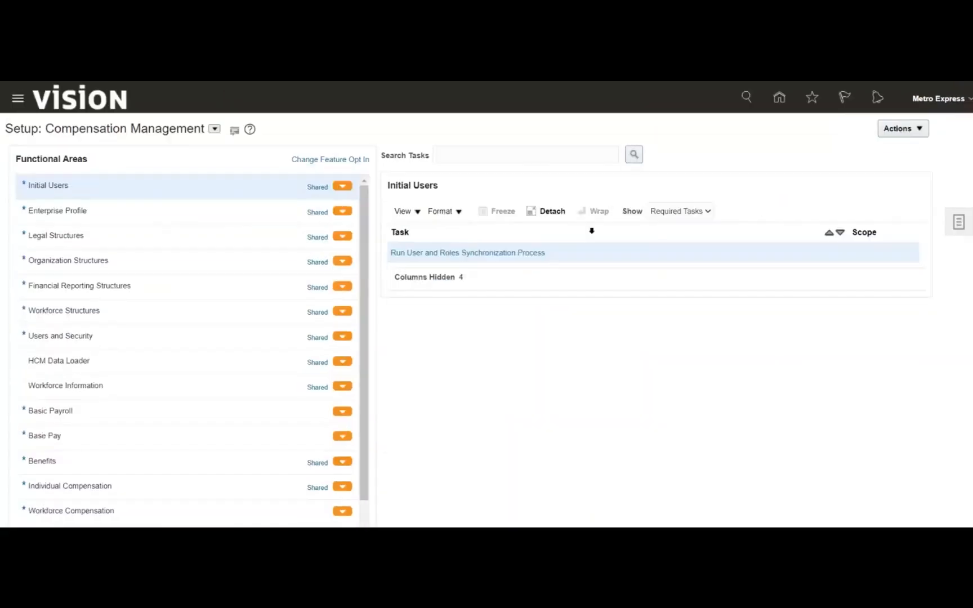
# - Find the implementation project named 'Metro' and open Metro Express Limited Implementation Project
pyautogui.click(946, 223)
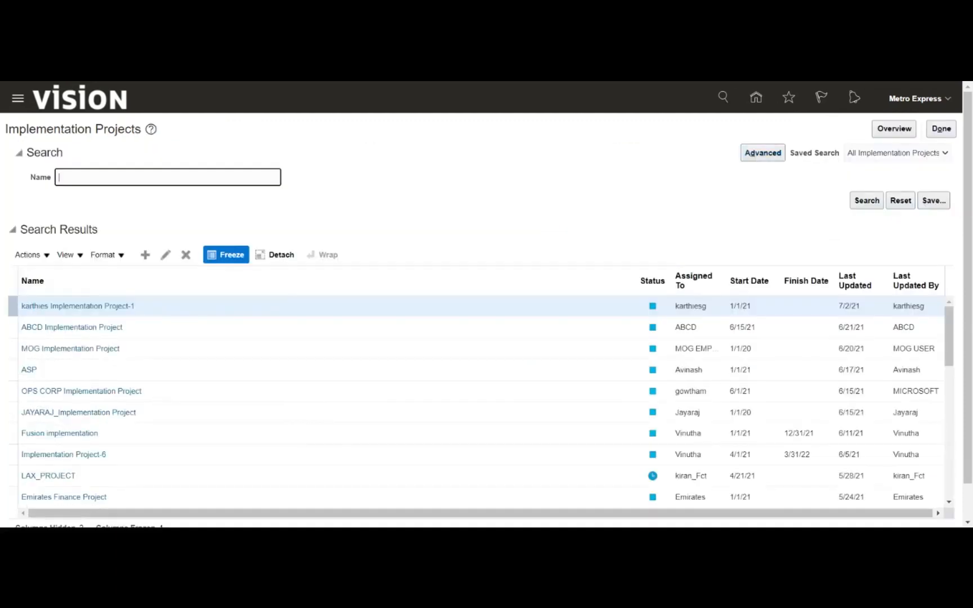
pyautogui.write('Metro')
pyautogui.press('Return')
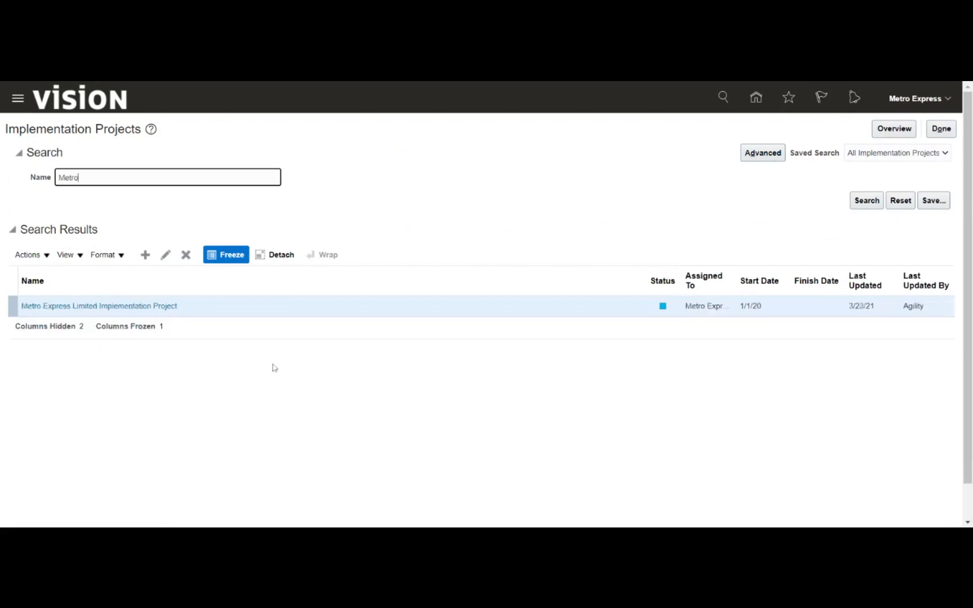
pyautogui.click(136, 310)
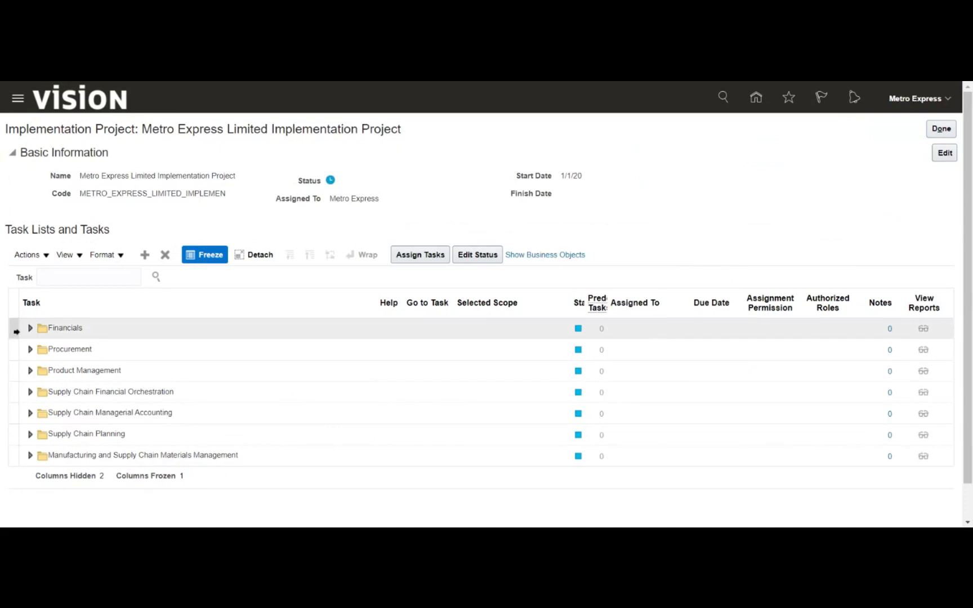
# - Expand the Financials task list and its Define Receivables Configuration folder
pyautogui.click(29, 329)
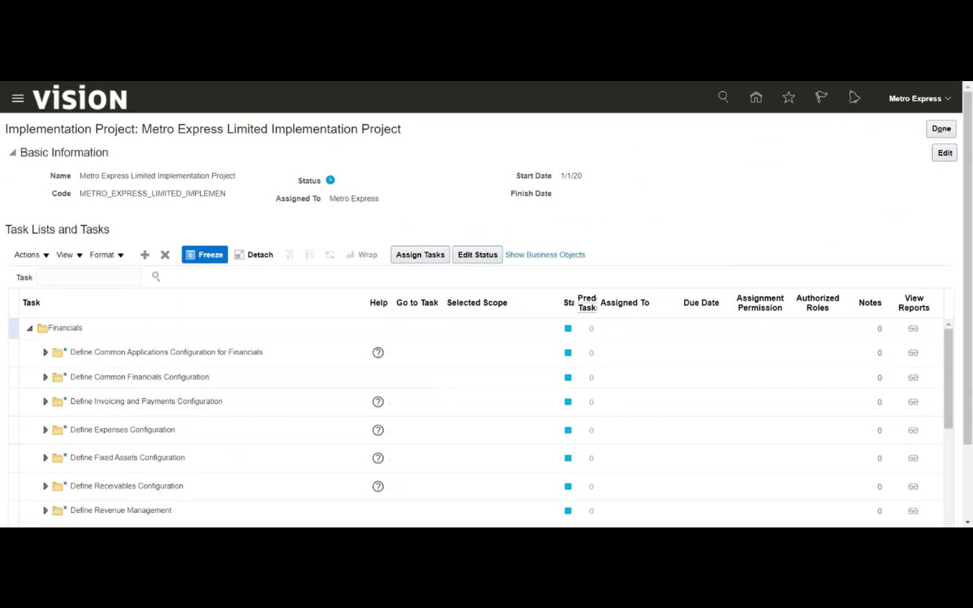
pyautogui.scroll(-3, 810, 174)
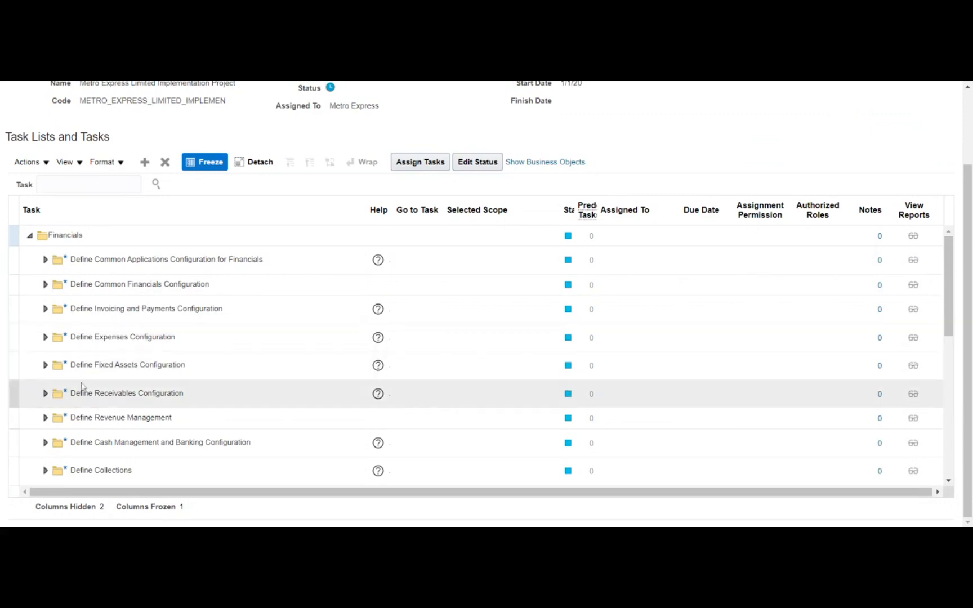
pyautogui.click(47, 396)
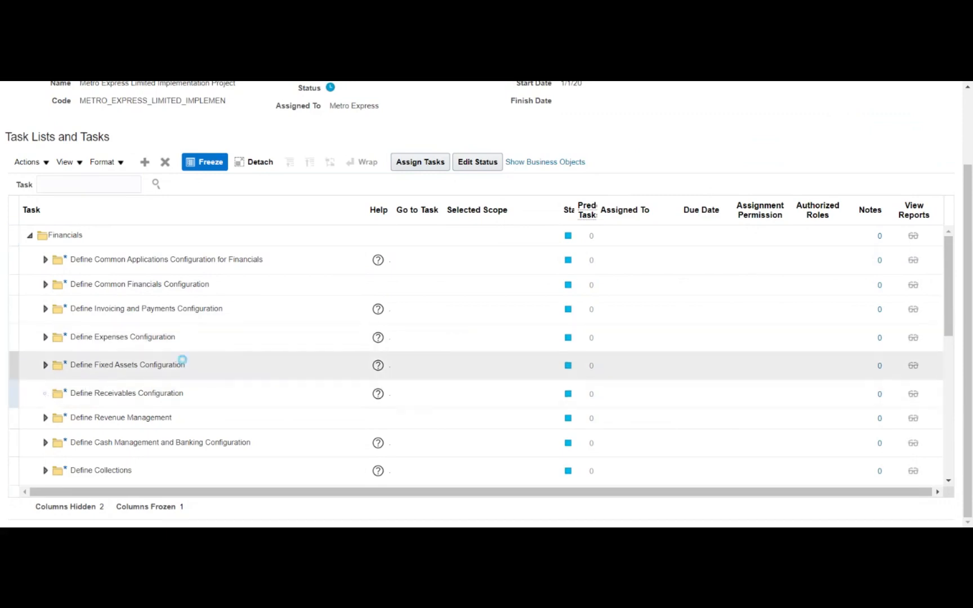
pyautogui.scroll(-3, 159, 305)
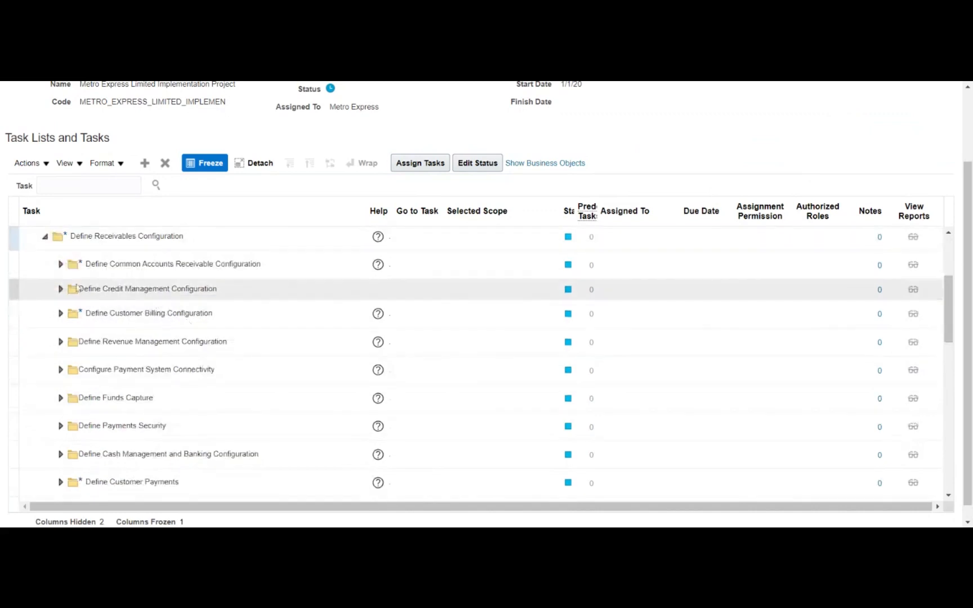
# - Expand Define Common Accounts Receivable and Define Customer Billing Configuration, then launch Manage AutoAccounting Rules
pyautogui.click(60, 263)
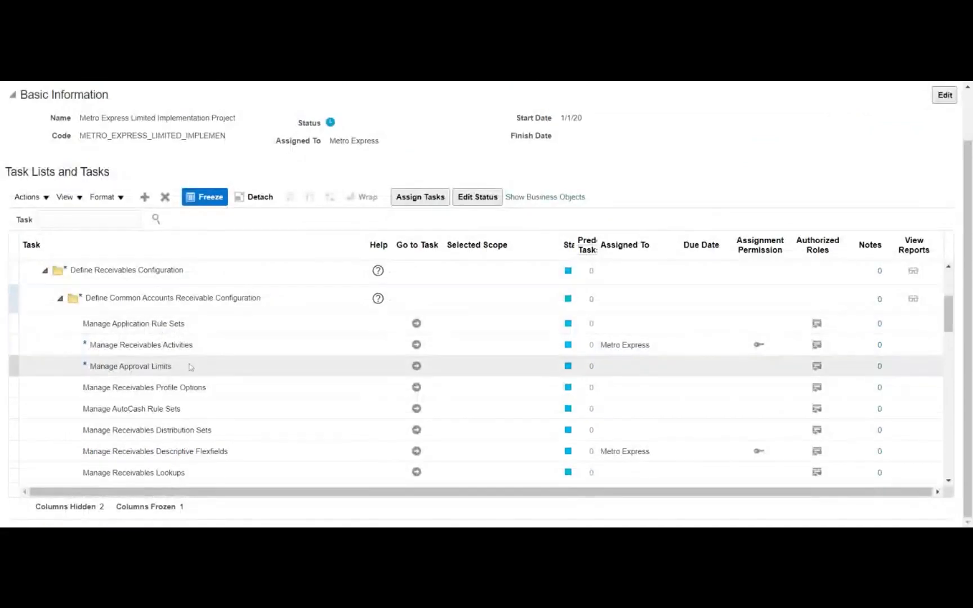
pyautogui.scroll(-3, 212, 354)
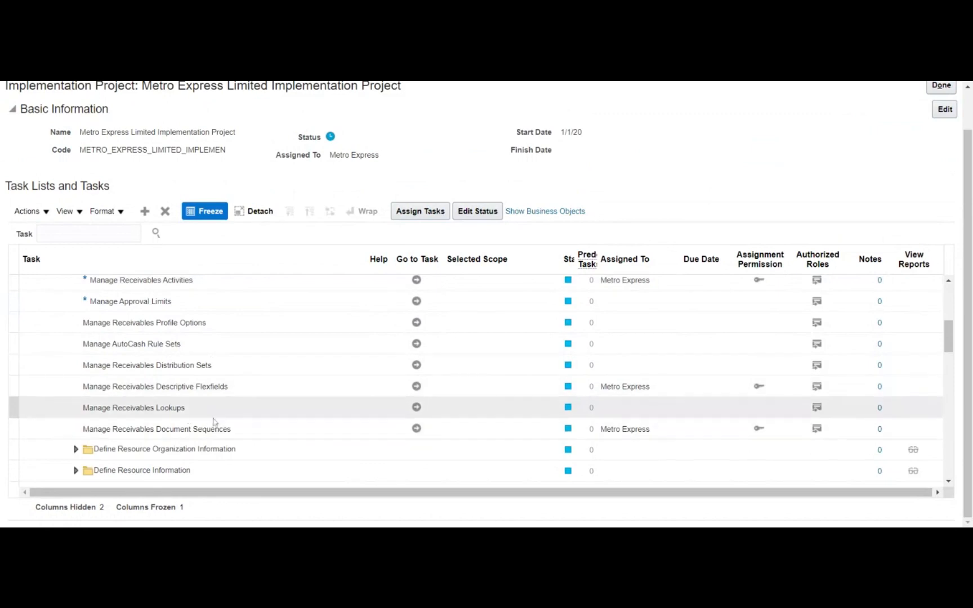
pyautogui.scroll(-3, 948, 465)
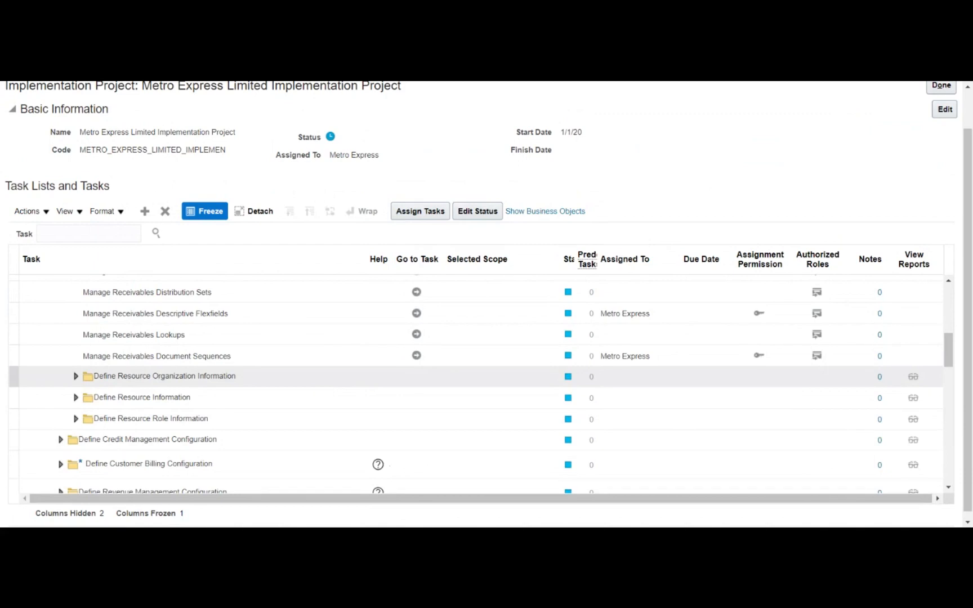
pyautogui.click(175, 337)
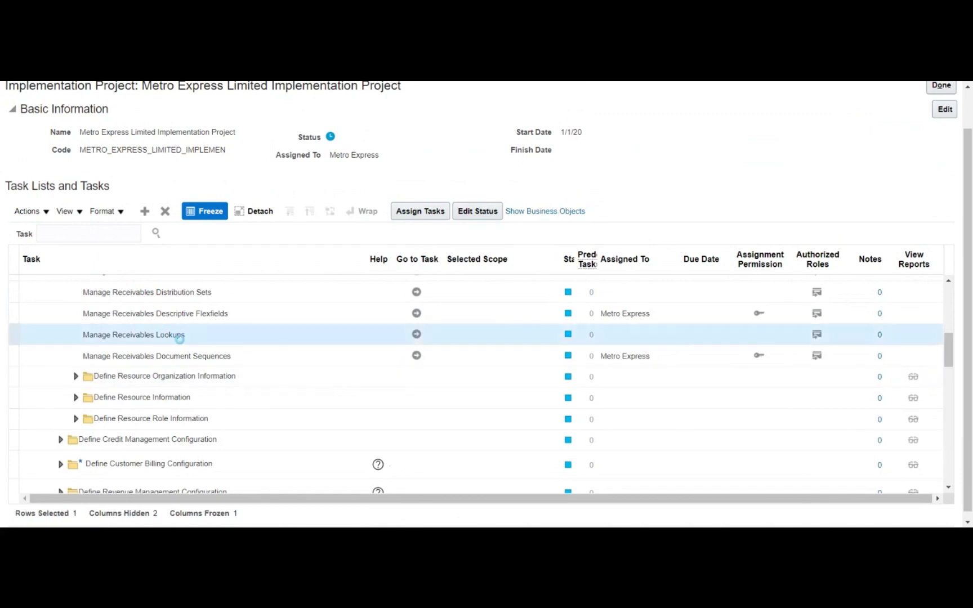
pyautogui.scroll(-3, 171, 330)
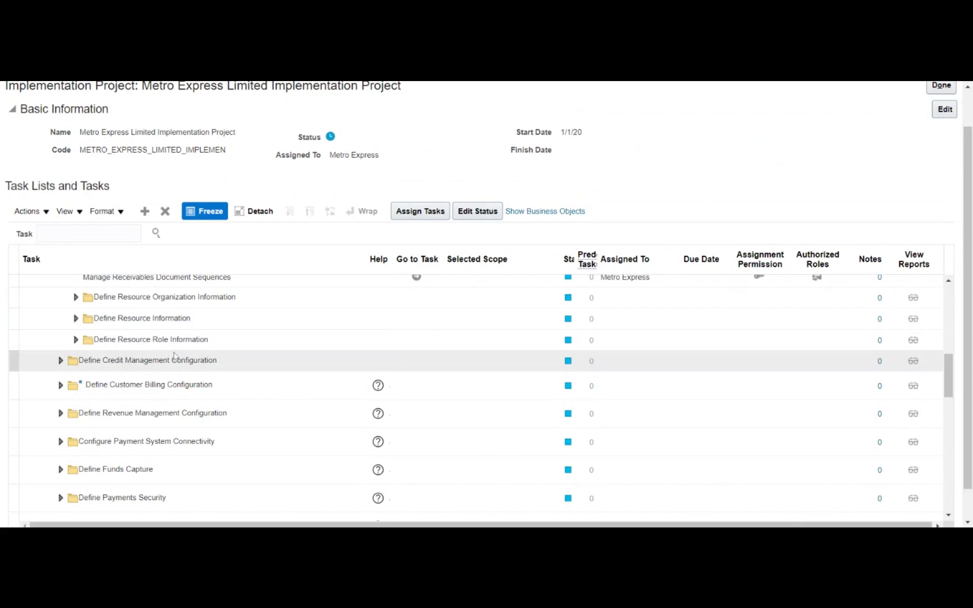
pyautogui.click(59, 390)
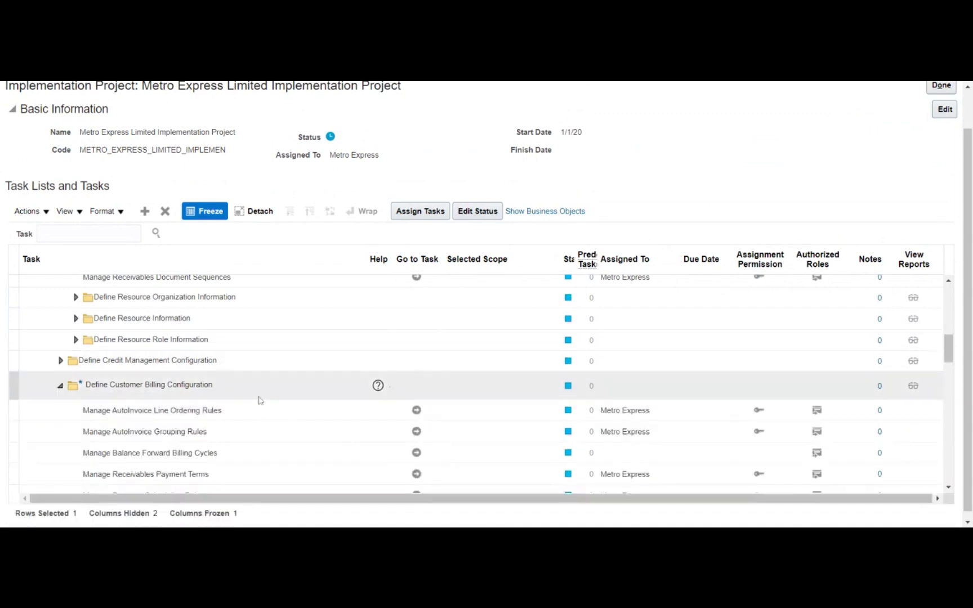
pyautogui.scroll(-3, 263, 371)
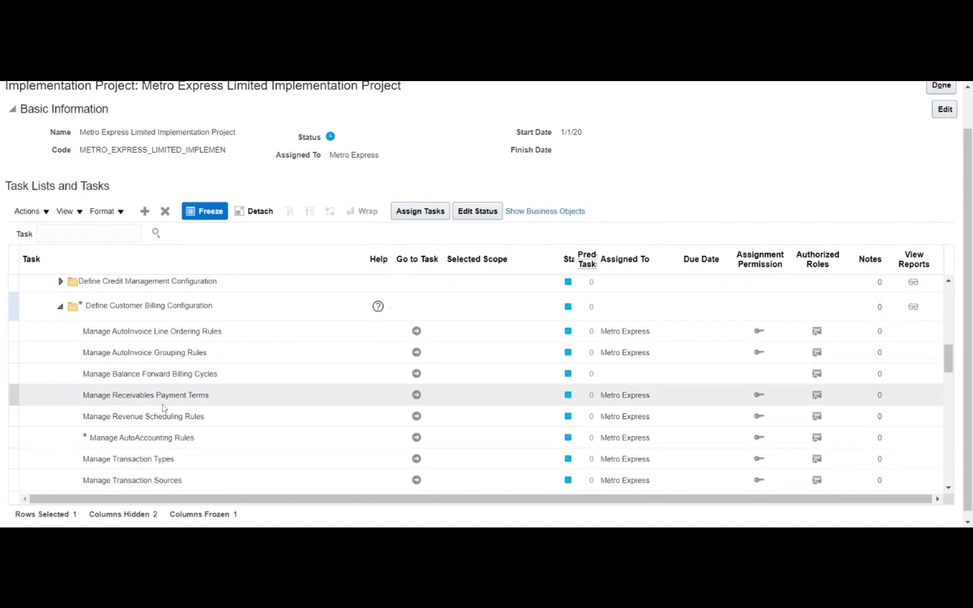
pyautogui.click(162, 433)
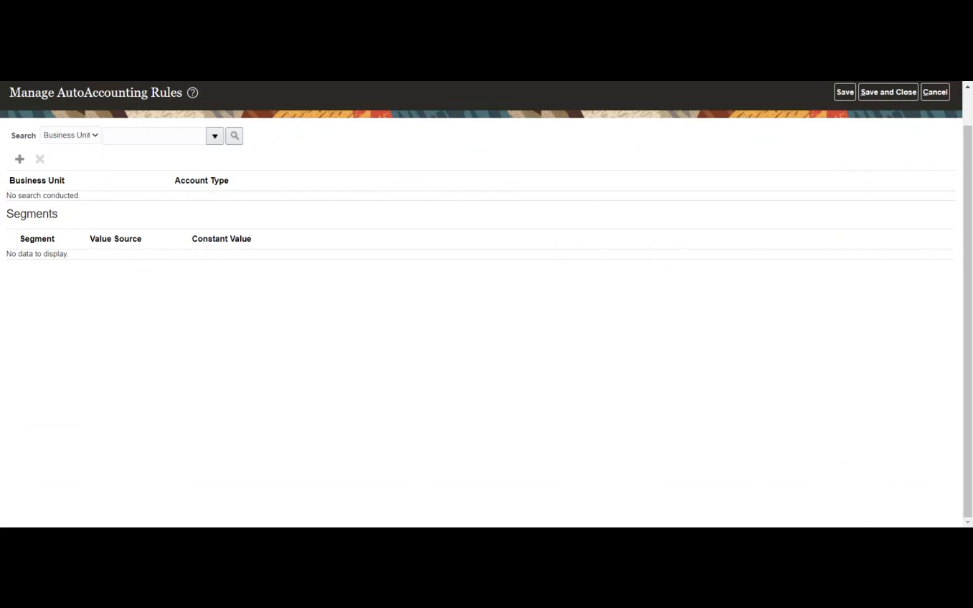
# - Search AutoAccounting rules for Metro Business unit, find none, and begin a new rule
pyautogui.click(154, 137)
pyautogui.write('Metr')
pyautogui.press('Tab')
pyautogui.click(217, 140)
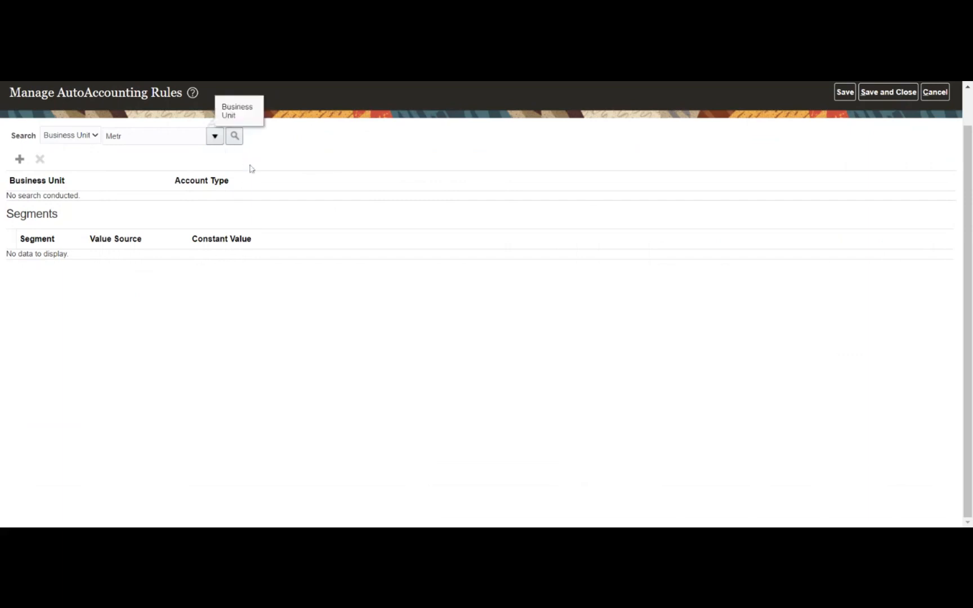
pyautogui.click(121, 345)
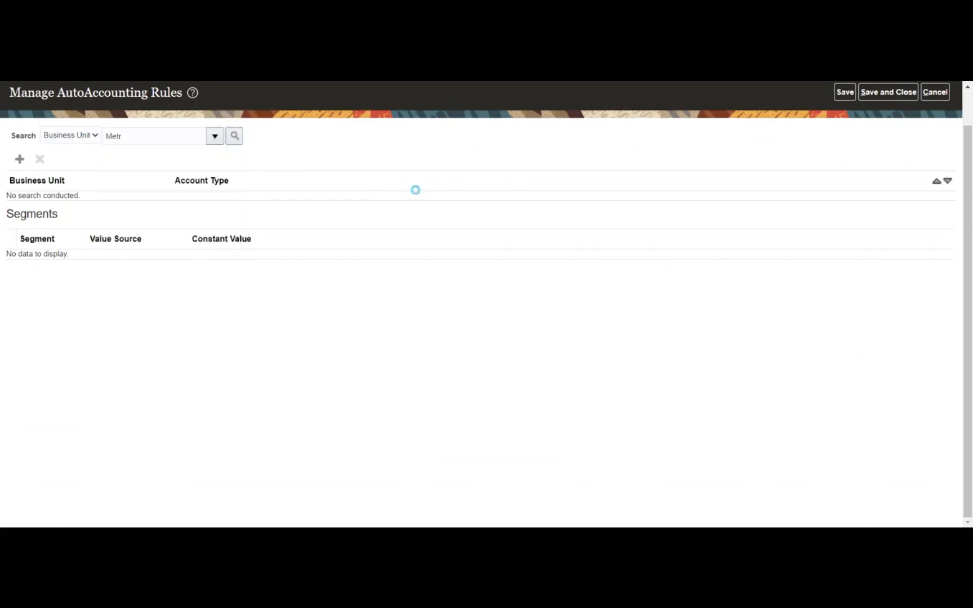
pyautogui.click(533, 309)
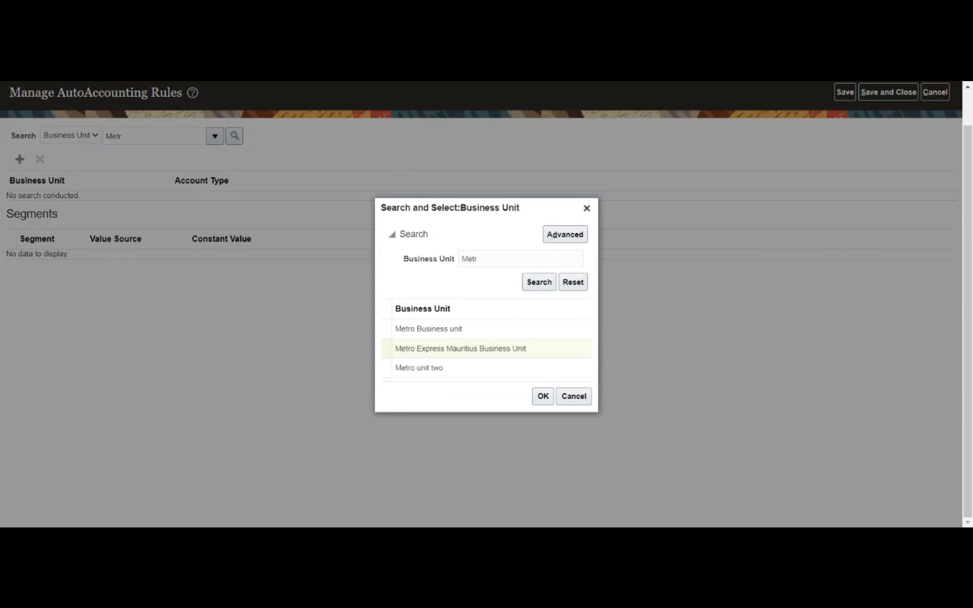
pyautogui.click(469, 348)
pyautogui.click(467, 331)
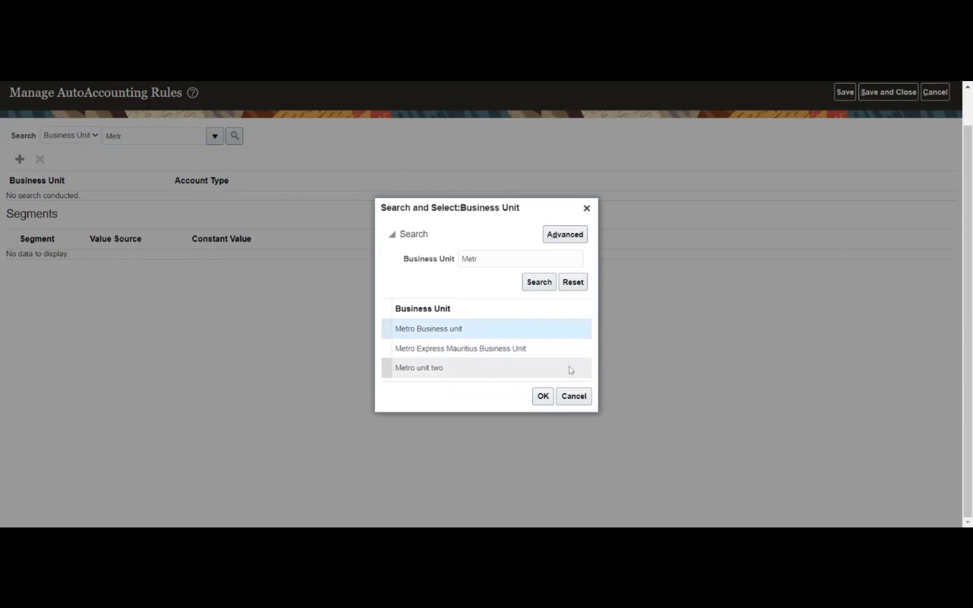
pyautogui.click(543, 396)
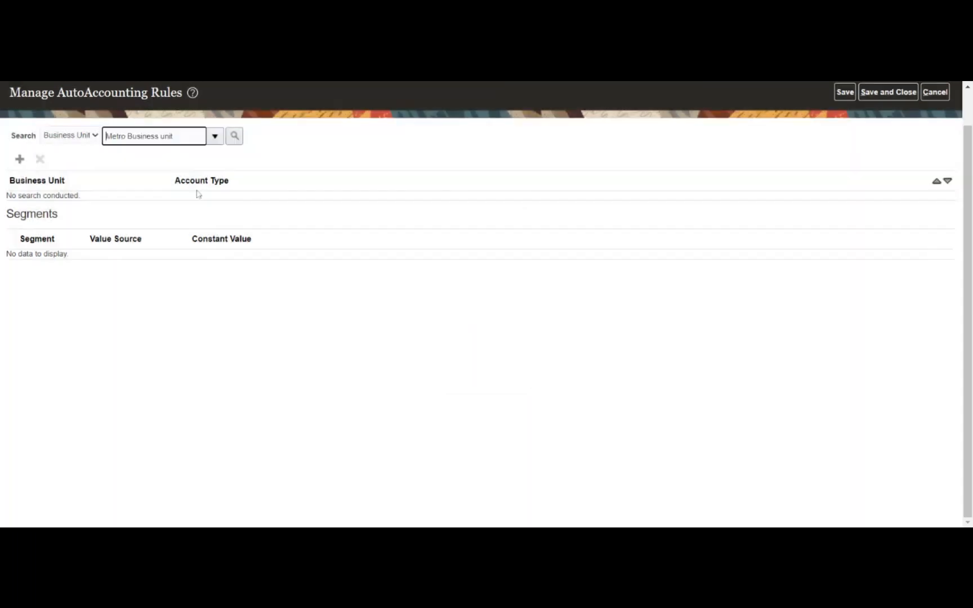
pyautogui.click(236, 141)
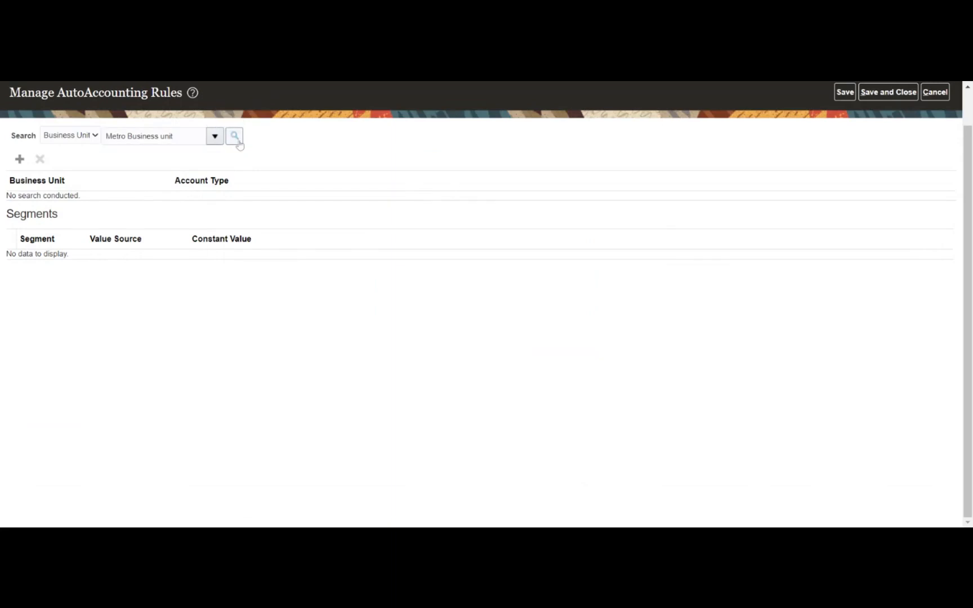
pyautogui.click(19, 163)
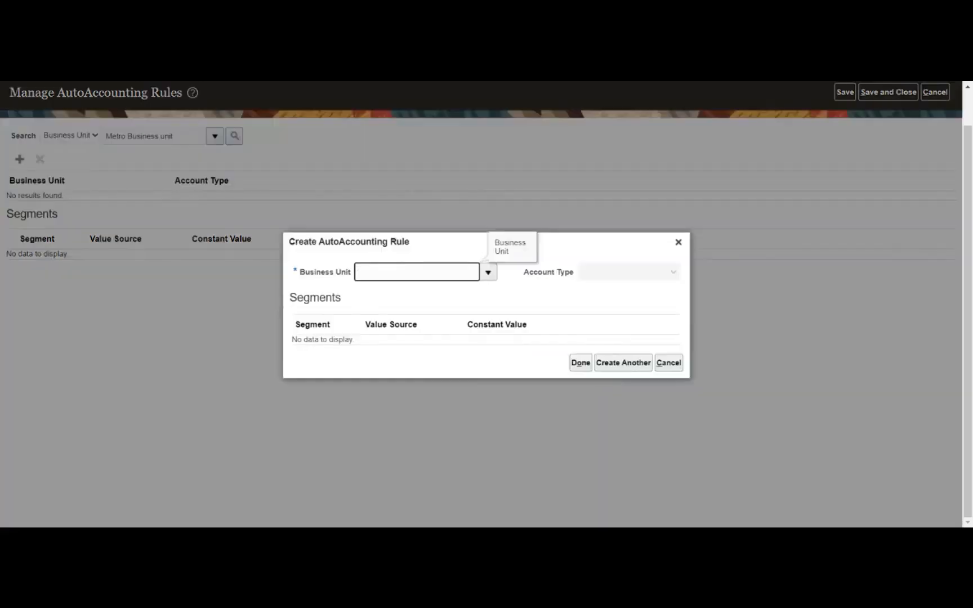
# - Choose Metro Business unit for the new rule and set the Company constant to 01
pyautogui.click(488, 272)
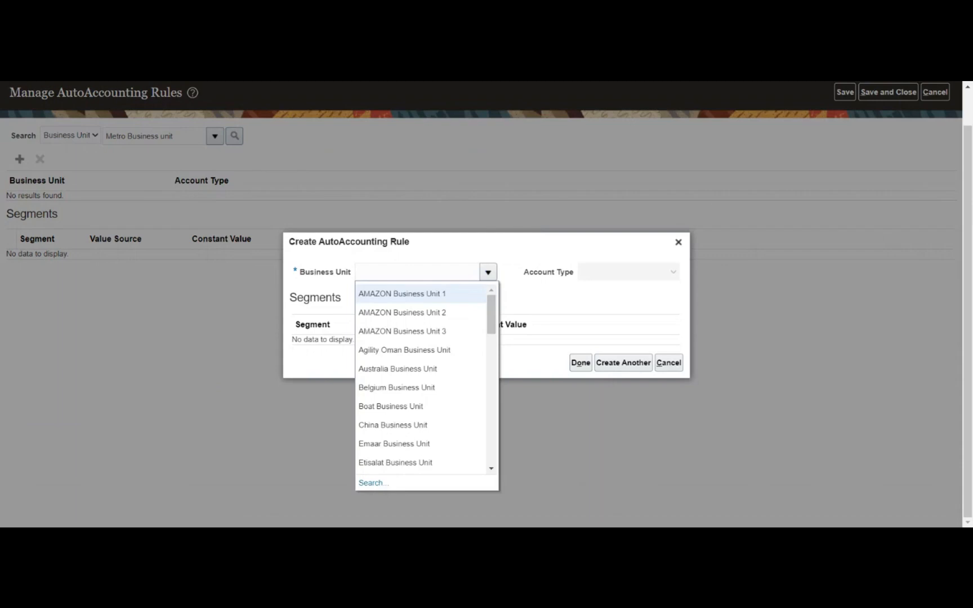
pyautogui.write('Metro')
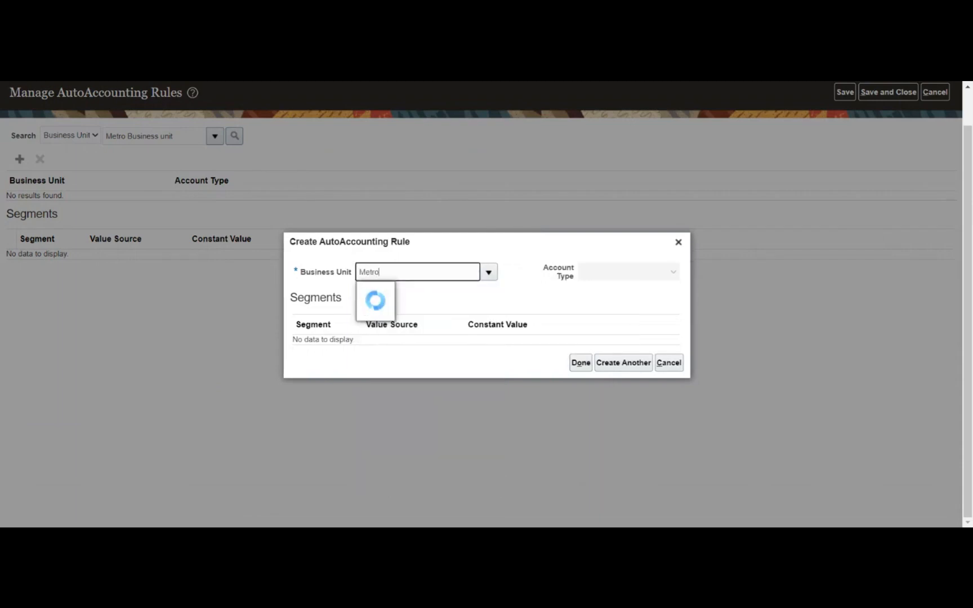
pyautogui.click(432, 290)
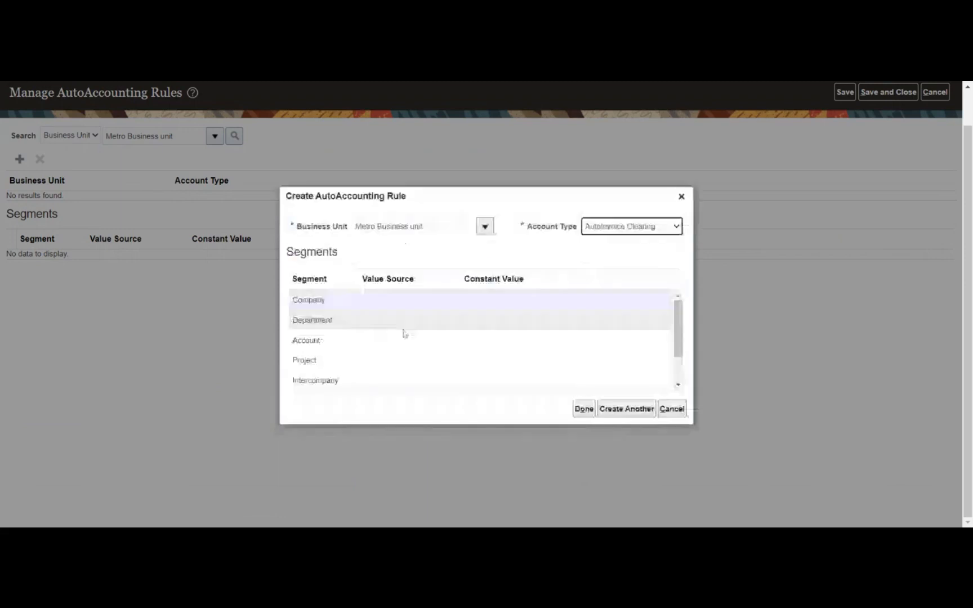
pyautogui.click(520, 311)
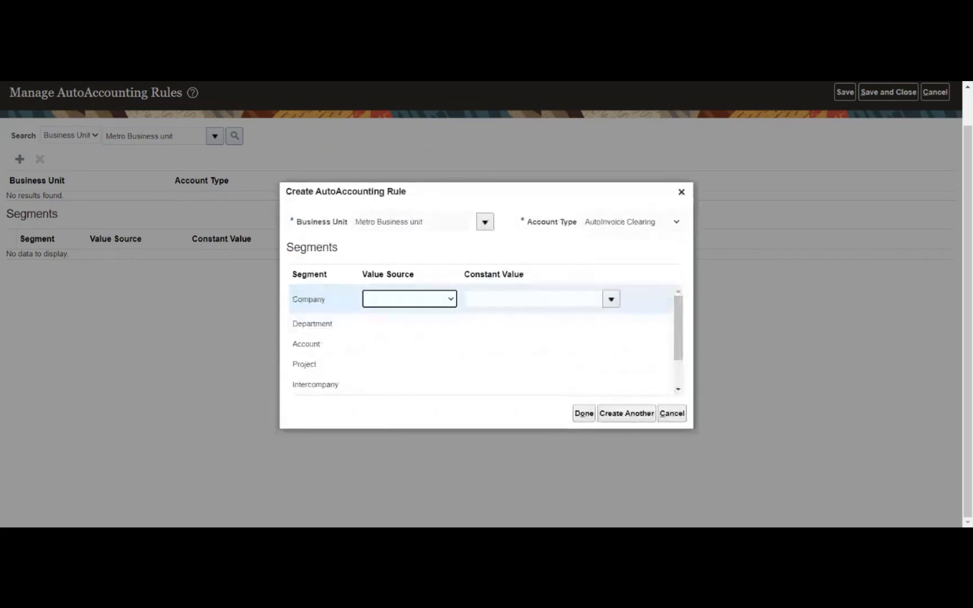
pyautogui.click(611, 299)
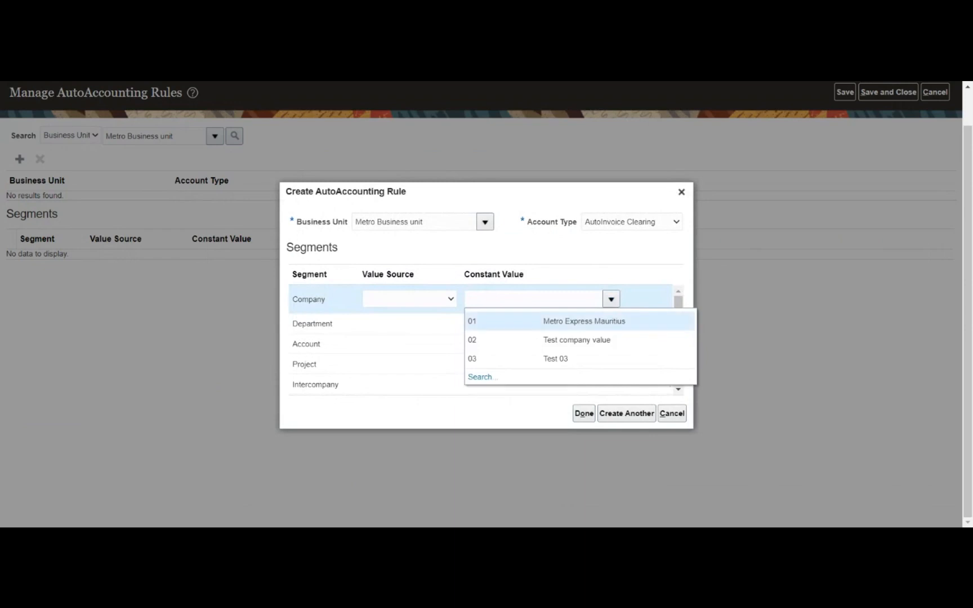
pyautogui.click(576, 321)
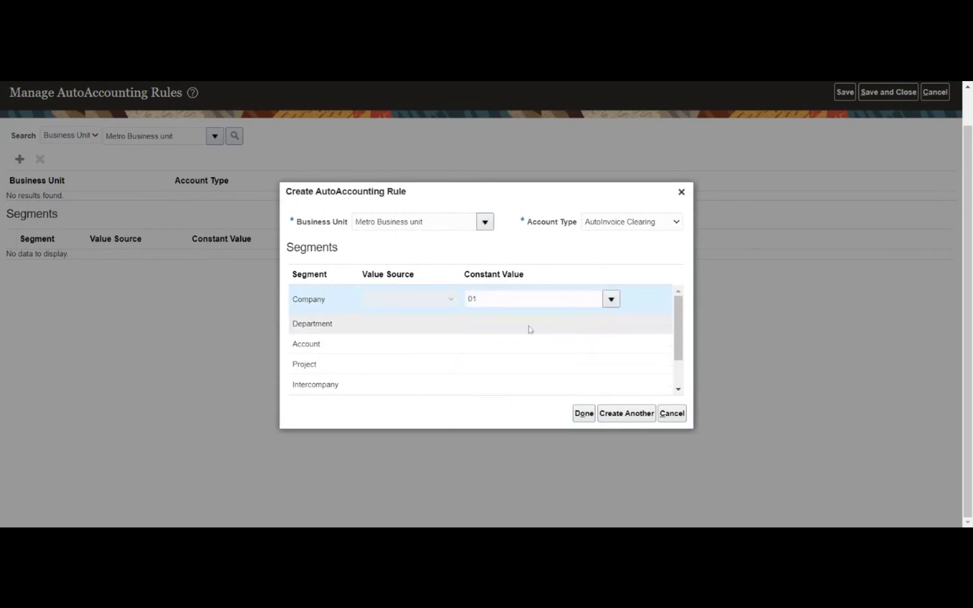
# - Set the Department constant to 001 Human Resource and list the Account segment values
pyautogui.click(528, 323)
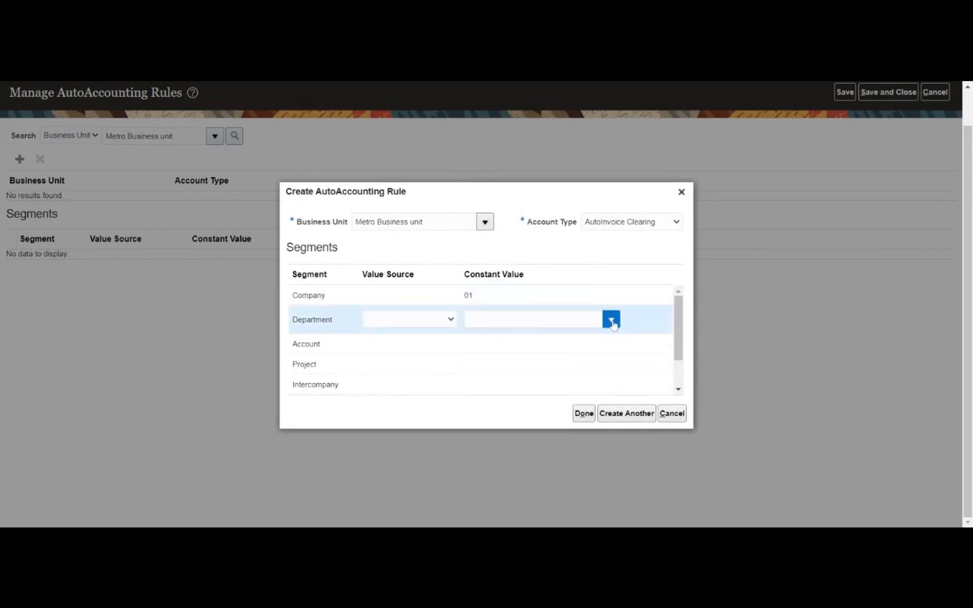
pyautogui.click(611, 320)
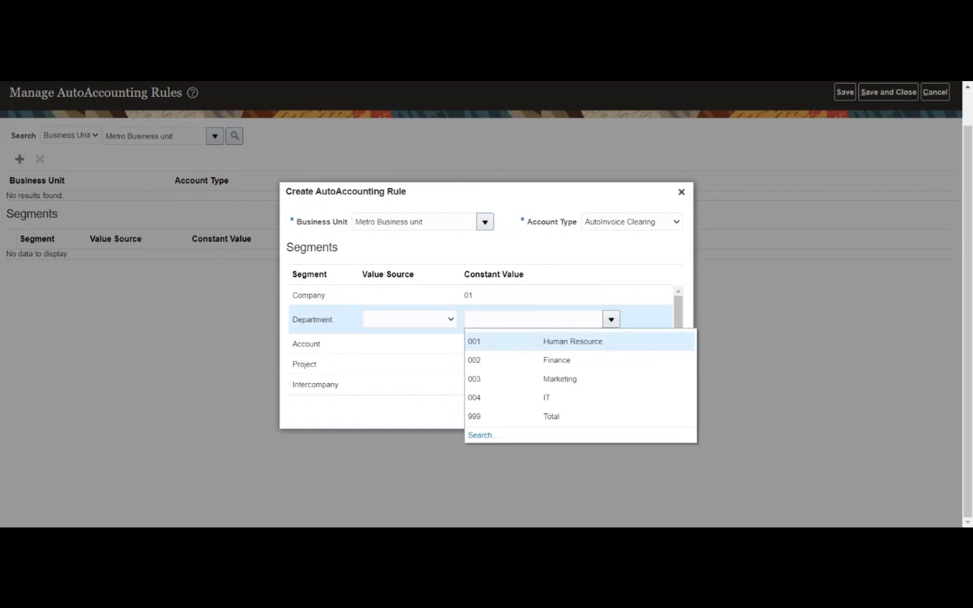
pyautogui.click(571, 342)
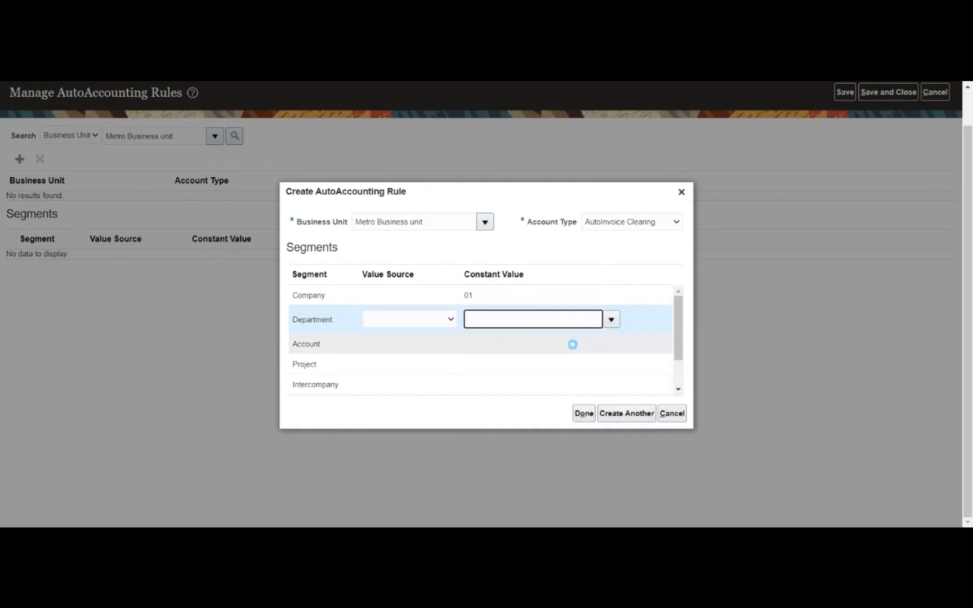
pyautogui.click(495, 344)
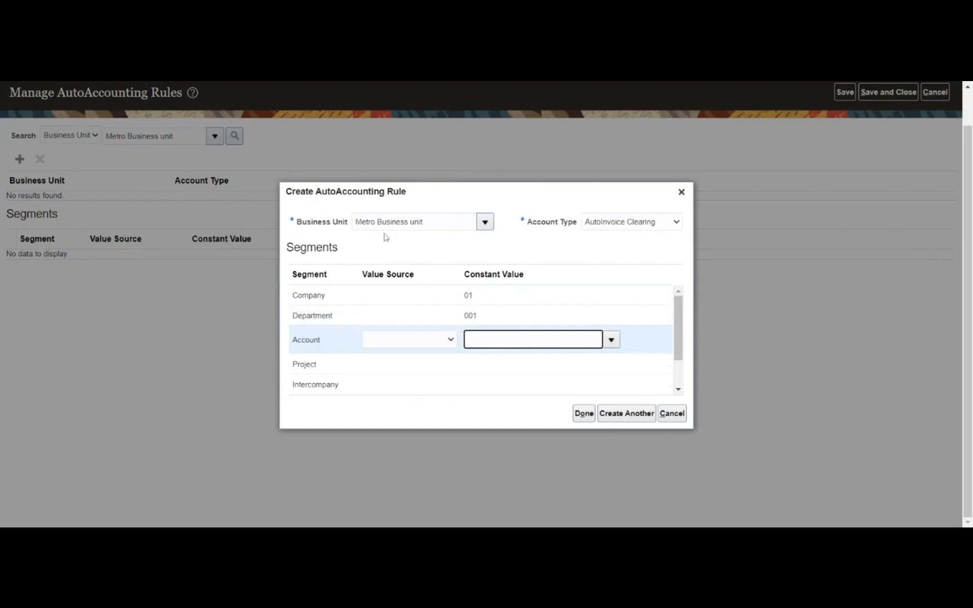
pyautogui.click(614, 346)
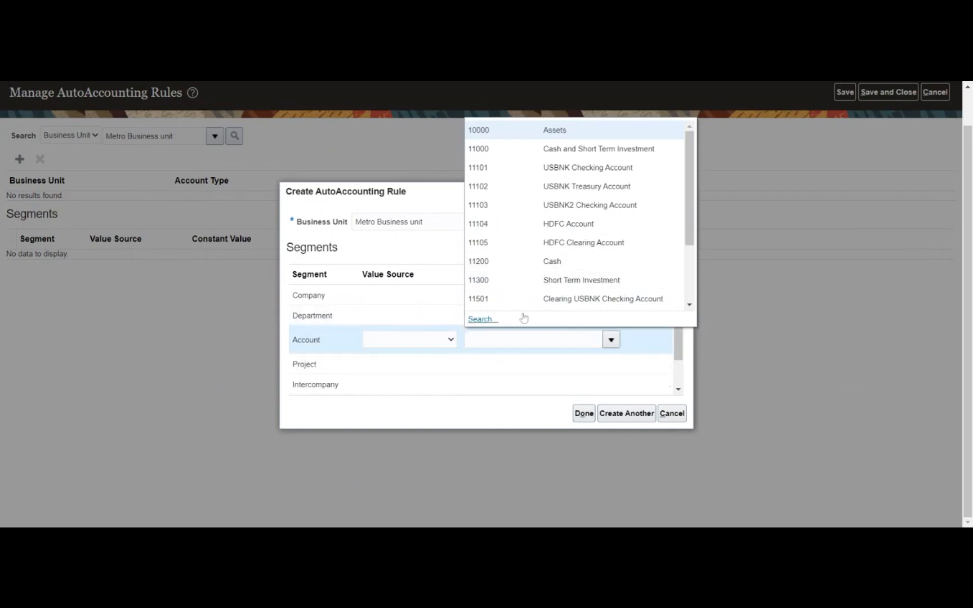
# - Search the account values and select 12104 Revenue Clearing as the Account constant
pyautogui.click(476, 319)
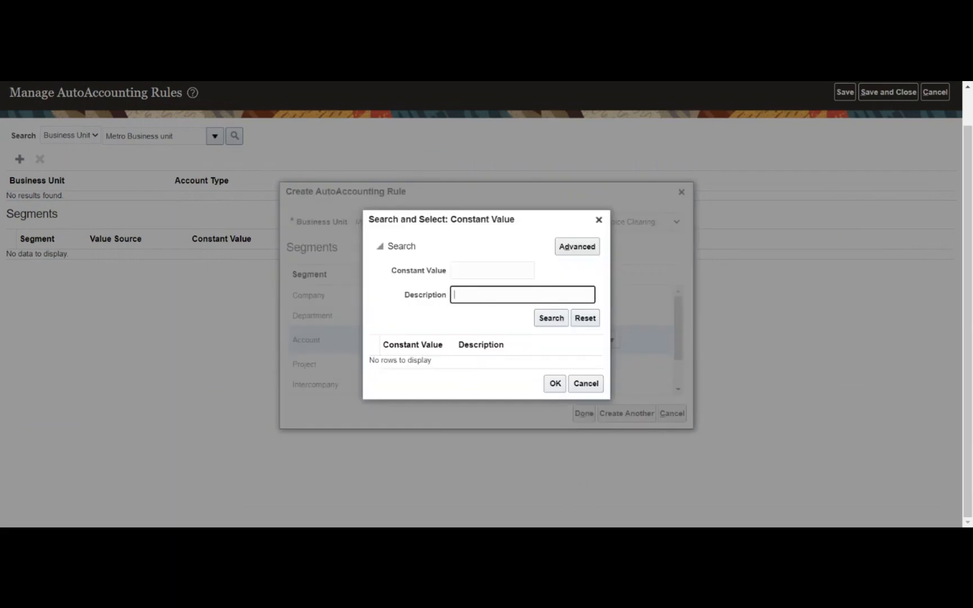
pyautogui.write('%clear%')
pyautogui.click(549, 319)
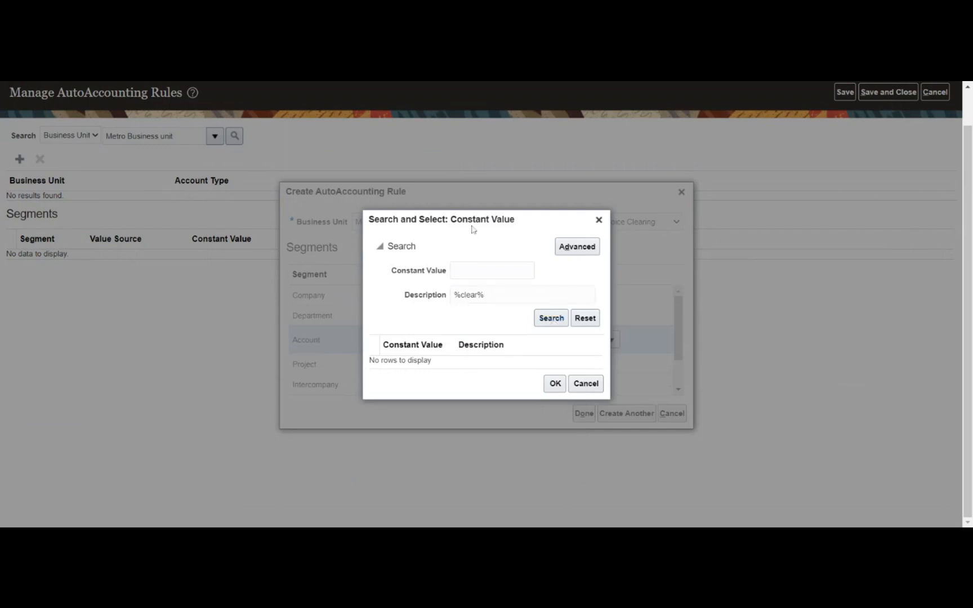
pyautogui.moveTo(473, 226); pyautogui.dragTo(498, 220)
pyautogui.moveTo(511, 288); pyautogui.dragTo(480, 288)
pyautogui.press('BackSpace')
pyautogui.click(578, 311)
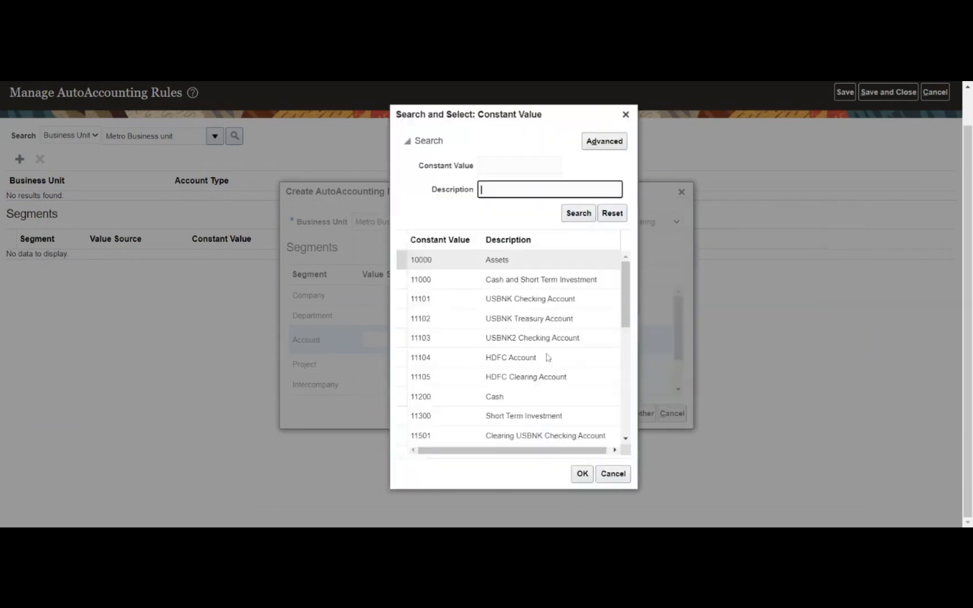
pyautogui.scroll(-3, 489, 388)
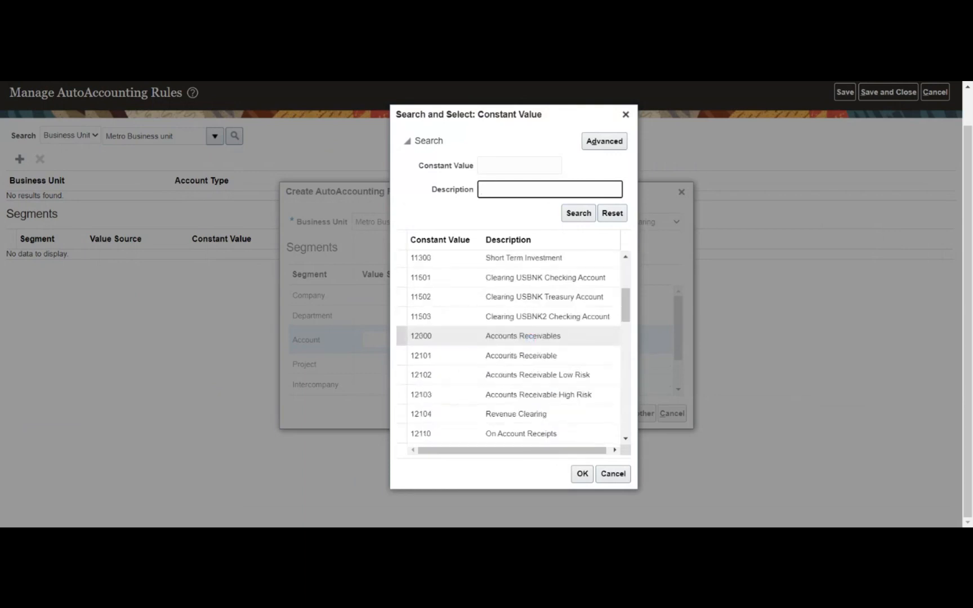
pyautogui.click(523, 414)
pyautogui.click(584, 474)
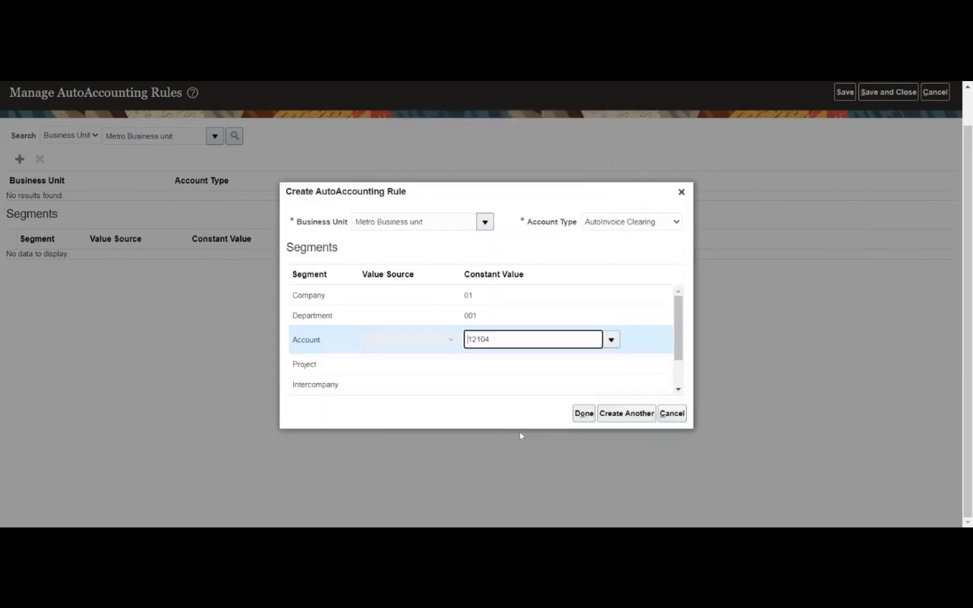
# - Set Project 01 and Intercompany 01, then finish the AutoInvoice Clearing rule
pyautogui.click(577, 364)
pyautogui.click(611, 360)
pyautogui.click(554, 383)
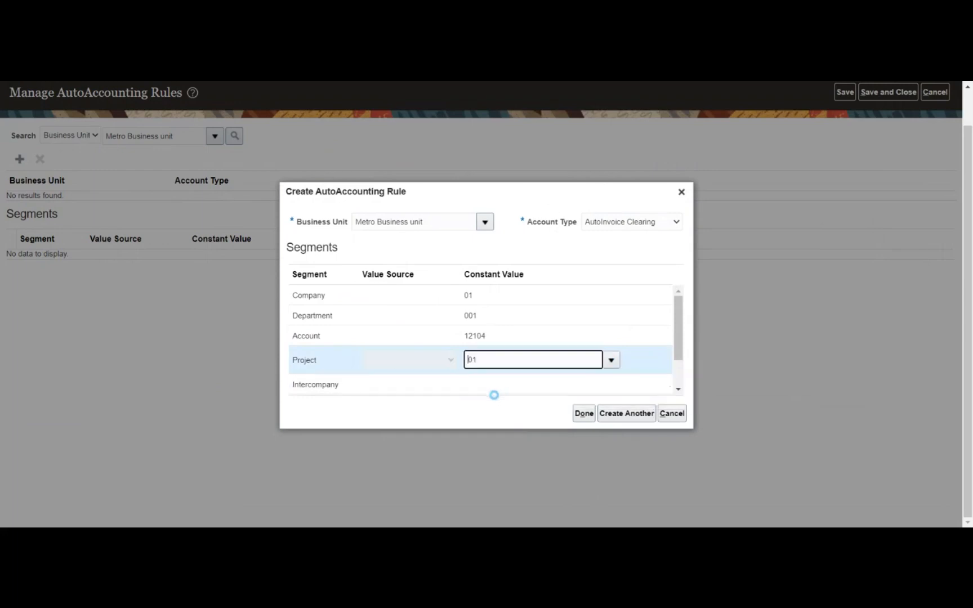
pyautogui.click(531, 386)
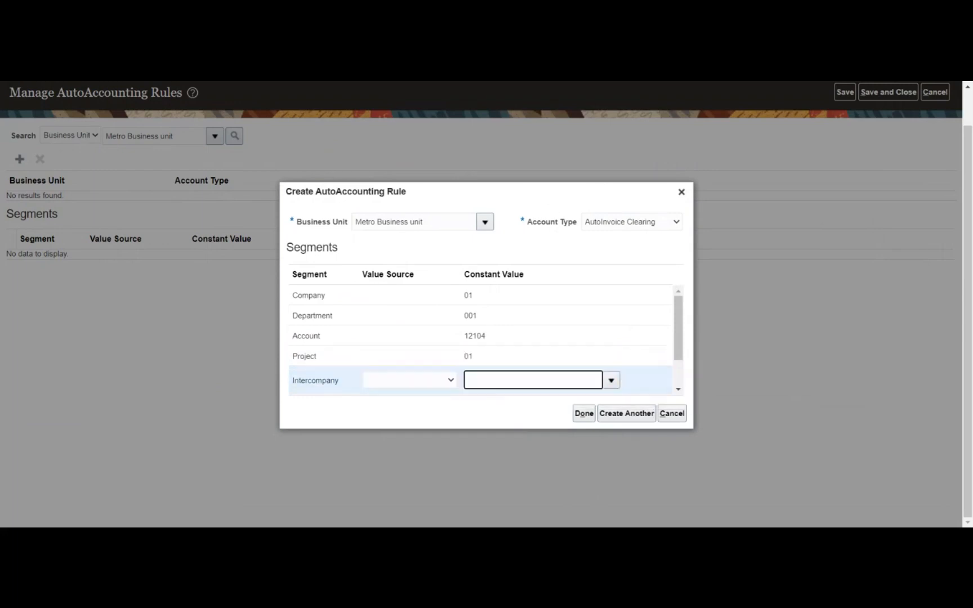
pyautogui.click(611, 380)
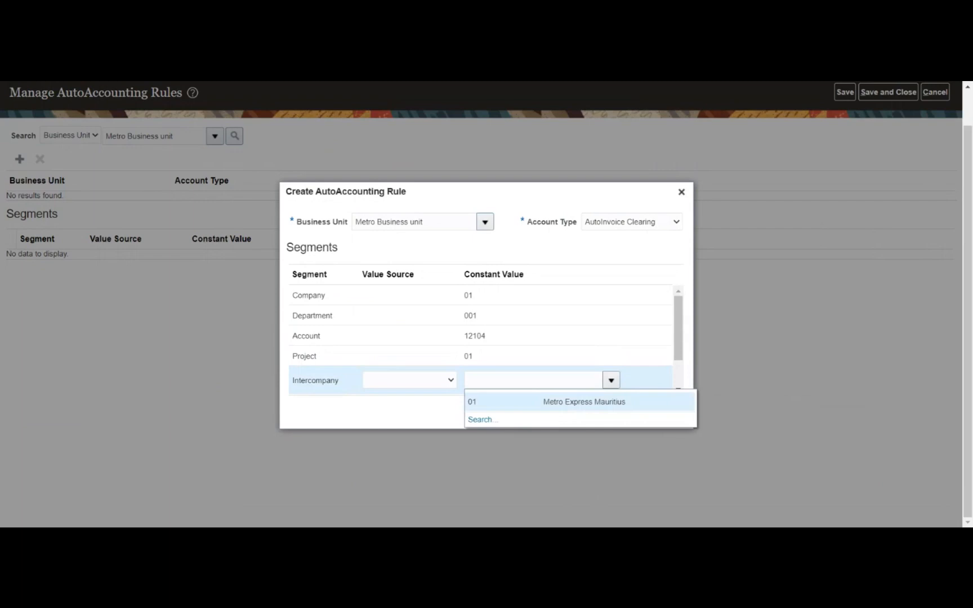
pyautogui.click(513, 402)
pyautogui.click(585, 415)
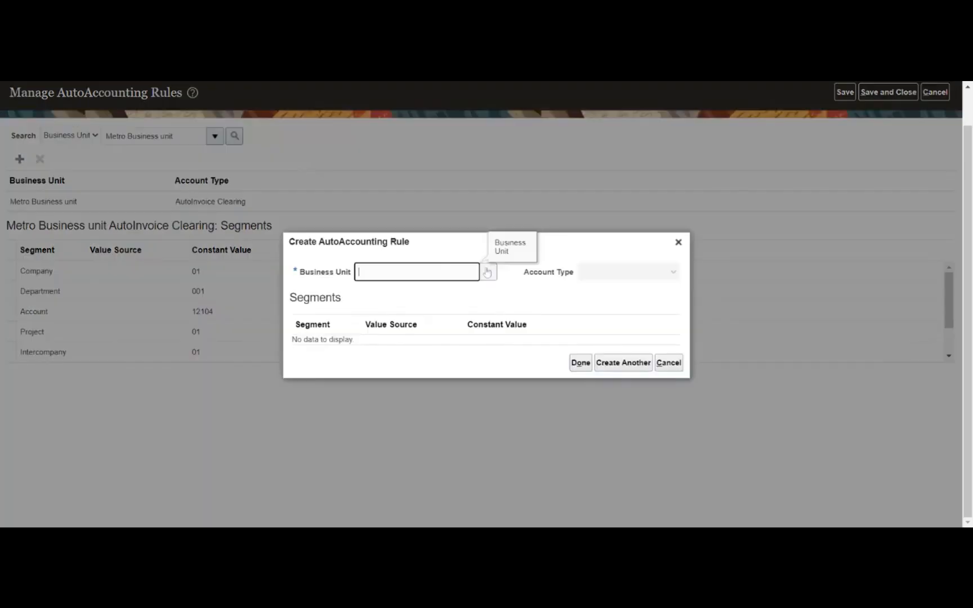
# - Choose Metro Business unit with Company constant 01 and Department constant 001 for the new rule
pyautogui.click(487, 274)
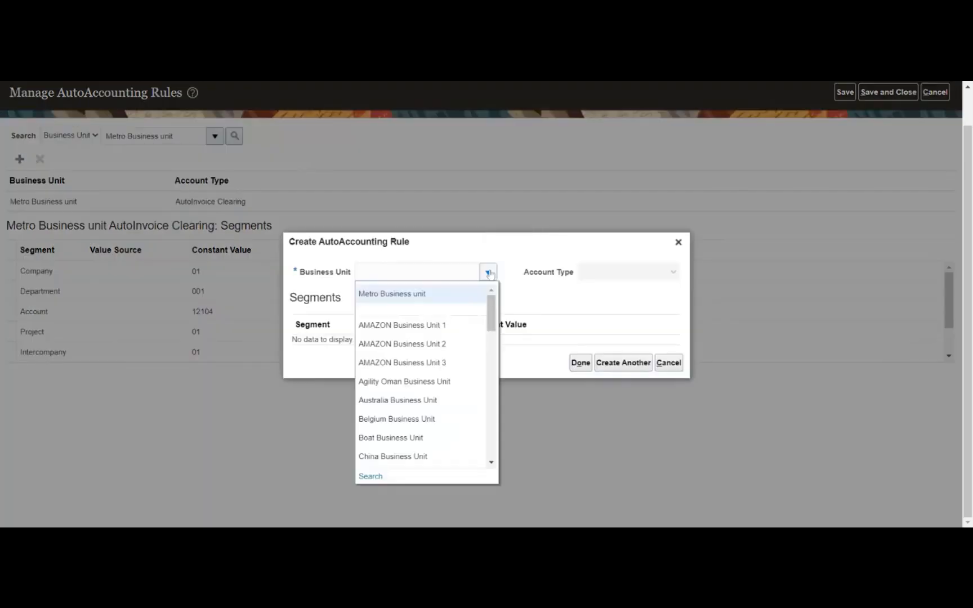
pyautogui.click(446, 295)
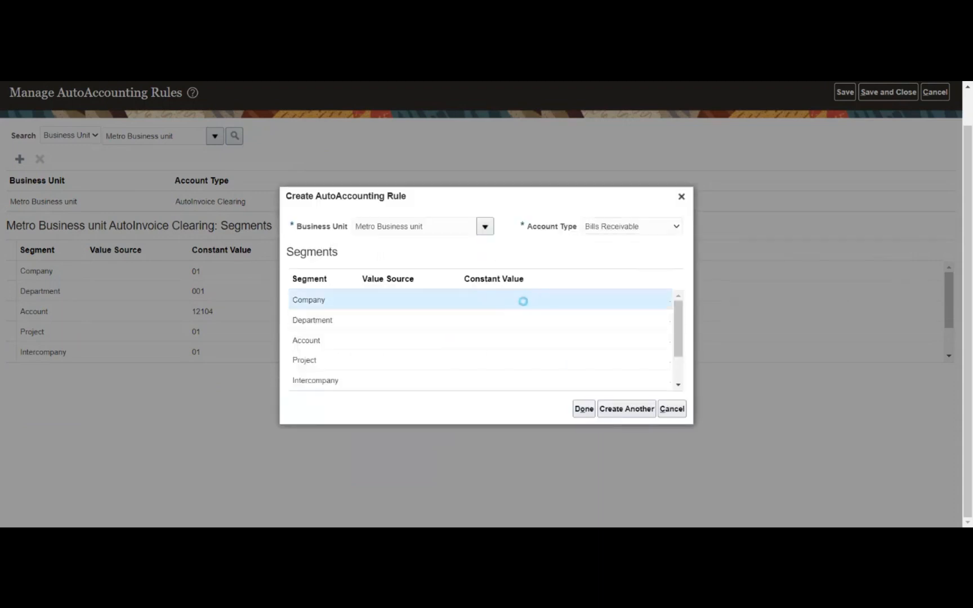
pyautogui.click(523, 302)
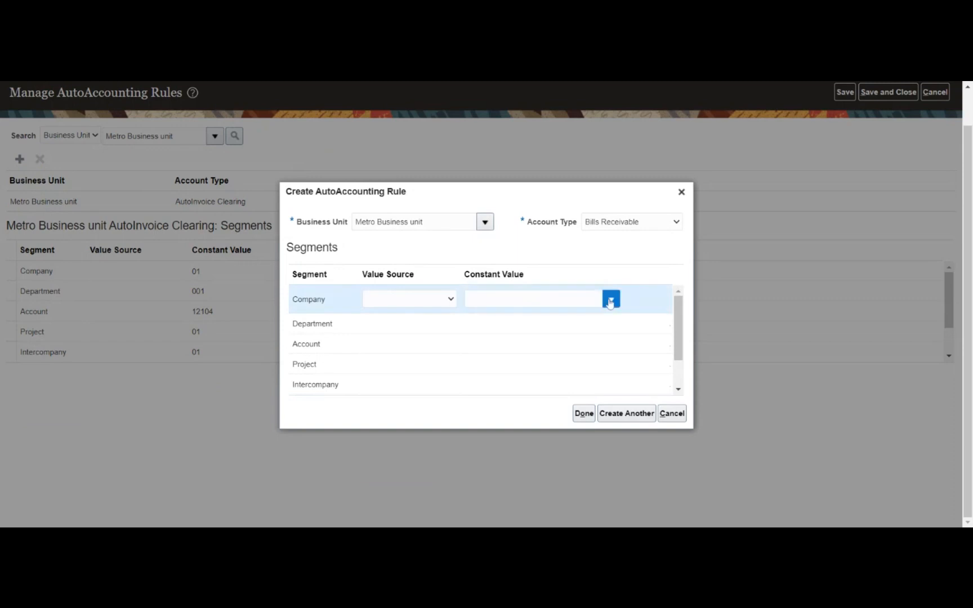
pyautogui.click(610, 301)
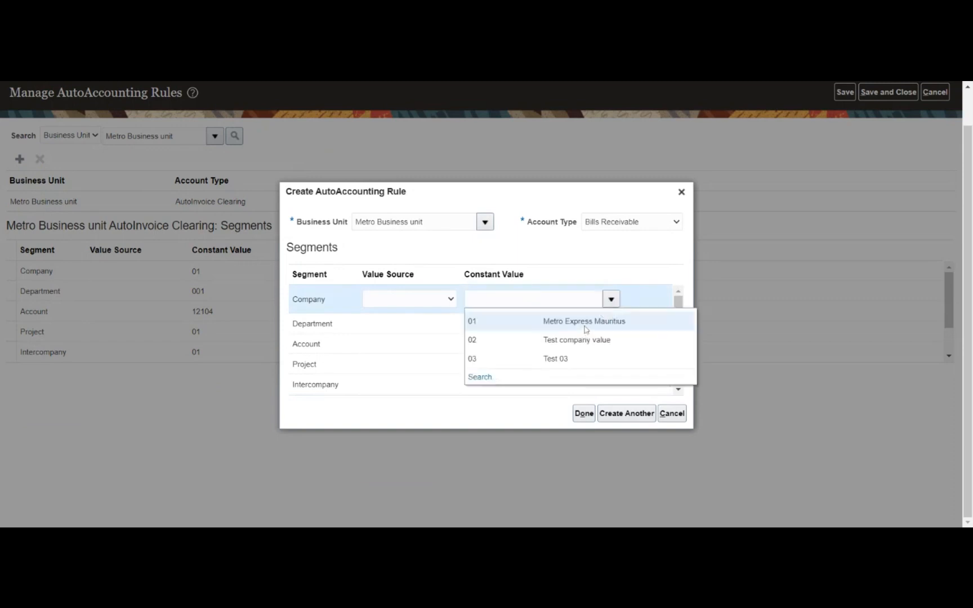
pyautogui.click(579, 324)
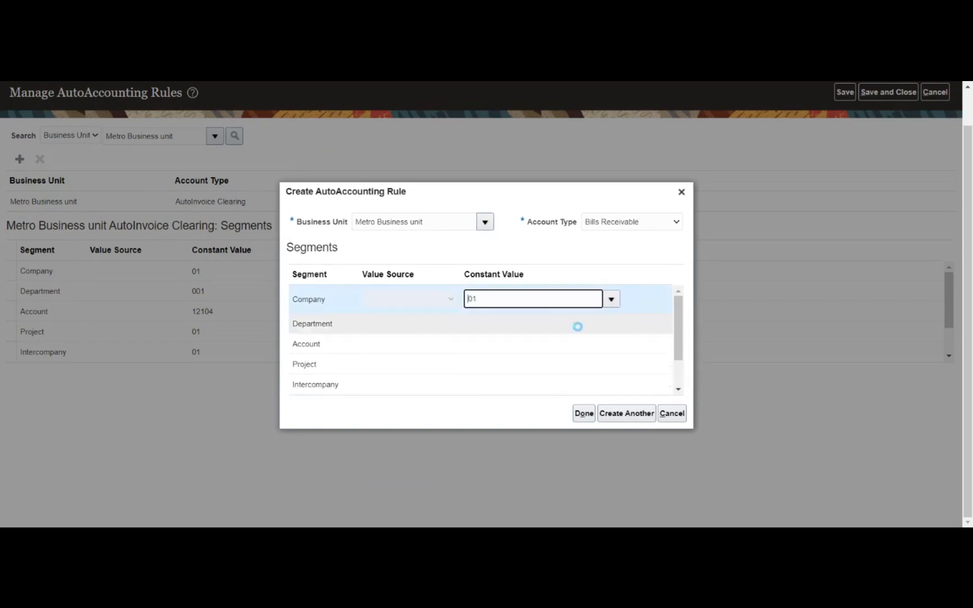
pyautogui.click(606, 329)
pyautogui.click(608, 327)
pyautogui.click(560, 341)
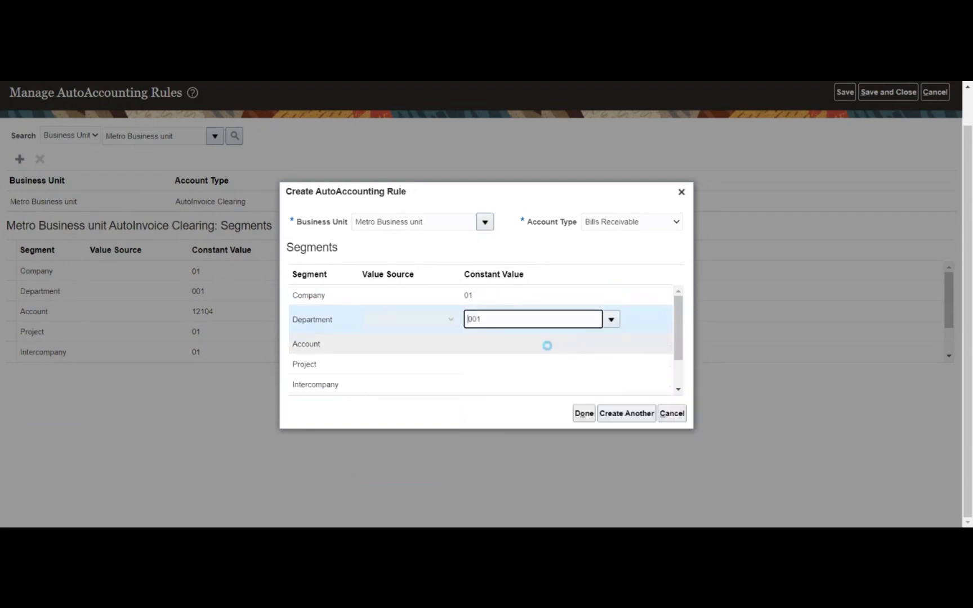
# - List all account values in the full Account segment search
pyautogui.click(599, 342)
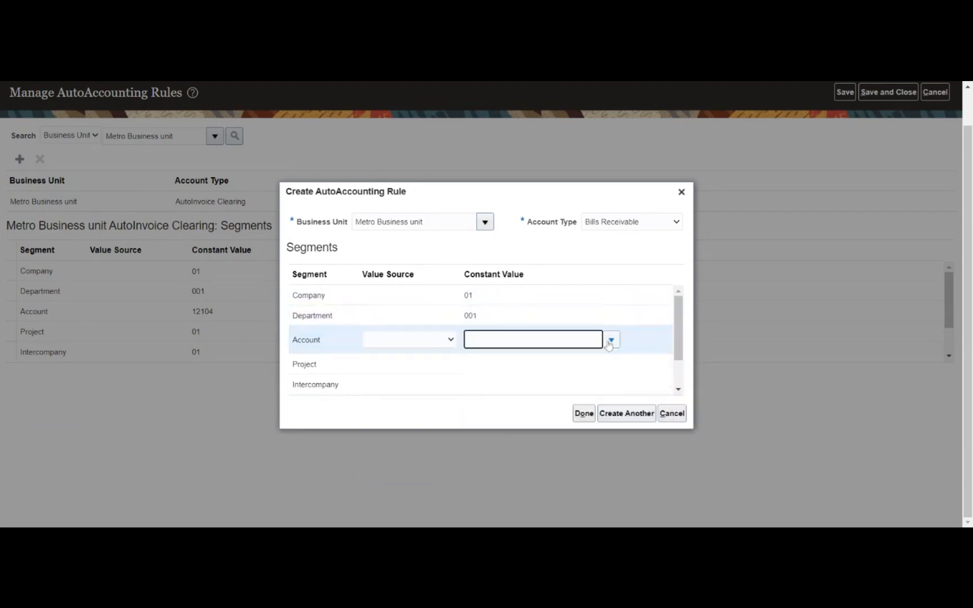
pyautogui.click(611, 339)
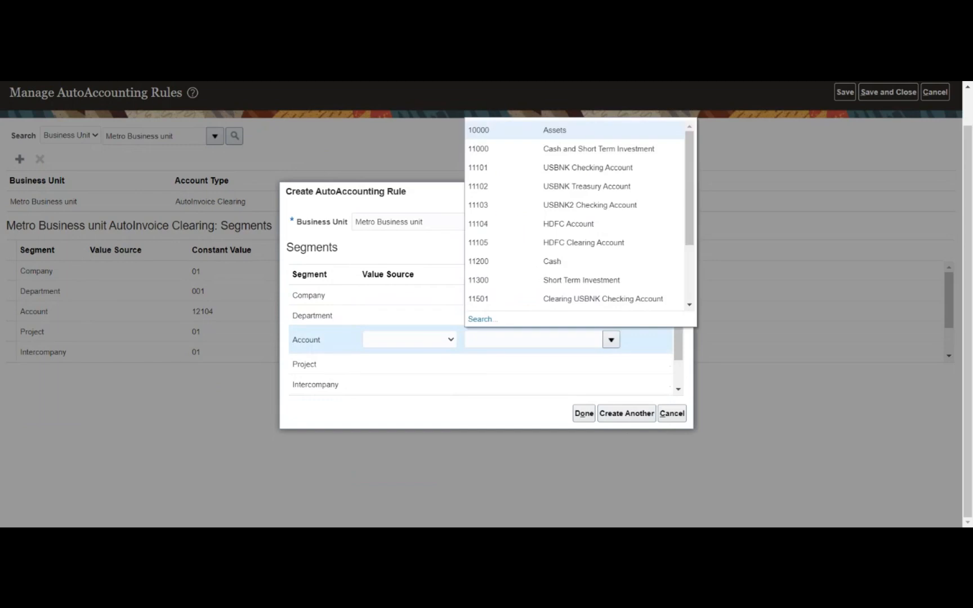
pyautogui.click(483, 321)
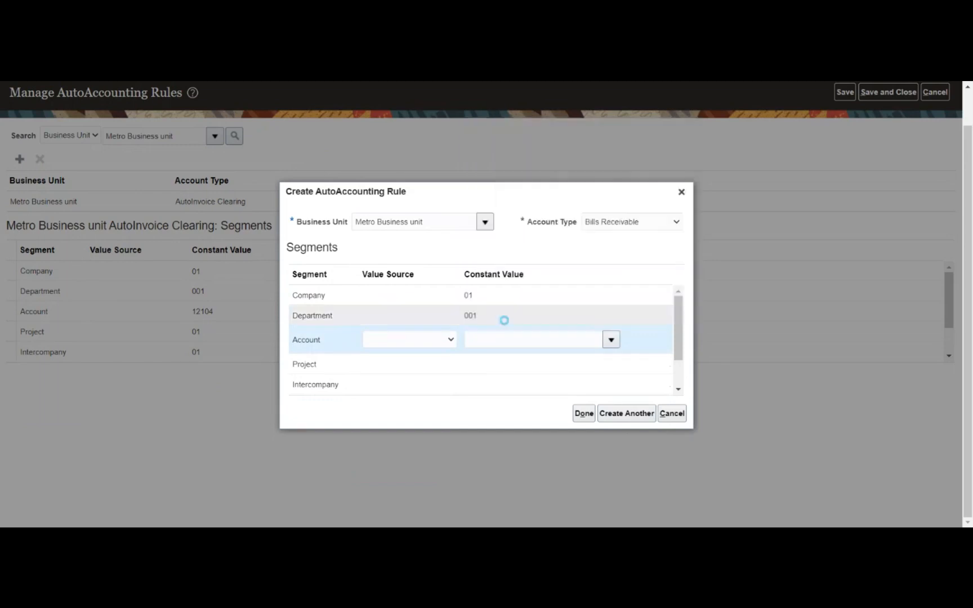
pyautogui.click(551, 319)
pyautogui.moveTo(517, 139); pyautogui.dragTo(438, 162)
# - Select 12101 Accounts Receivable as the Bills Receivable rule's Account constant
pyautogui.click(437, 221)
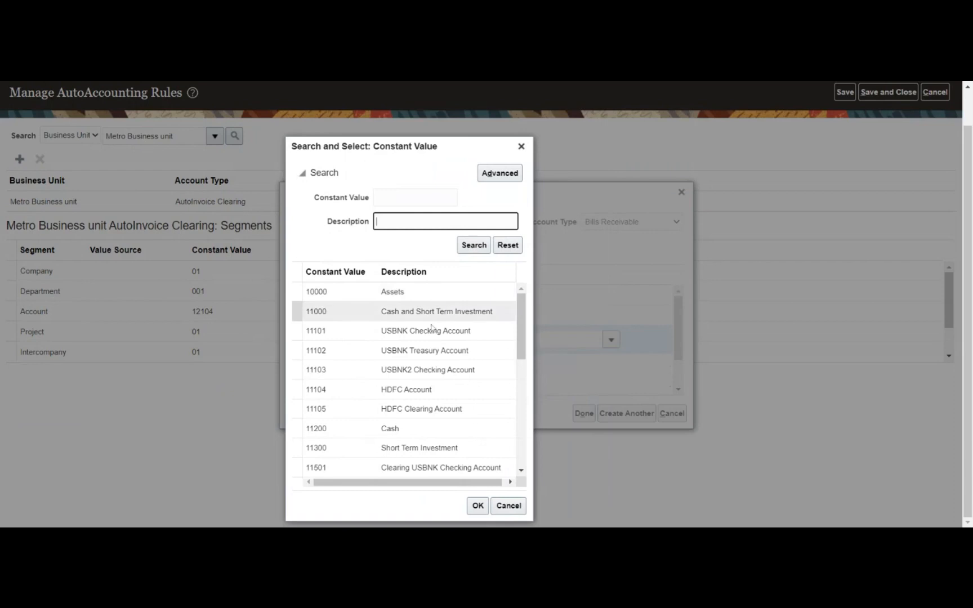
pyautogui.scroll(-4, 432, 338)
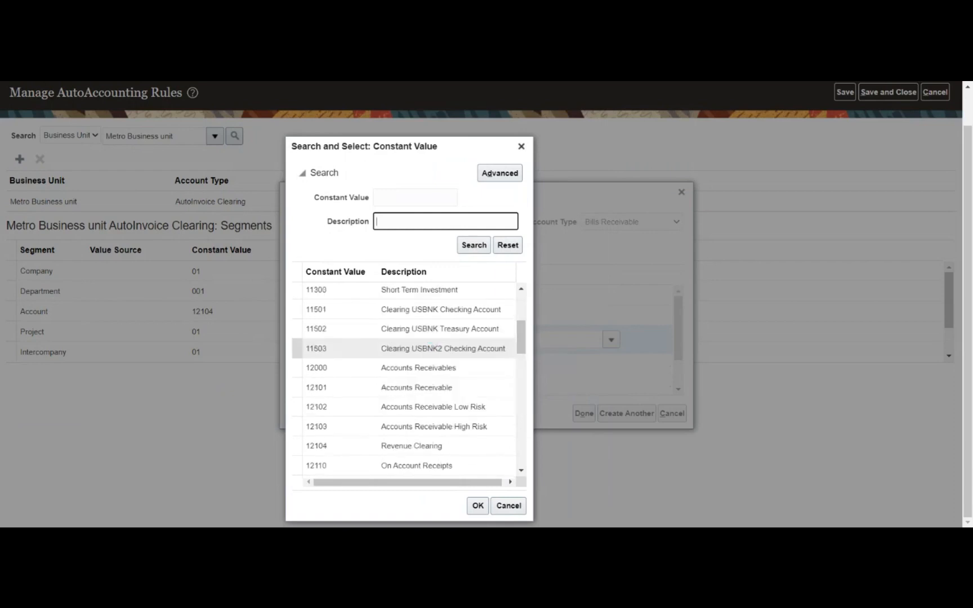
pyautogui.click(428, 387)
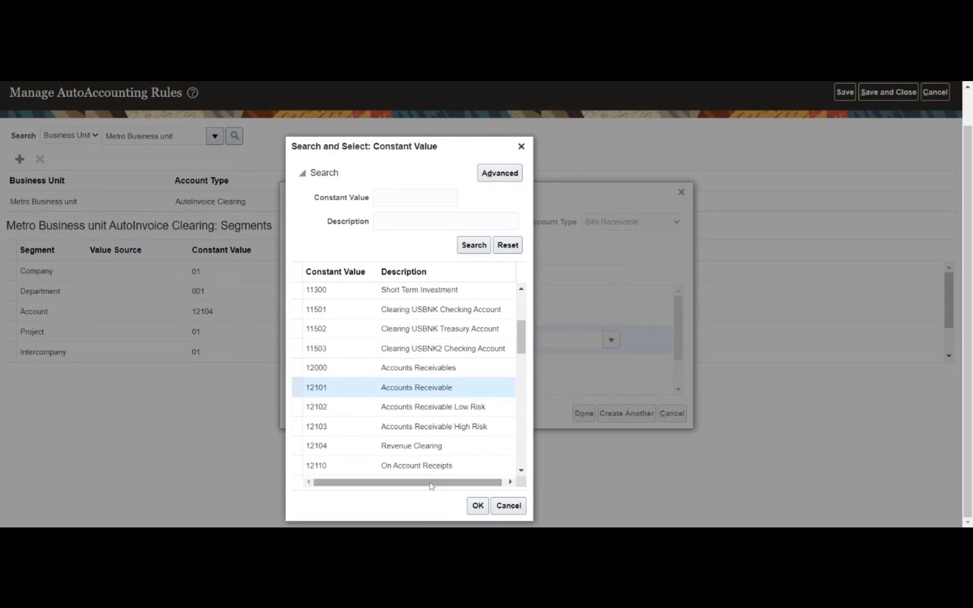
pyautogui.click(485, 505)
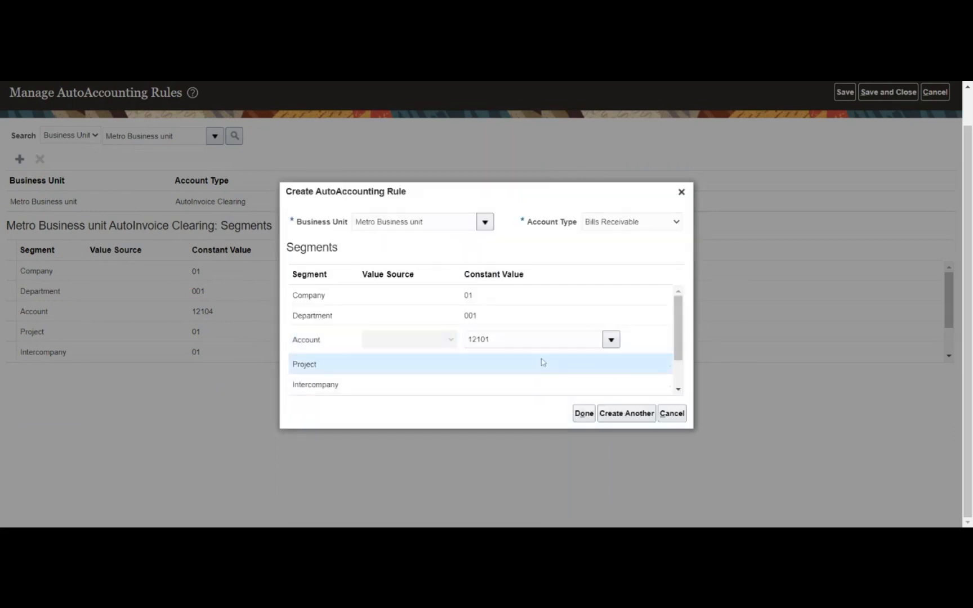
# - Set Project 01 and Intercompany 01, then finish the Bills Receivable rule
pyautogui.click(613, 367)
pyautogui.click(611, 360)
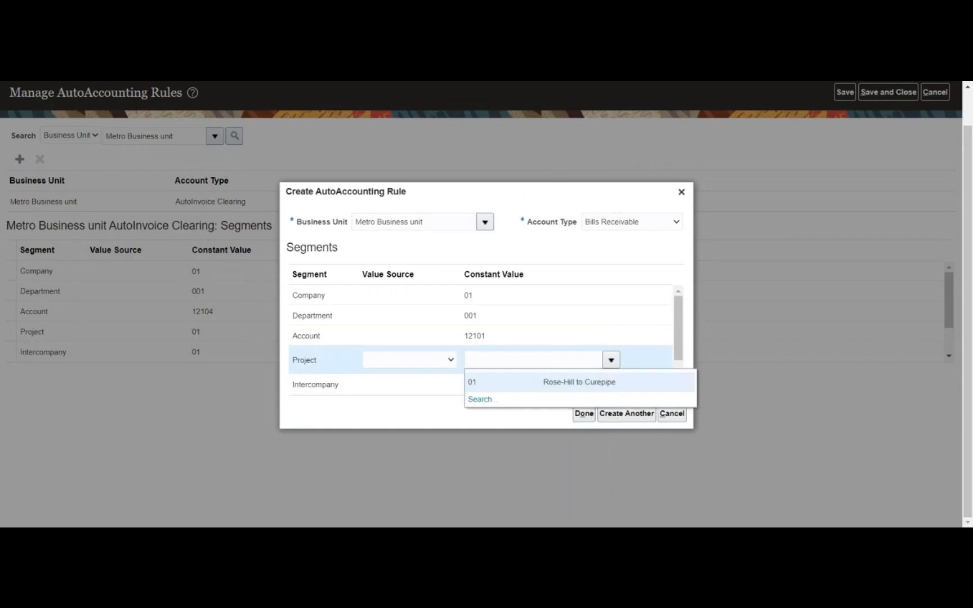
pyautogui.click(543, 381)
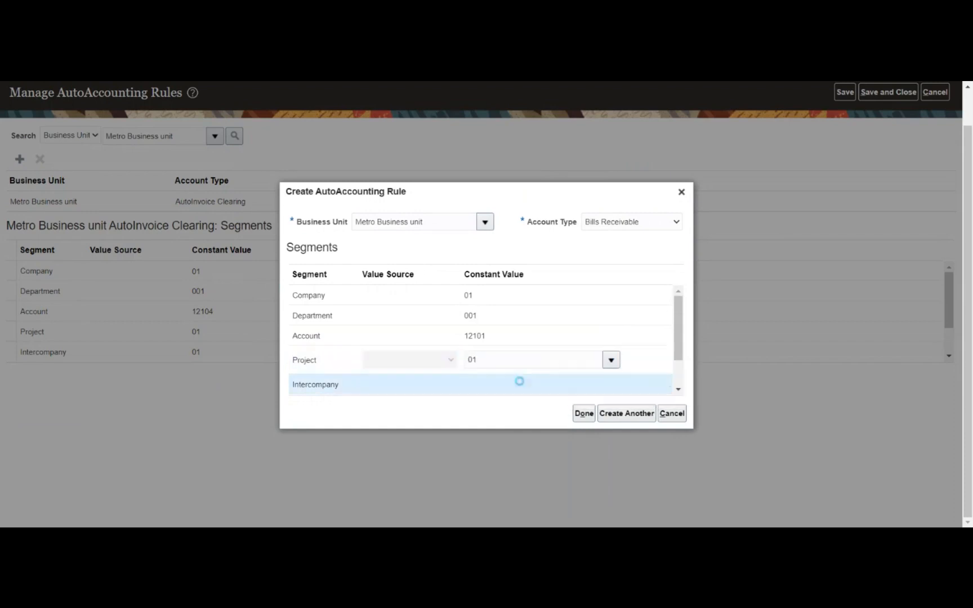
pyautogui.click(519, 381)
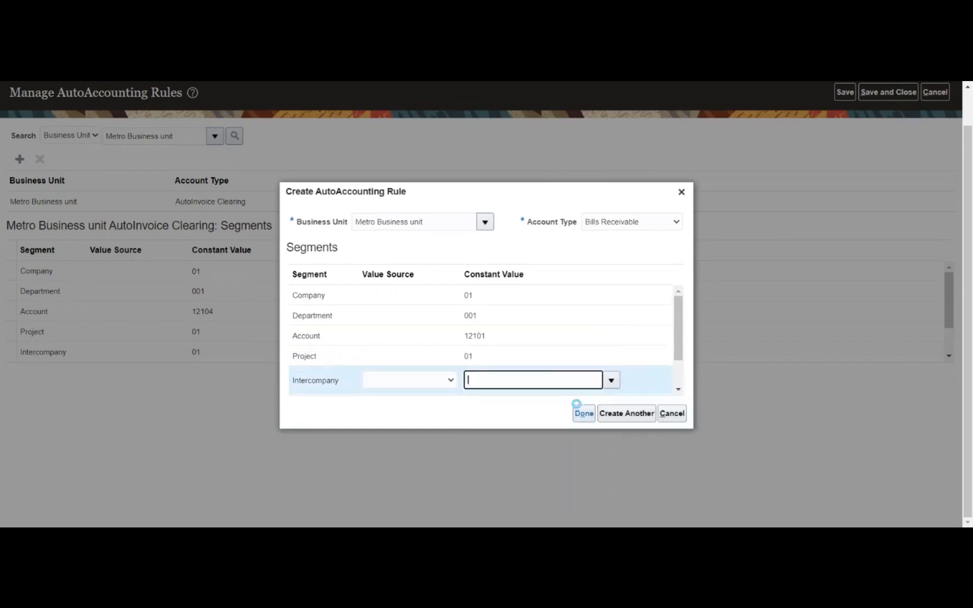
pyautogui.write('01')
pyautogui.click(582, 415)
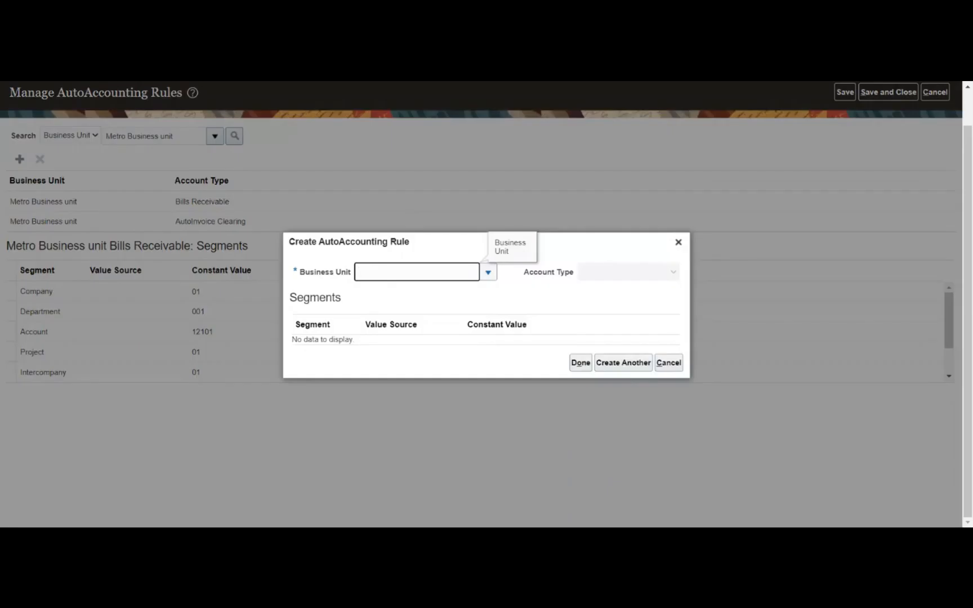
# - Start a Deferred Tax rule for Metro Business unit
pyautogui.click(487, 276)
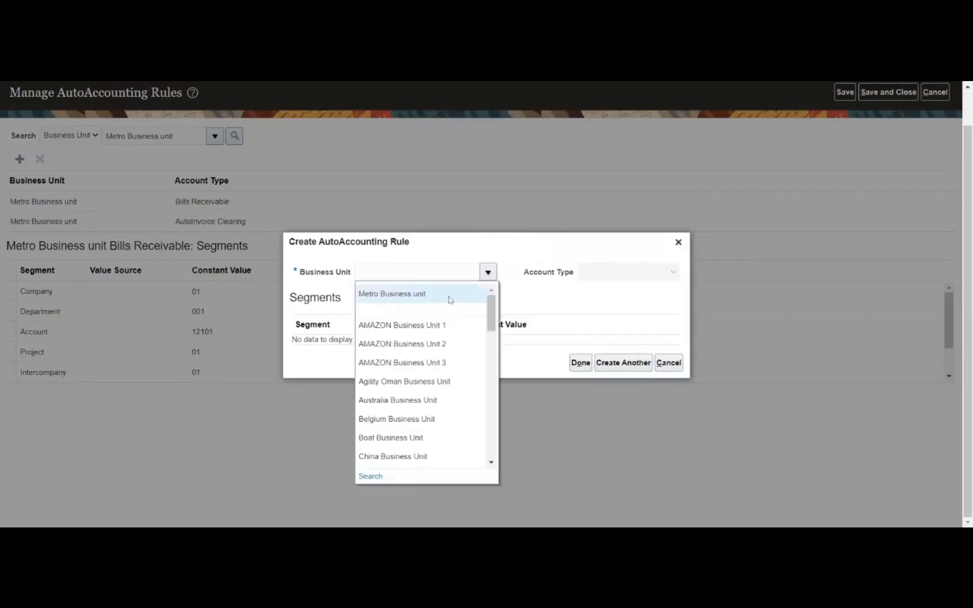
pyautogui.click(449, 298)
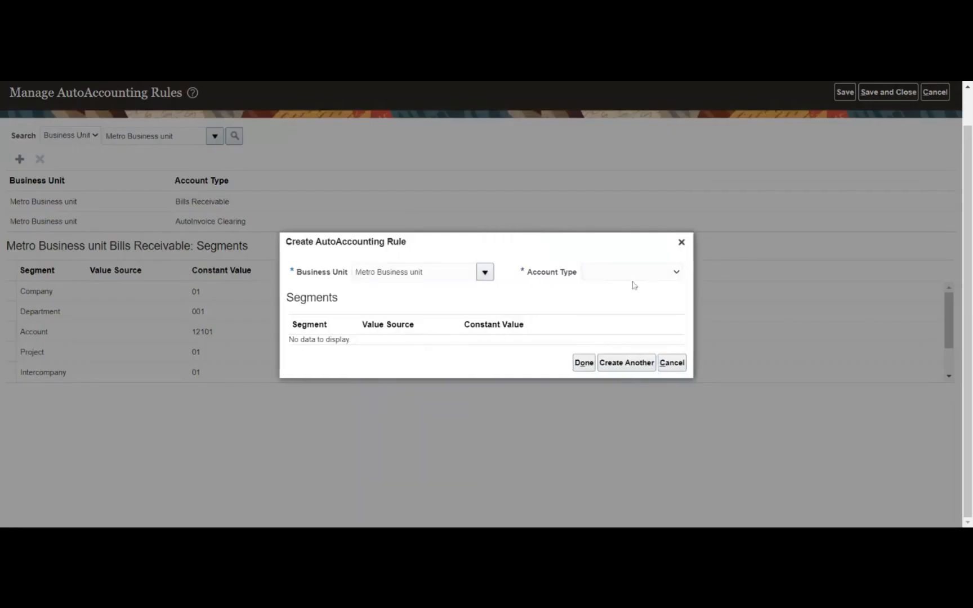
pyautogui.click(632, 272)
pyautogui.click(621, 317)
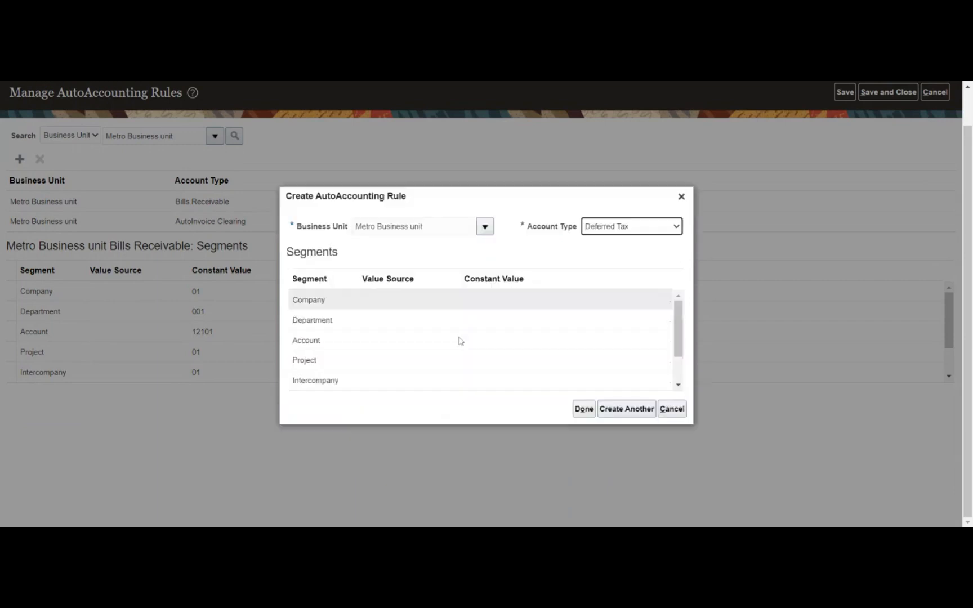
# - Set Company constant 01 and Department constant 001, then list the Account values
pyautogui.click(510, 299)
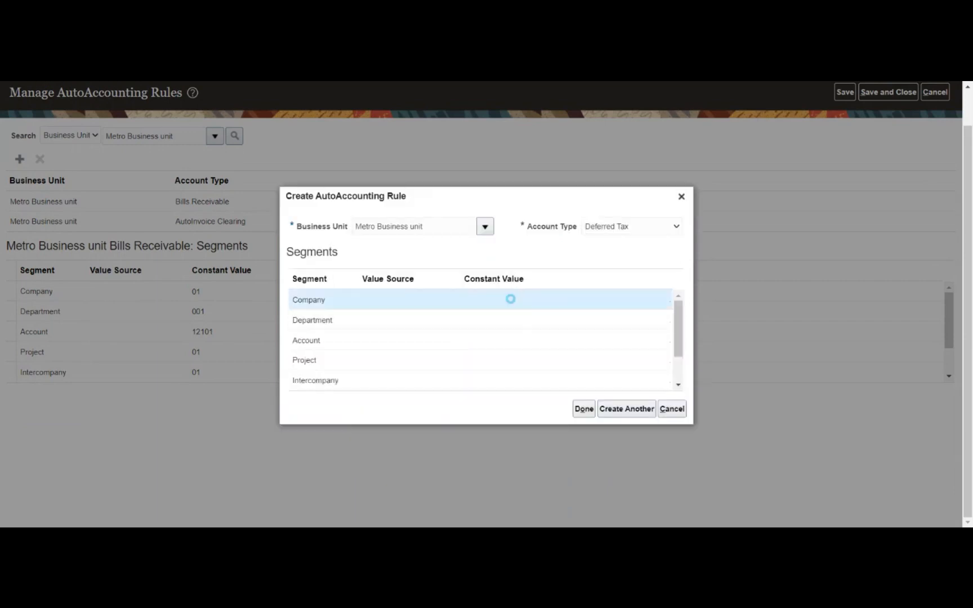
pyautogui.click(611, 299)
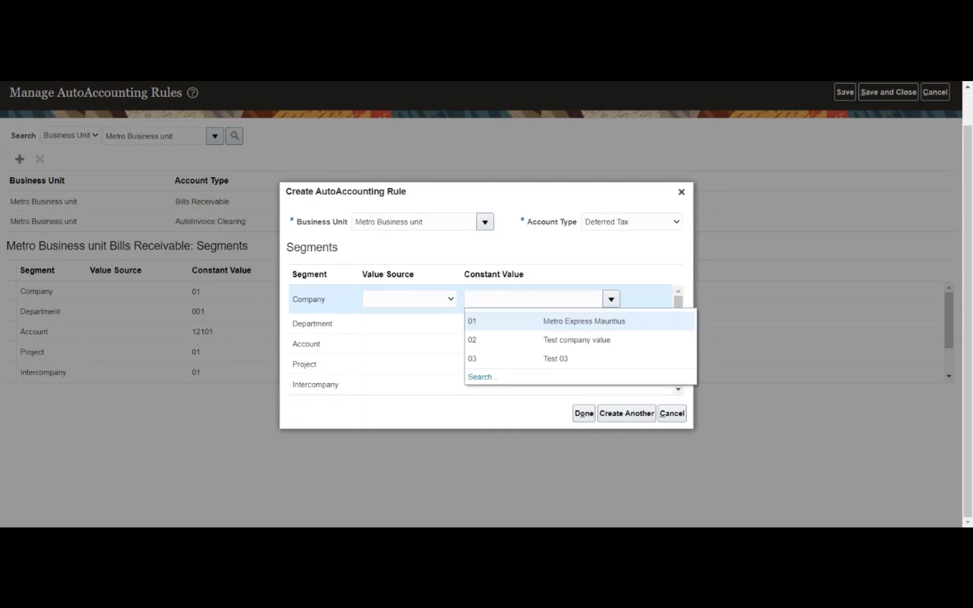
pyautogui.click(573, 328)
pyautogui.click(573, 327)
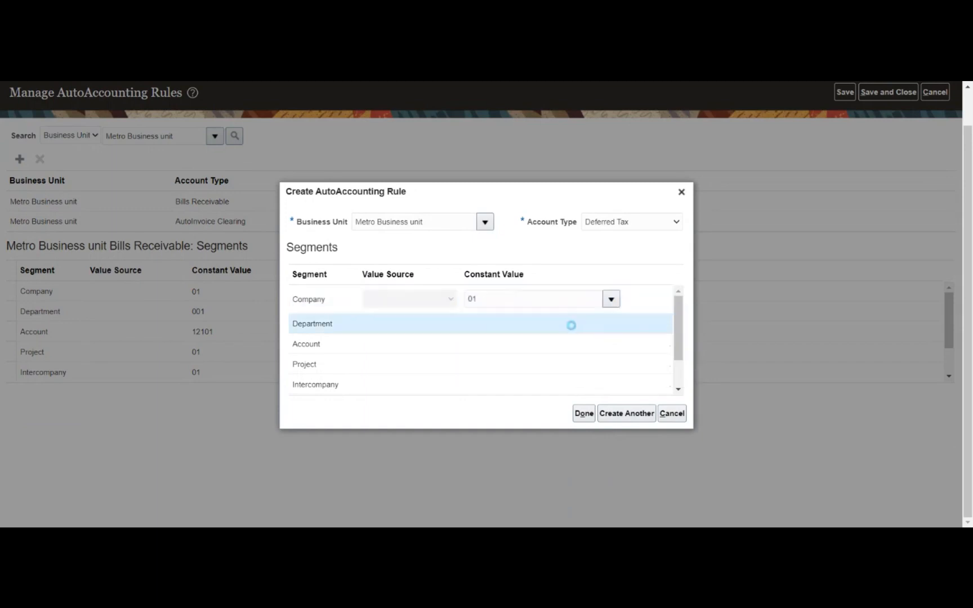
pyautogui.click(611, 320)
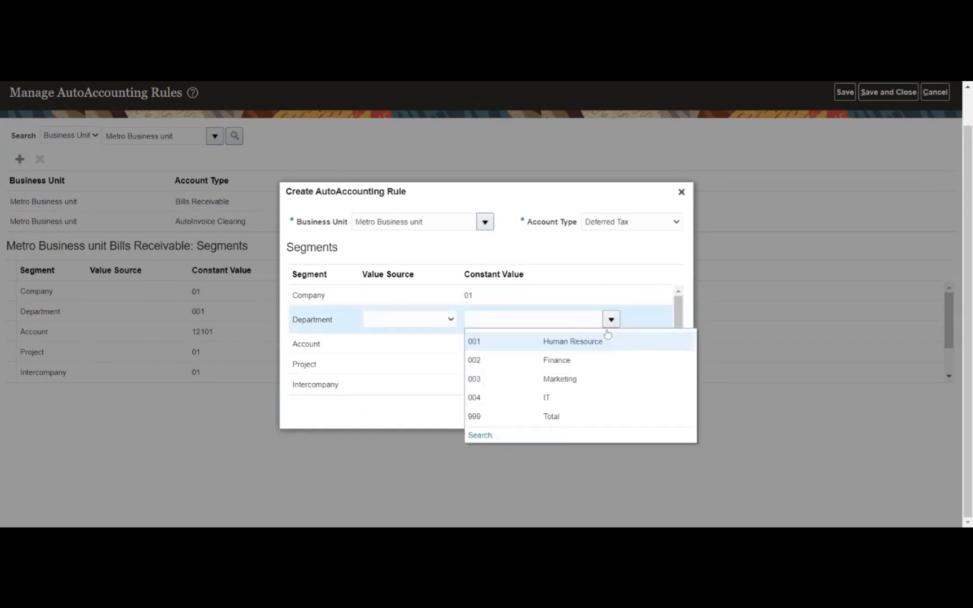
pyautogui.click(538, 340)
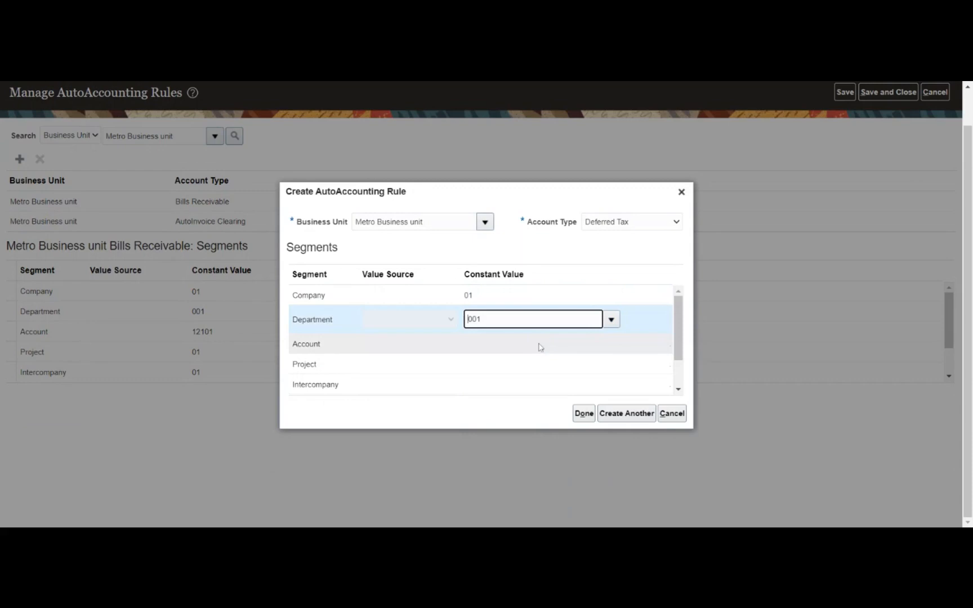
pyautogui.click(540, 346)
pyautogui.click(611, 340)
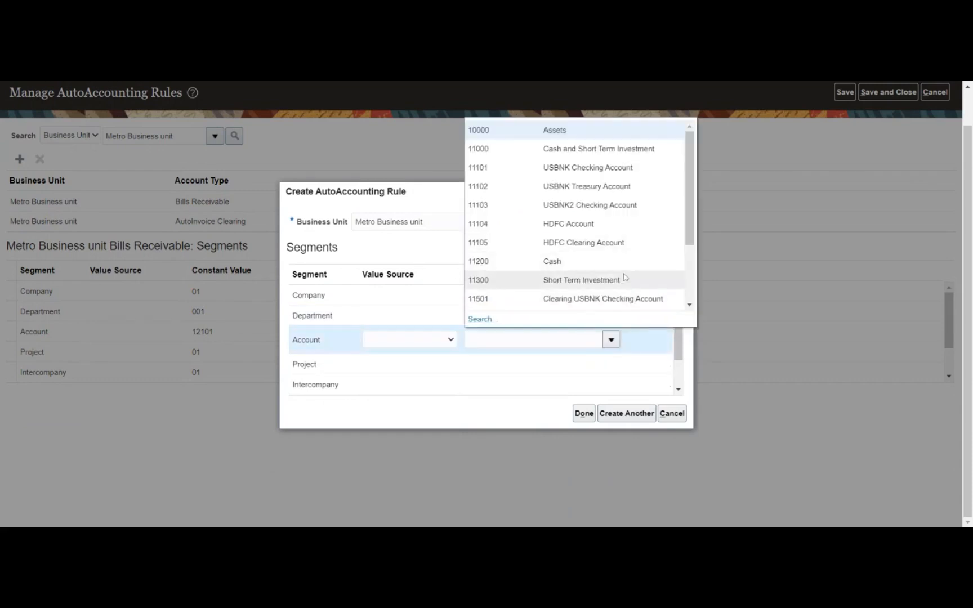
# - Search Deferred Tax account values by description %tax%, then %, and reopen the account search
pyautogui.click(480, 320)
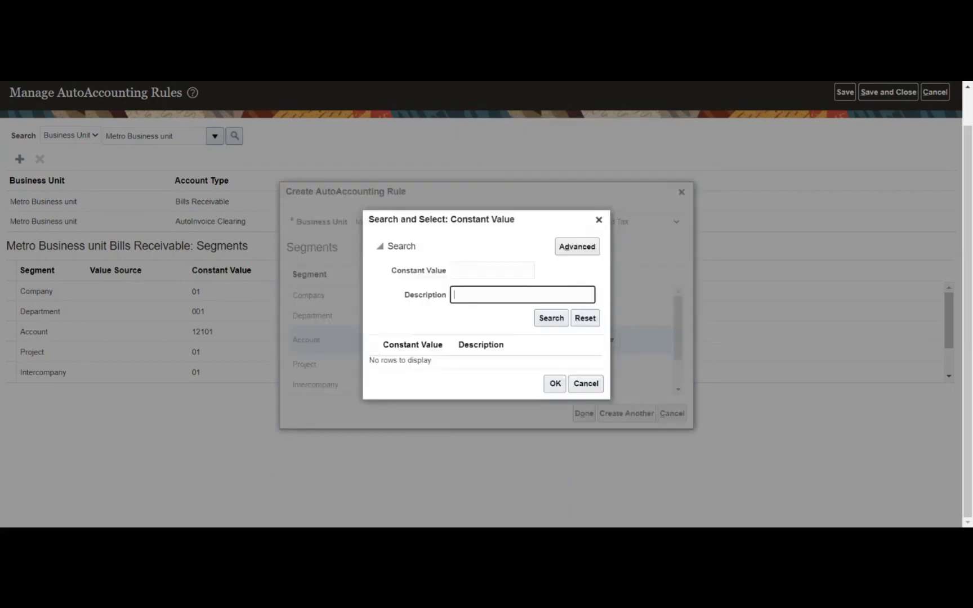
pyautogui.write('%tax%')
pyautogui.click(552, 318)
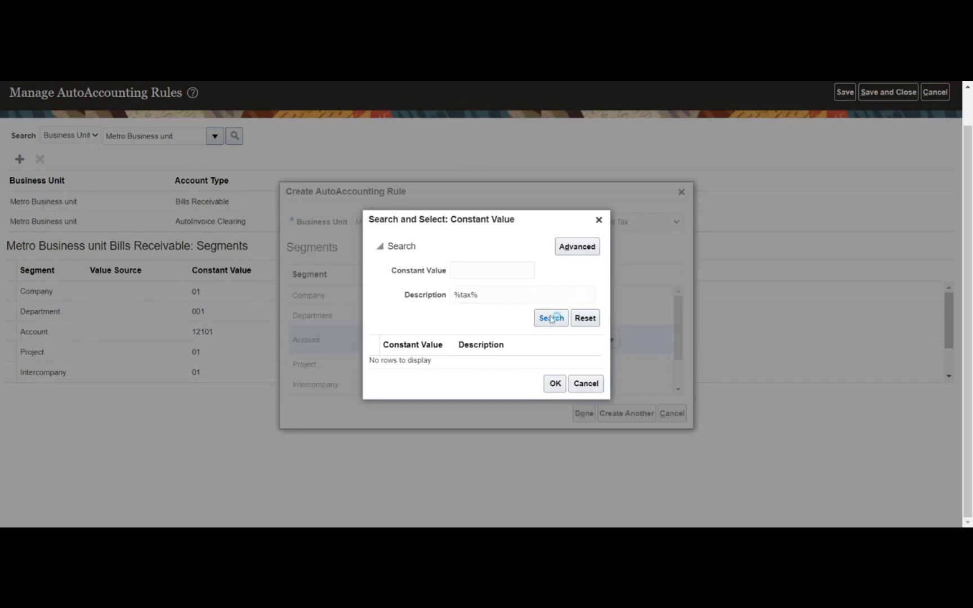
pyautogui.moveTo(480, 296); pyautogui.dragTo(452, 296)
pyautogui.write('%')
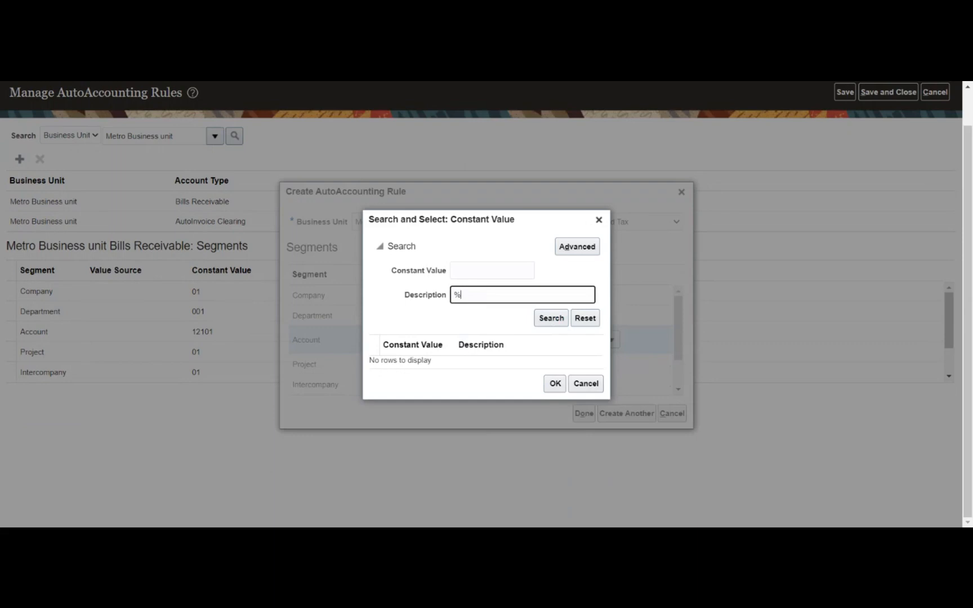
pyautogui.click(550, 319)
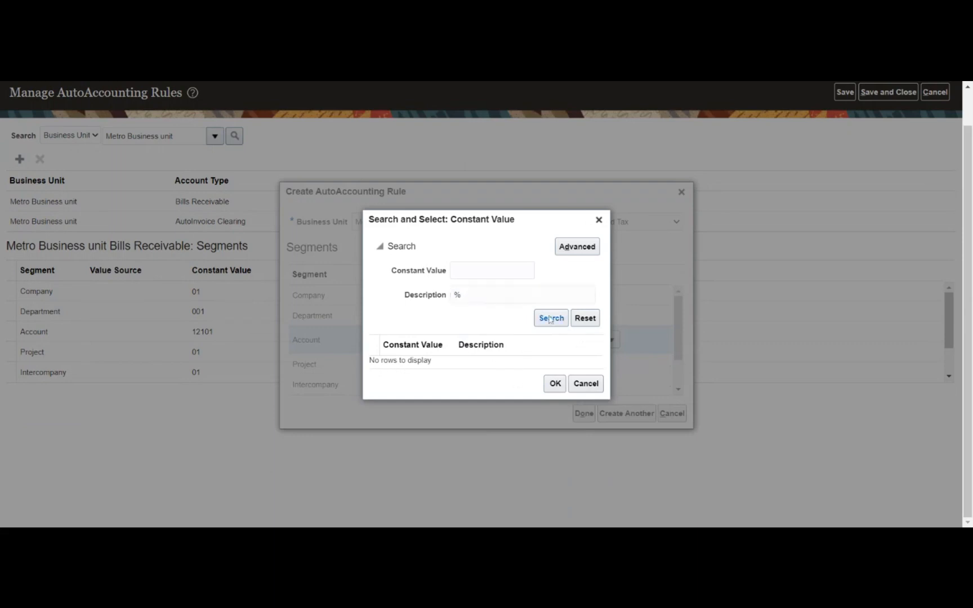
pyautogui.click(598, 220)
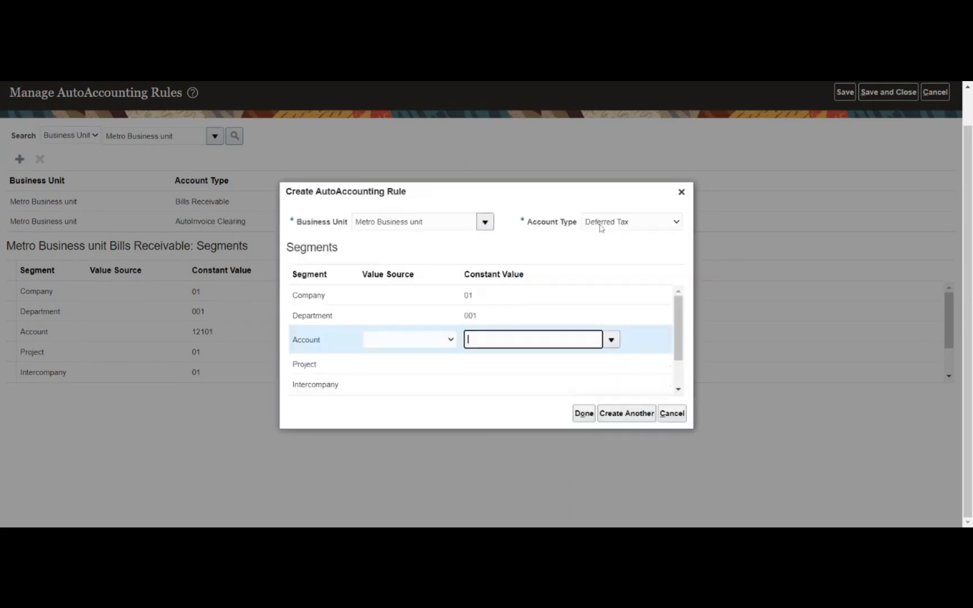
pyautogui.click(612, 341)
pyautogui.click(484, 321)
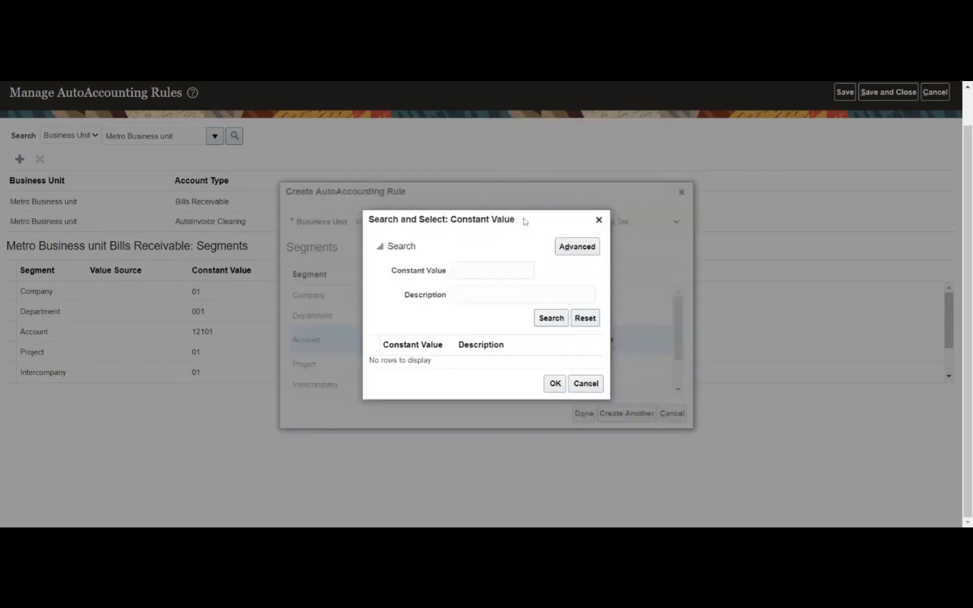
# - List all account values and pick 23300 State Income Tax Withheld as the Deferred Tax Account
pyautogui.click(547, 318)
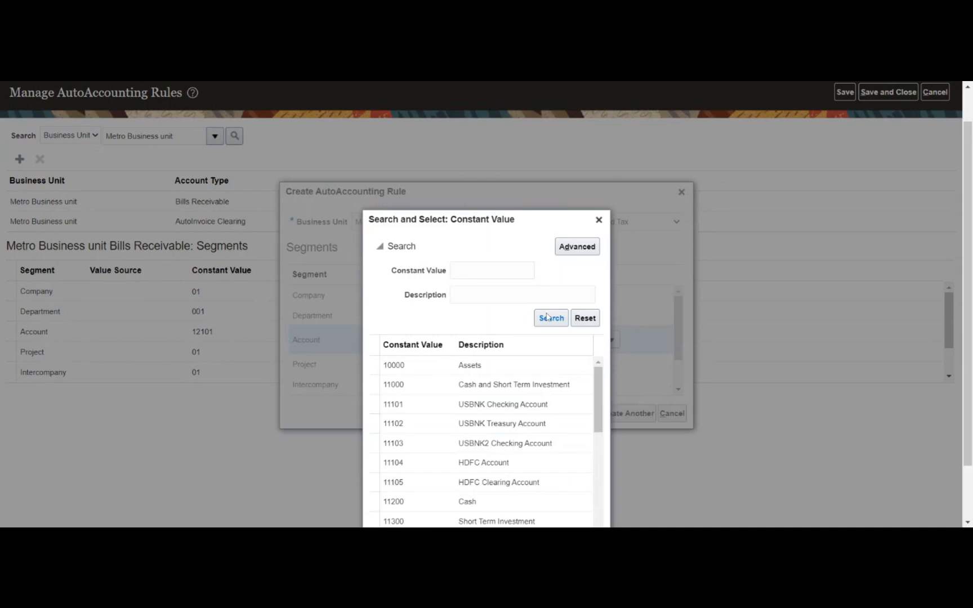
pyautogui.scroll(-3, 516, 304)
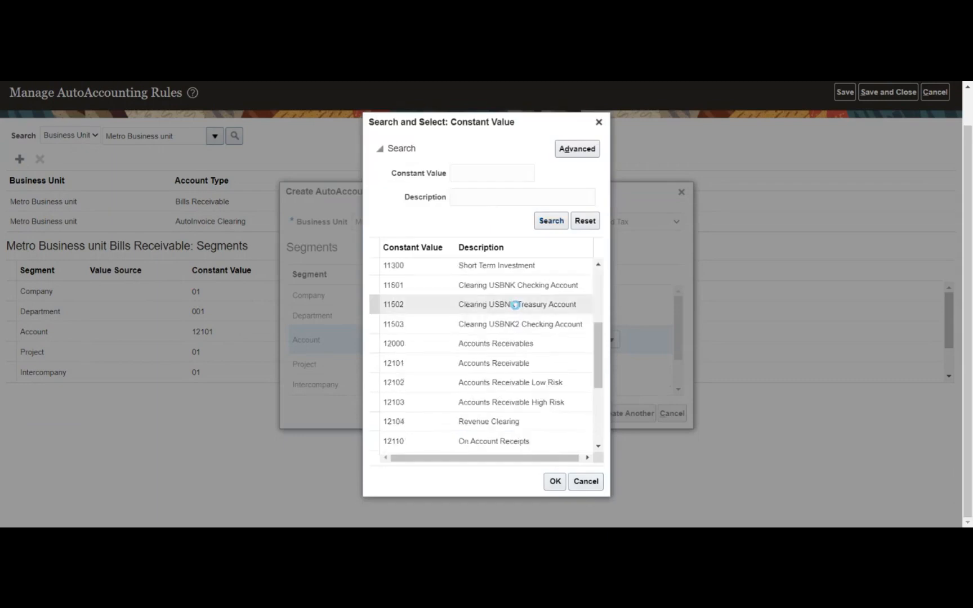
pyautogui.scroll(-2, 516, 305)
pyautogui.scroll(-3, 515, 304)
pyautogui.scroll(-2, 516, 308)
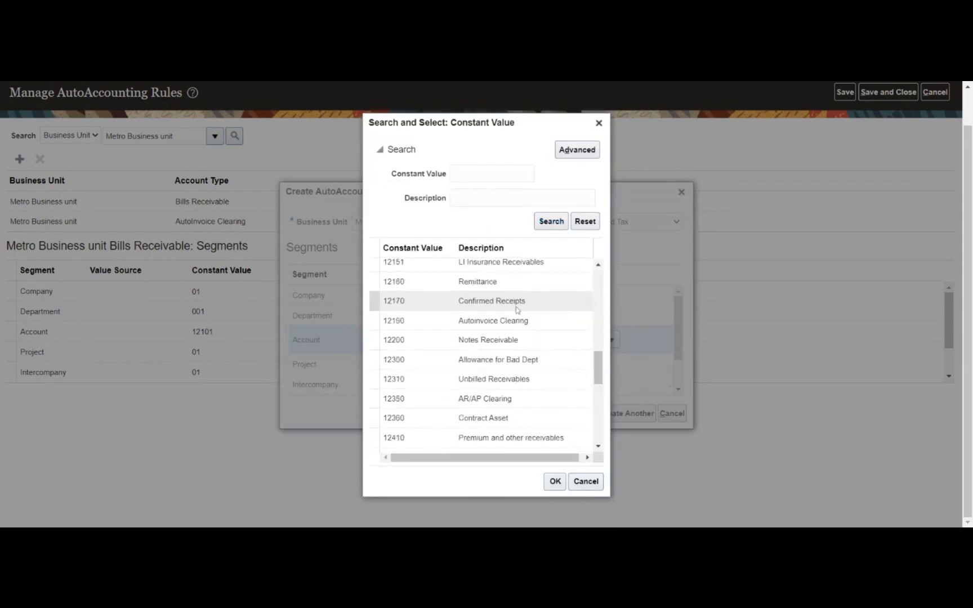
pyautogui.scroll(-6, 516, 309)
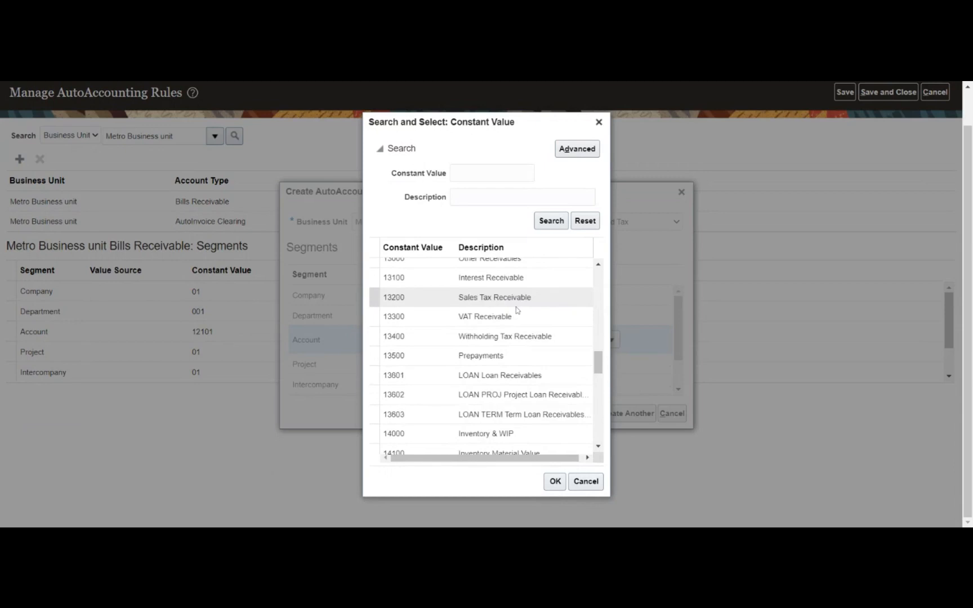
pyautogui.scroll(-6, 517, 310)
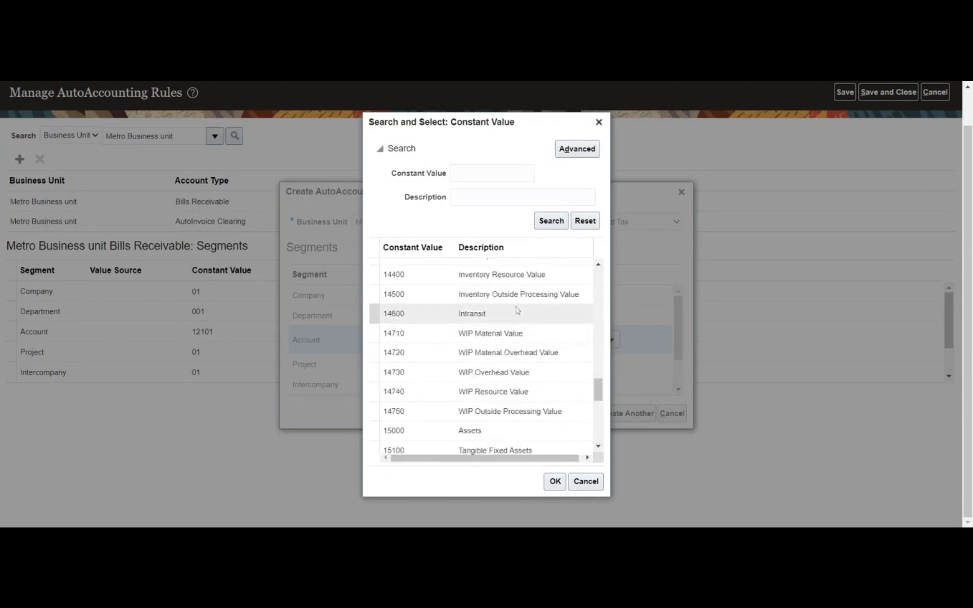
pyautogui.scroll(-12, 516, 310)
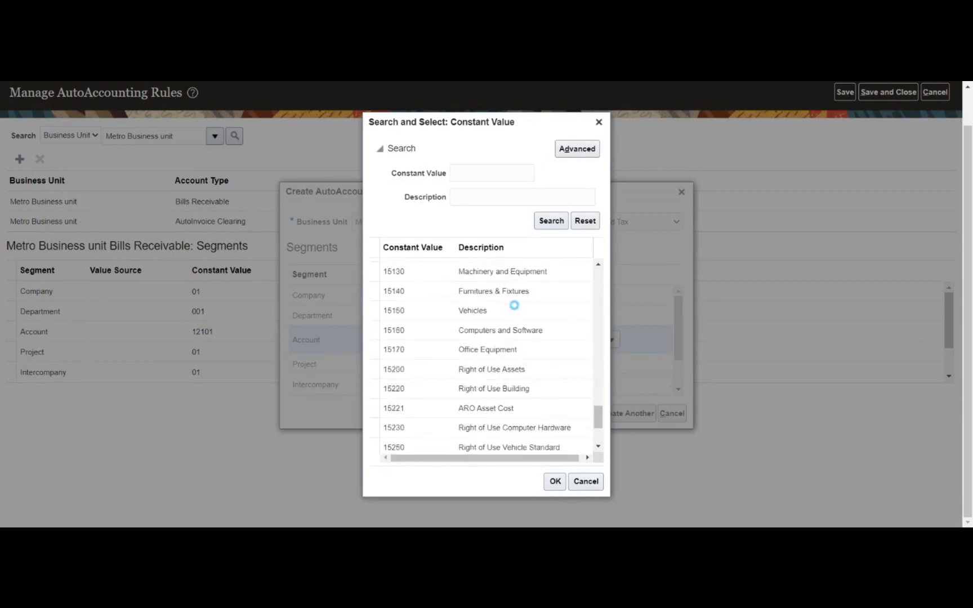
pyautogui.scroll(-2, 517, 310)
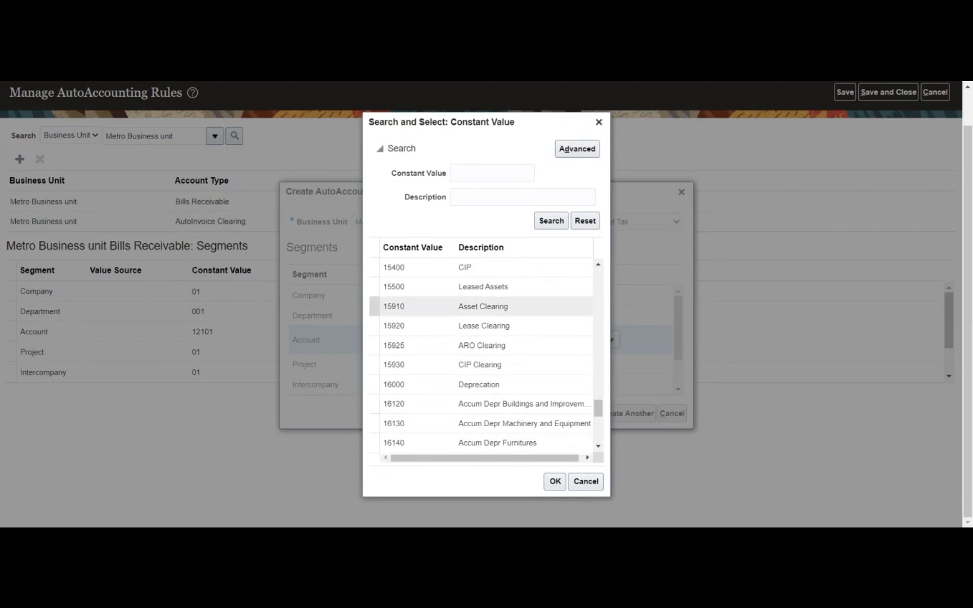
pyautogui.scroll(-6, 515, 305)
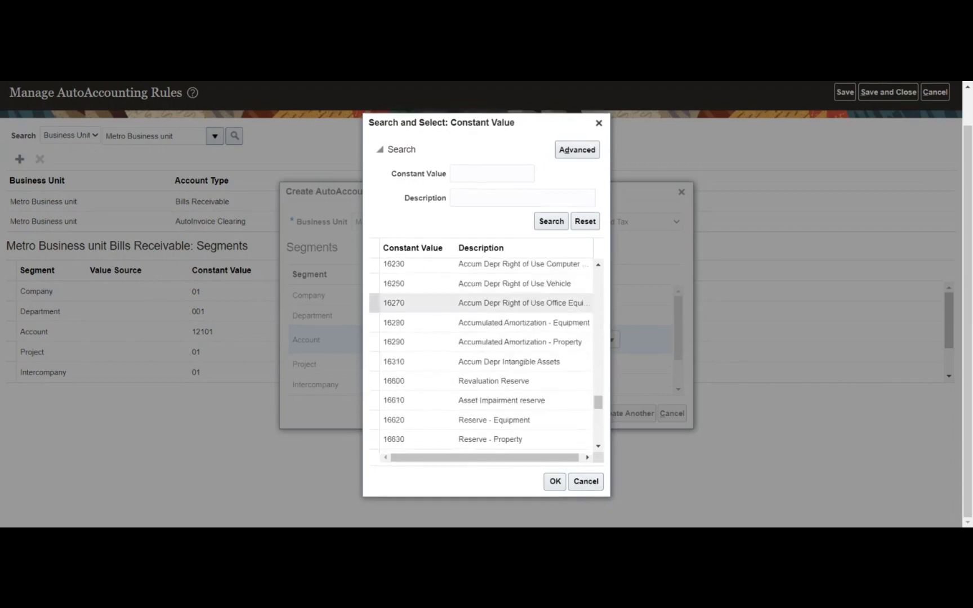
pyautogui.scroll(-4, 516, 309)
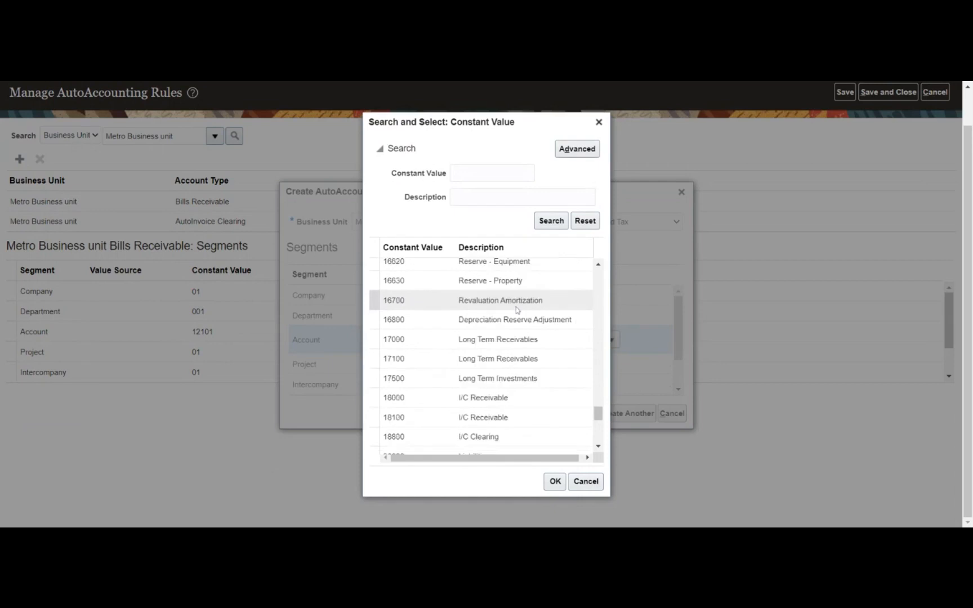
pyautogui.scroll(-5, 516, 309)
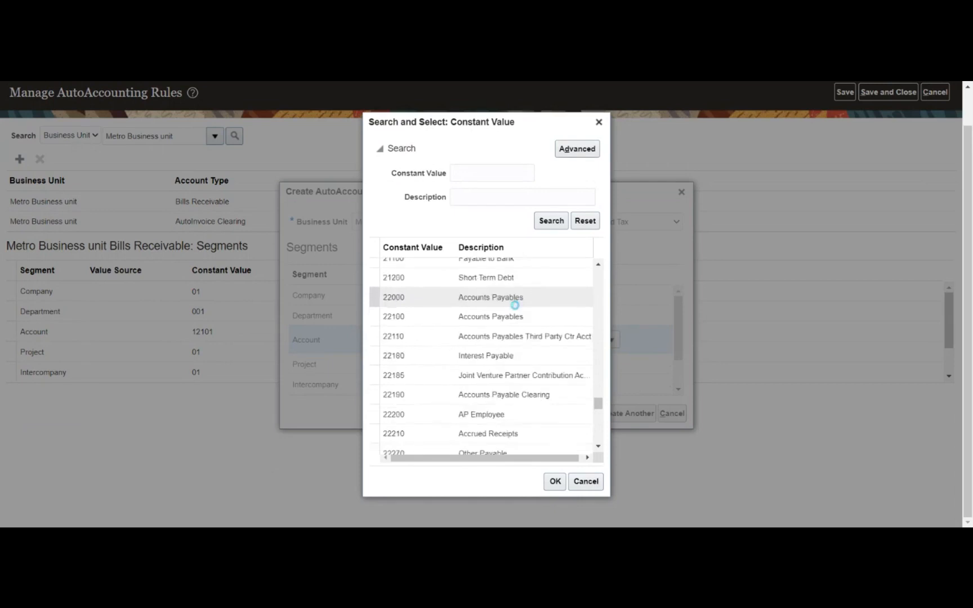
pyautogui.scroll(-4, 516, 309)
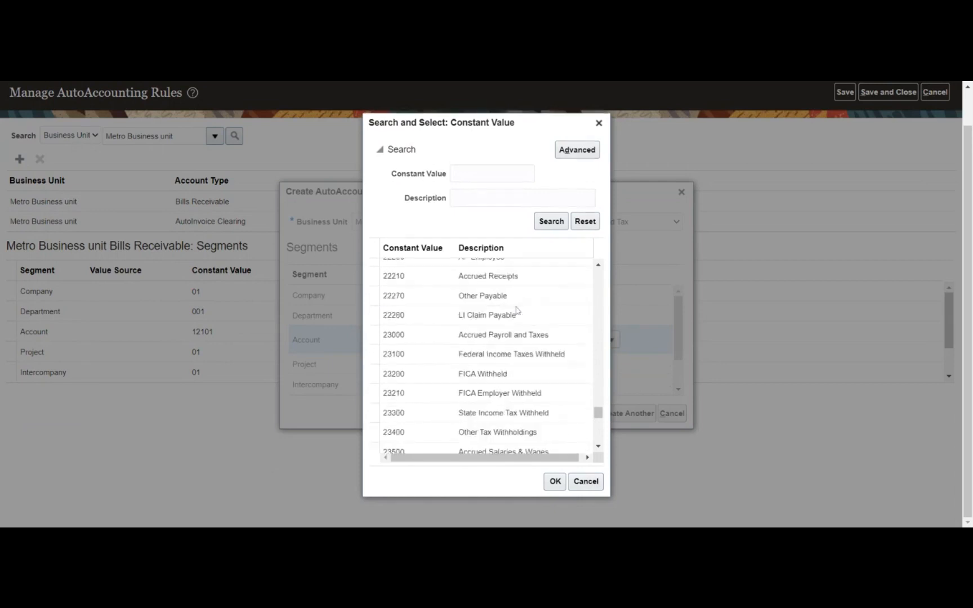
pyautogui.scroll(-2, 517, 309)
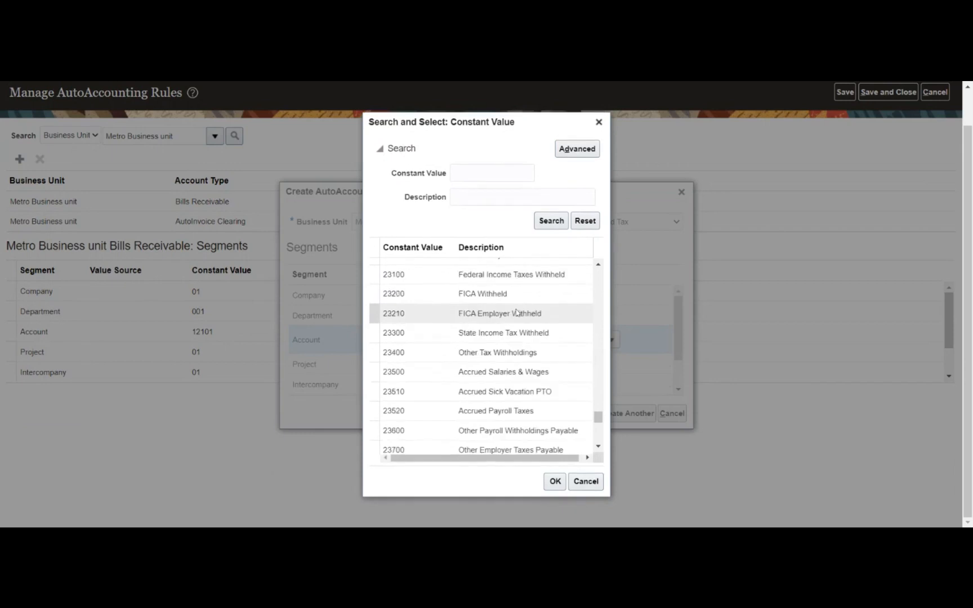
pyautogui.click(525, 340)
pyautogui.click(554, 481)
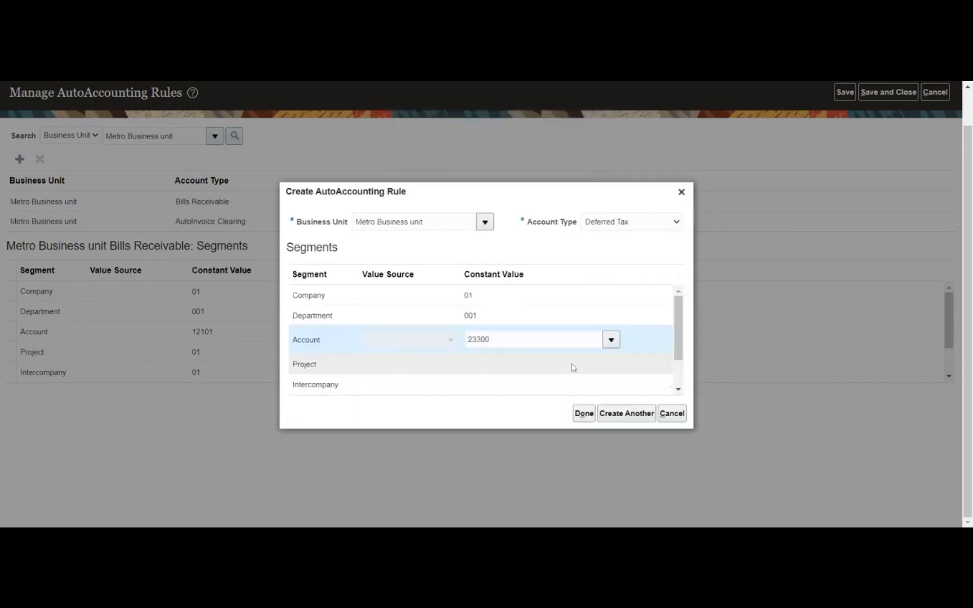
# - Choose Project 01 and Intercompany 01, then add the finished Deferred Tax rule to the list
pyautogui.click(613, 360)
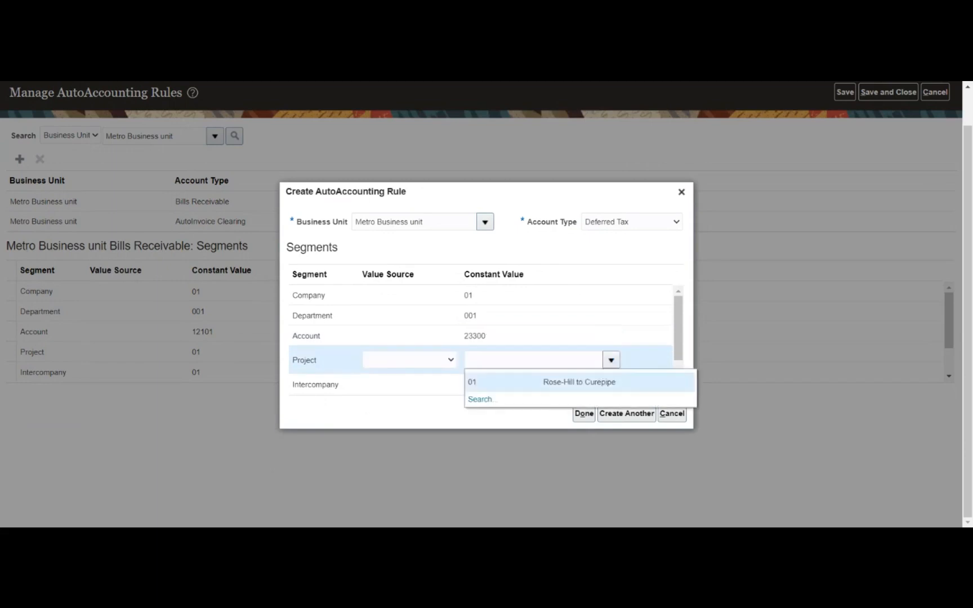
pyautogui.click(563, 382)
pyautogui.click(583, 385)
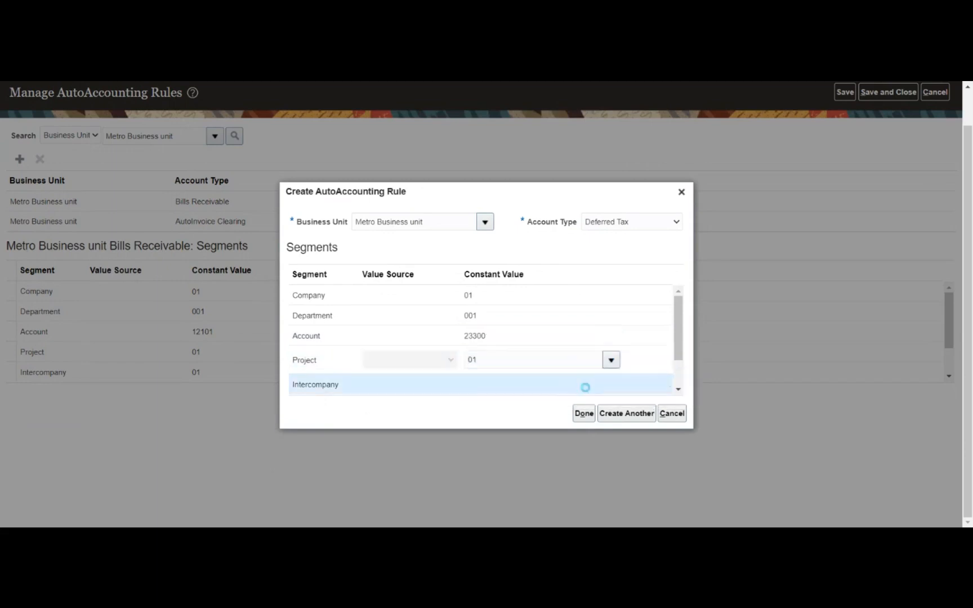
pyautogui.click(611, 380)
pyautogui.click(580, 401)
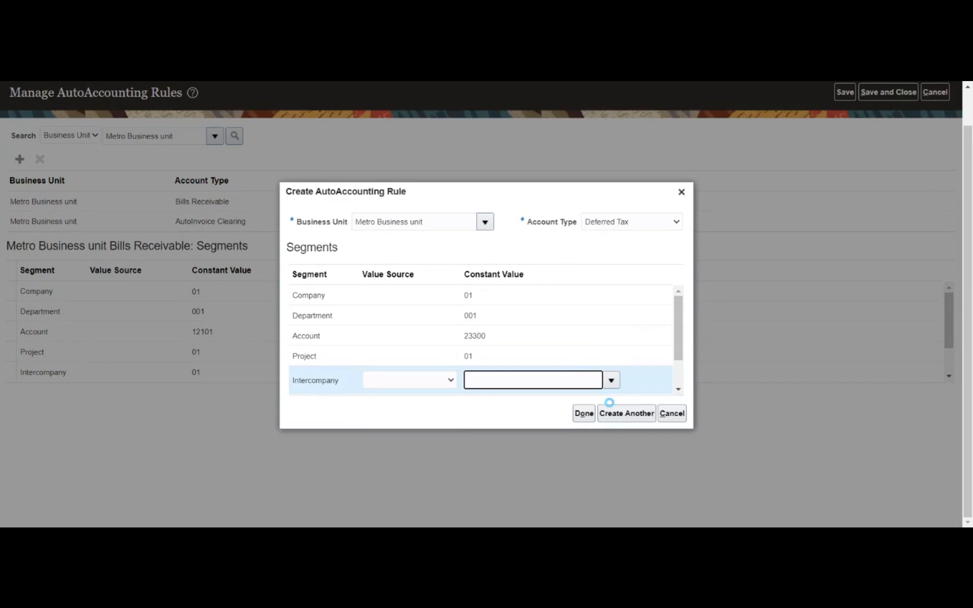
pyautogui.click(583, 413)
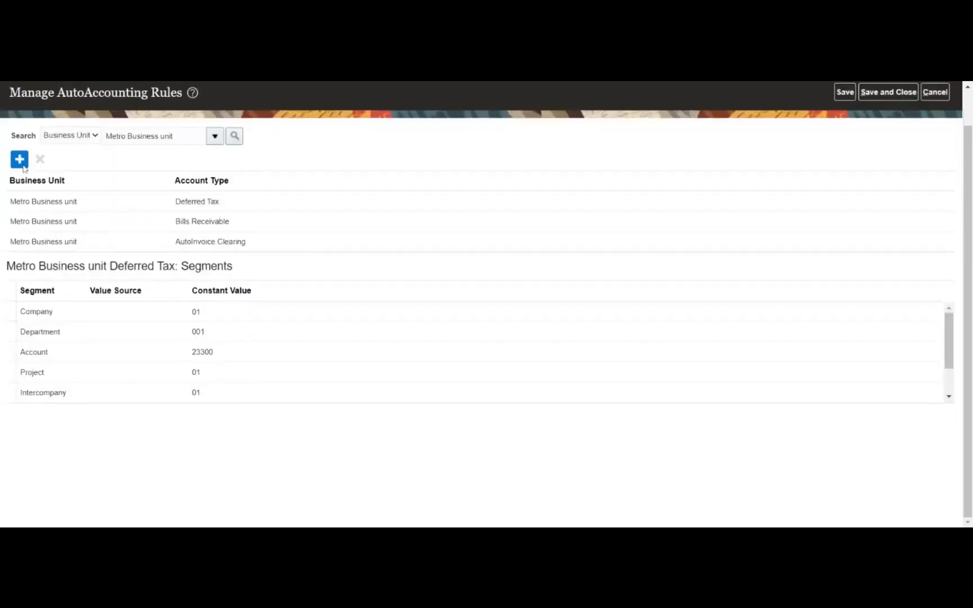
pyautogui.click(23, 166)
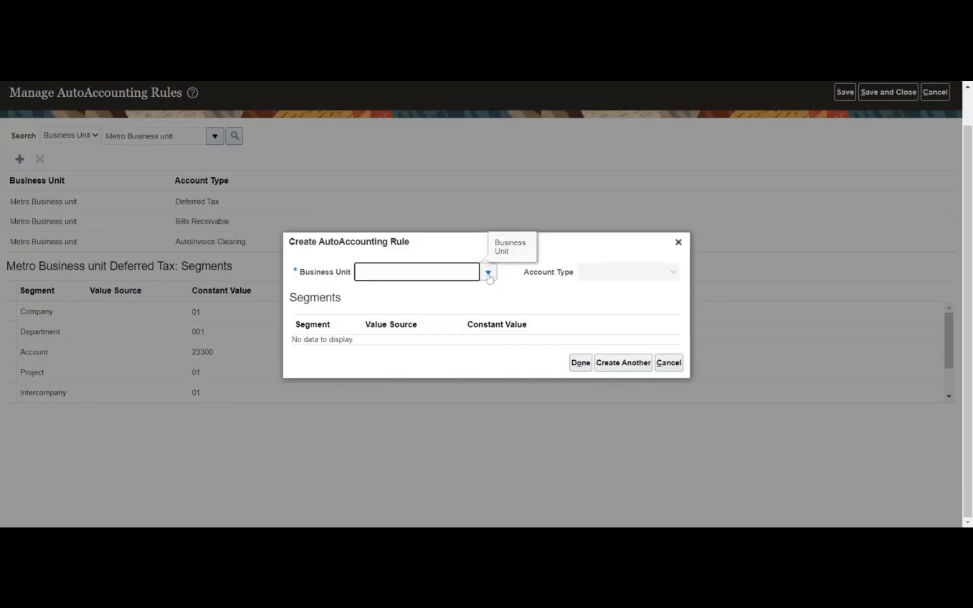
# - Start a rule for Metro Business unit with Account Type Factored Bills Receivable
pyautogui.click(490, 273)
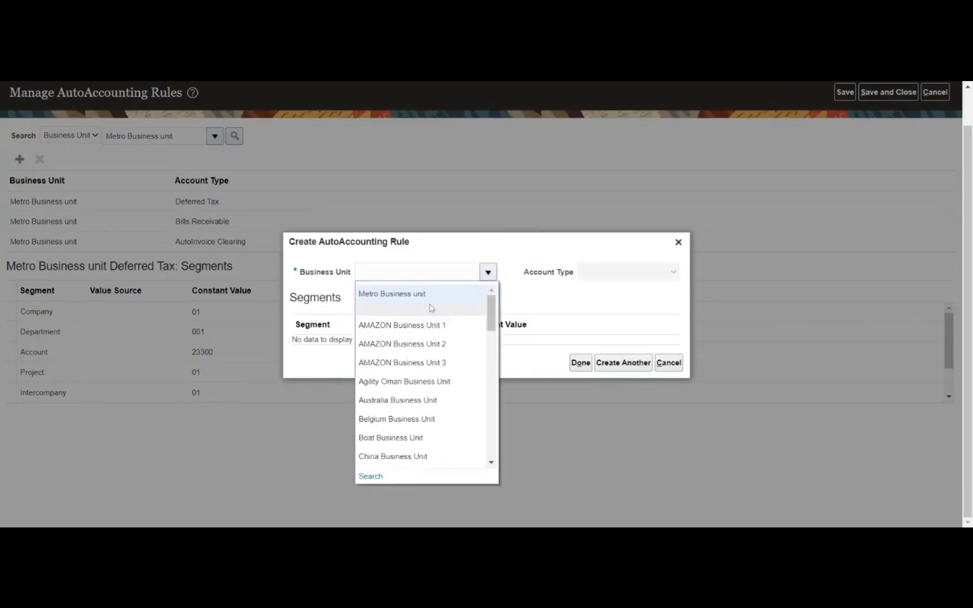
pyautogui.click(427, 294)
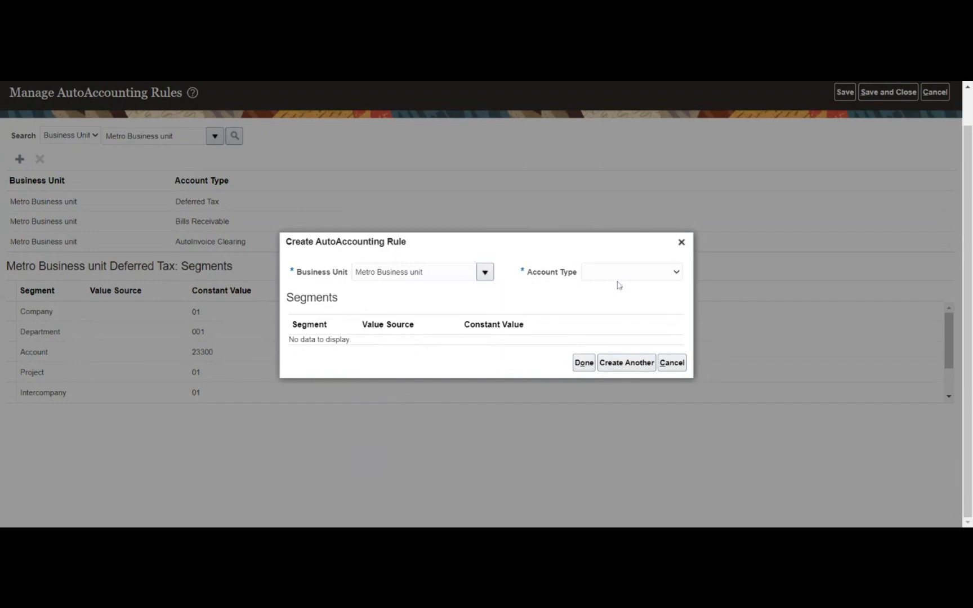
pyautogui.click(618, 281)
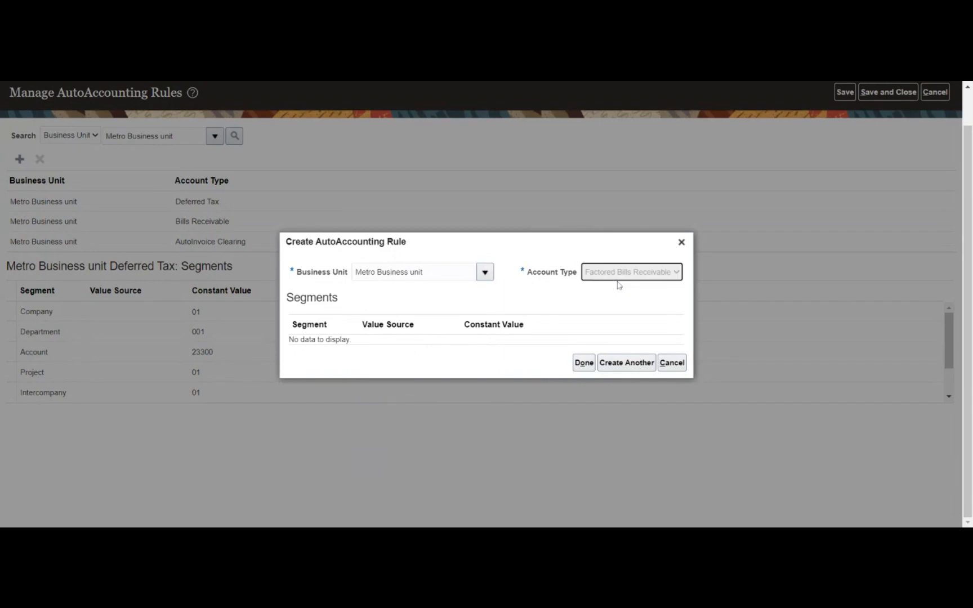
# - Enter Company 01 and Department 001 as the rule's constant values
pyautogui.click(515, 302)
pyautogui.click(613, 300)
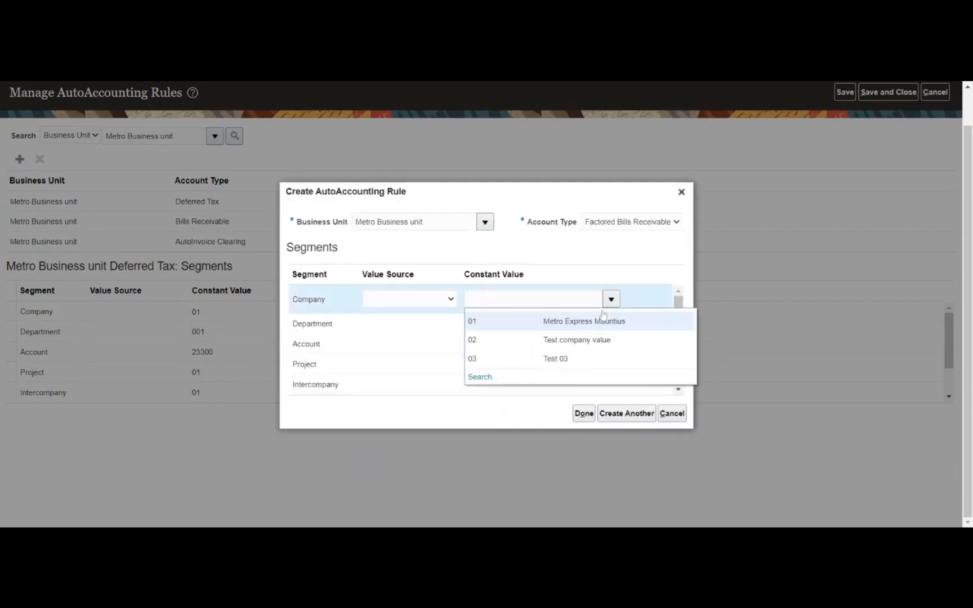
pyautogui.click(603, 321)
pyautogui.write('01')
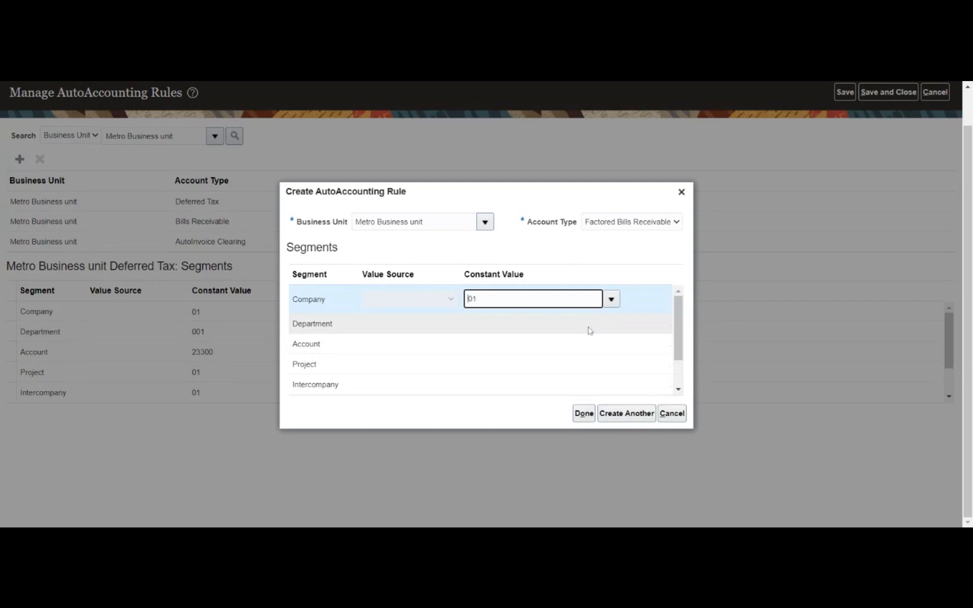
pyautogui.click(589, 331)
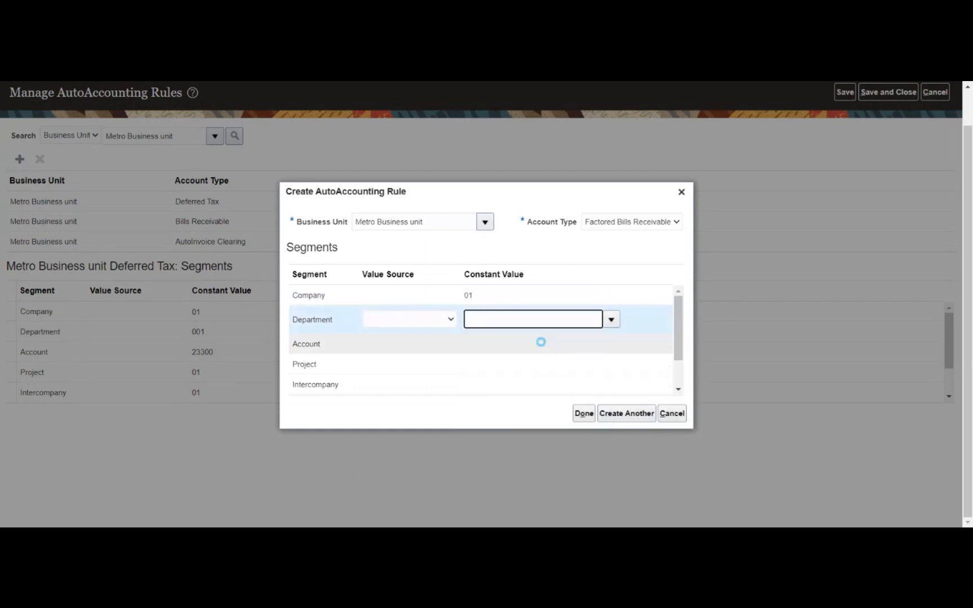
pyautogui.write('001')
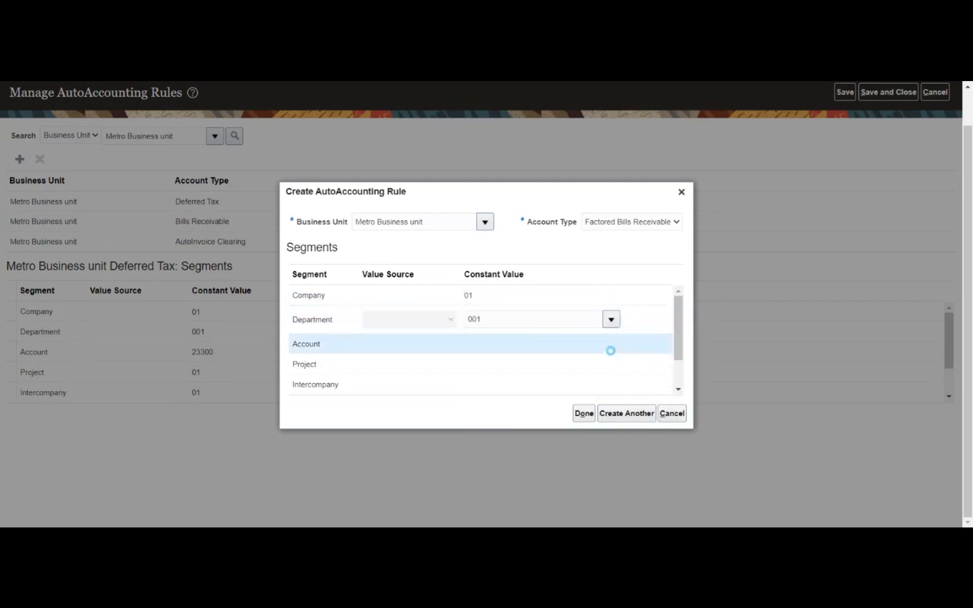
pyautogui.click(612, 341)
pyautogui.click(611, 341)
pyautogui.click(575, 315)
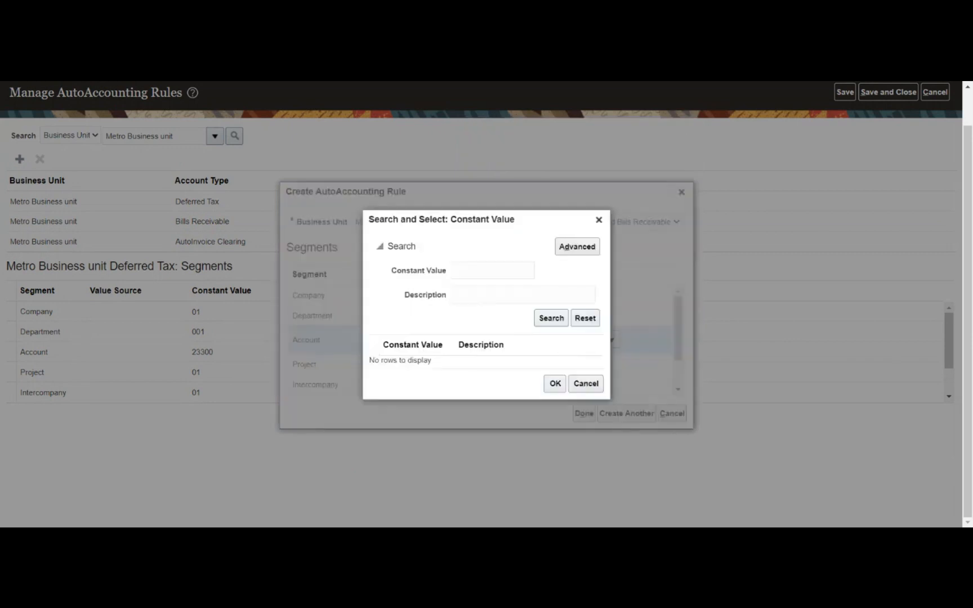
pyautogui.click(507, 294)
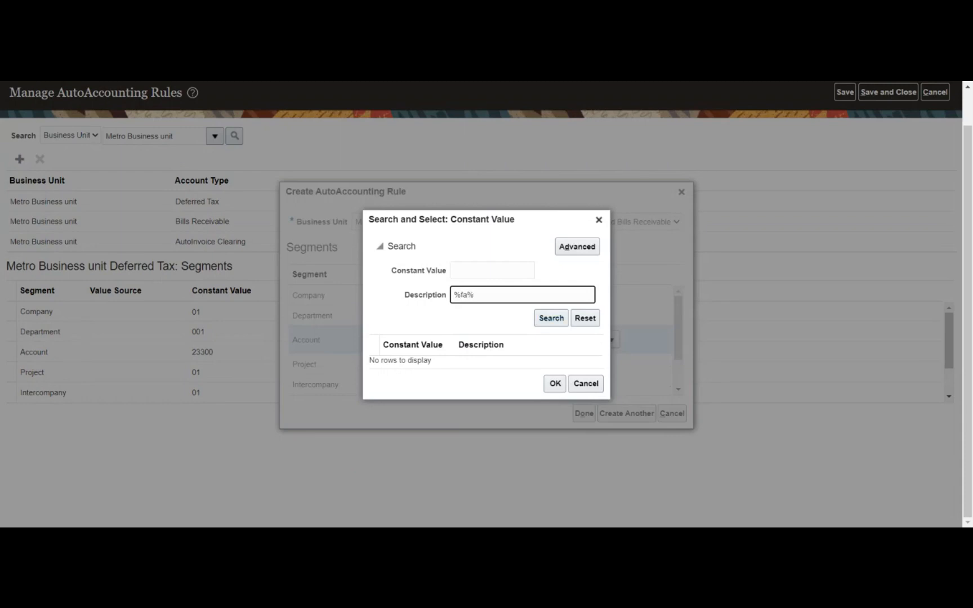
pyautogui.write('c')
pyautogui.click(546, 324)
pyautogui.click(538, 296)
pyautogui.moveTo(539, 296); pyautogui.dragTo(453, 314)
pyautogui.write('%')
pyautogui.click(551, 319)
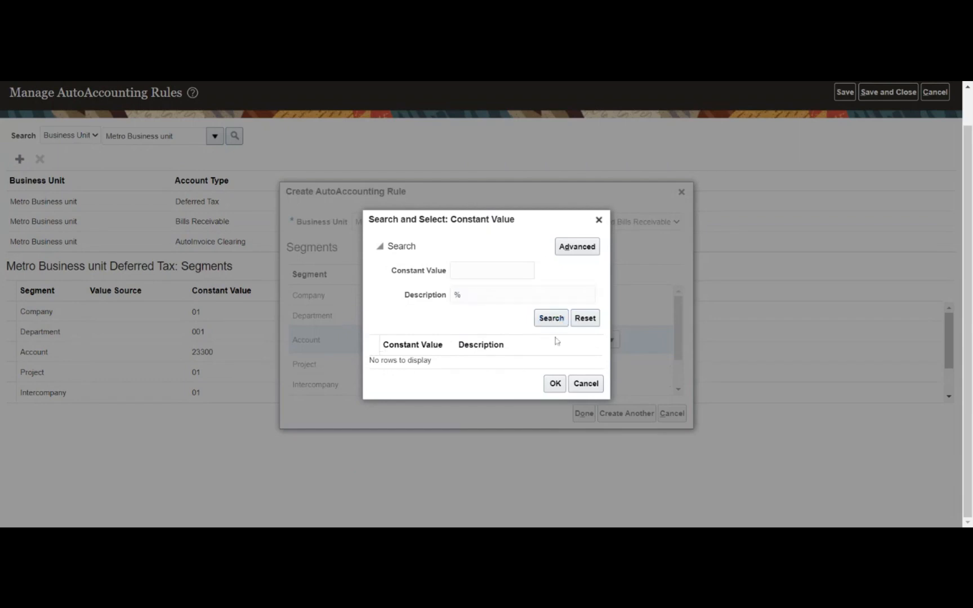
pyautogui.click(585, 383)
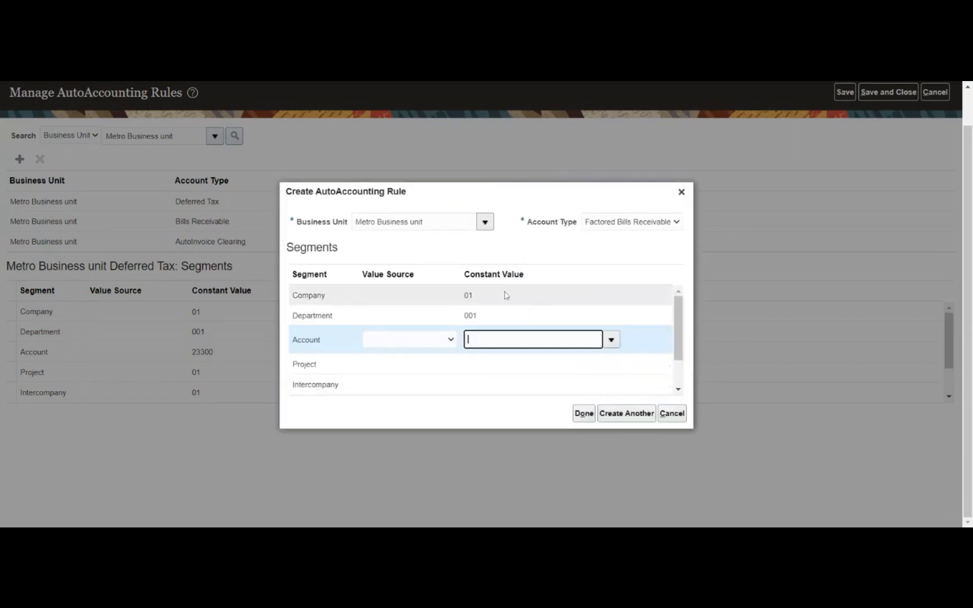
pyautogui.click(611, 339)
pyautogui.click(482, 319)
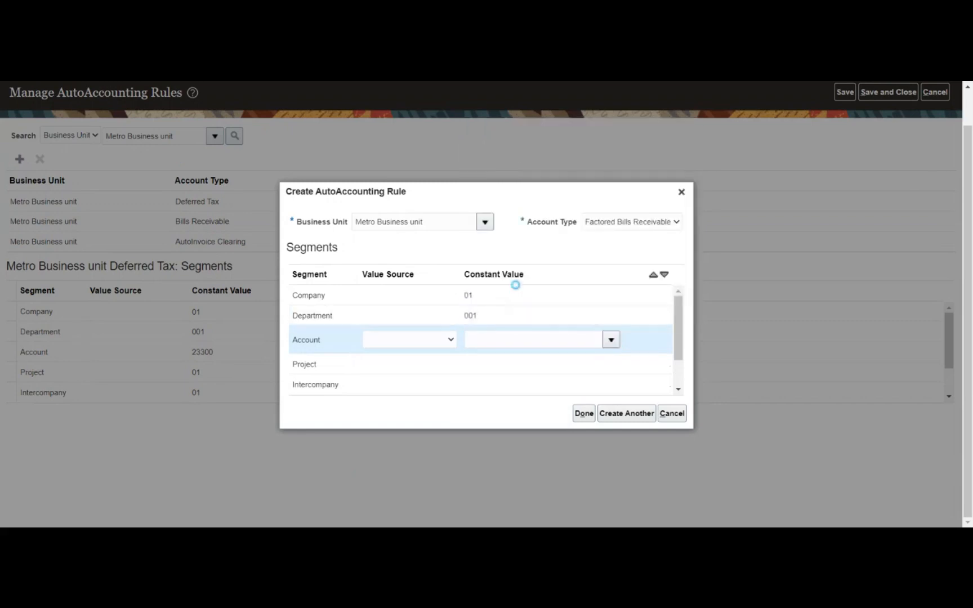
pyautogui.click(495, 295)
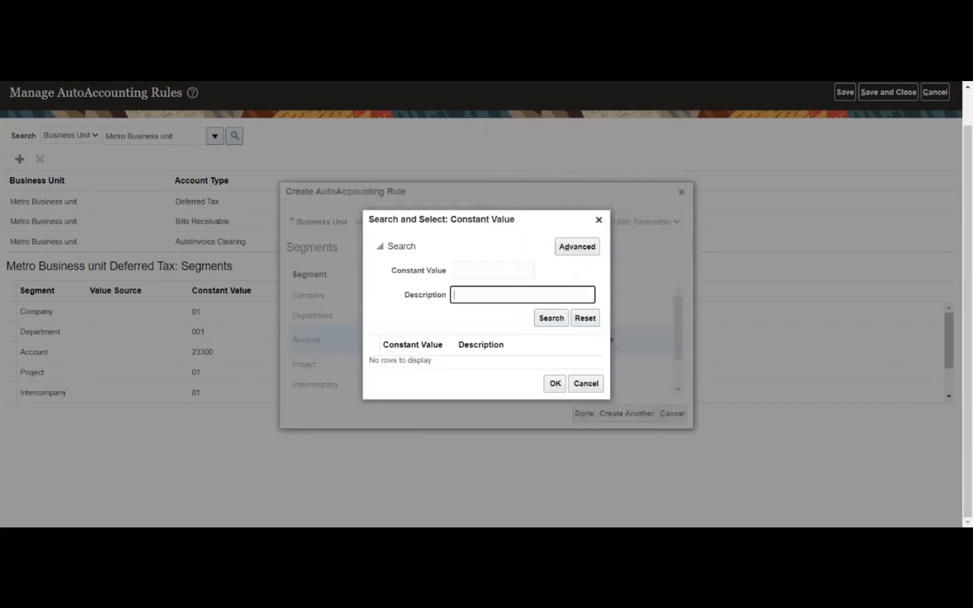
pyautogui.write('%')
pyautogui.click(551, 319)
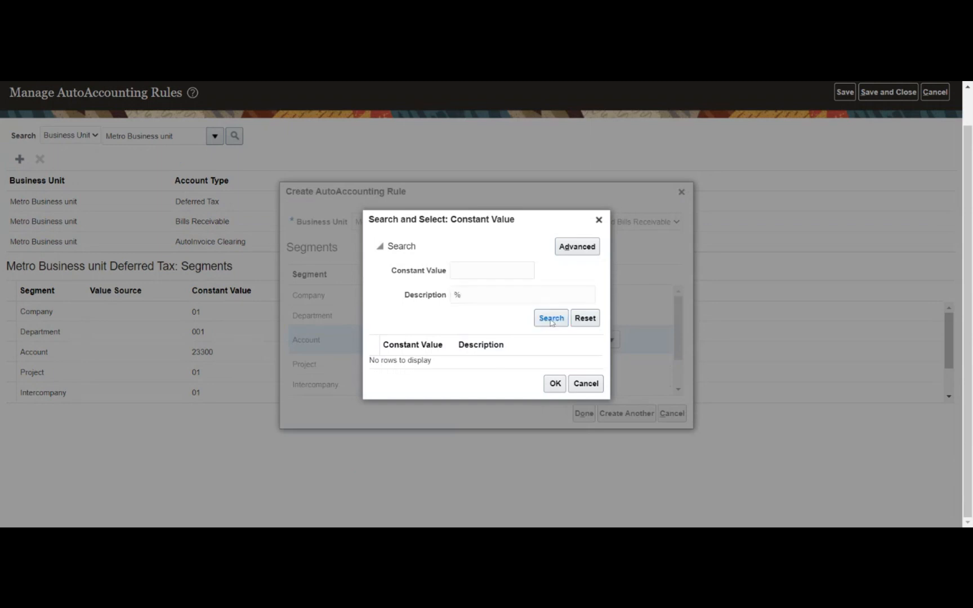
pyautogui.click(598, 220)
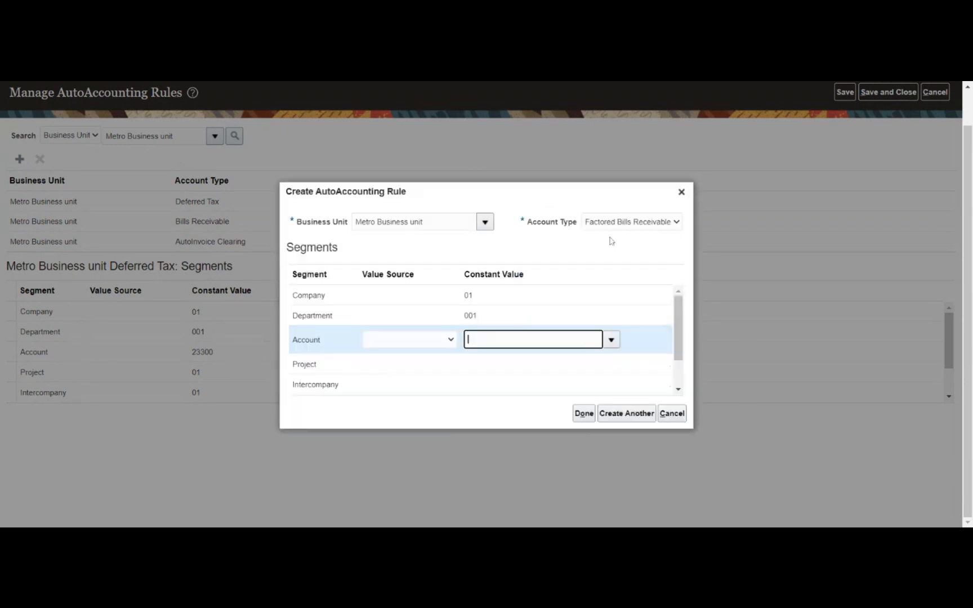
# - Search all account values and set the Account to 12101 Accounts Receivable
pyautogui.click(611, 339)
pyautogui.scroll(-3, 664, 205)
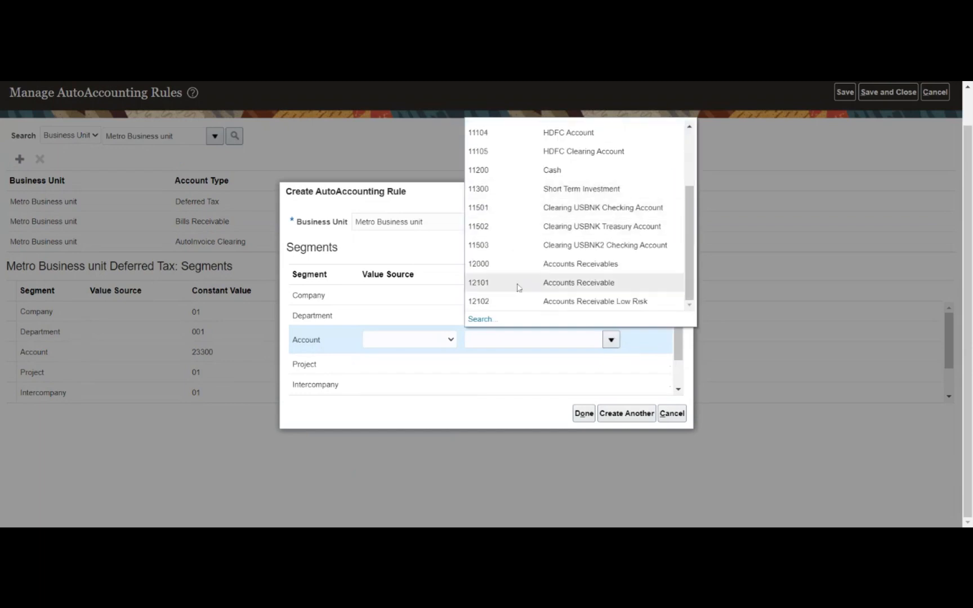
pyautogui.click(488, 318)
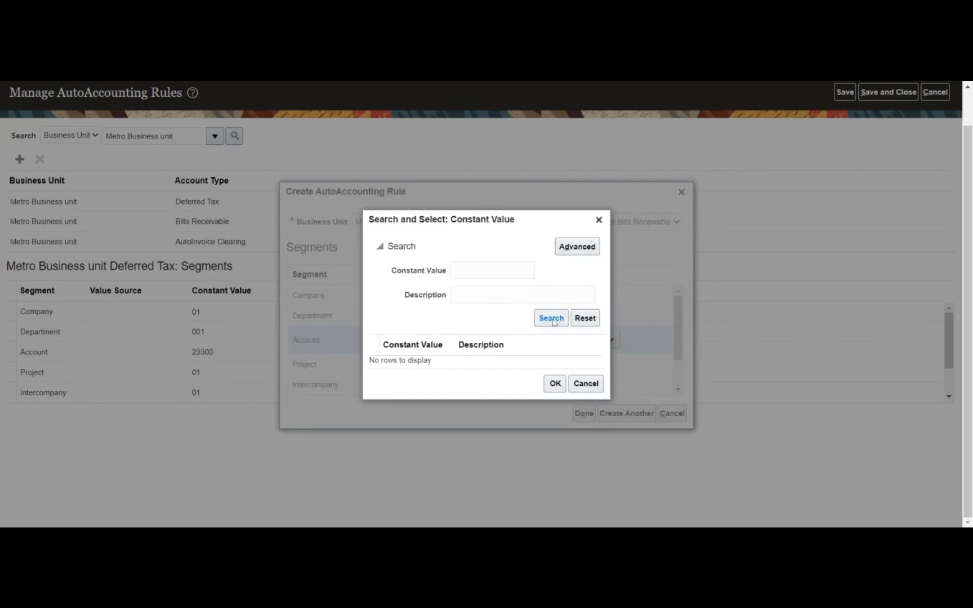
pyautogui.click(552, 321)
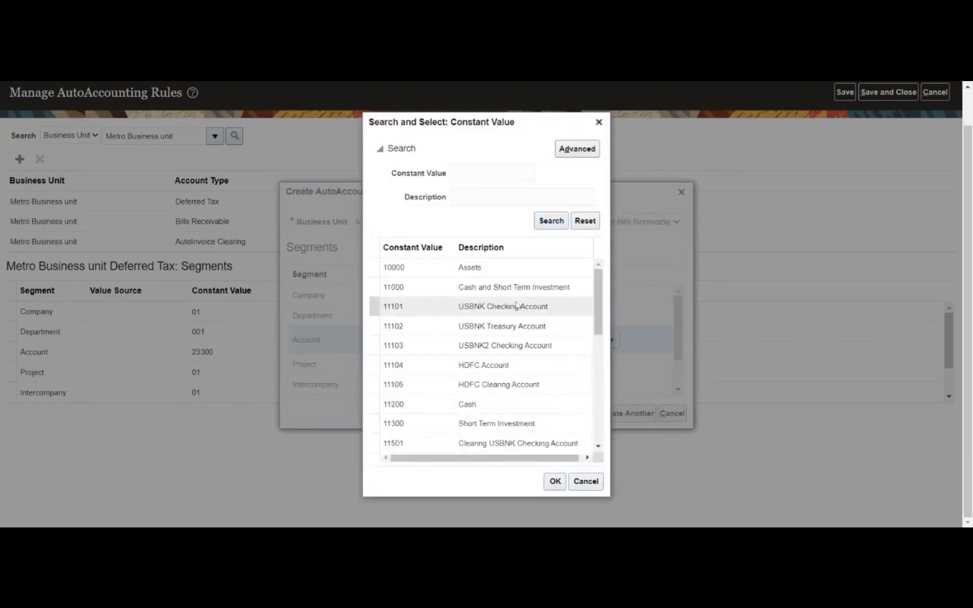
pyautogui.scroll(-3, 504, 299)
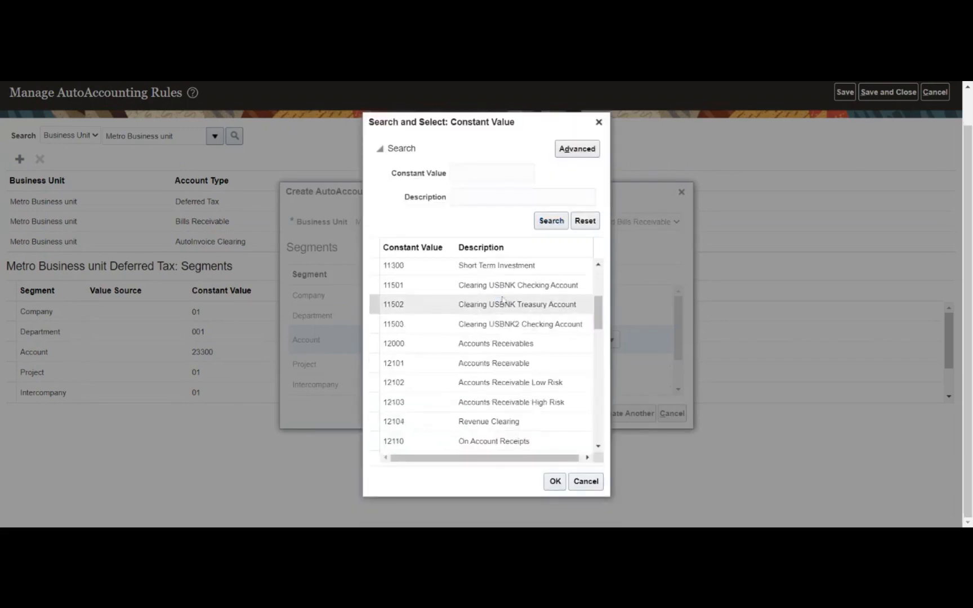
pyautogui.click(494, 363)
pyautogui.click(555, 482)
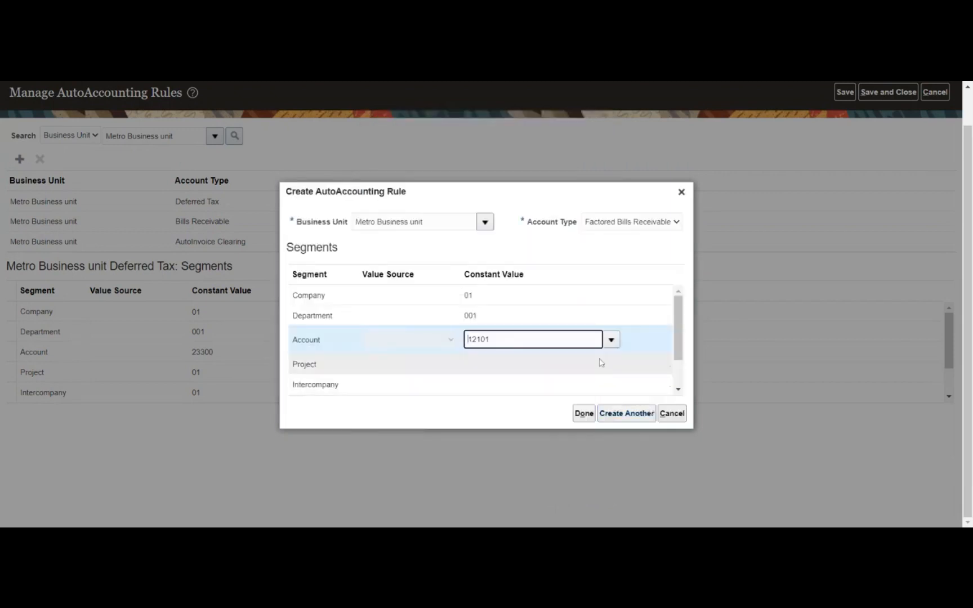
# - Set Project to 01 Rose-Hill to Curepipe and Intercompany to 01, then finish the rule
pyautogui.click(613, 364)
pyautogui.click(611, 359)
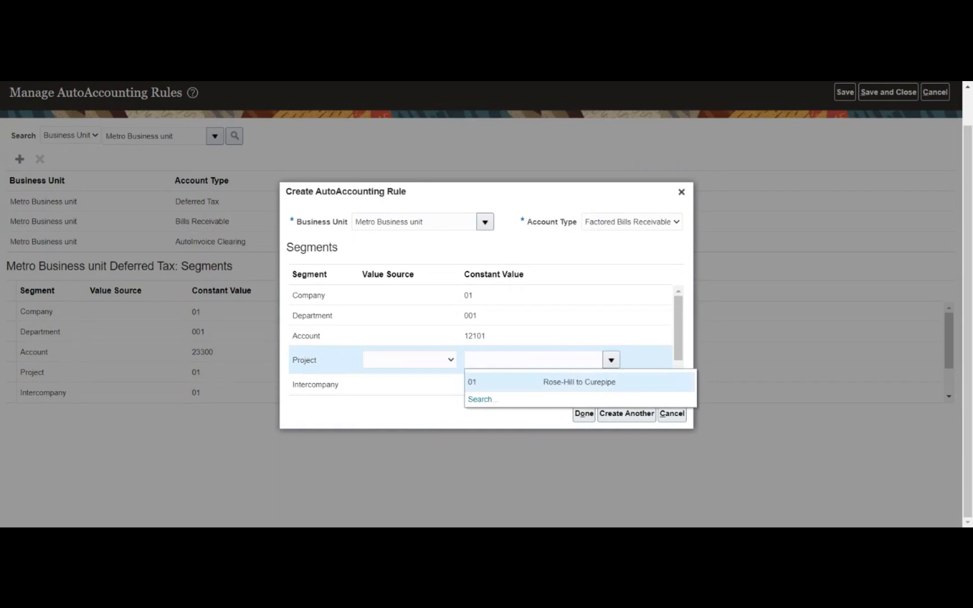
pyautogui.click(543, 383)
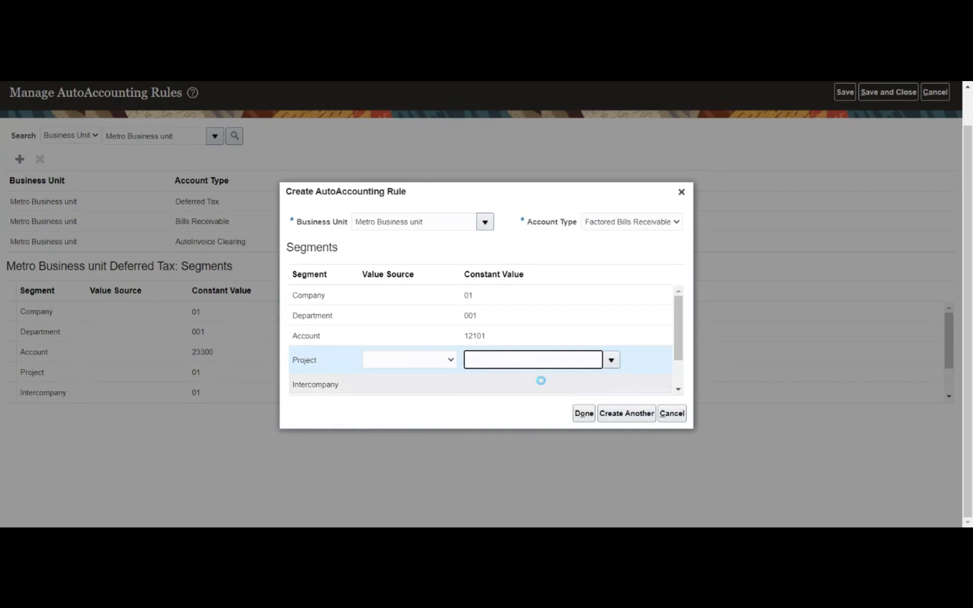
pyautogui.click(591, 389)
pyautogui.click(611, 380)
pyautogui.click(600, 401)
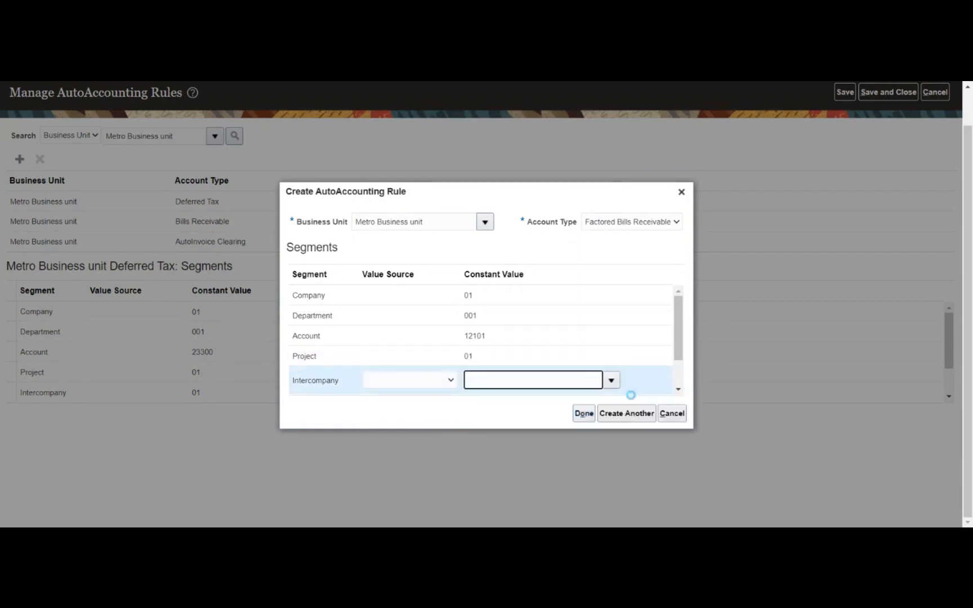
pyautogui.click(585, 415)
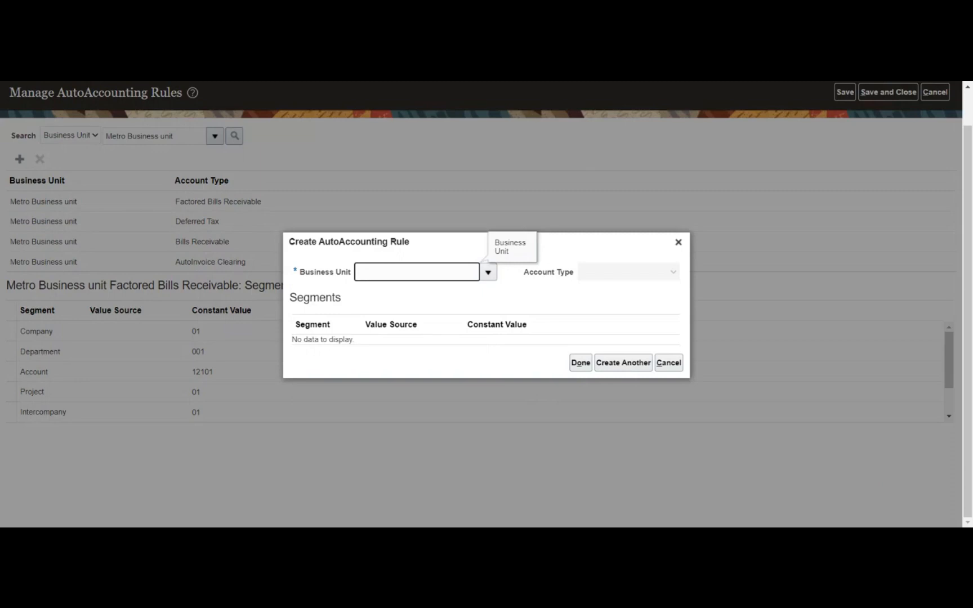
# - Start a rule for Metro Business unit with Account Type Freight
pyautogui.click(490, 275)
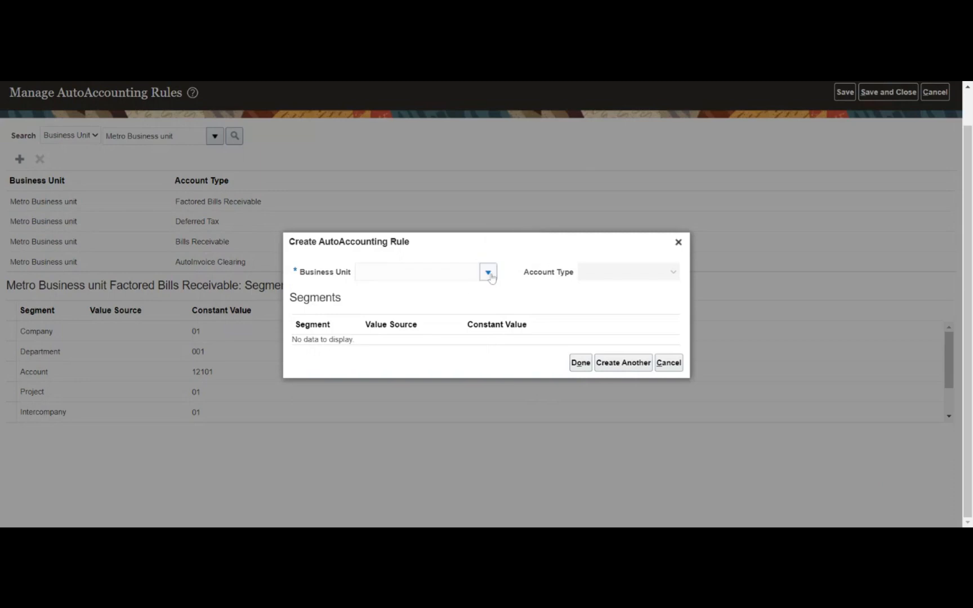
pyautogui.click(449, 296)
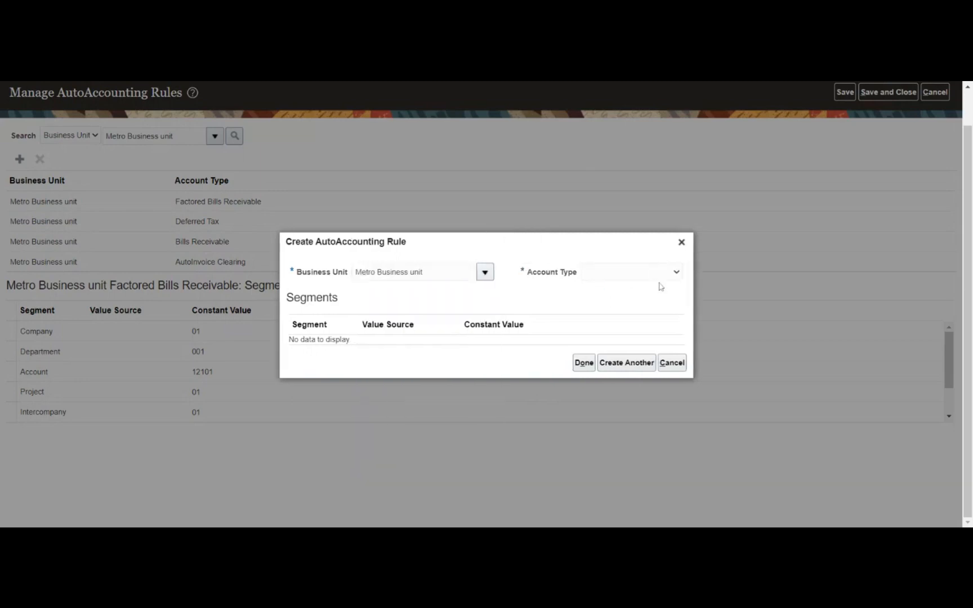
pyautogui.click(598, 336)
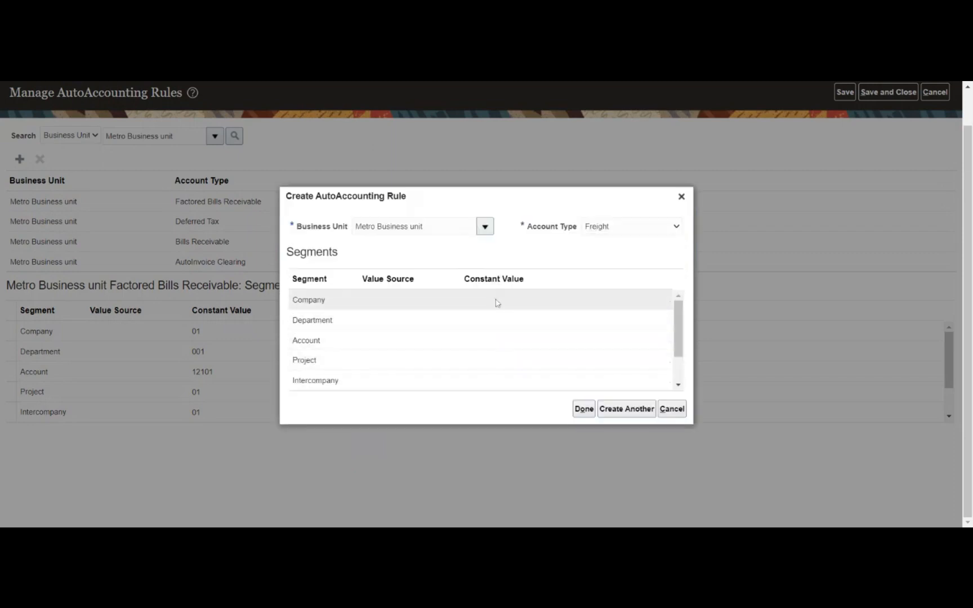
# - Set Company to 01 and Department to 001 Human Resource
pyautogui.click(503, 298)
pyautogui.click(611, 299)
pyautogui.click(574, 326)
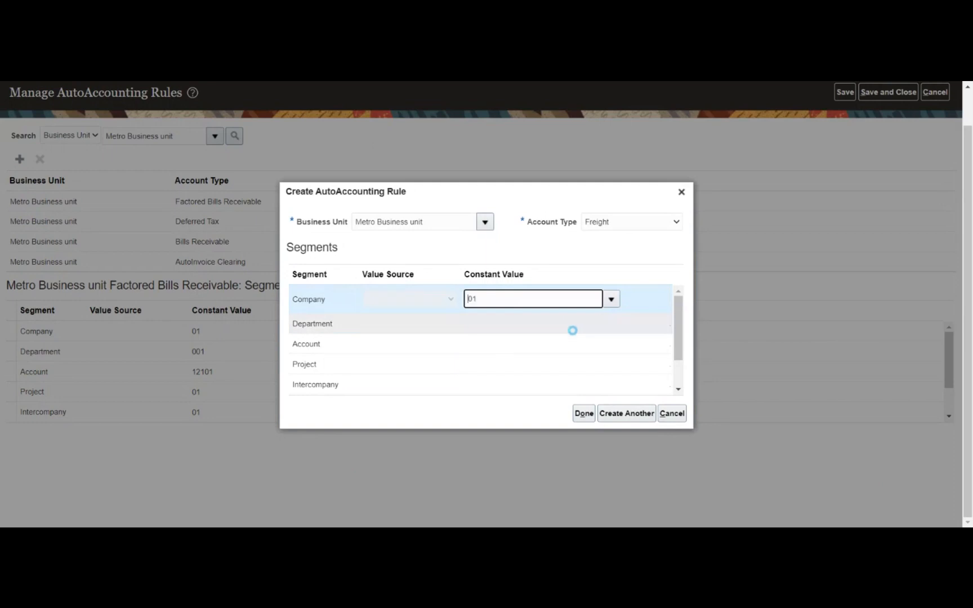
pyautogui.click(611, 327)
pyautogui.click(610, 321)
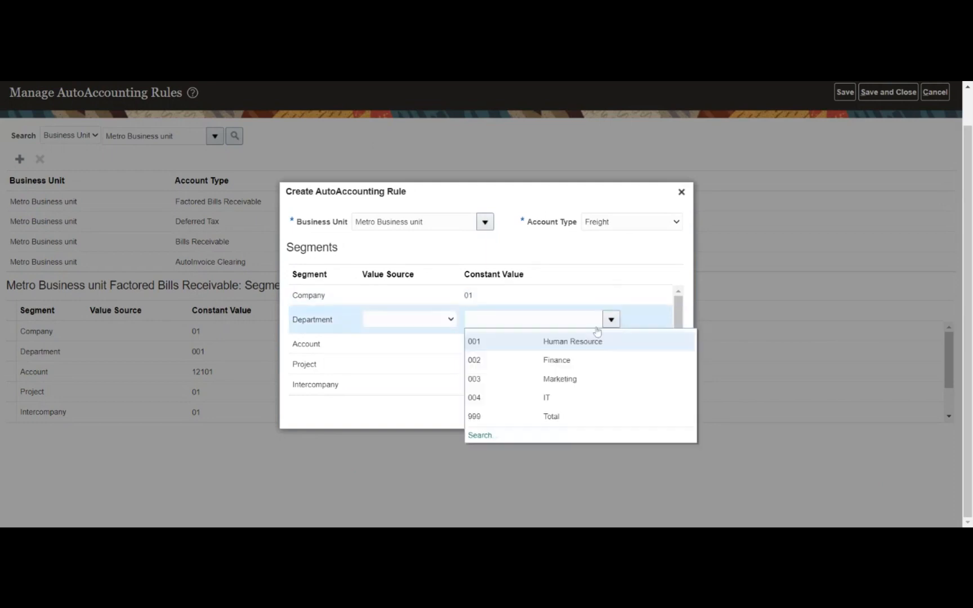
pyautogui.click(566, 345)
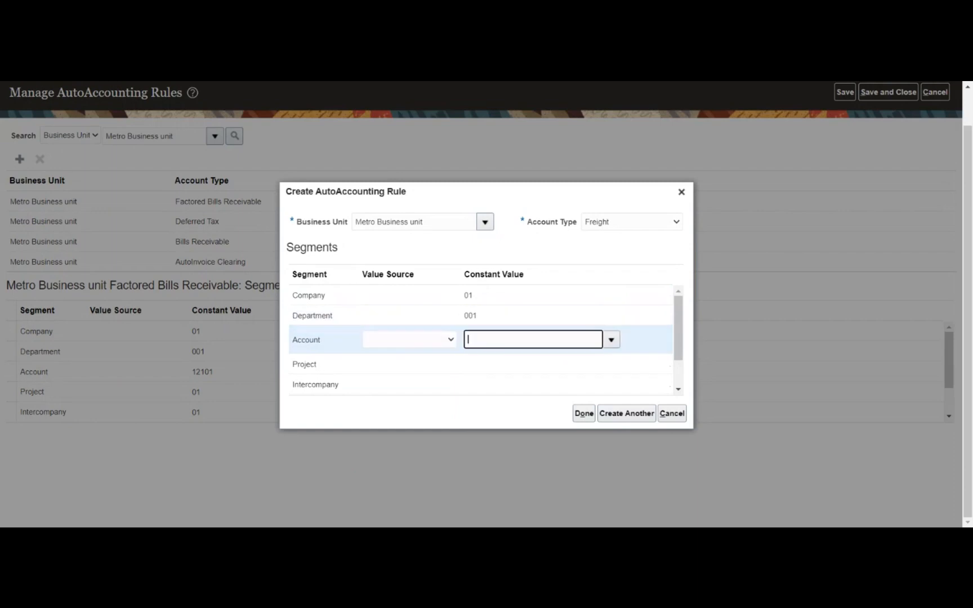
pyautogui.click(610, 339)
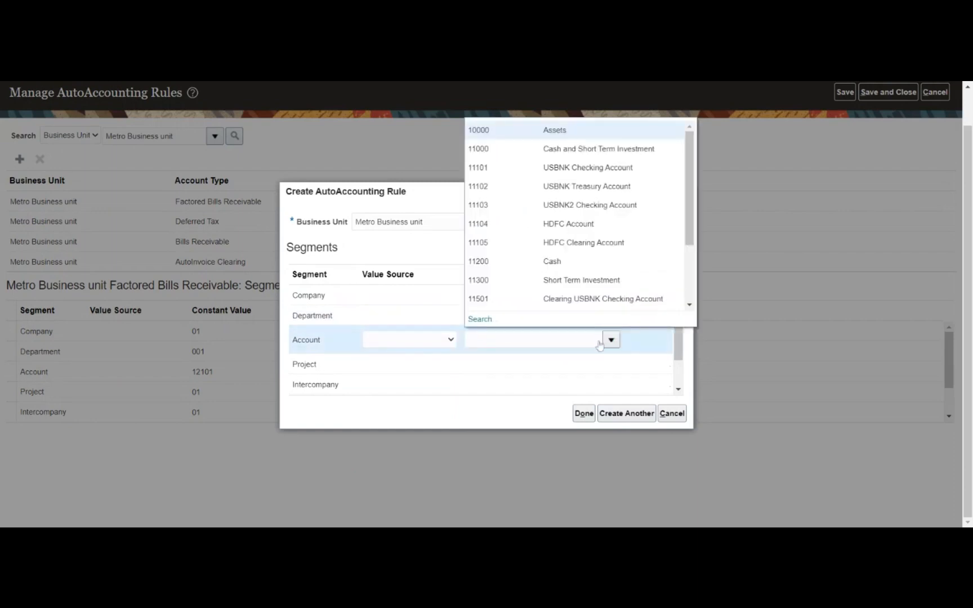
pyautogui.click(503, 326)
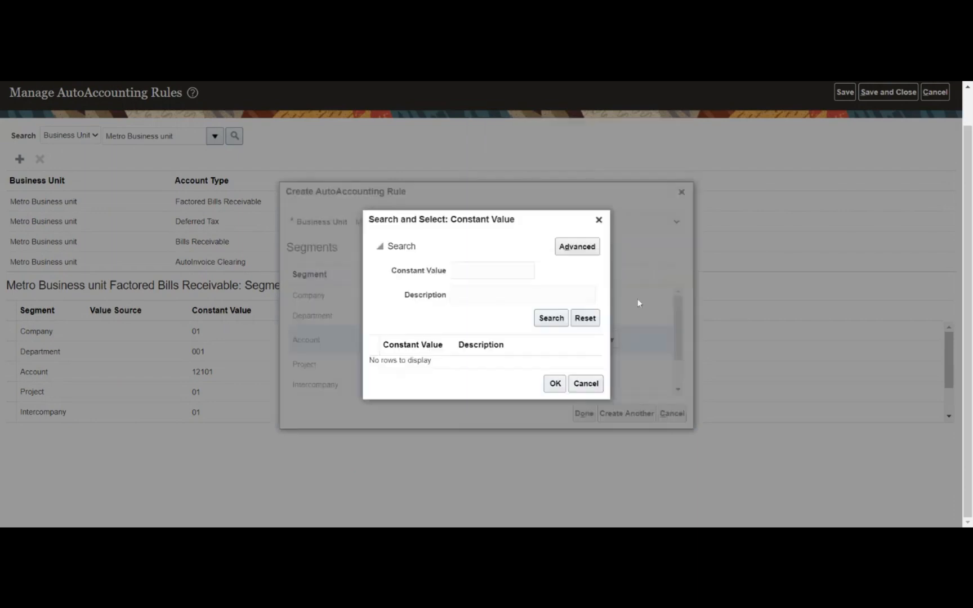
# - Find 50600 Material Burden in the full account list and set it as the Freight Account
pyautogui.click(552, 319)
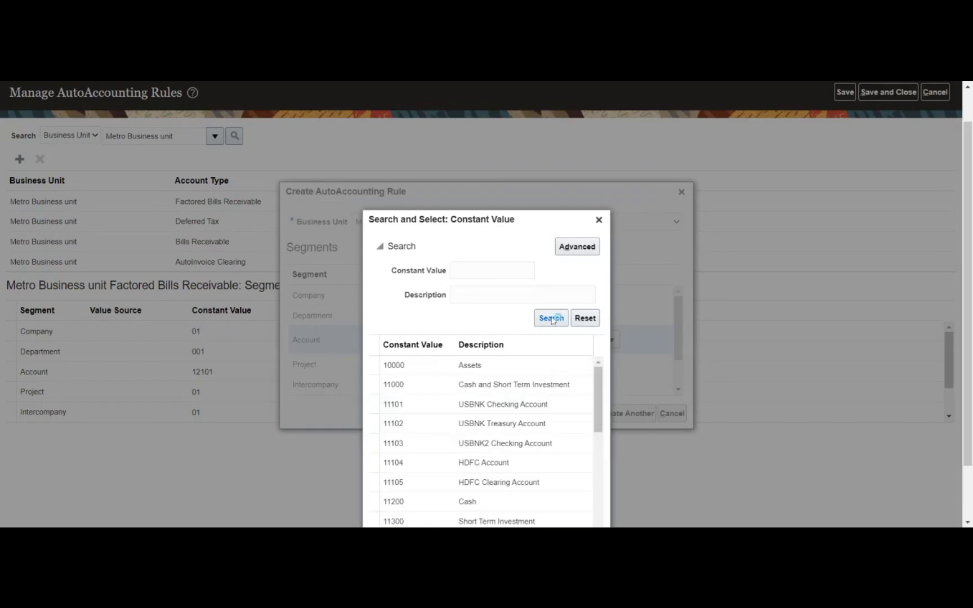
pyautogui.scroll(-5, 534, 303)
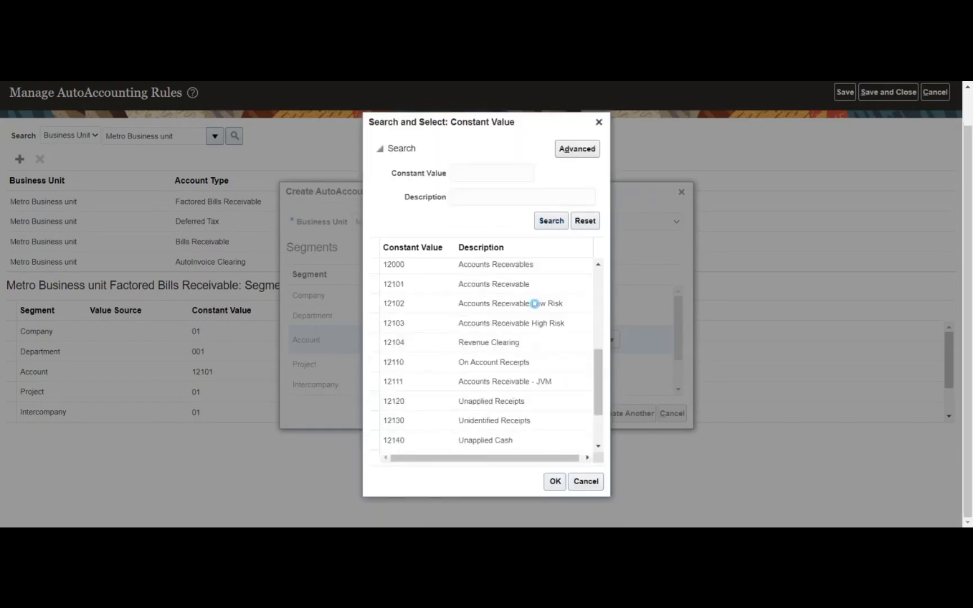
pyautogui.scroll(-8, 534, 303)
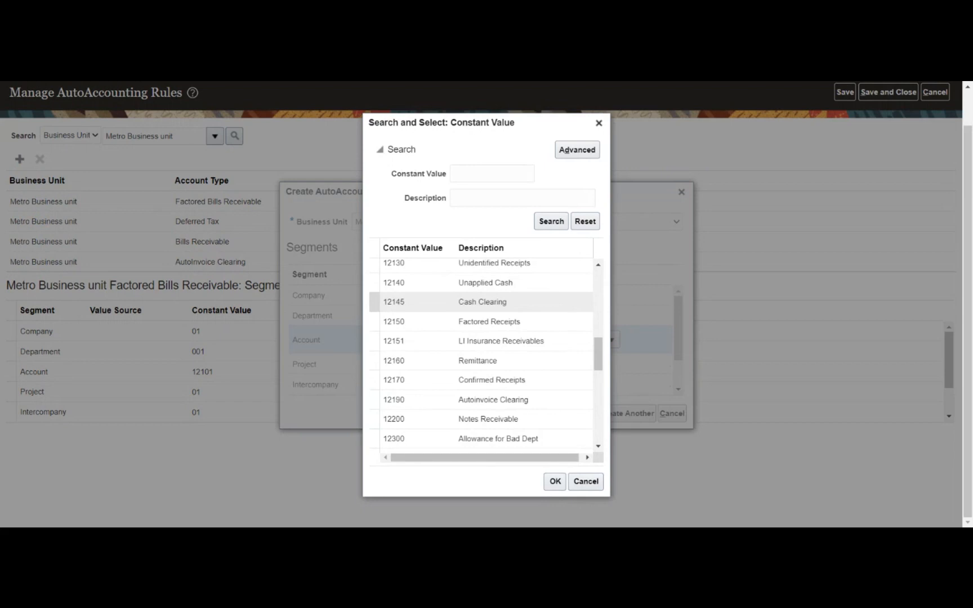
pyautogui.scroll(-6, 537, 309)
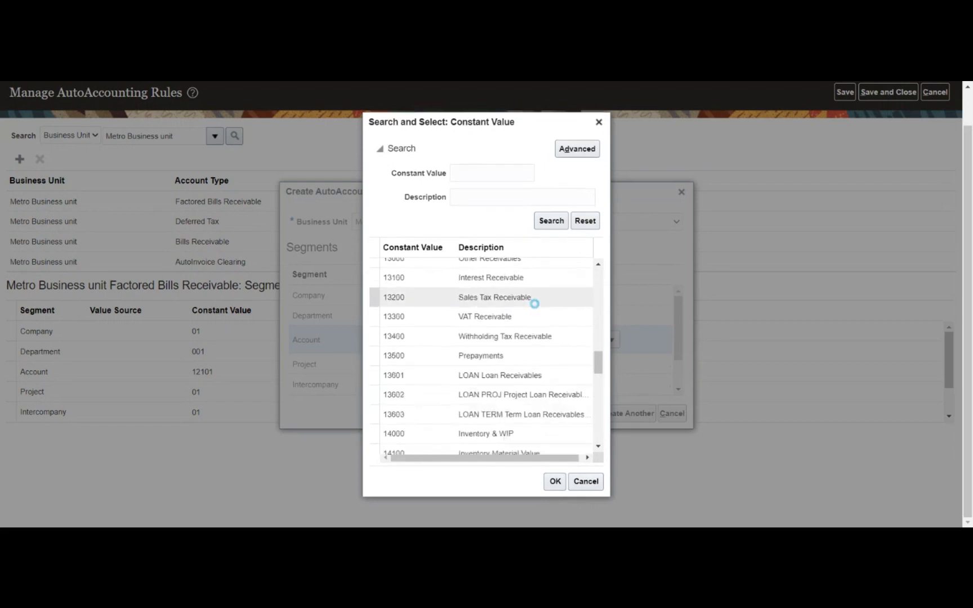
pyautogui.scroll(-6, 536, 308)
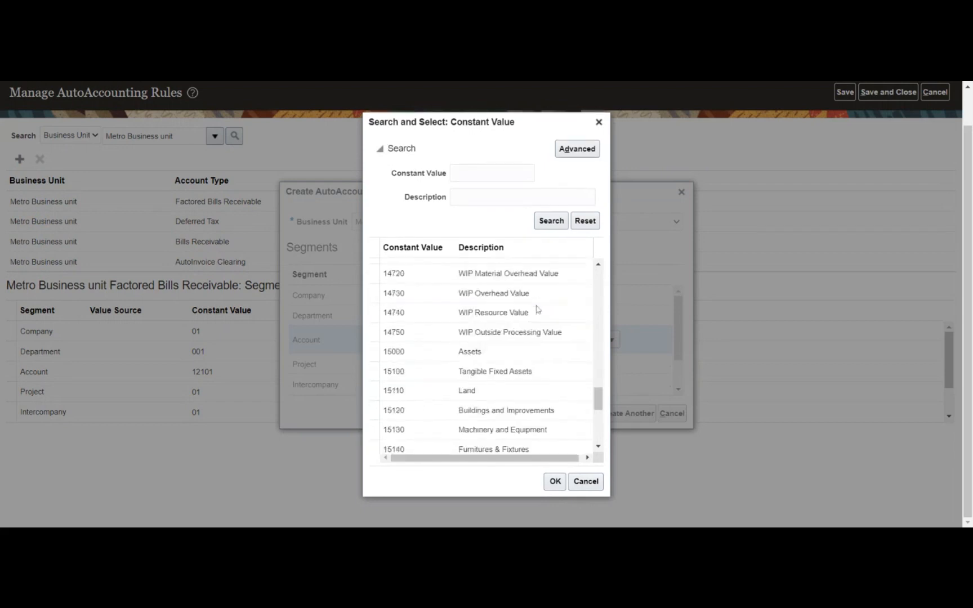
pyautogui.scroll(-2, 537, 308)
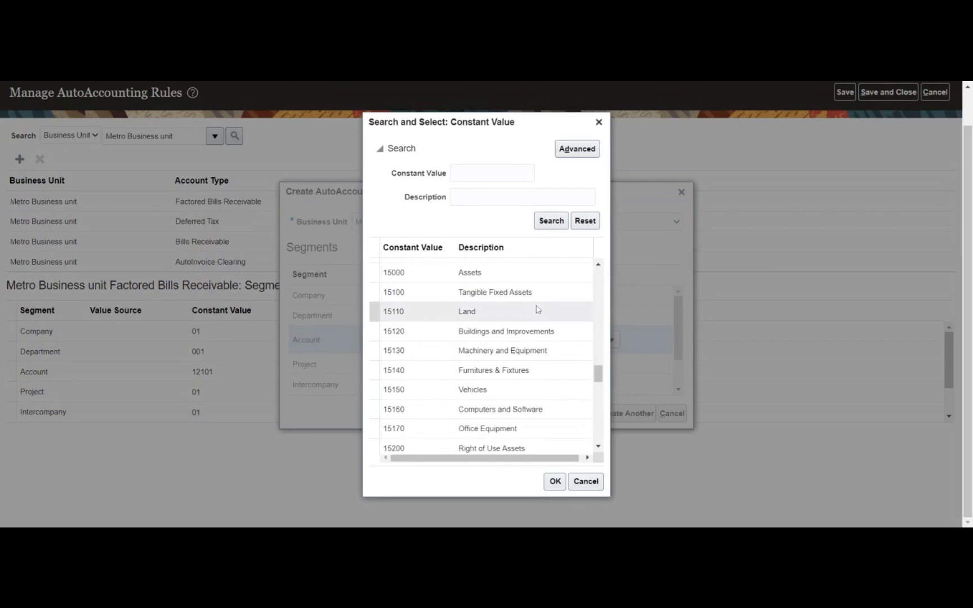
pyautogui.scroll(-10, 536, 308)
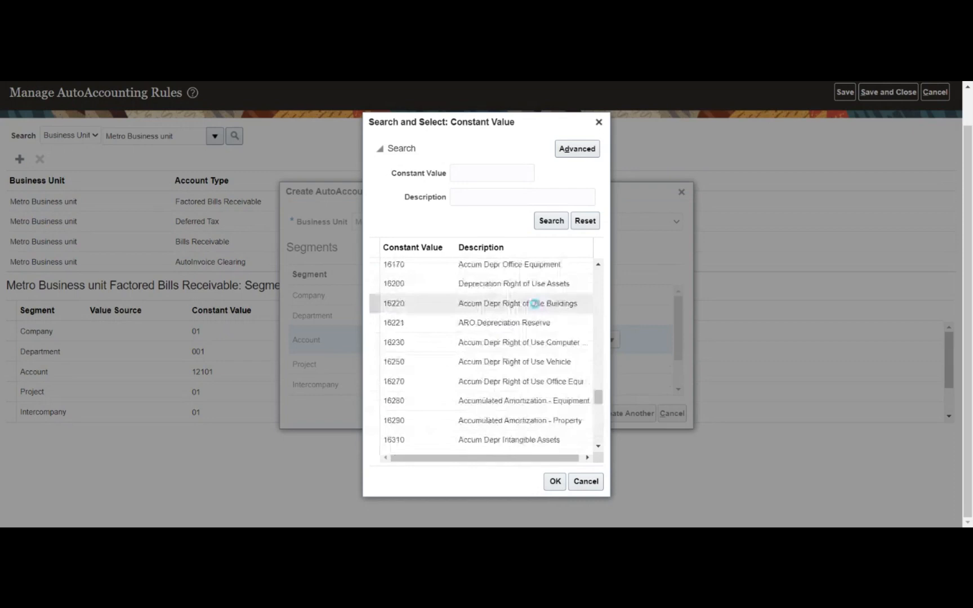
pyautogui.moveTo(496, 135); pyautogui.dragTo(363, 154)
pyautogui.moveTo(539, 132); pyautogui.dragTo(787, 141)
pyautogui.scroll(-2, 820, 325)
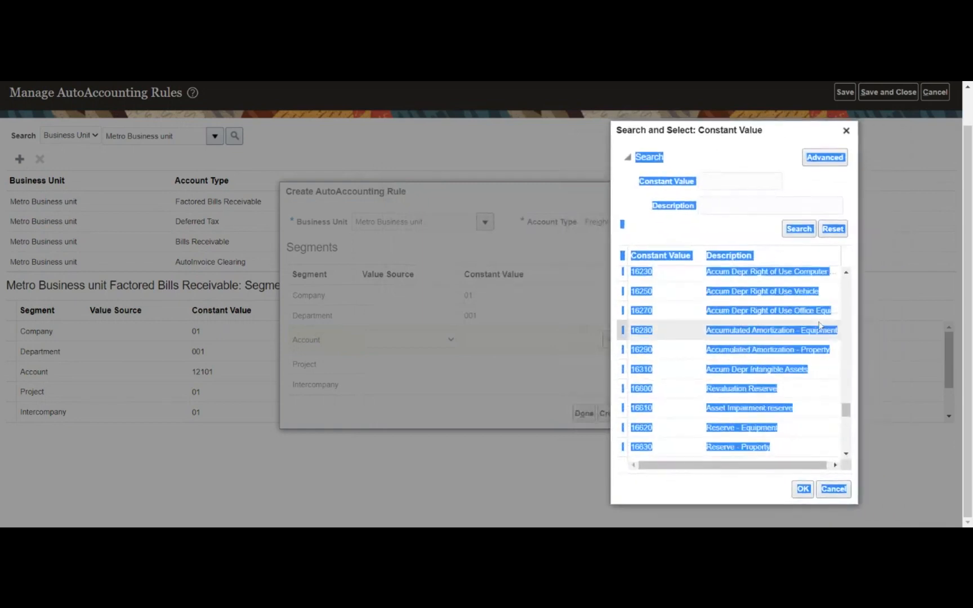
pyautogui.scroll(-4, 819, 325)
pyautogui.scroll(-4, 820, 326)
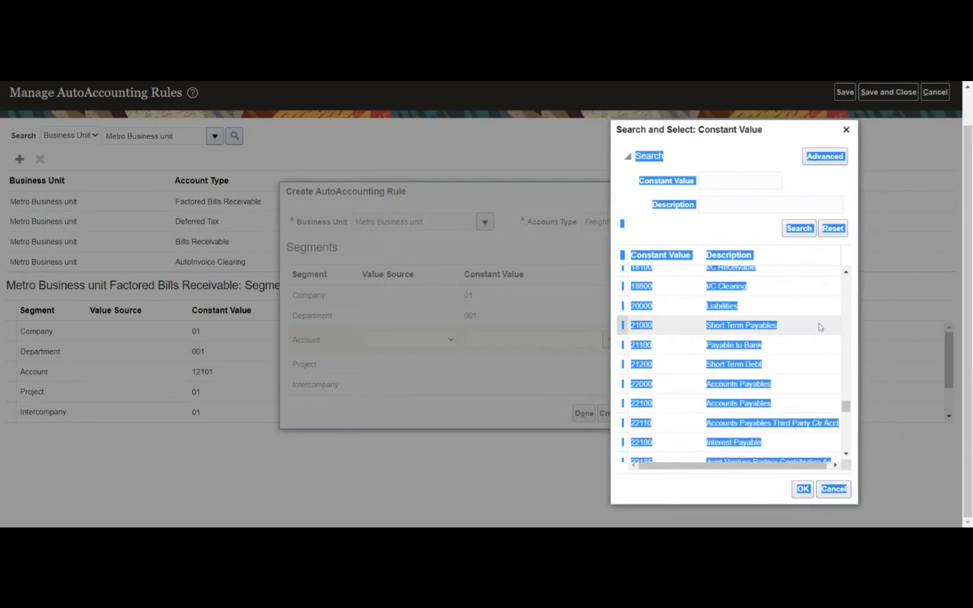
pyautogui.scroll(-5, 820, 326)
pyautogui.scroll(-5, 820, 327)
pyautogui.scroll(-4, 820, 326)
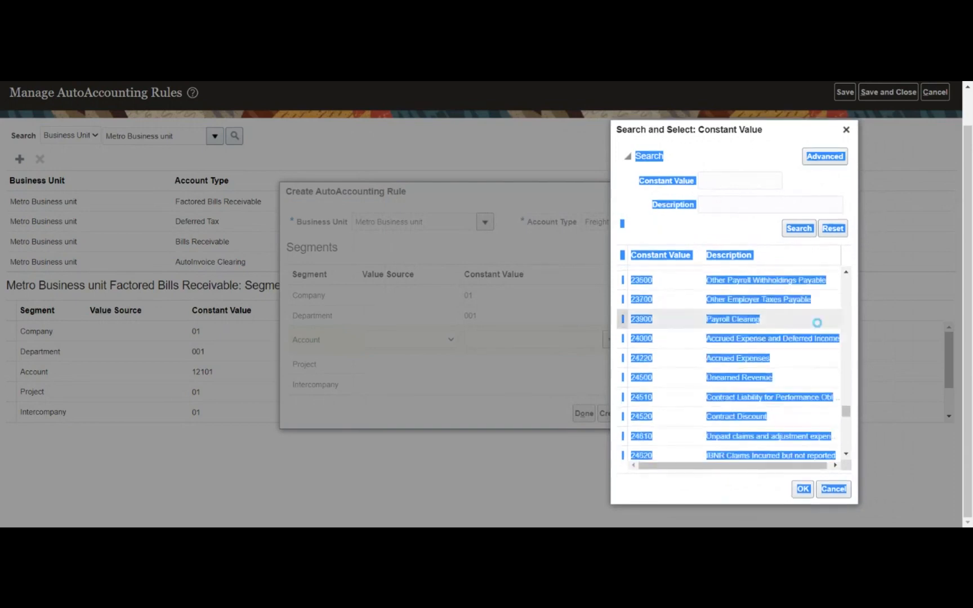
pyautogui.scroll(-3, 817, 324)
pyautogui.scroll(-3, 819, 326)
pyautogui.scroll(-8, 820, 328)
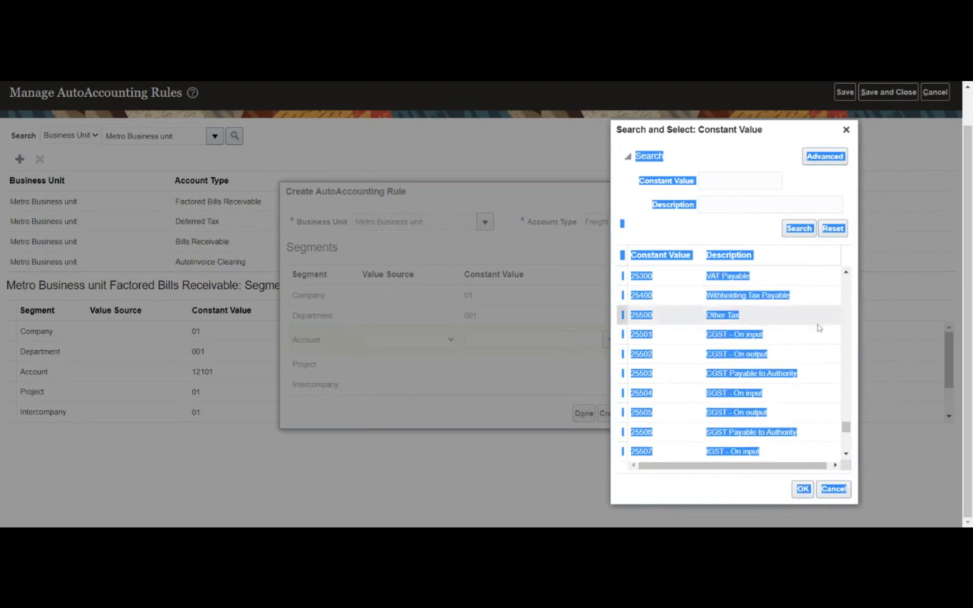
pyautogui.scroll(-2, 817, 330)
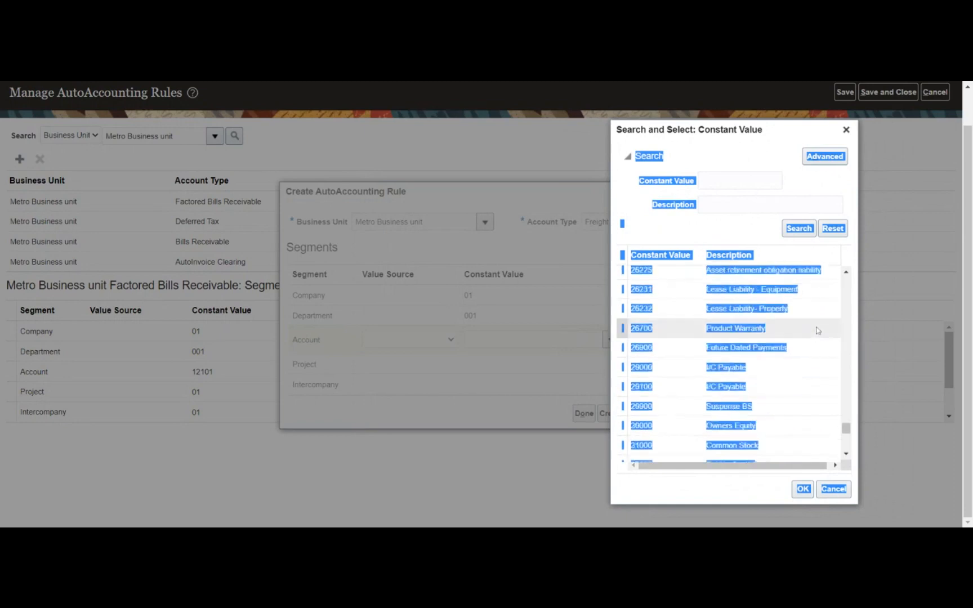
pyautogui.scroll(-2, 817, 328)
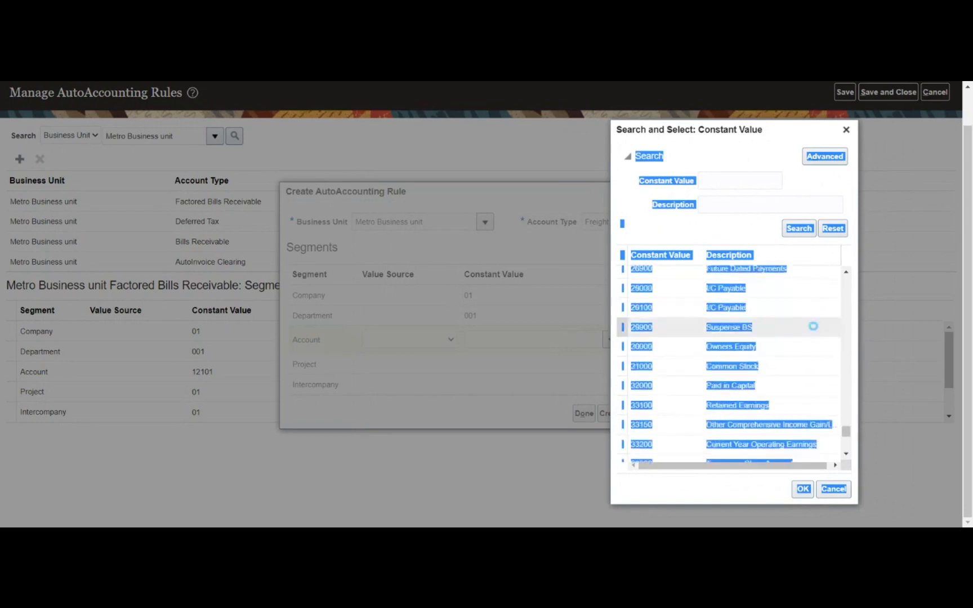
pyautogui.click(741, 160)
pyautogui.scroll(-8, 792, 364)
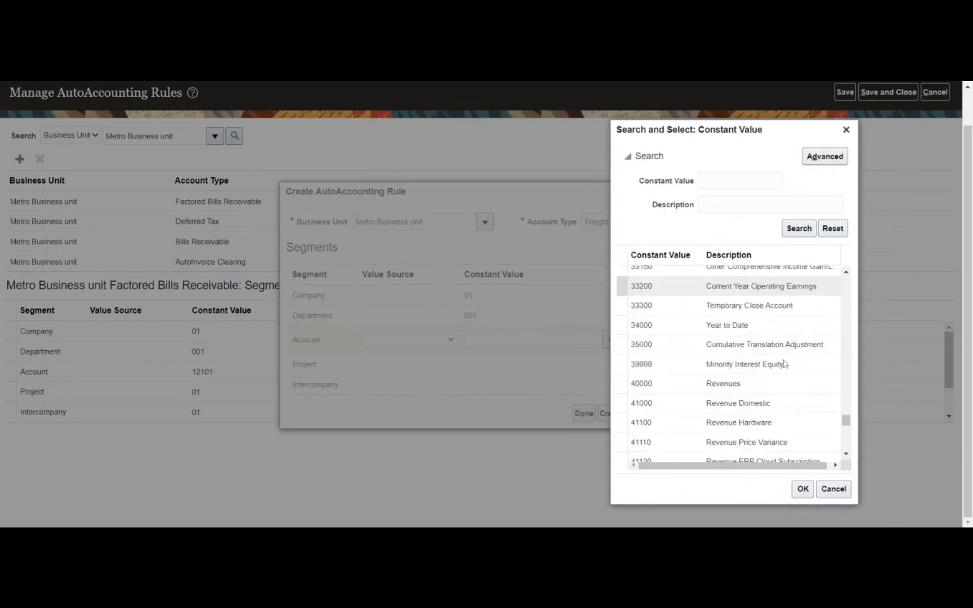
pyautogui.scroll(-8, 785, 363)
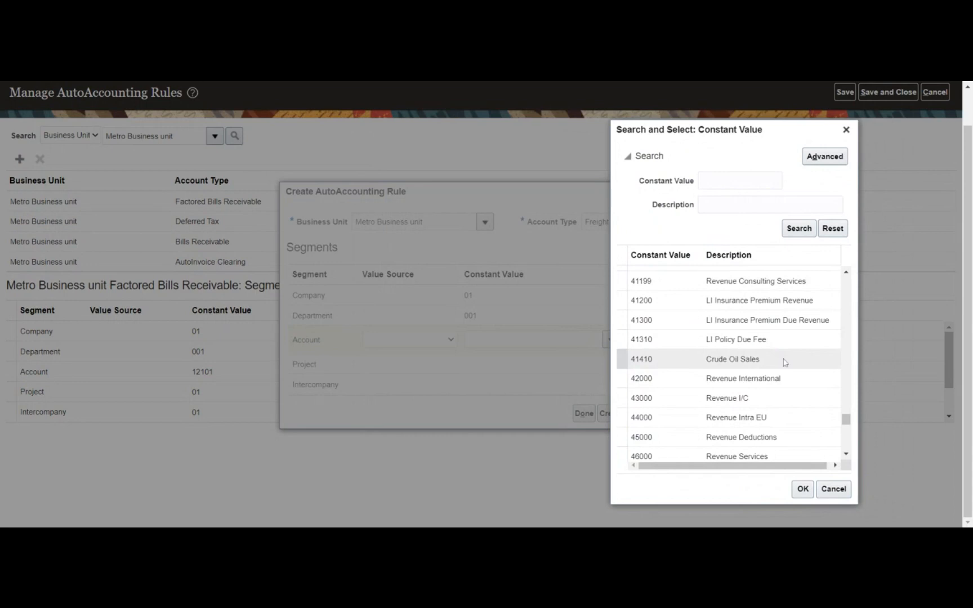
pyautogui.scroll(-4, 783, 360)
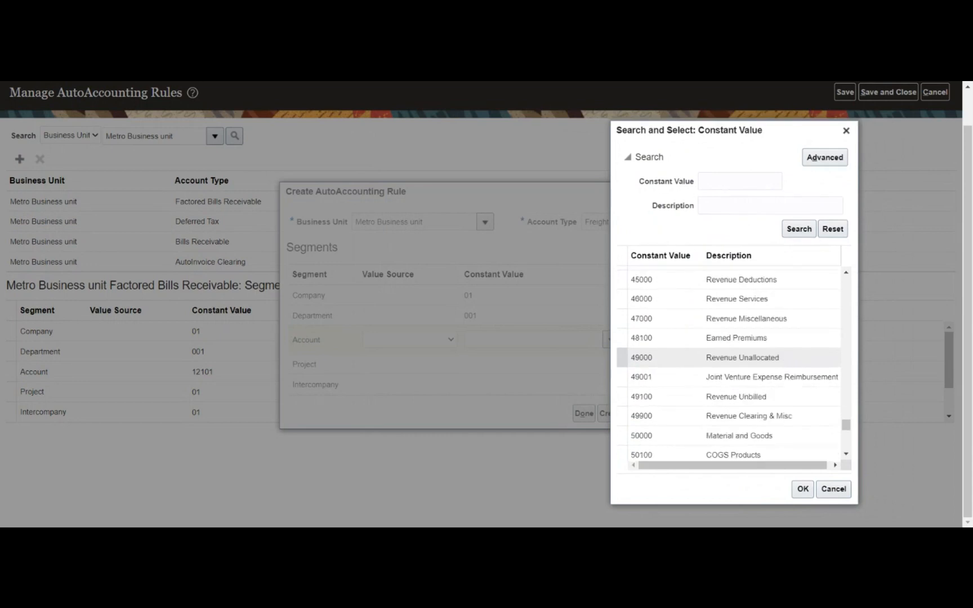
pyautogui.scroll(-4, 785, 362)
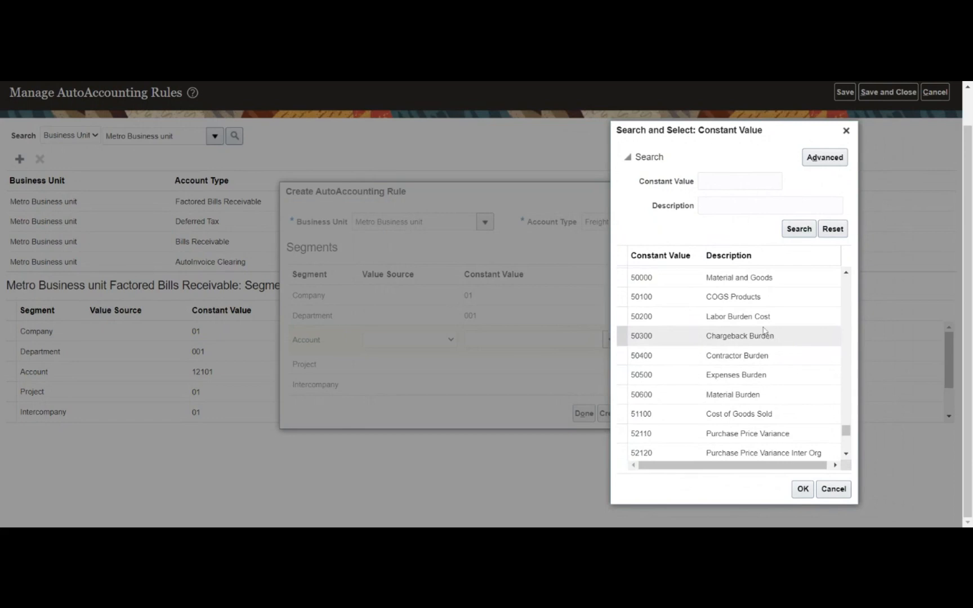
pyautogui.click(783, 394)
pyautogui.click(802, 489)
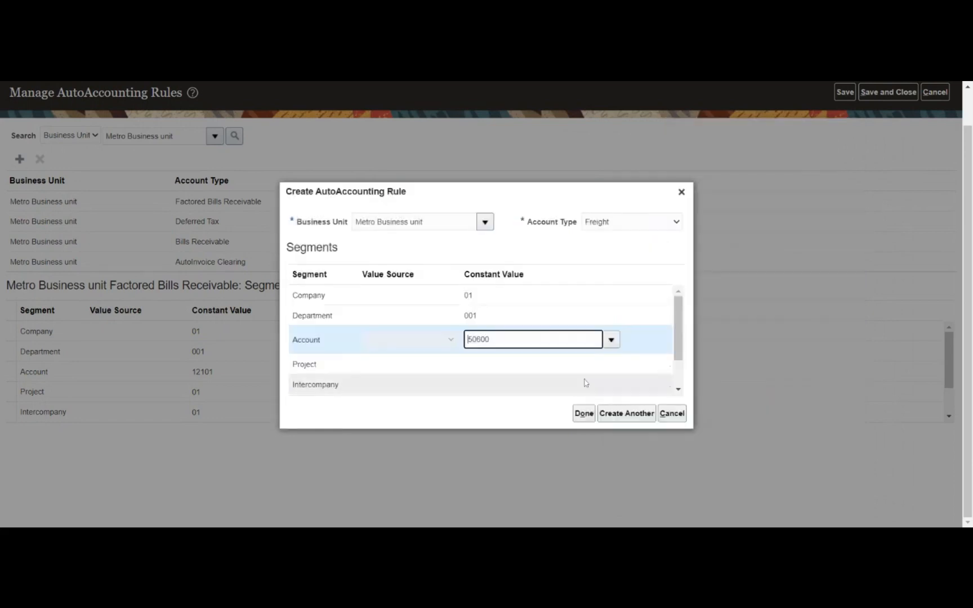
# - Set Project and Intercompany to 01 and add the Freight rule to the list
pyautogui.click(619, 370)
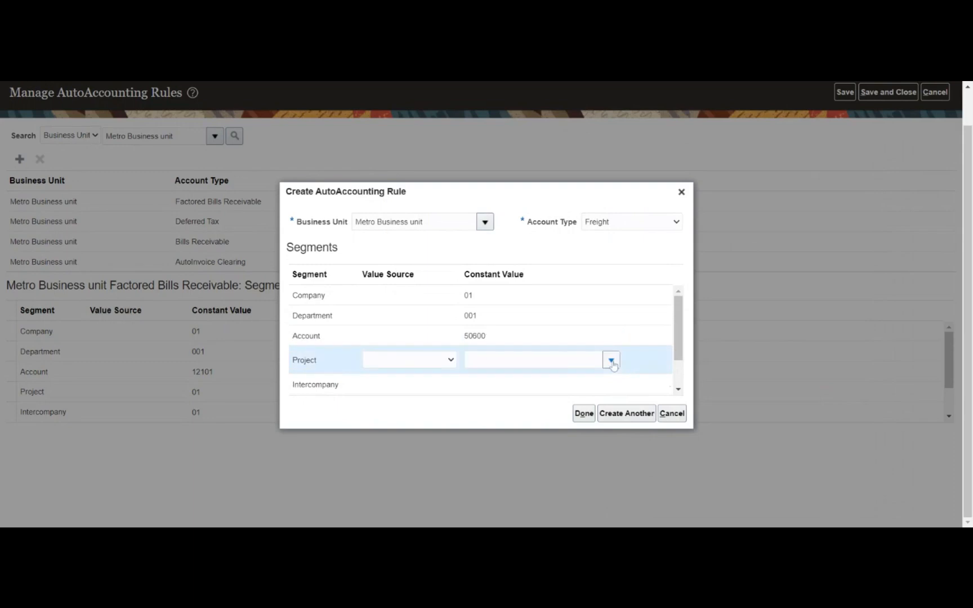
pyautogui.click(612, 361)
pyautogui.click(532, 382)
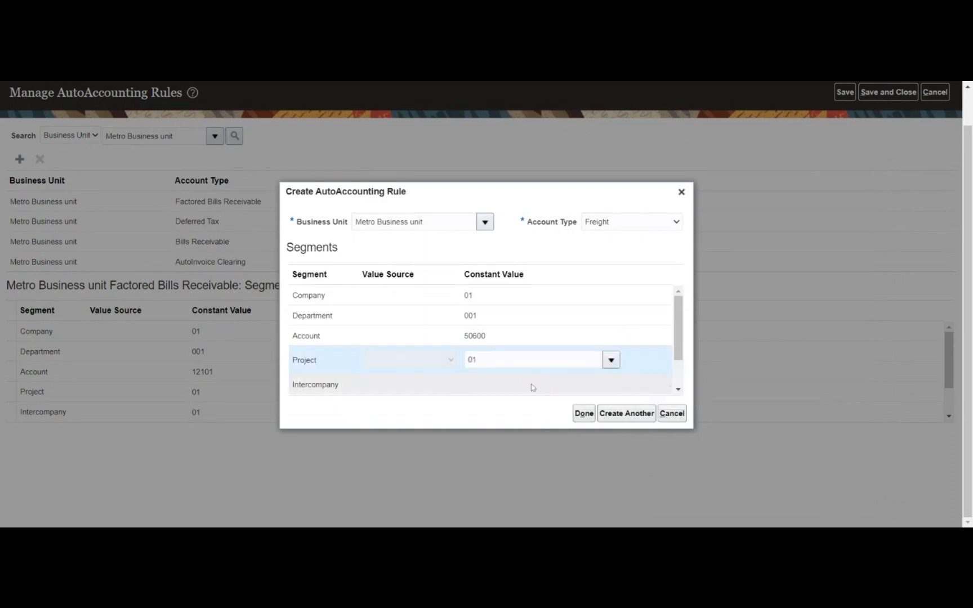
pyautogui.click(601, 382)
pyautogui.click(611, 381)
pyautogui.click(632, 398)
pyautogui.click(584, 413)
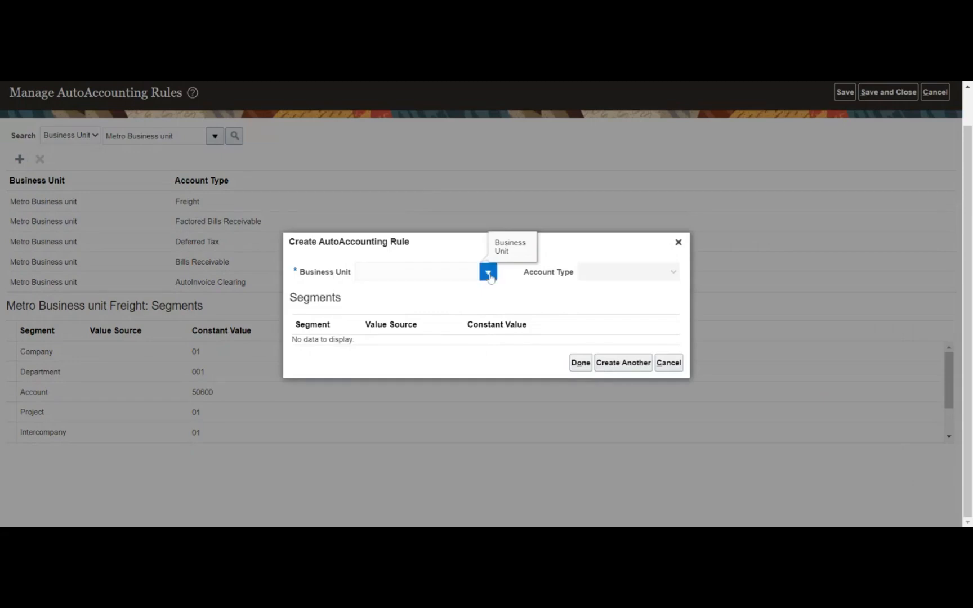
pyautogui.click(488, 273)
# - Create a Receivable rule for Metro Business unit with Company 01 and Department 001
pyautogui.click(616, 281)
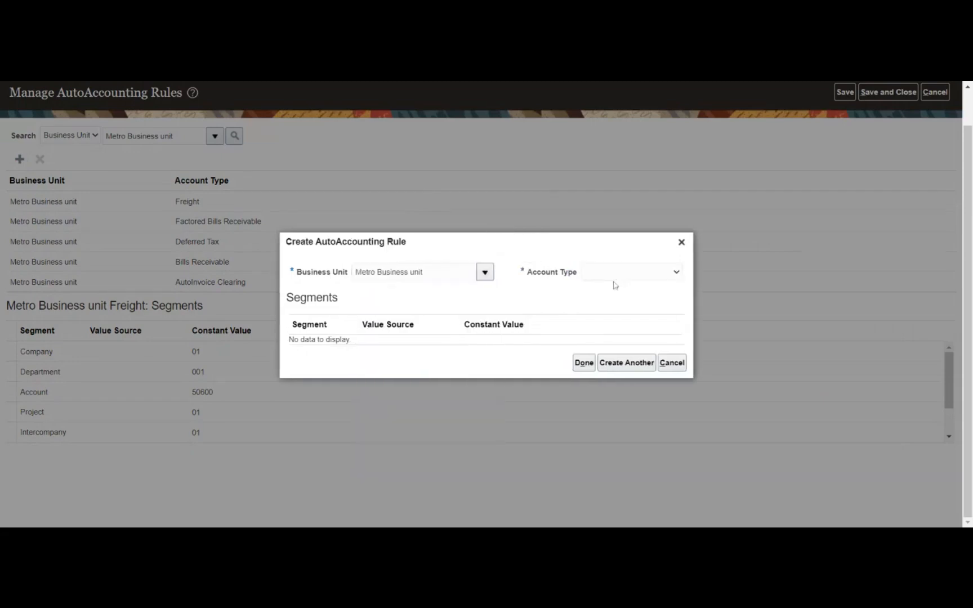
pyautogui.click(615, 285)
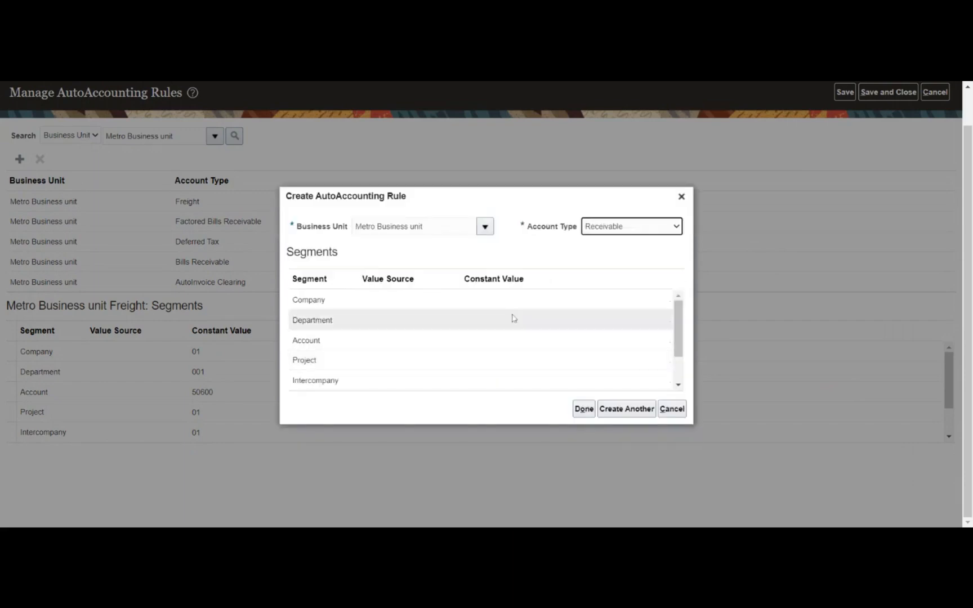
pyautogui.click(607, 308)
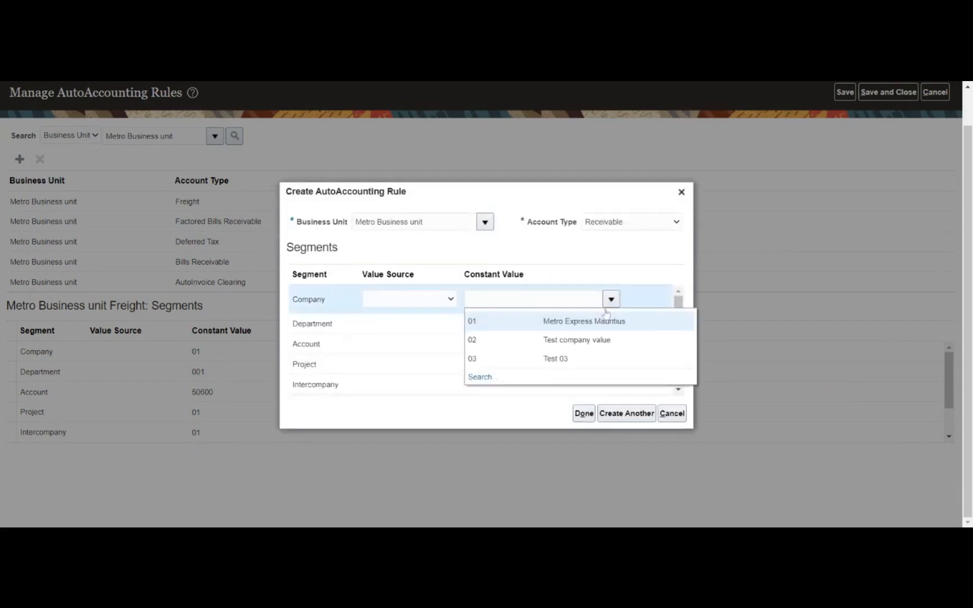
pyautogui.click(584, 322)
pyautogui.click(584, 329)
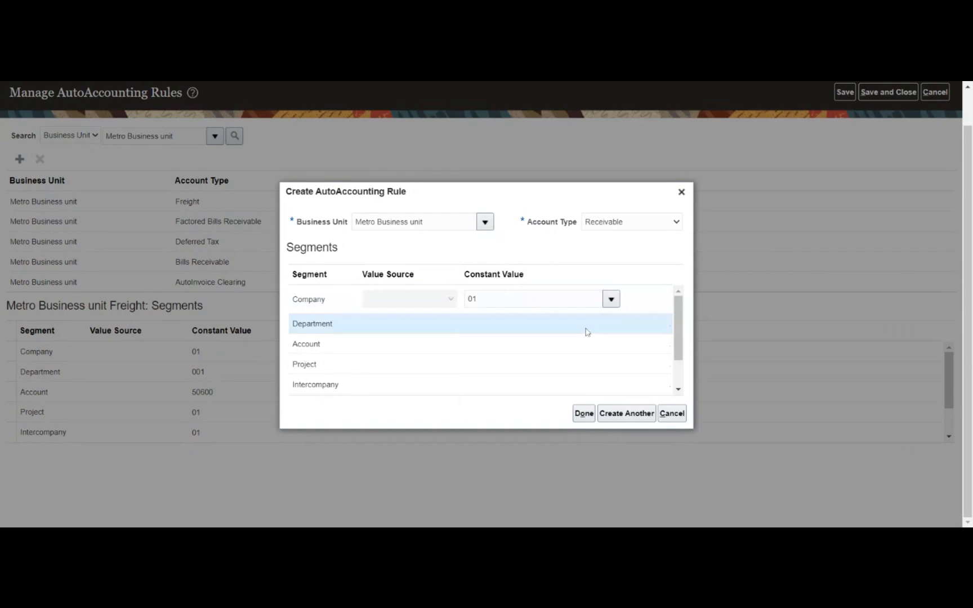
pyautogui.click(611, 319)
pyautogui.click(554, 340)
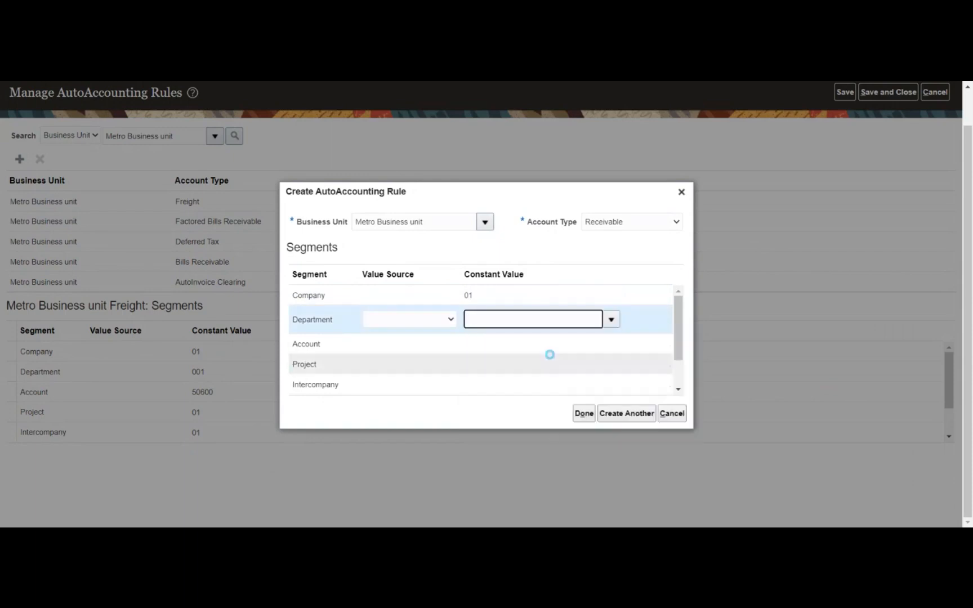
# - Set Account 12101 Accounts Receivable, Project 01 and Intercompany 01, then confirm the rule
pyautogui.click(642, 353)
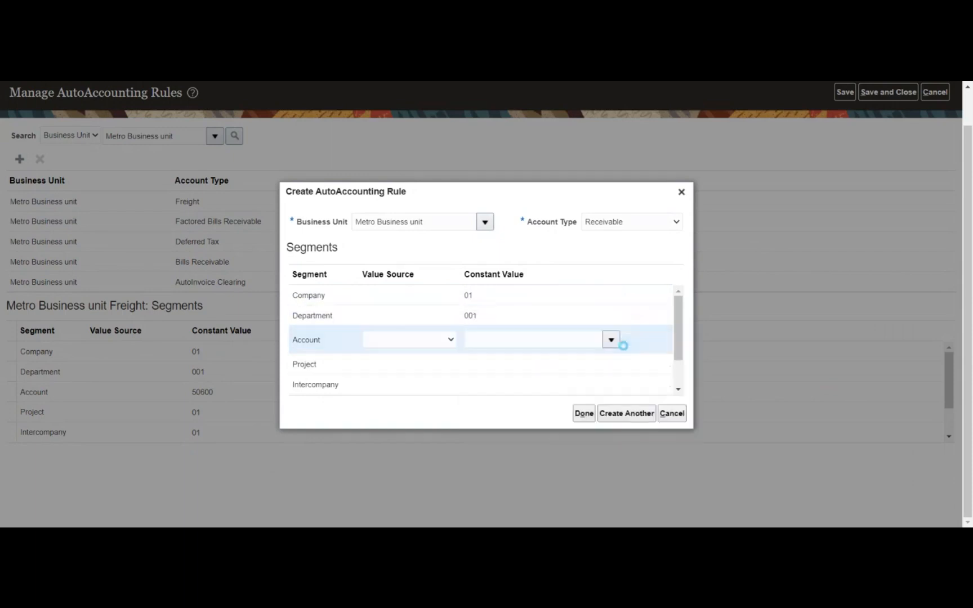
pyautogui.click(611, 339)
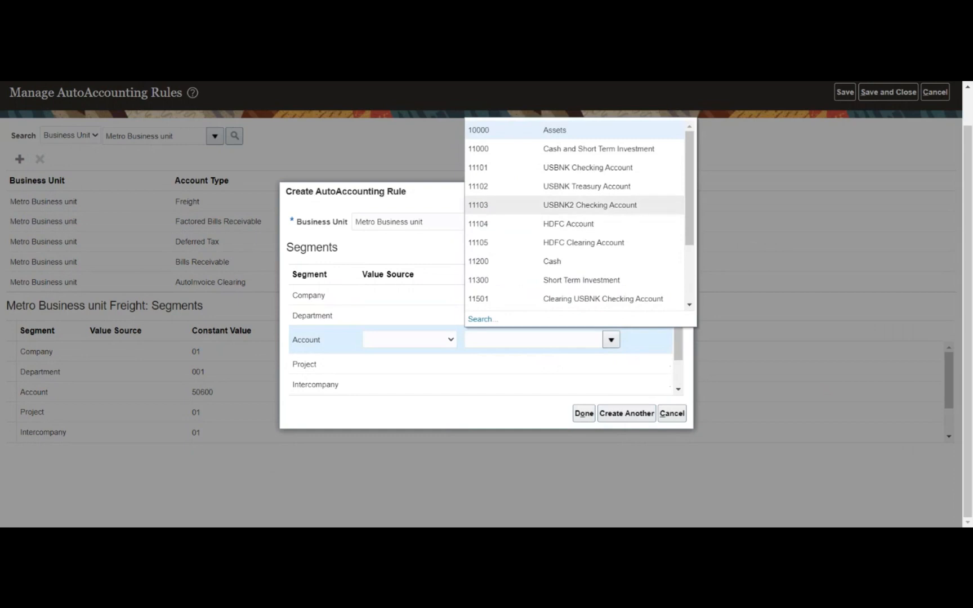
pyautogui.scroll(-2, 619, 203)
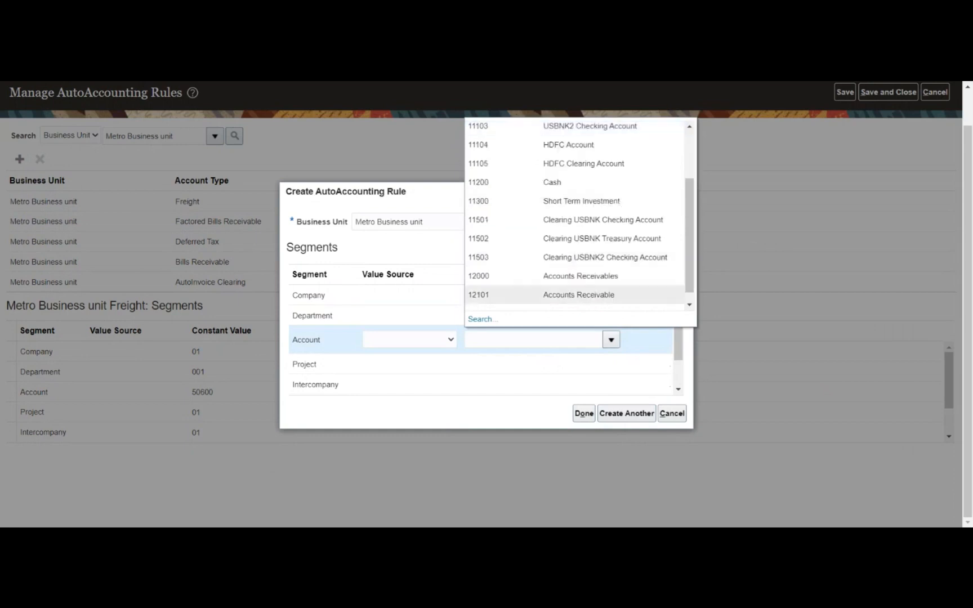
pyautogui.click(586, 300)
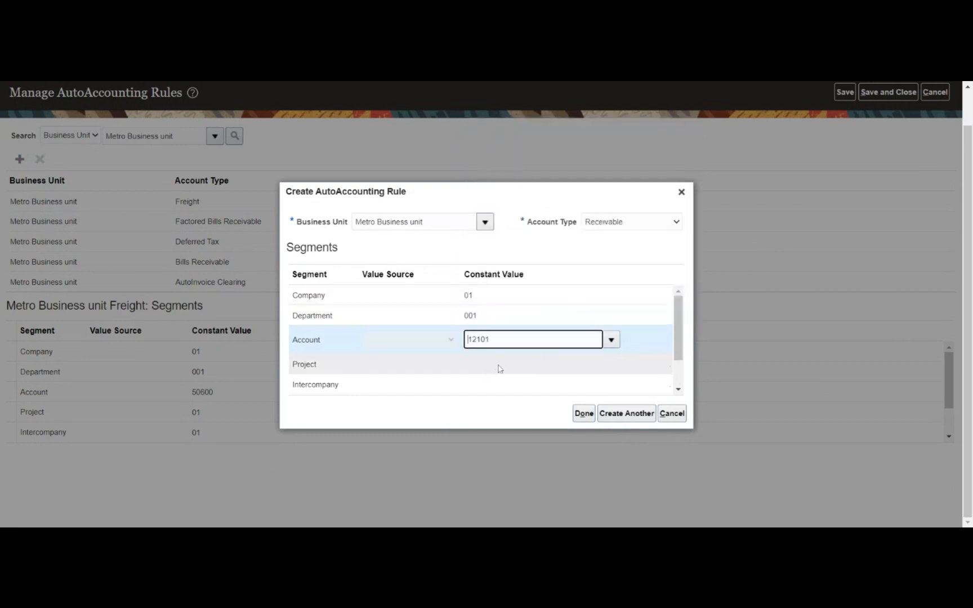
pyautogui.click(595, 366)
pyautogui.click(611, 360)
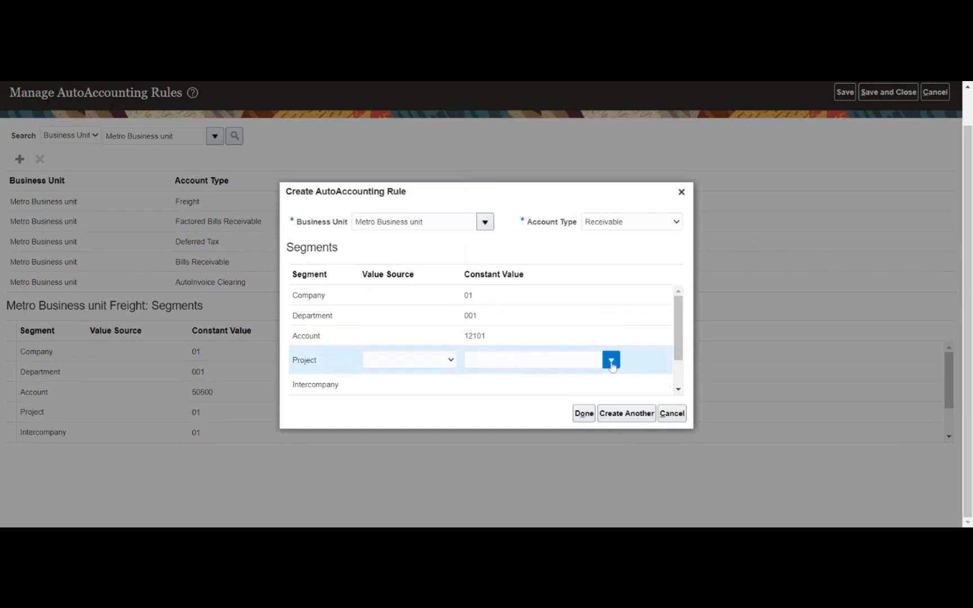
pyautogui.click(547, 385)
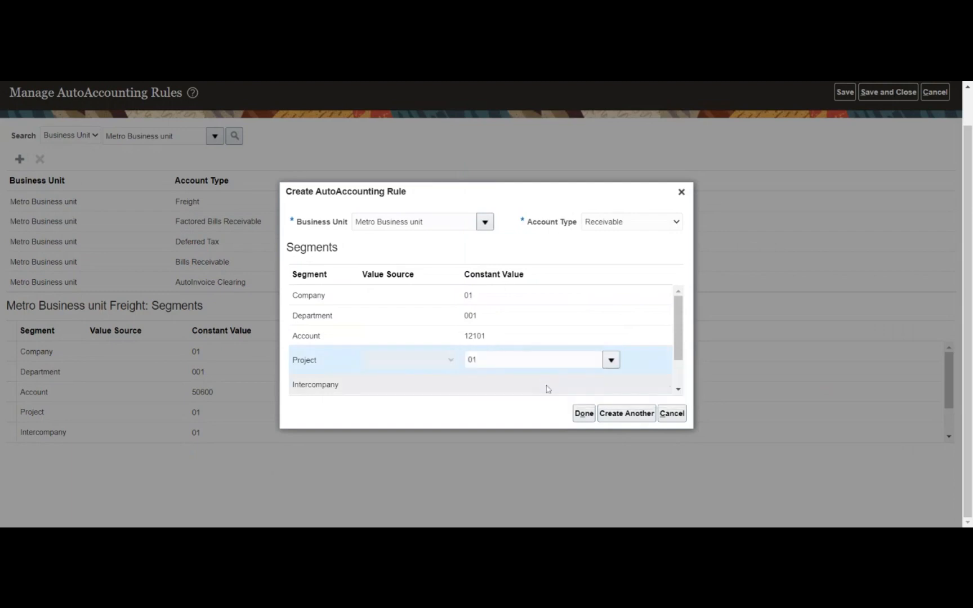
pyautogui.click(546, 389)
pyautogui.click(611, 380)
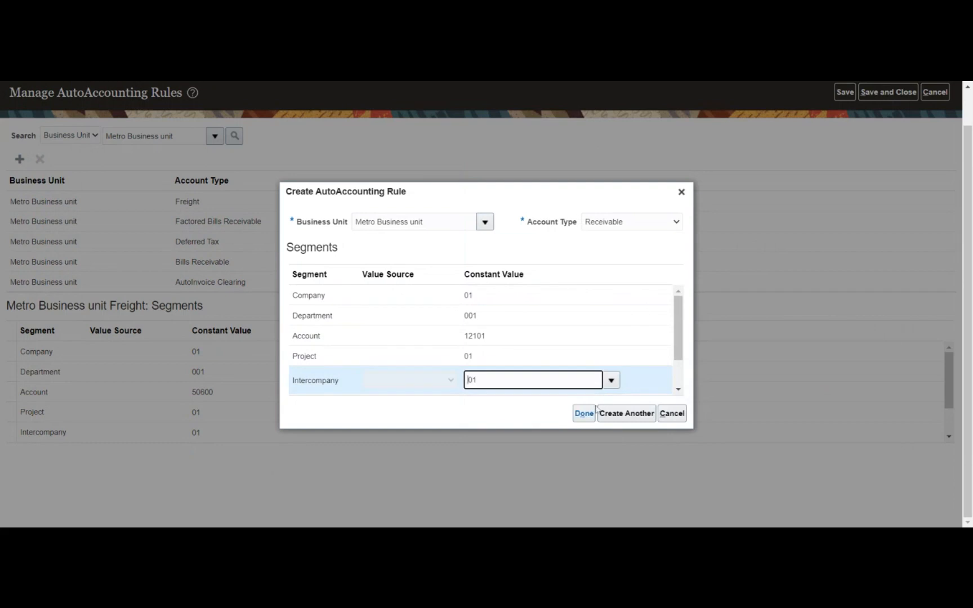
pyautogui.click(594, 411)
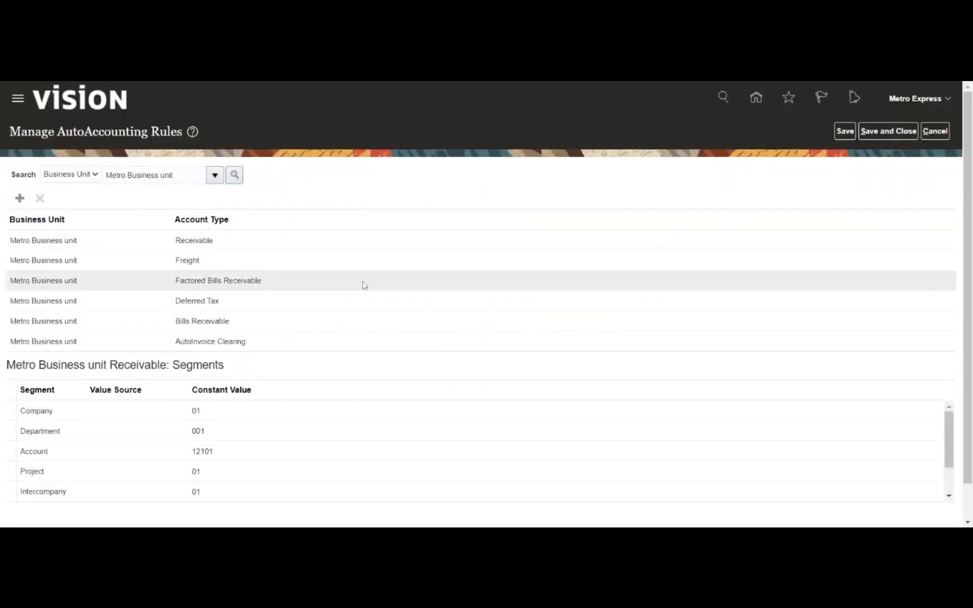
# - Start a Metro Business unit Remitted Bills Receivable rule with Company 01 and Department 001
pyautogui.click(19, 199)
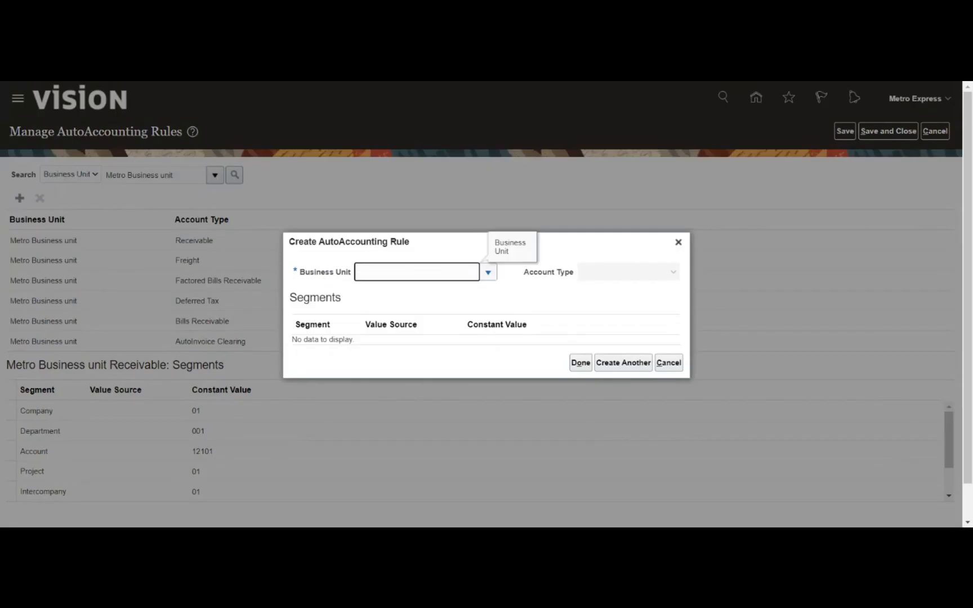
pyautogui.click(488, 272)
pyautogui.click(461, 295)
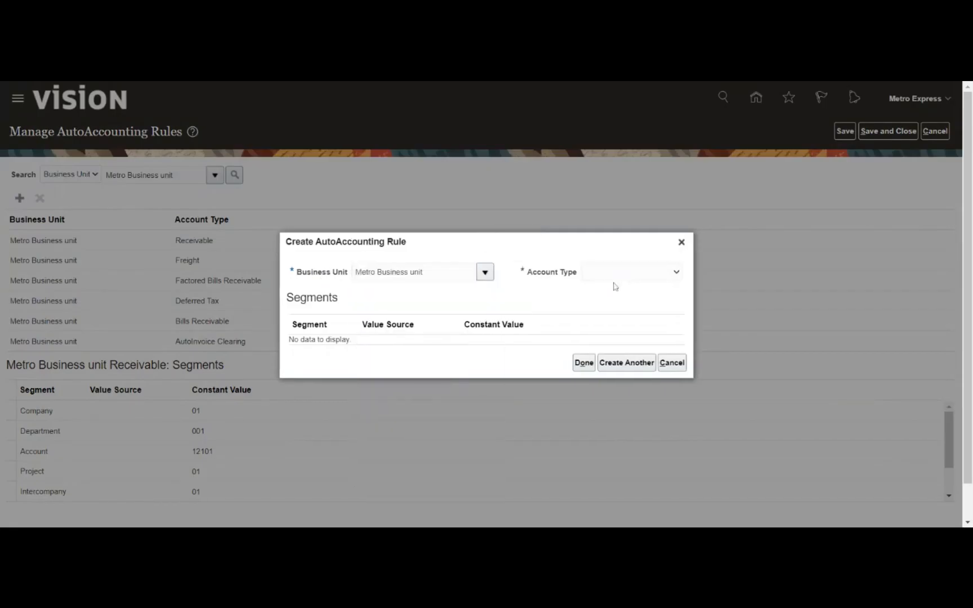
pyautogui.click(632, 272)
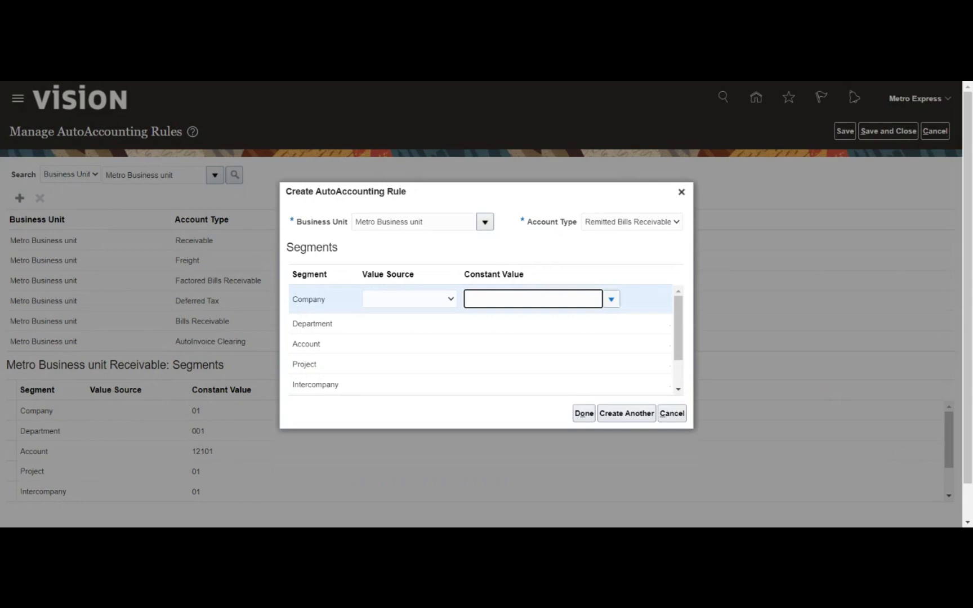
pyautogui.click(611, 299)
pyautogui.click(579, 324)
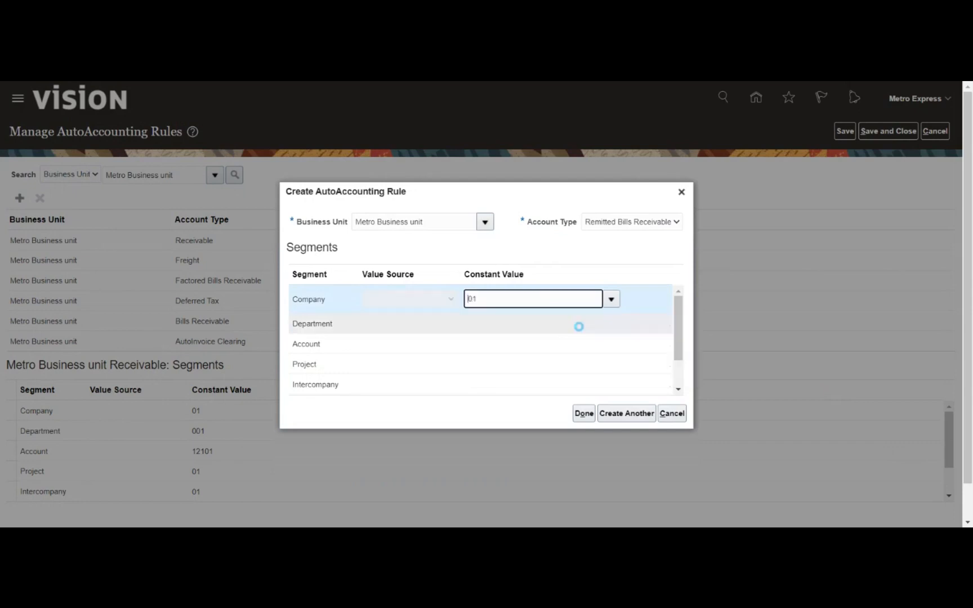
pyautogui.click(612, 326)
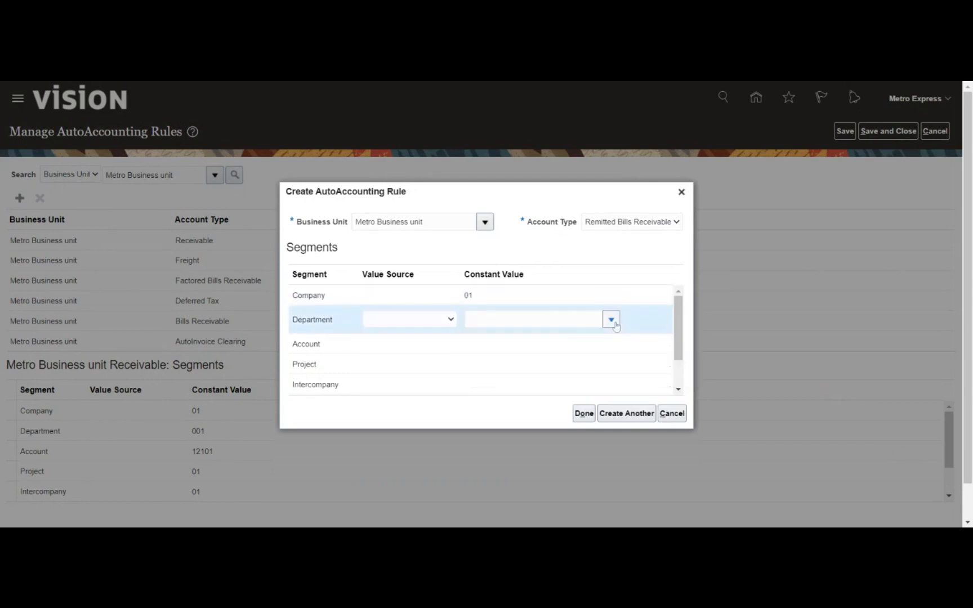
pyautogui.click(615, 326)
pyautogui.click(576, 344)
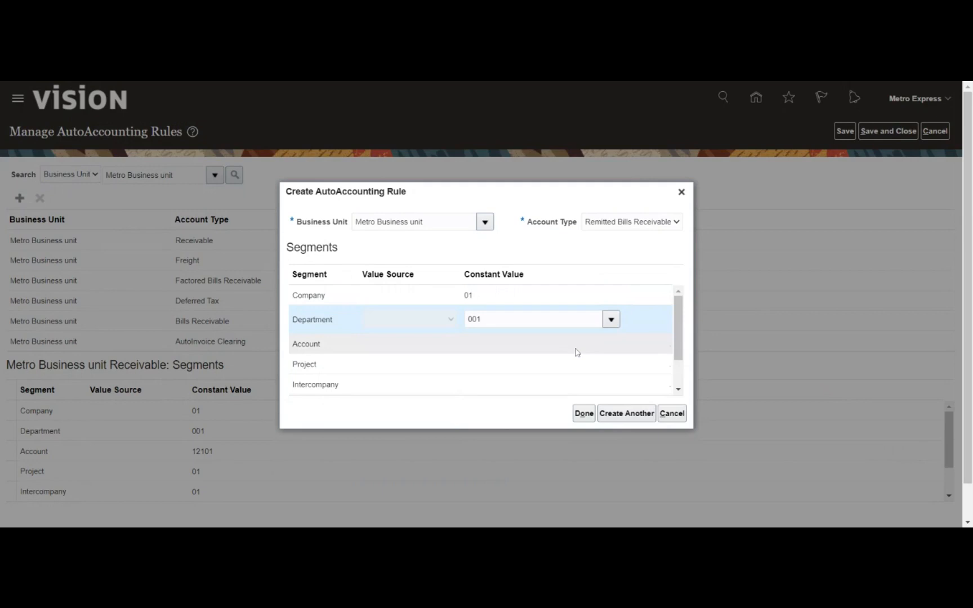
# - Set the Account segment to 12160 Remittance through the account value search
pyautogui.click(609, 344)
pyautogui.click(611, 341)
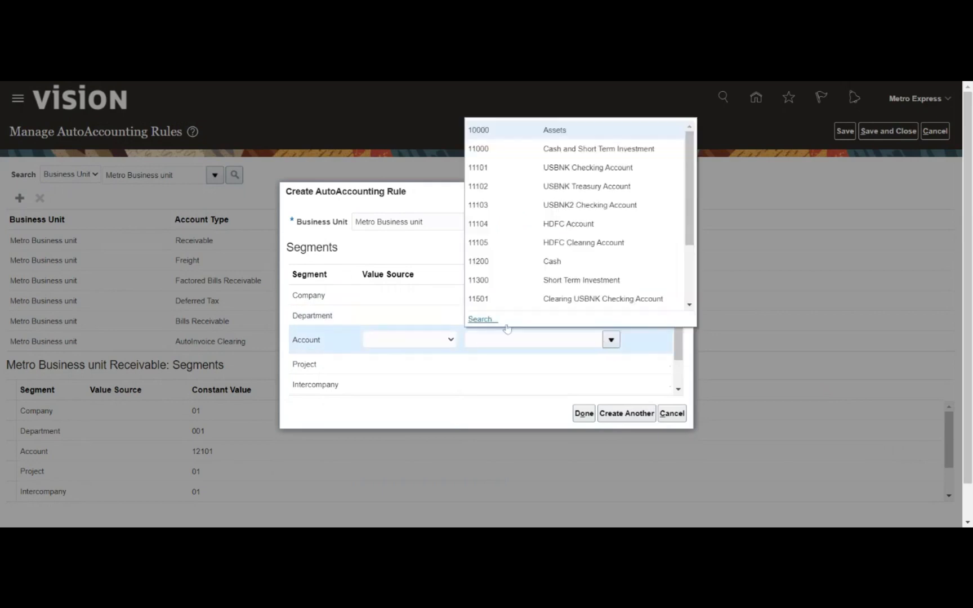
pyautogui.click(481, 320)
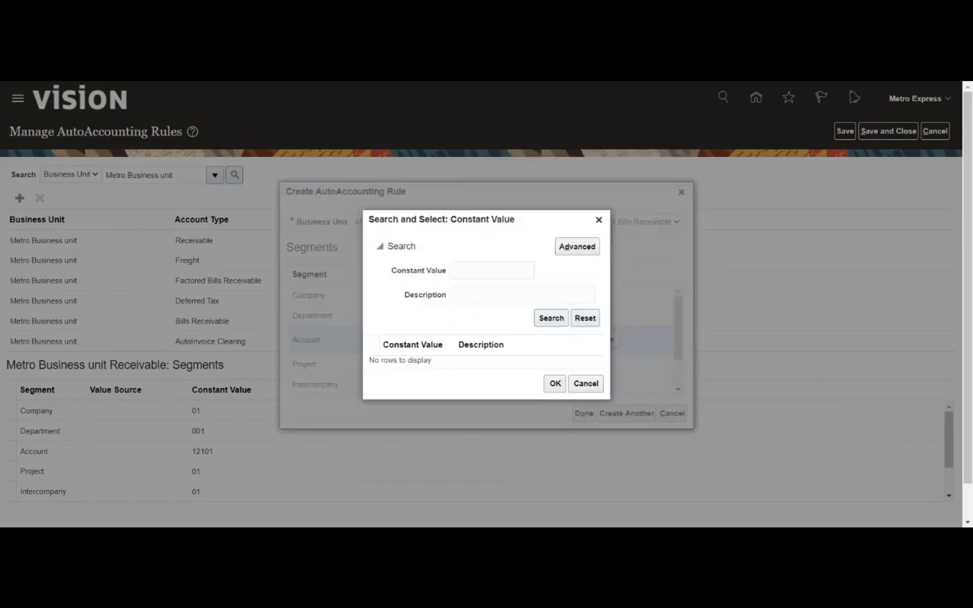
pyautogui.click(550, 318)
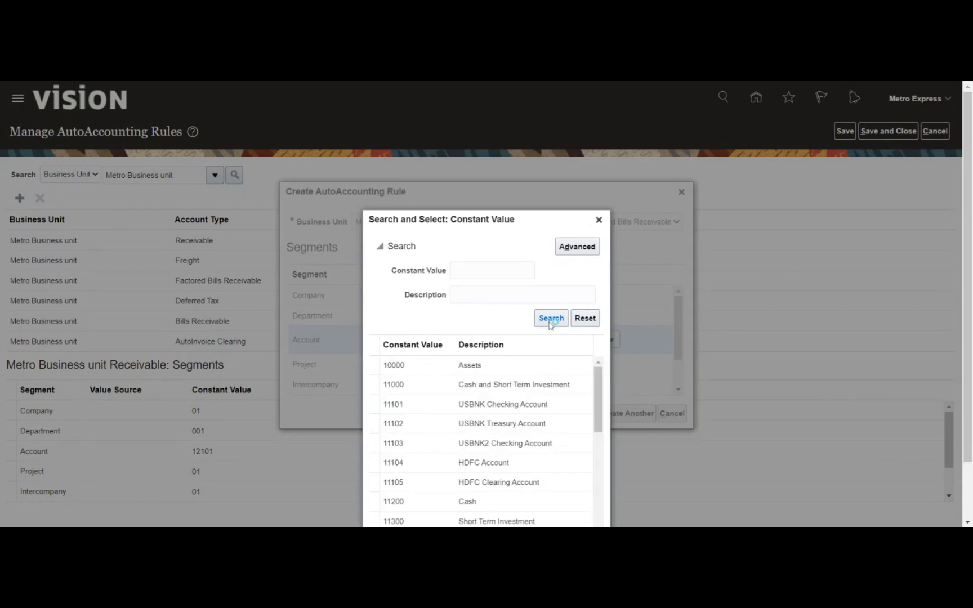
pyautogui.scroll(-6, 555, 321)
pyautogui.scroll(-5, 518, 316)
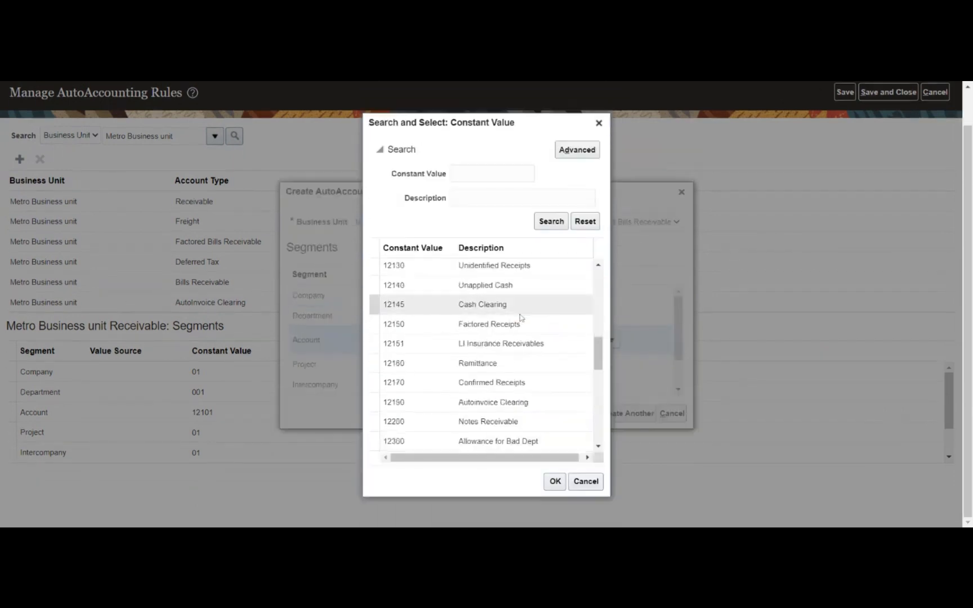
pyautogui.click(521, 363)
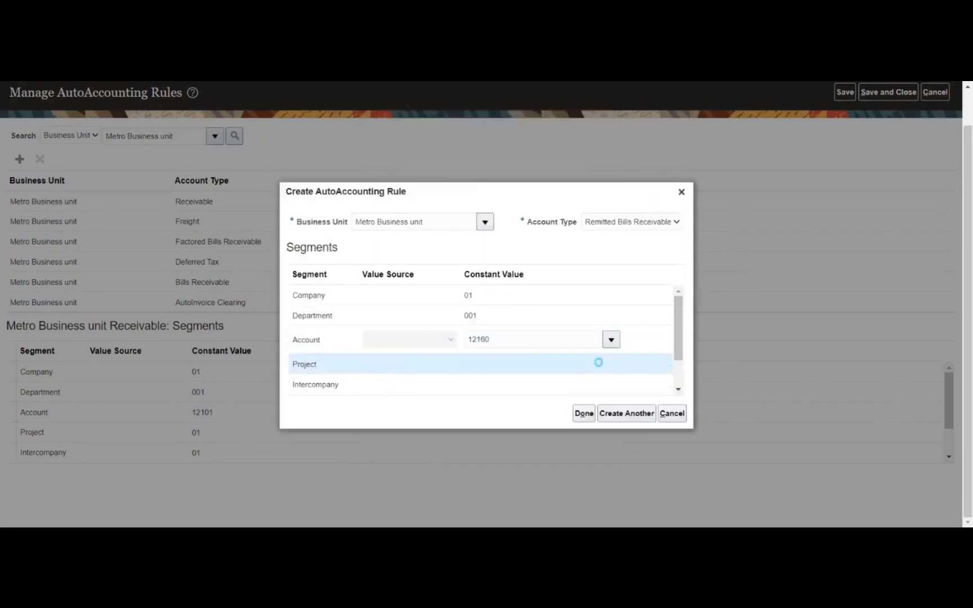
pyautogui.click(594, 363)
# - Set Project and Intercompany to 01 and finish the Remitted Bills Receivable rule
pyautogui.write('01')
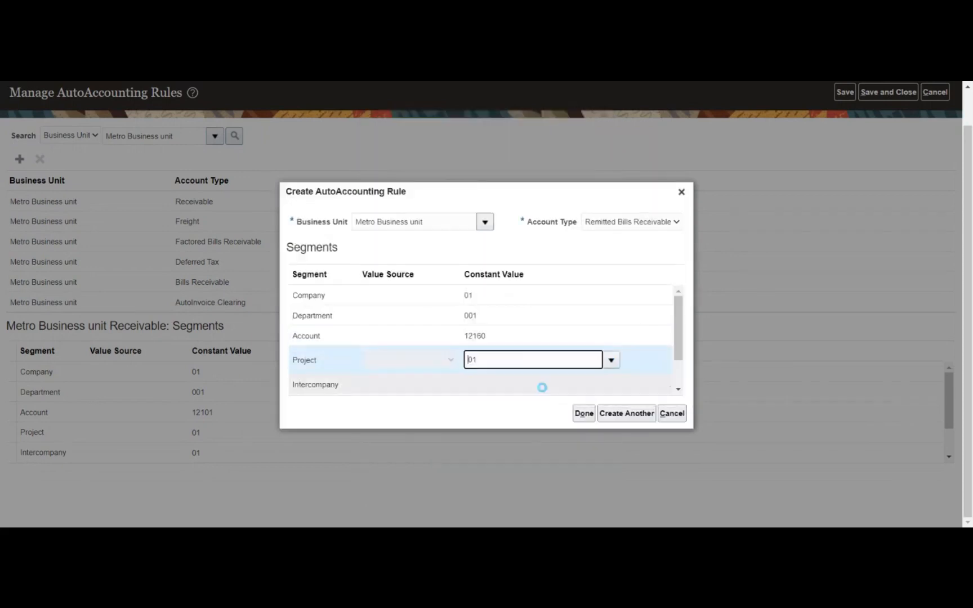
pyautogui.click(543, 385)
pyautogui.click(611, 383)
pyautogui.click(611, 393)
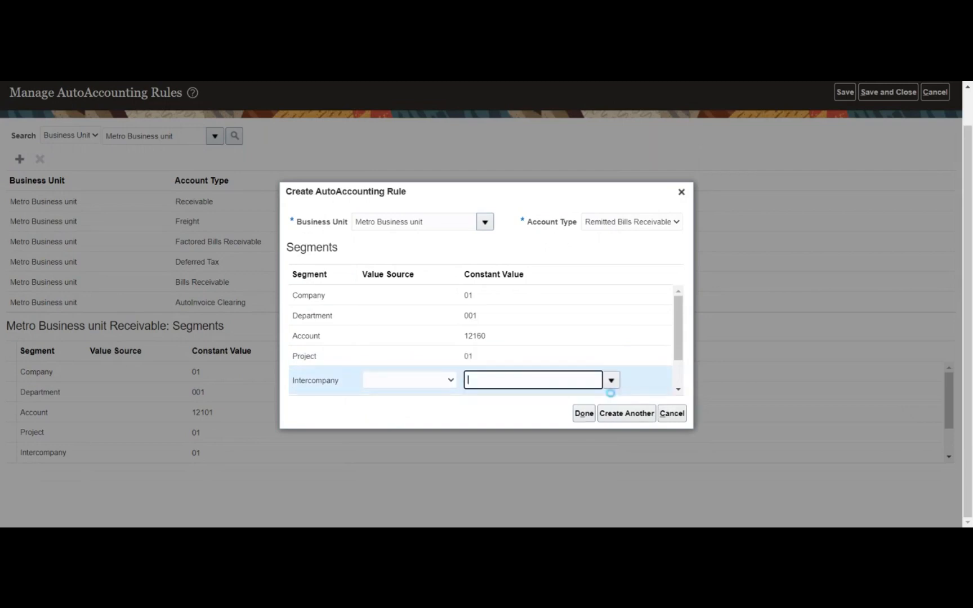
pyautogui.click(584, 414)
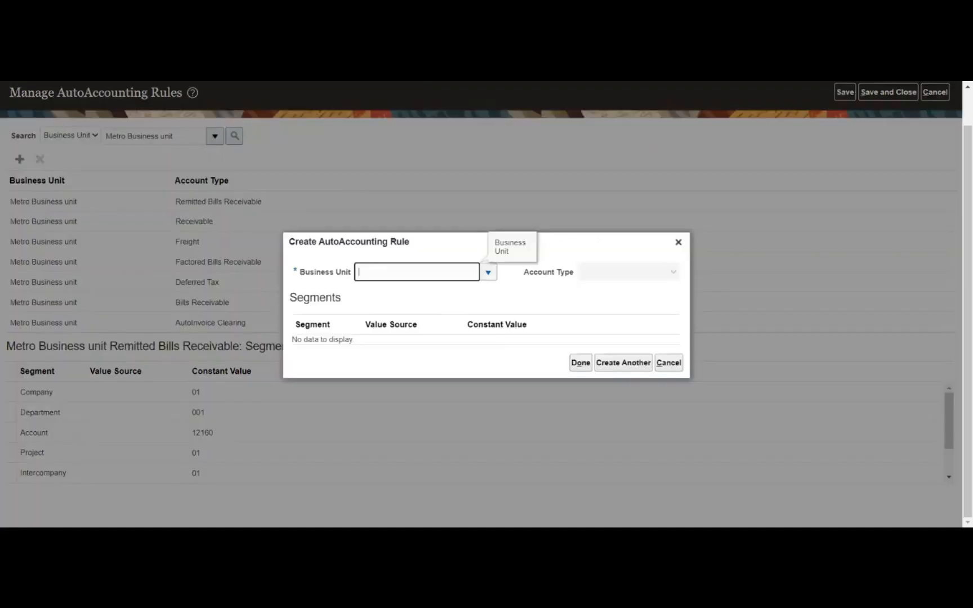
# - Set the new rule to Metro Business unit, account type Revenue, Company 01, Department 001
pyautogui.click(488, 274)
pyautogui.click(474, 296)
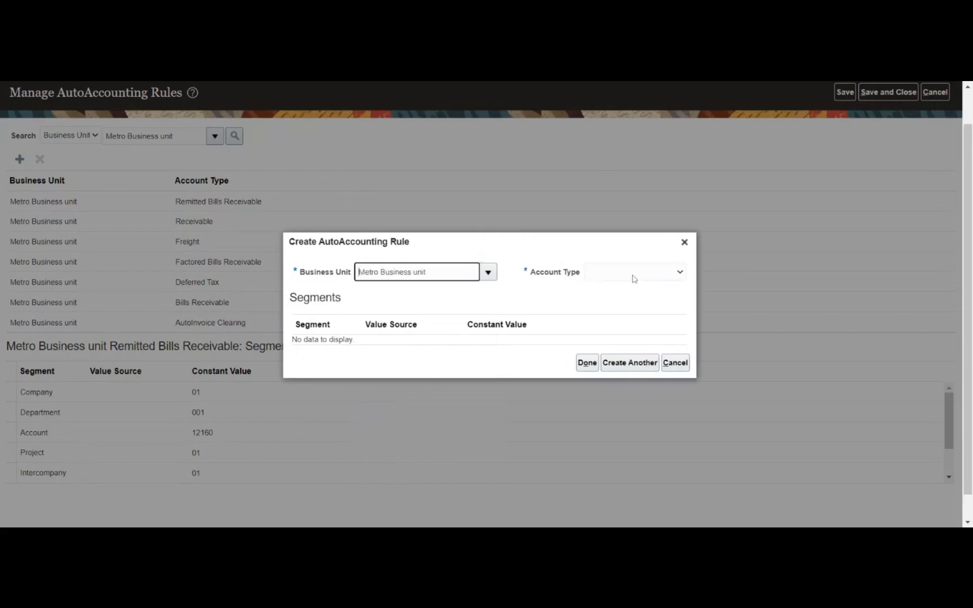
pyautogui.click(633, 275)
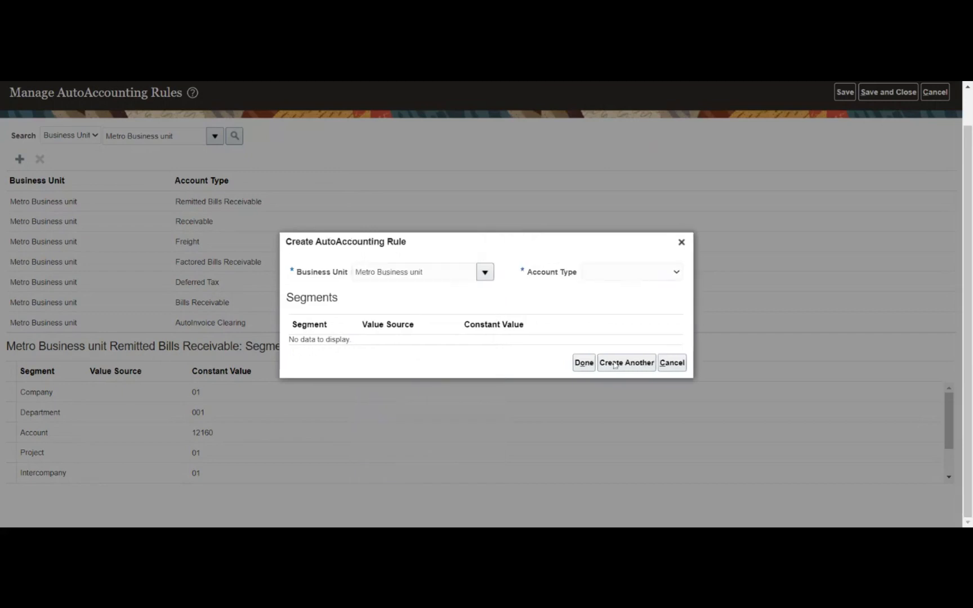
pyautogui.click(583, 329)
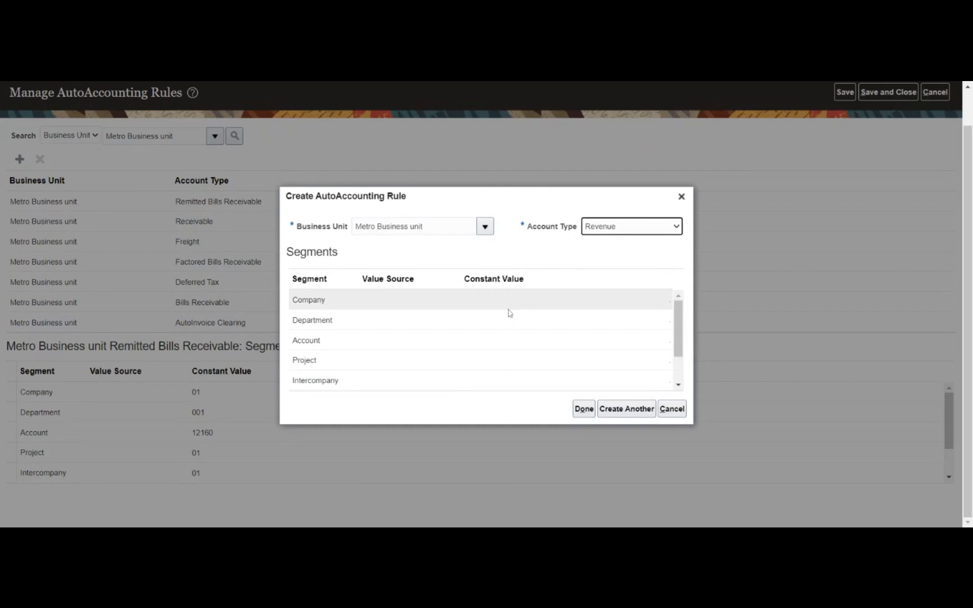
pyautogui.click(538, 306)
pyautogui.click(617, 302)
pyautogui.click(595, 328)
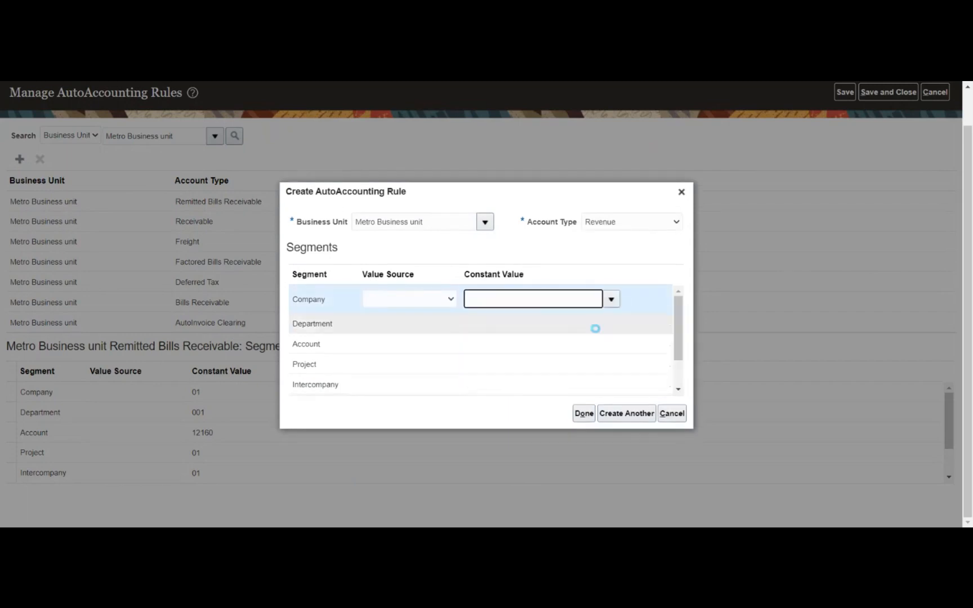
pyautogui.click(601, 330)
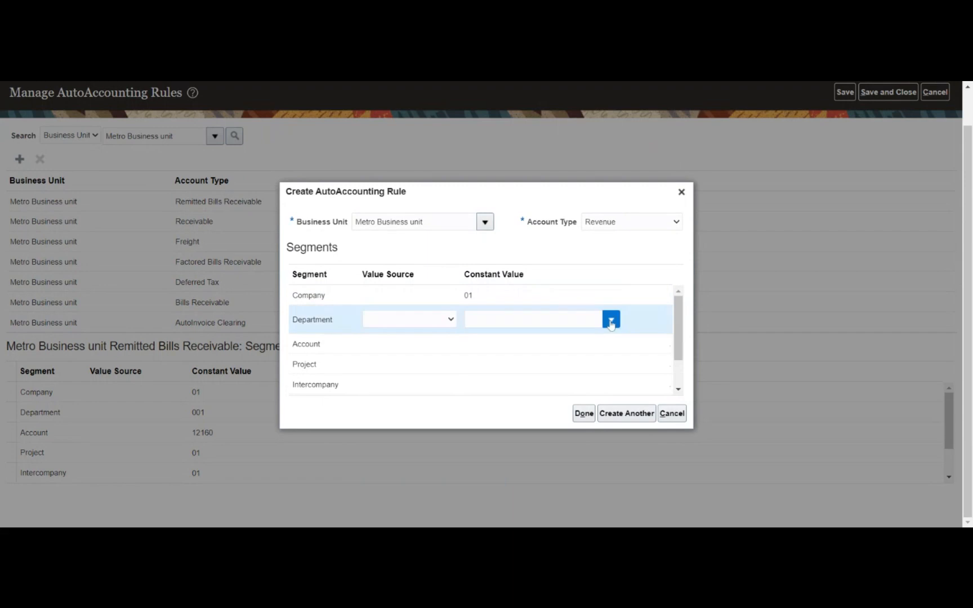
pyautogui.click(611, 320)
pyautogui.click(533, 343)
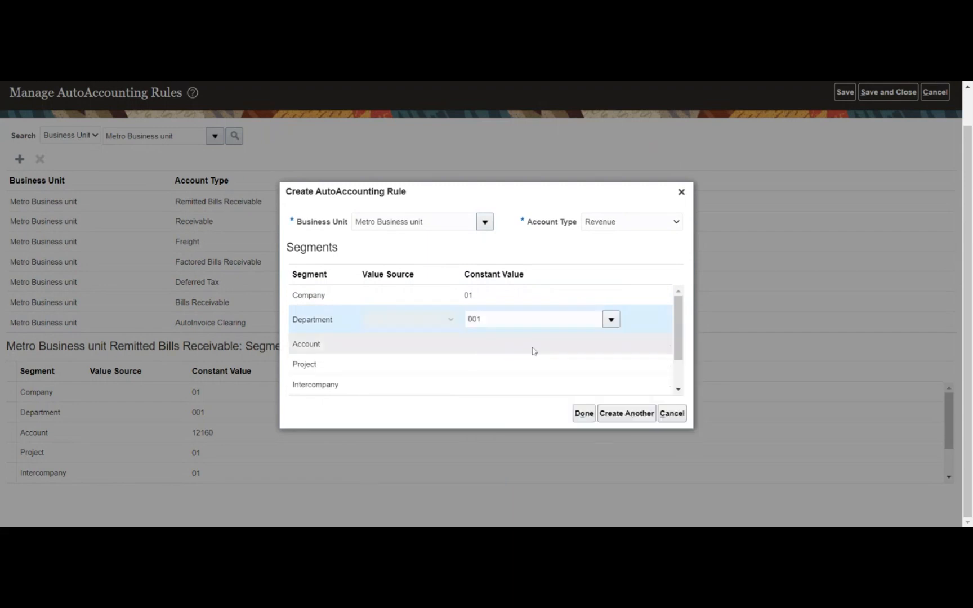
# - Set the Account segment to 41000 Revenue Domestic from the full account value list
pyautogui.click(612, 341)
pyautogui.click(611, 340)
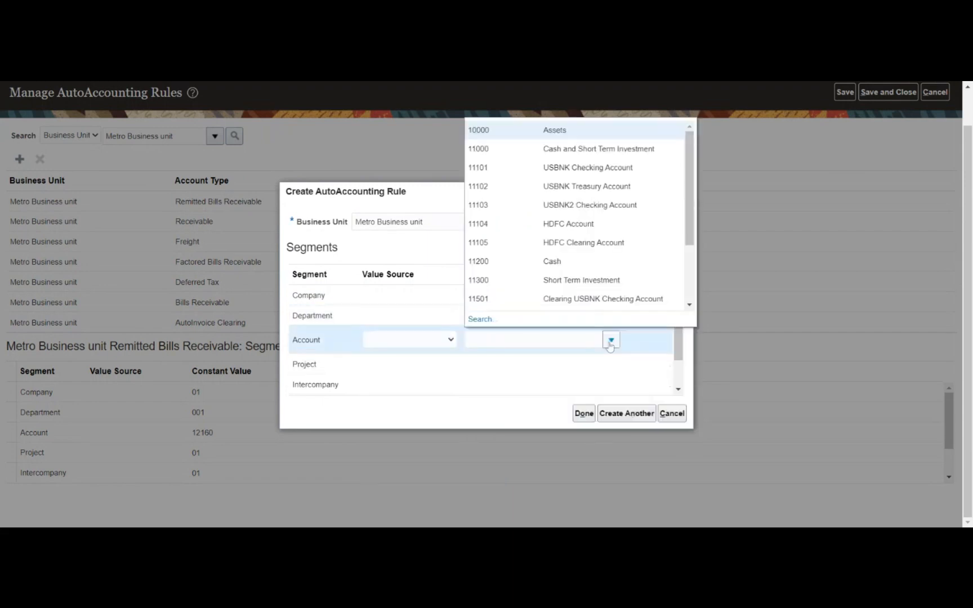
pyautogui.click(479, 319)
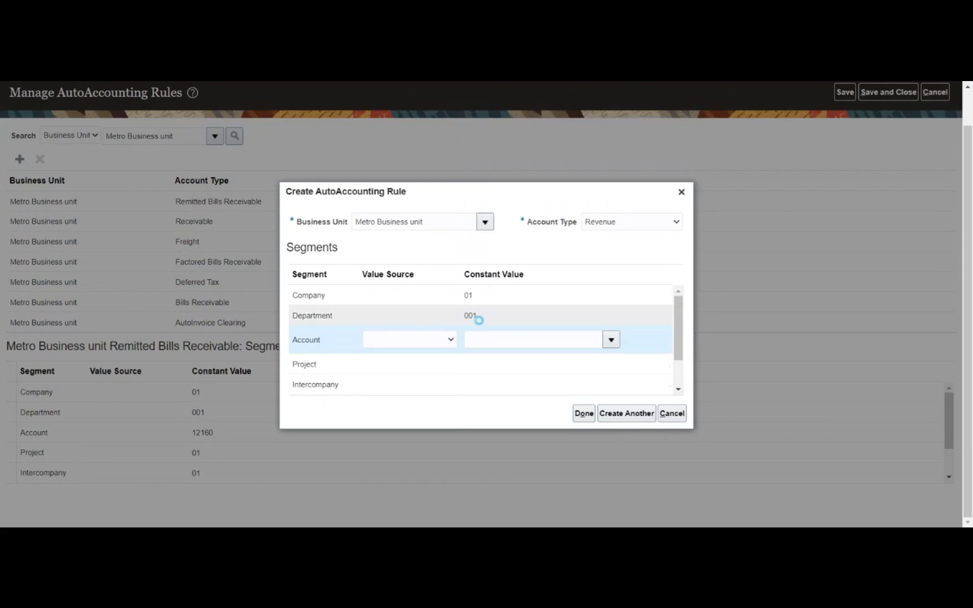
pyautogui.click(551, 318)
pyautogui.scroll(-5, 495, 341)
pyautogui.scroll(-2, 491, 336)
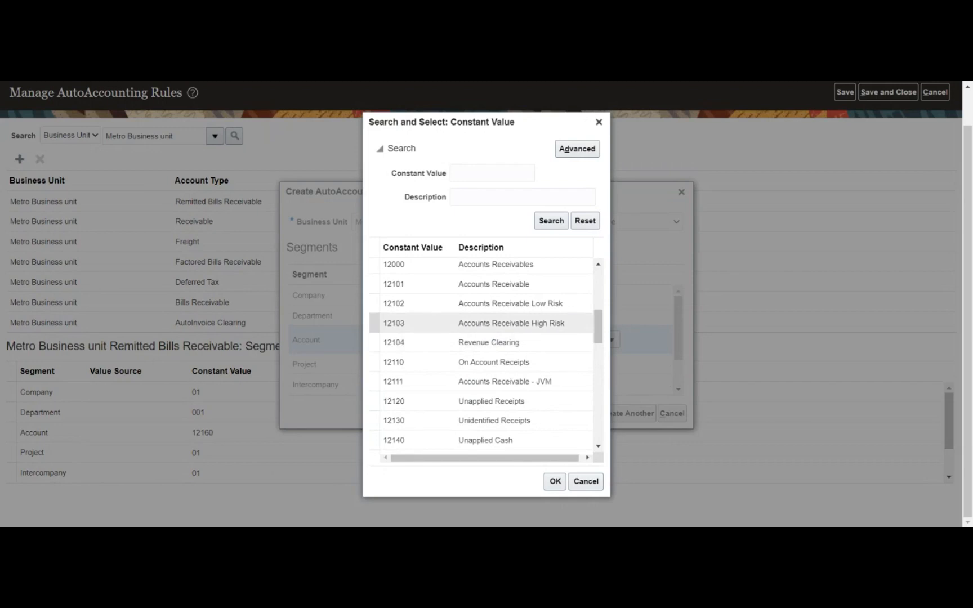
pyautogui.scroll(-2, 526, 333)
pyautogui.scroll(-4, 523, 337)
pyautogui.scroll(-2, 524, 337)
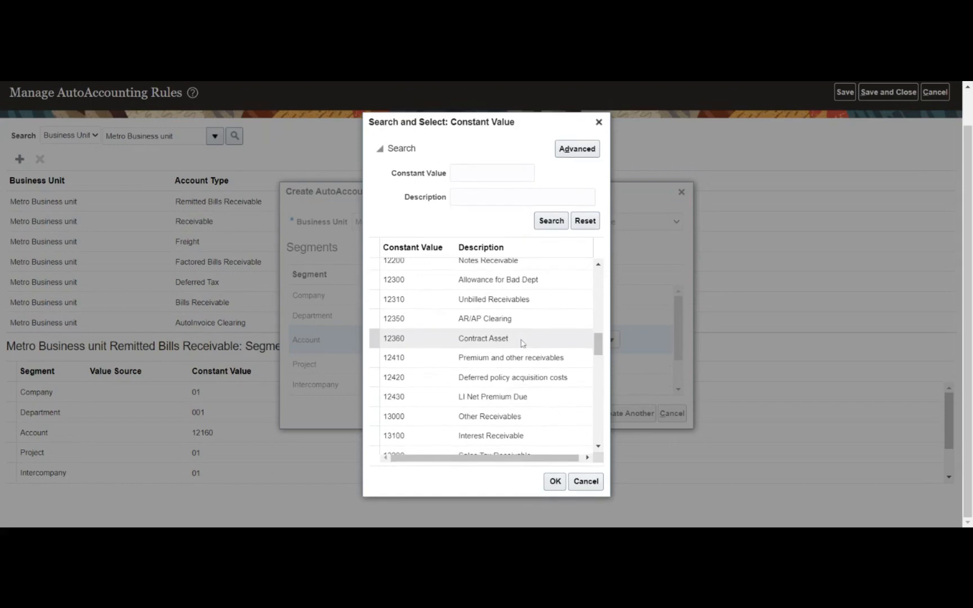
pyautogui.scroll(-2, 522, 343)
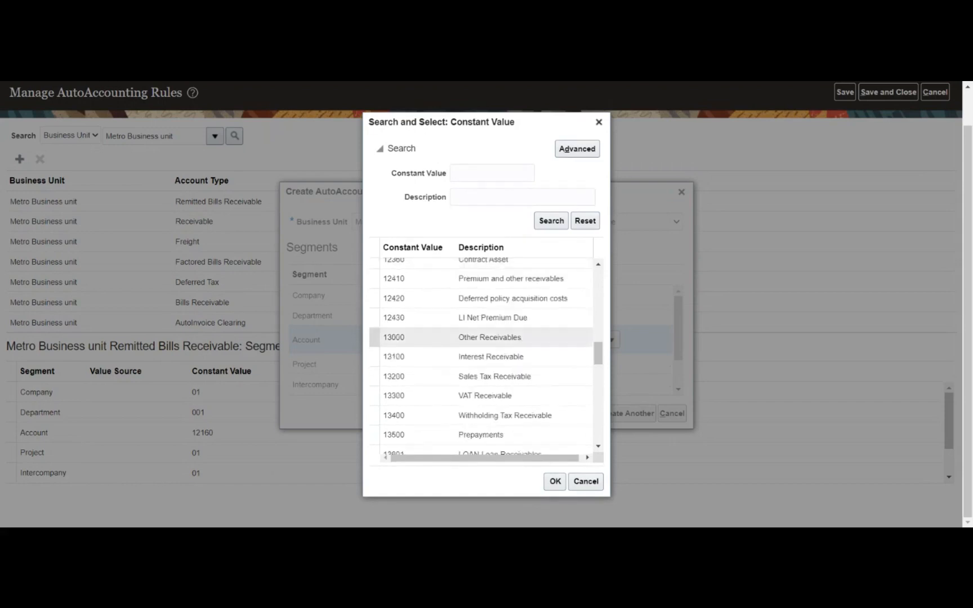
pyautogui.scroll(-4, 521, 348)
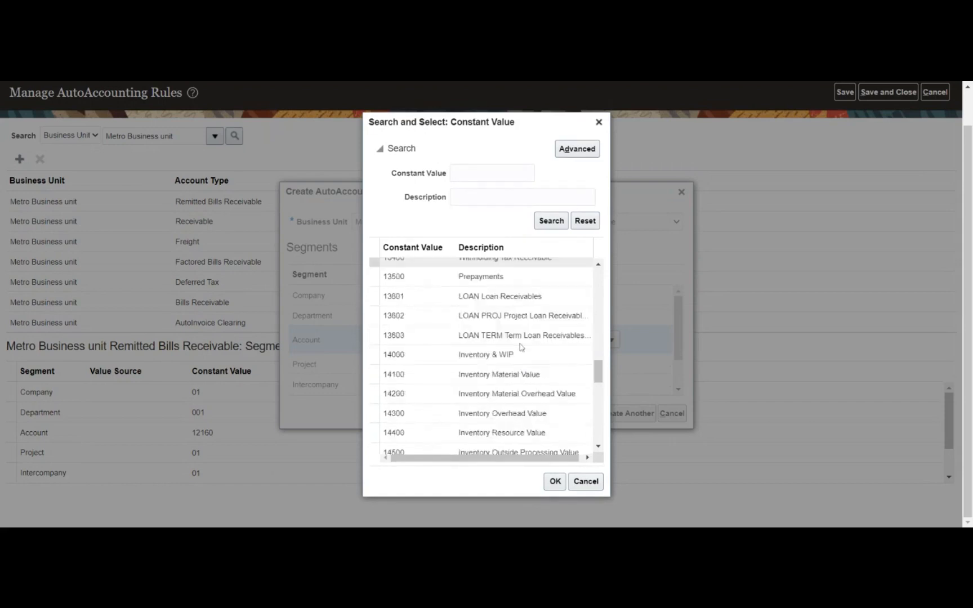
pyautogui.scroll(-2, 521, 347)
pyautogui.scroll(-3, 521, 347)
pyautogui.scroll(-5, 519, 345)
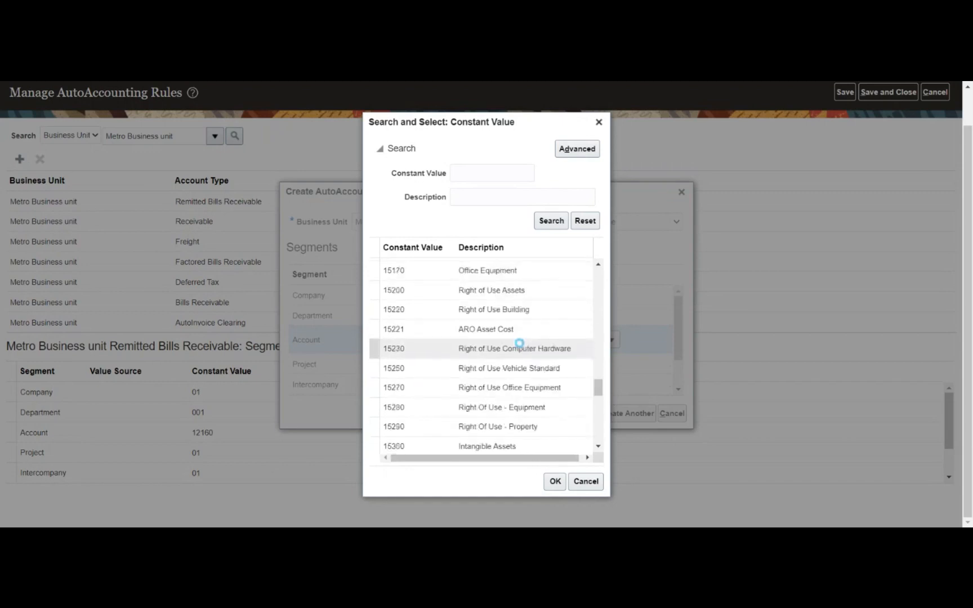
pyautogui.scroll(-2, 521, 348)
pyautogui.scroll(-8, 521, 347)
pyautogui.scroll(-5, 519, 343)
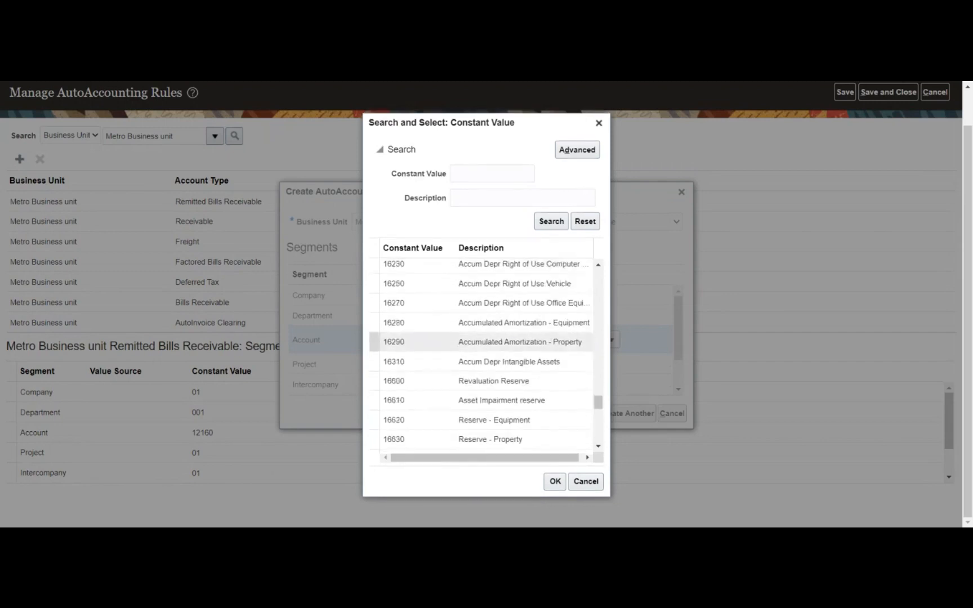
pyautogui.scroll(-8, 519, 342)
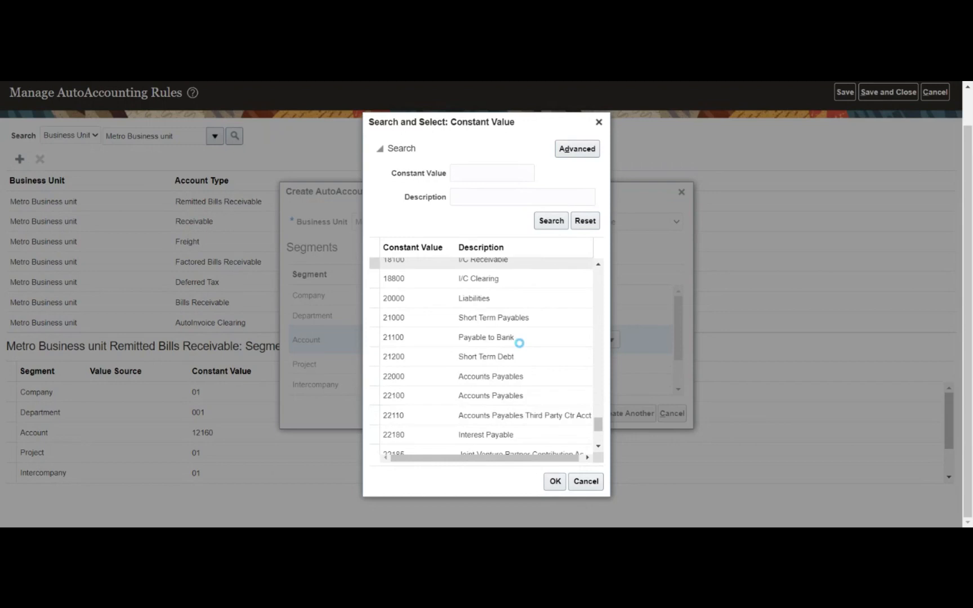
pyautogui.scroll(-2, 520, 345)
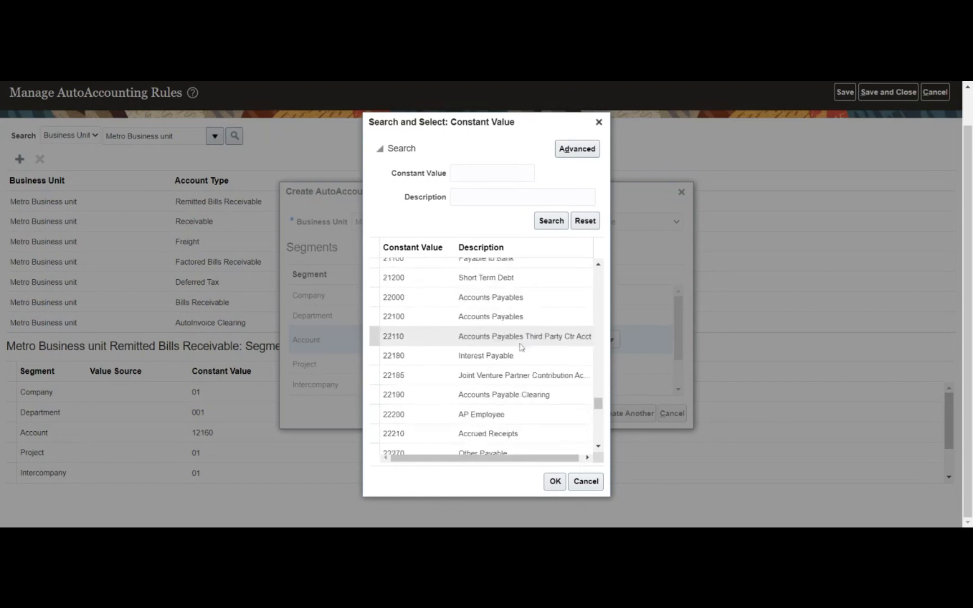
pyautogui.scroll(-2, 521, 347)
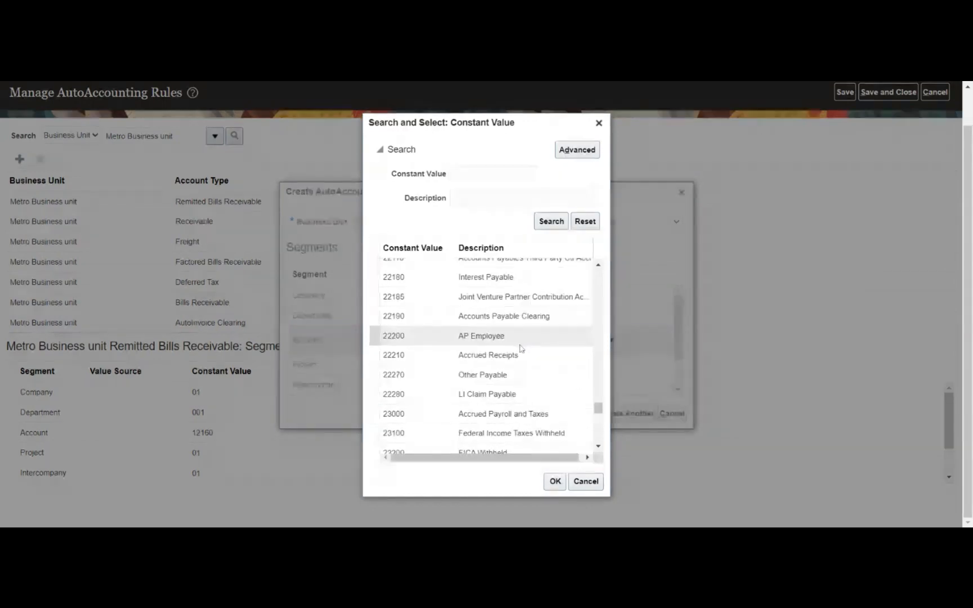
pyautogui.scroll(-6, 521, 348)
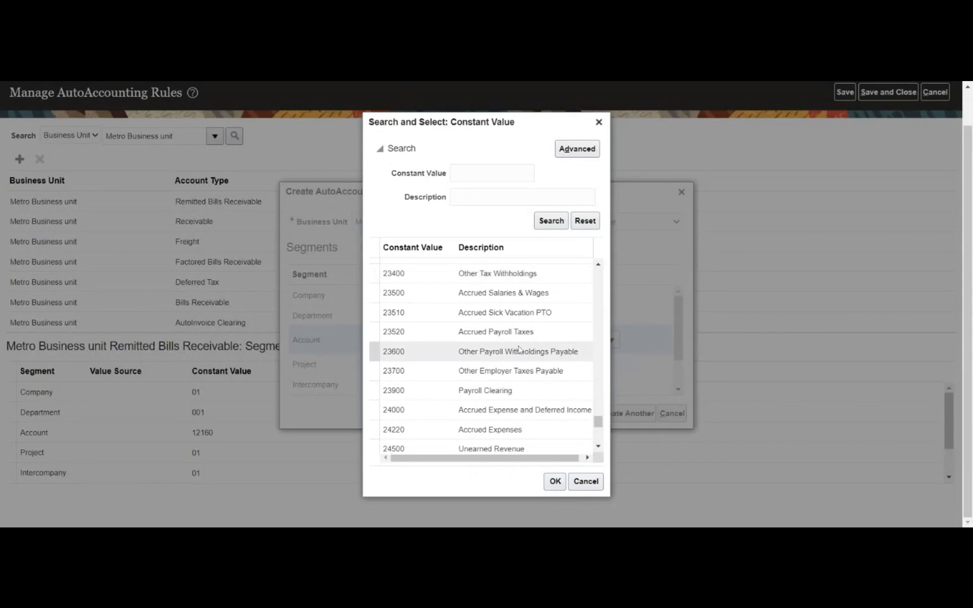
pyautogui.scroll(-9, 520, 348)
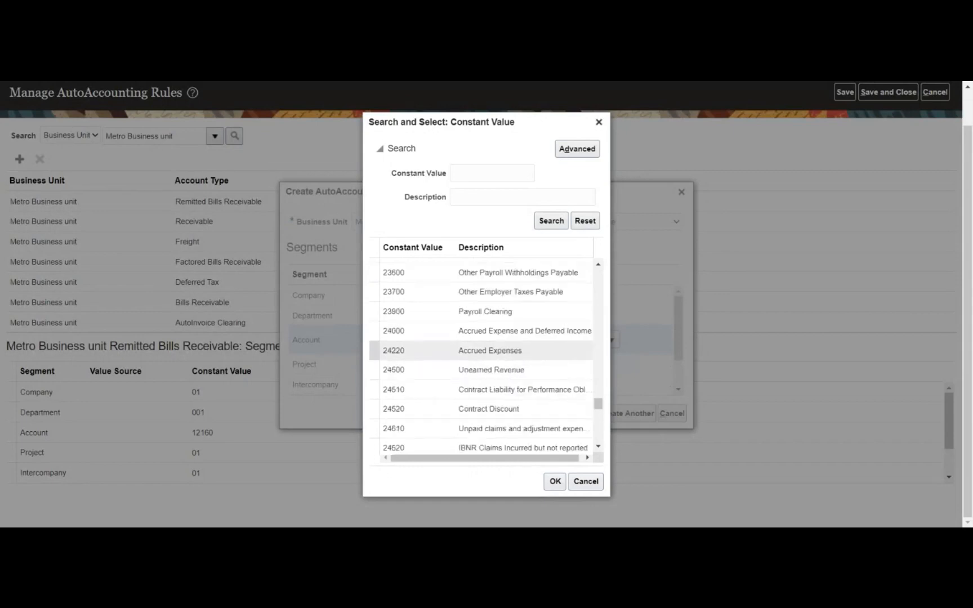
pyautogui.scroll(-4, 521, 350)
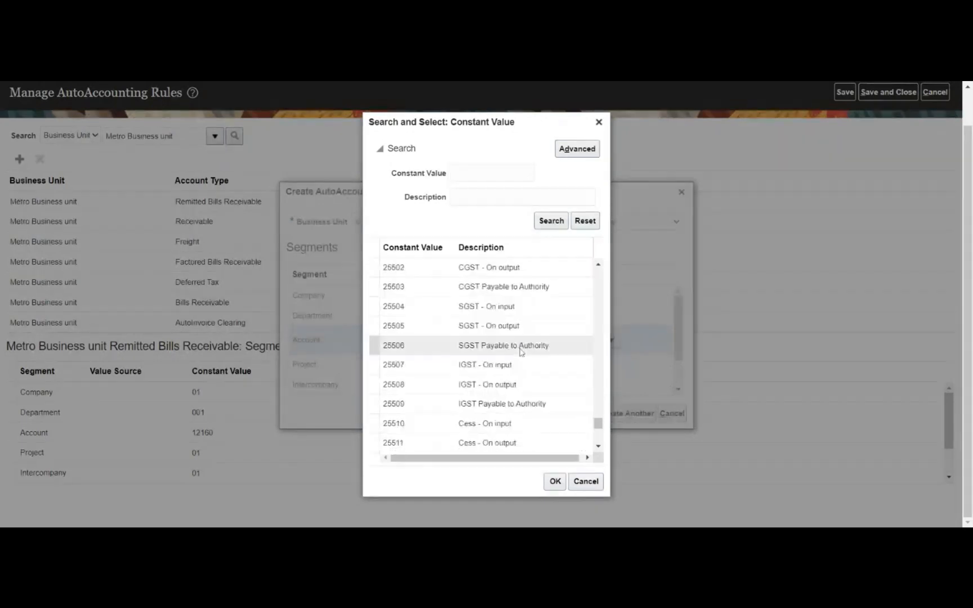
pyautogui.scroll(-4, 520, 351)
pyautogui.scroll(-4, 520, 351)
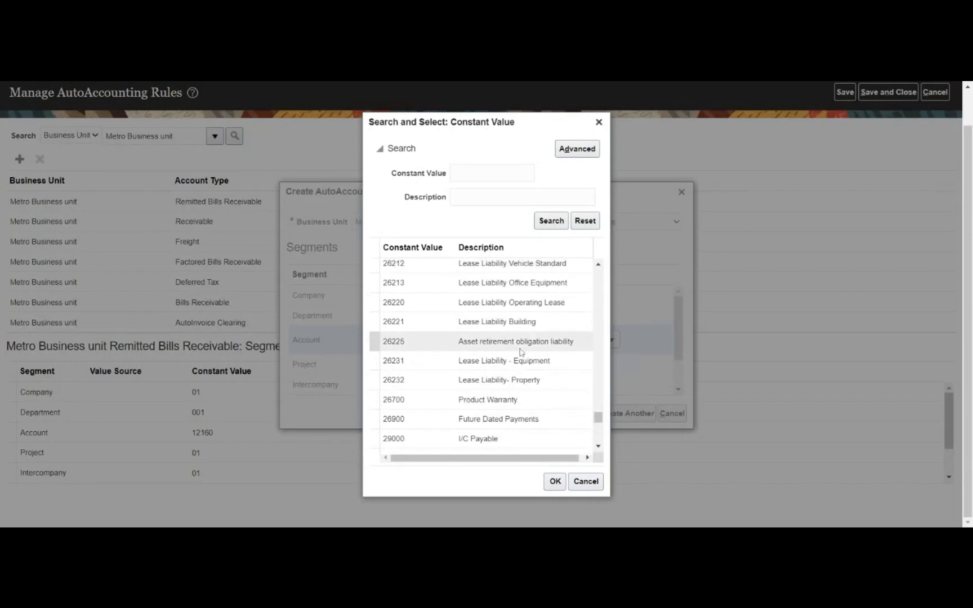
pyautogui.scroll(-2, 520, 351)
pyautogui.scroll(-2, 521, 355)
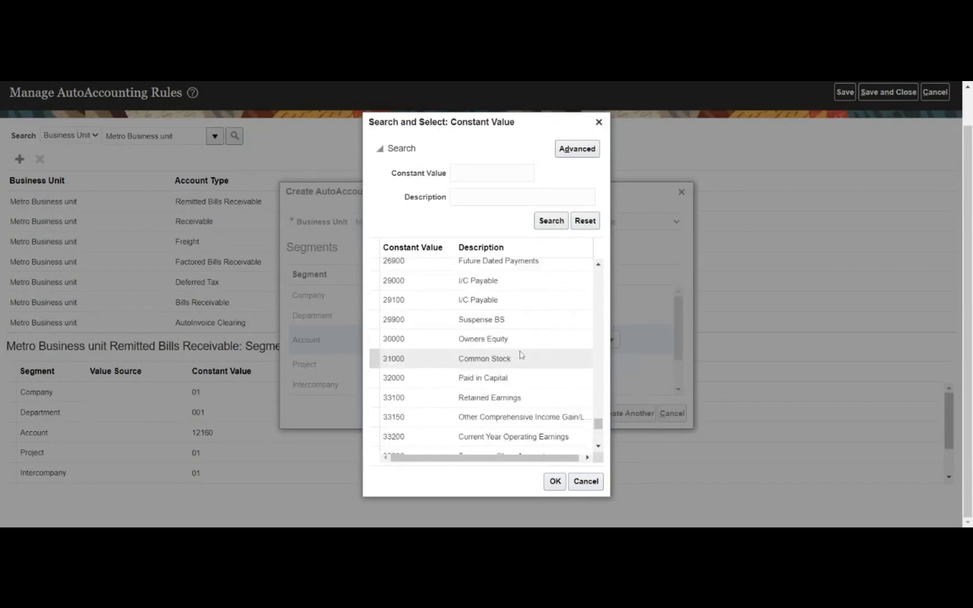
pyautogui.scroll(-6, 521, 354)
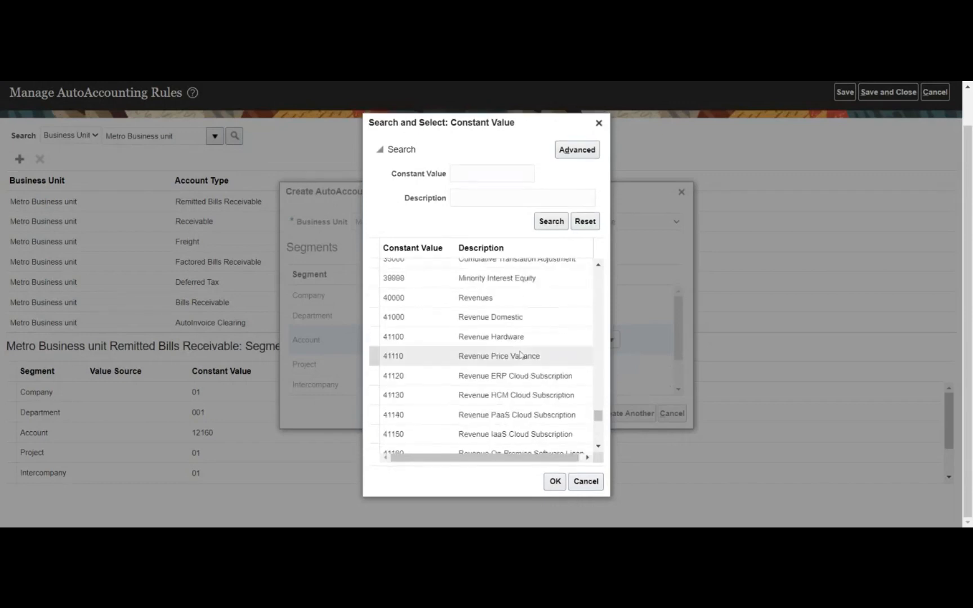
pyautogui.click(523, 320)
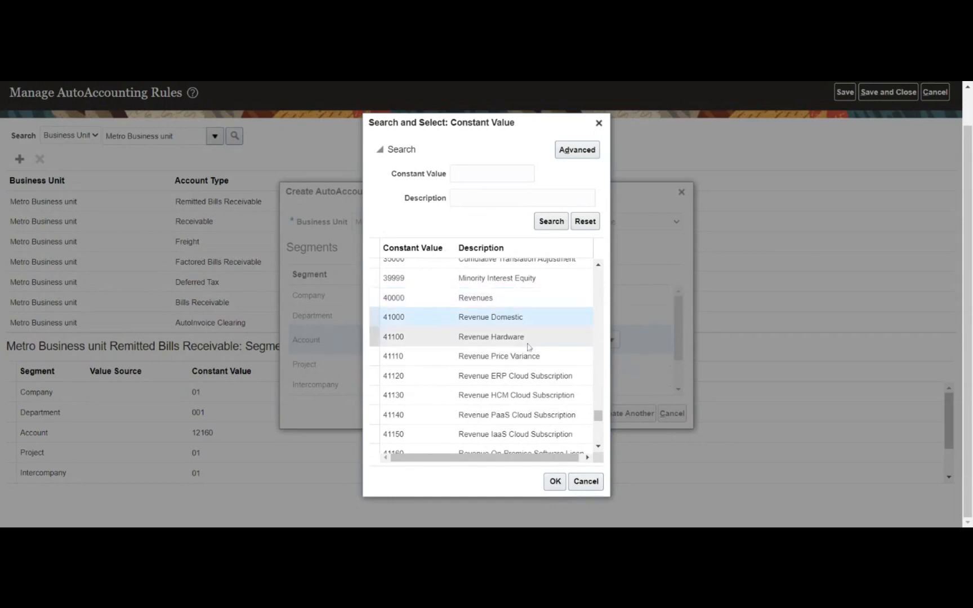
pyautogui.click(555, 481)
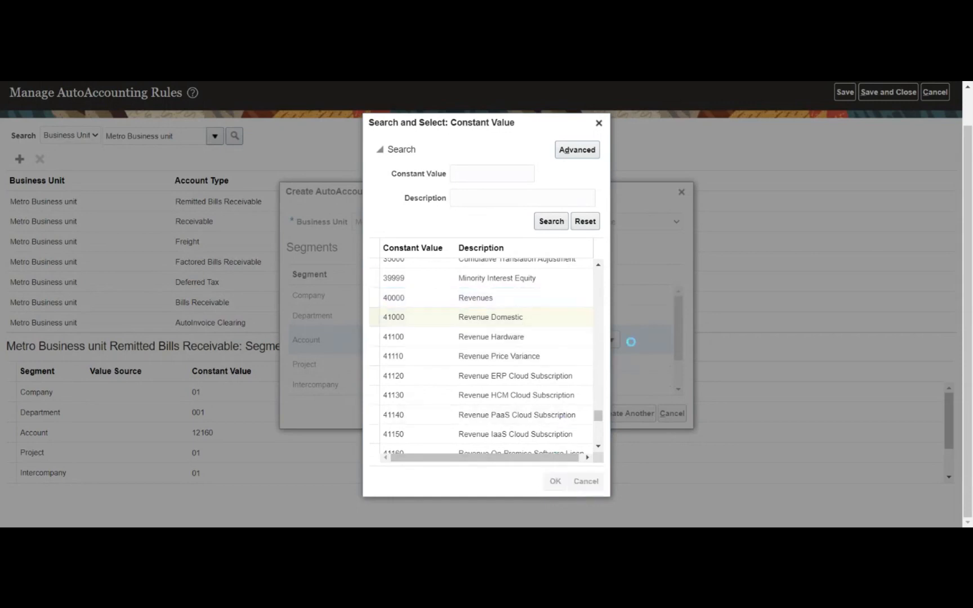
# - Enter 01 for Project and Intercompany and finish the Revenue rule
pyautogui.click(599, 364)
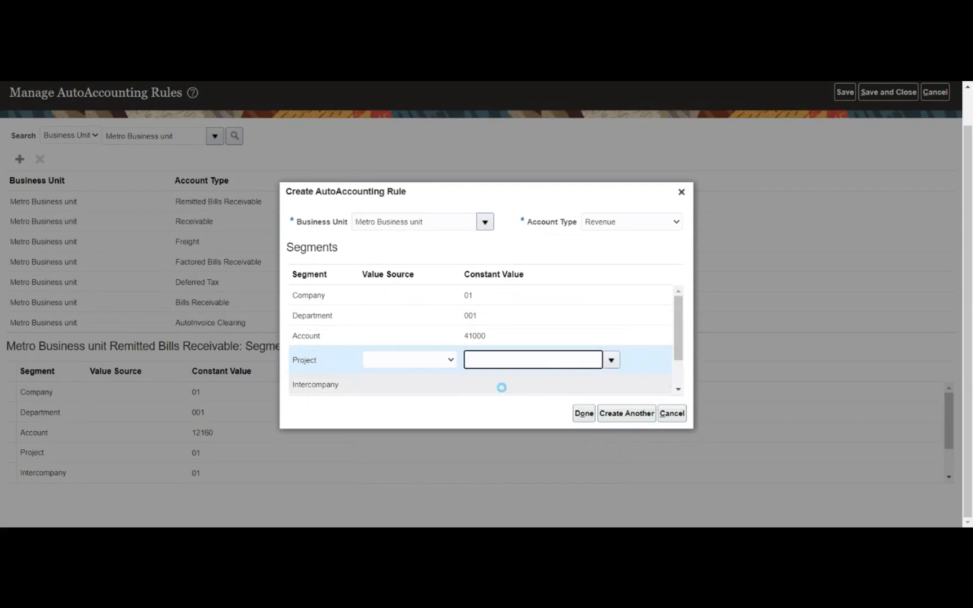
pyautogui.write('01')
pyautogui.click(596, 394)
pyautogui.click(611, 381)
pyautogui.write('01')
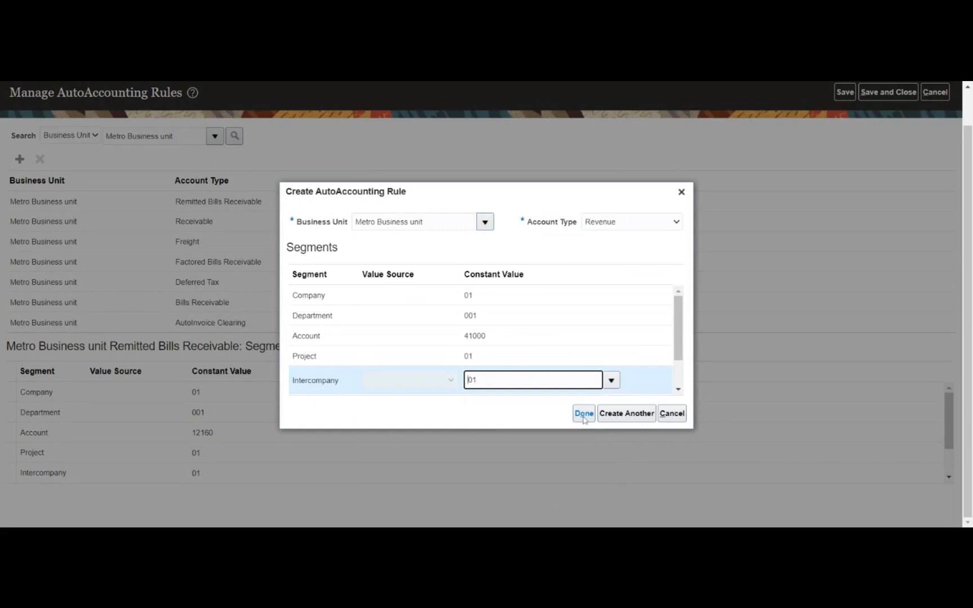
pyautogui.click(584, 414)
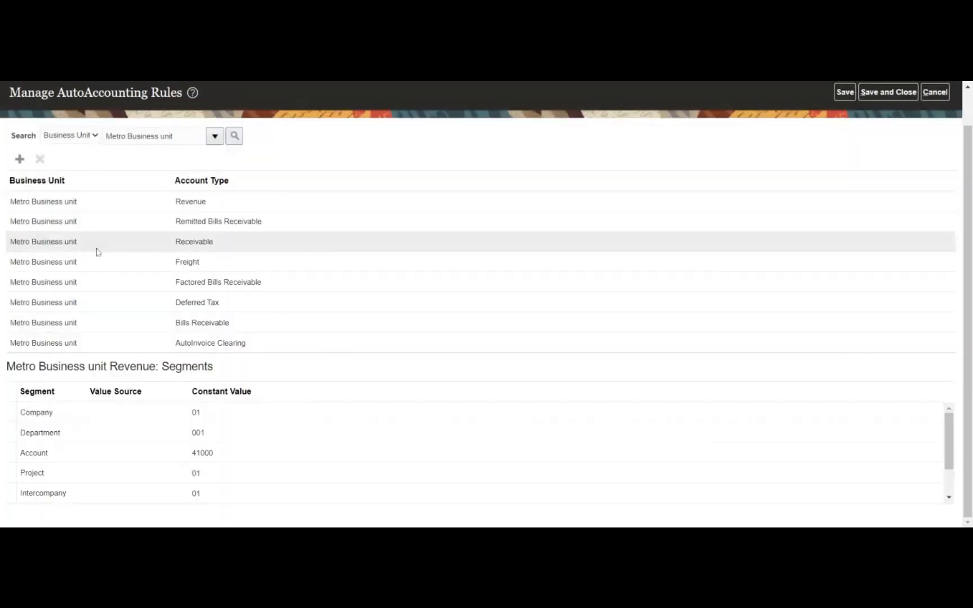
# - Start a Metro Business unit Tax rule with Company 01 and Department 001 Human Resource
pyautogui.click(19, 161)
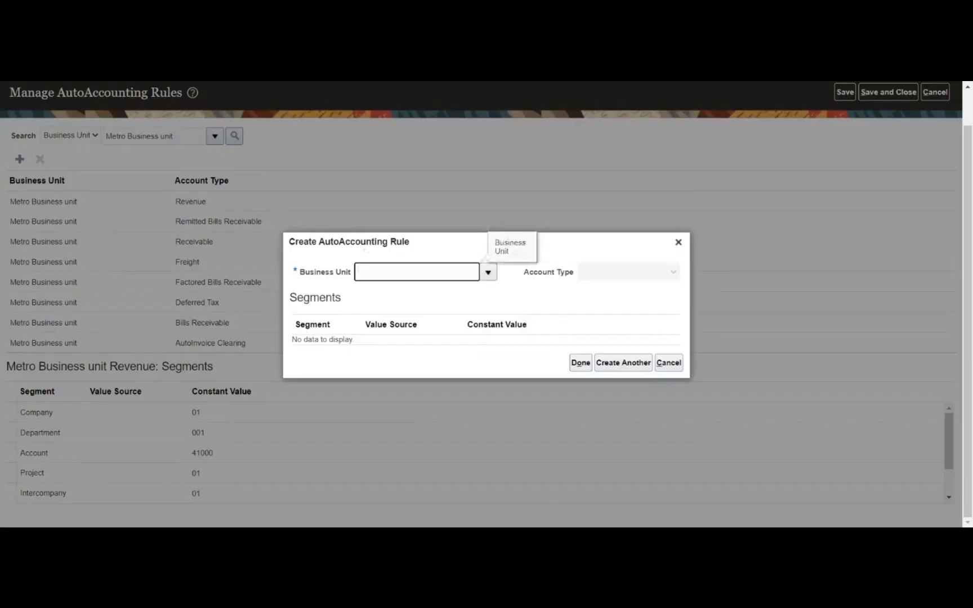
pyautogui.click(488, 272)
pyautogui.click(470, 299)
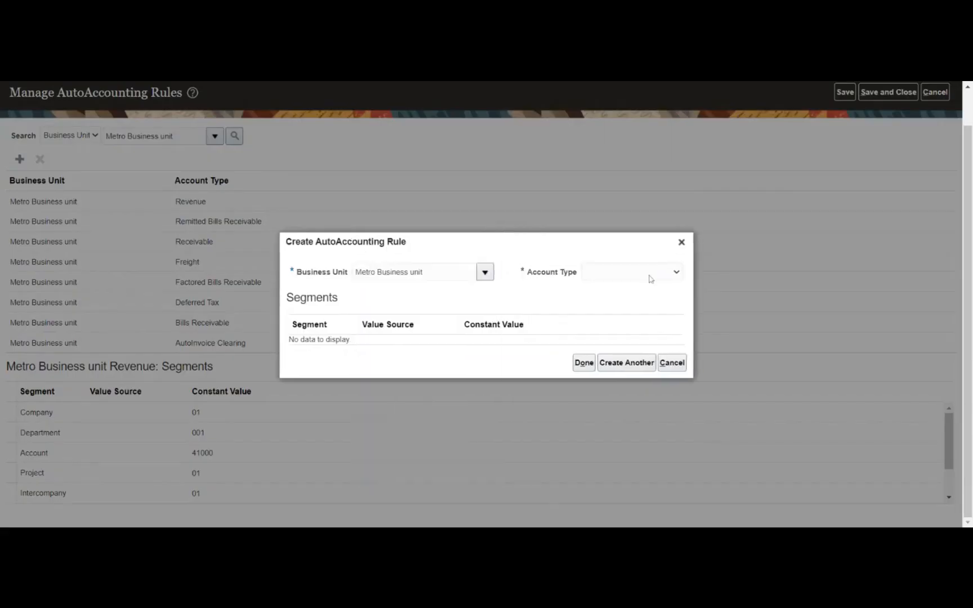
pyautogui.click(600, 355)
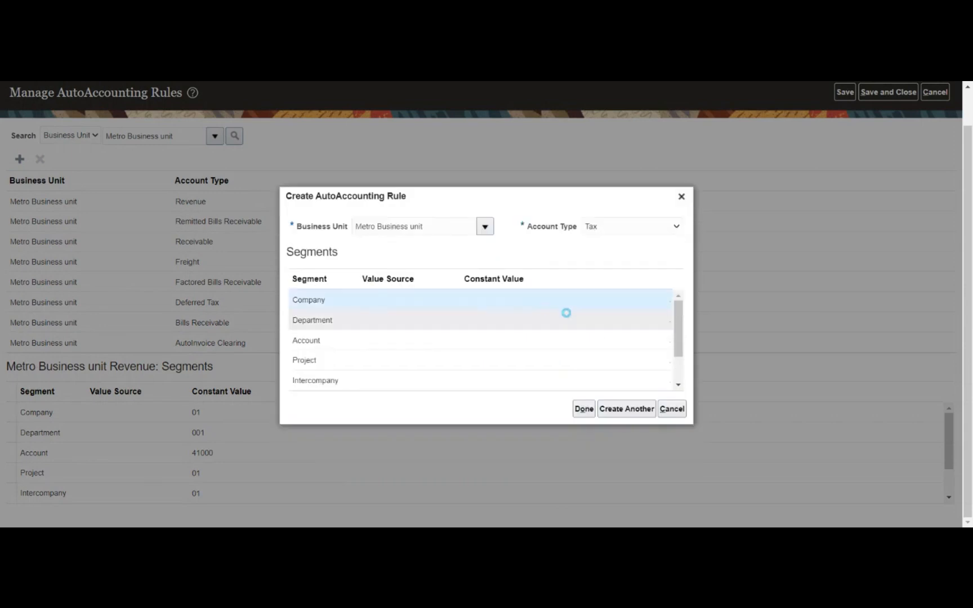
pyautogui.click(612, 301)
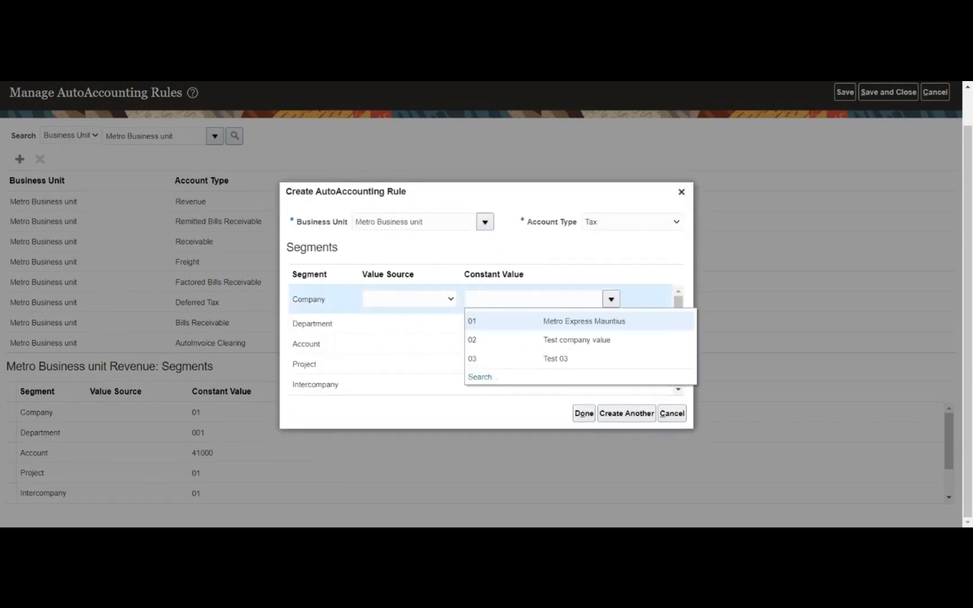
pyautogui.click(595, 319)
pyautogui.click(593, 332)
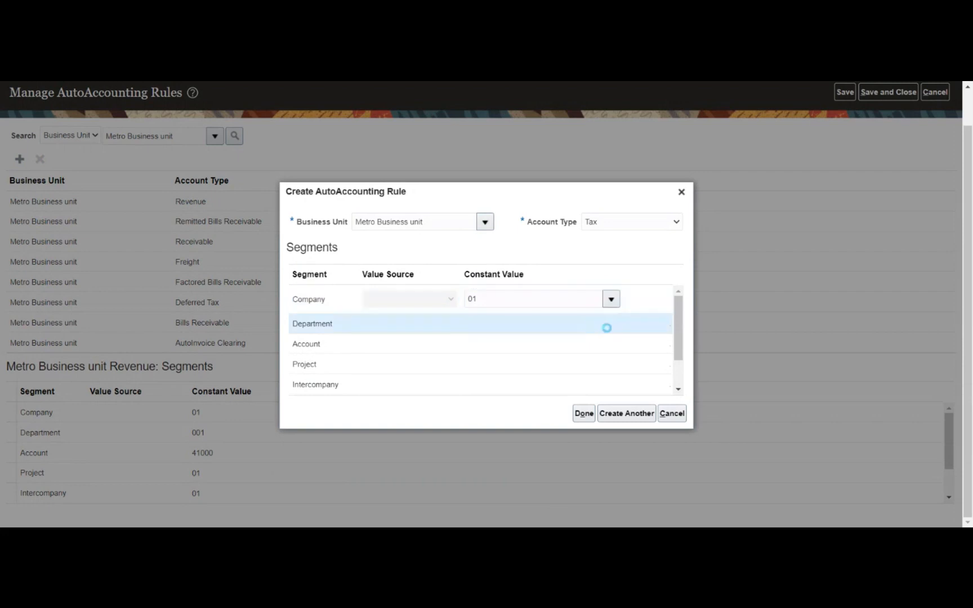
pyautogui.click(609, 320)
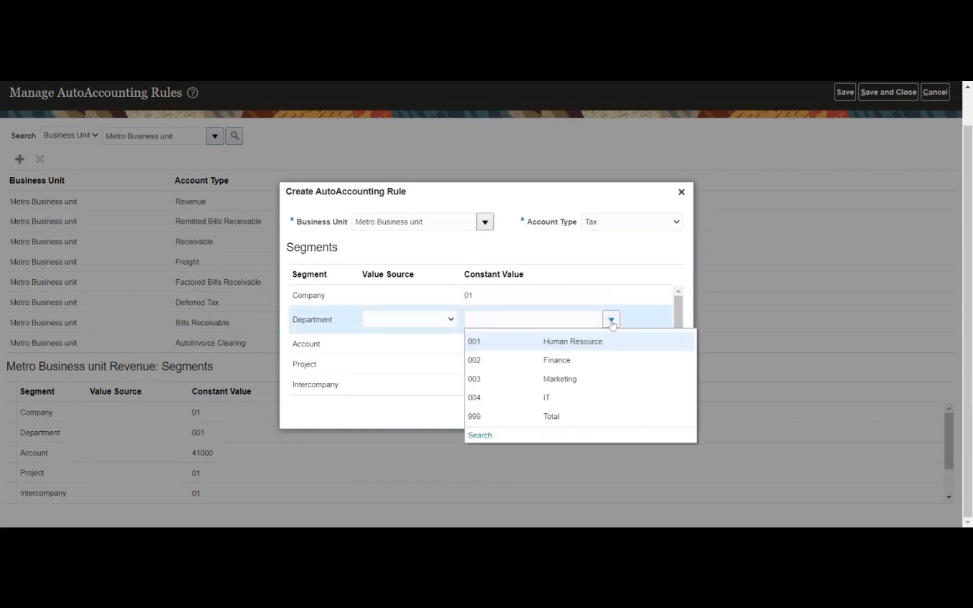
pyautogui.click(578, 347)
# - Set the Account segment to 13300 VAT Receivable through the account value search
pyautogui.click(575, 353)
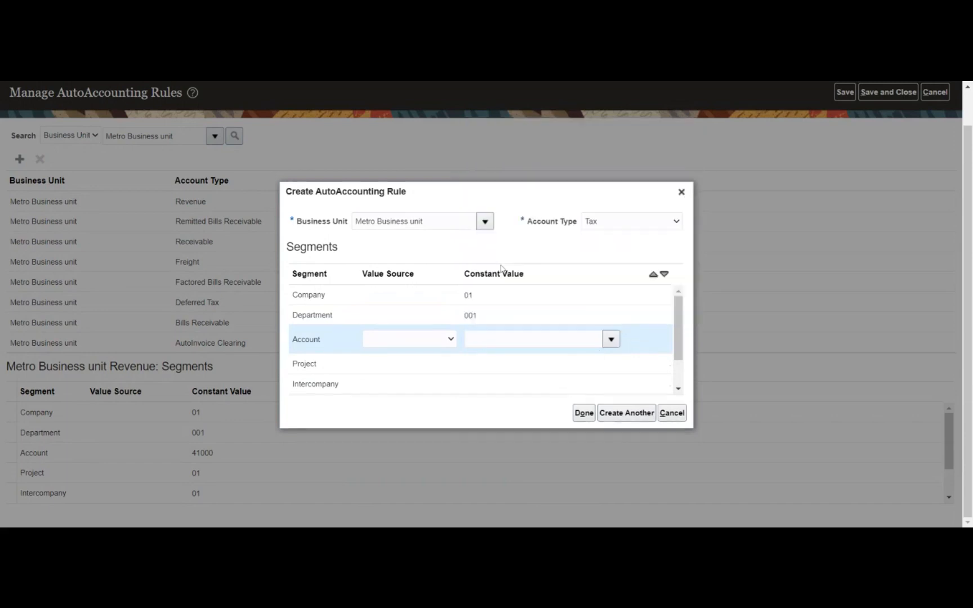
pyautogui.click(611, 339)
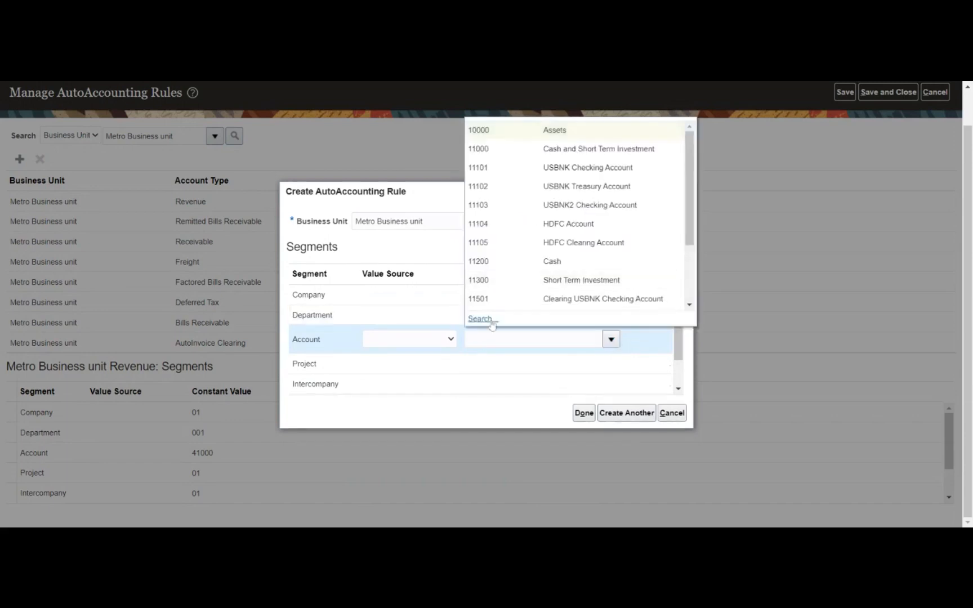
pyautogui.click(473, 318)
pyautogui.click(552, 317)
pyautogui.scroll(-6, 524, 346)
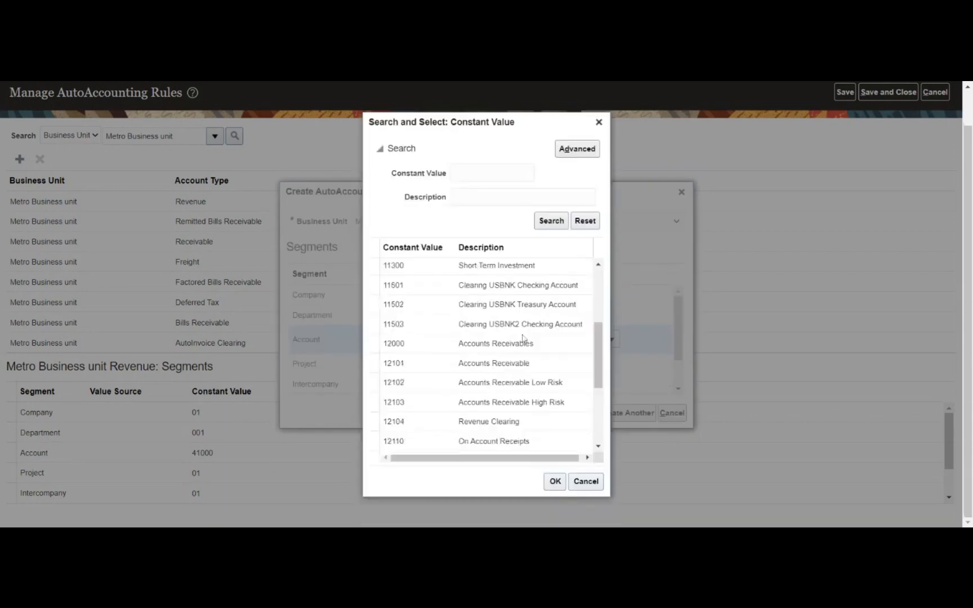
pyautogui.scroll(-3, 521, 336)
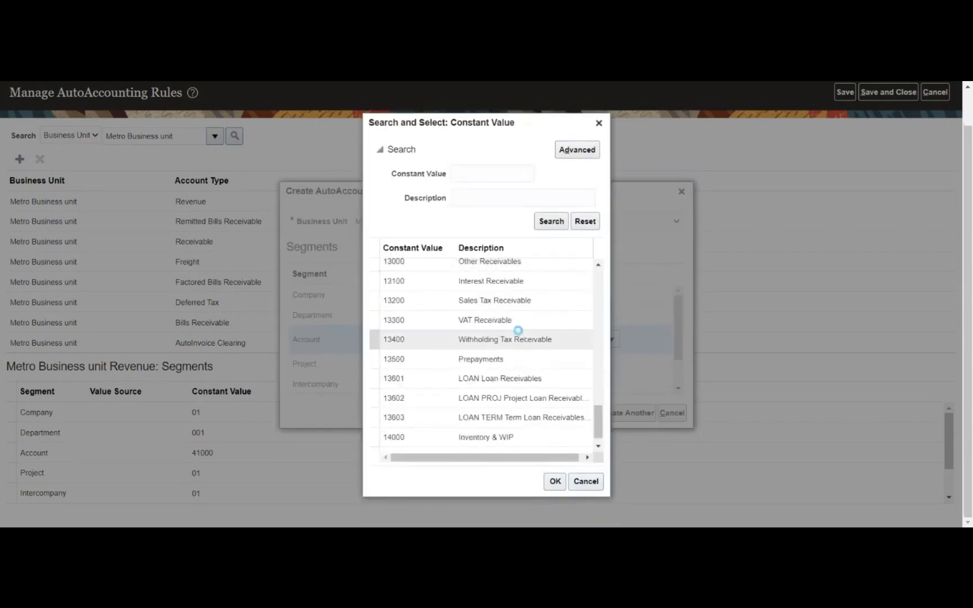
pyautogui.scroll(-2, 515, 327)
pyautogui.scroll(2, 503, 315)
pyautogui.click(496, 319)
pyautogui.click(555, 481)
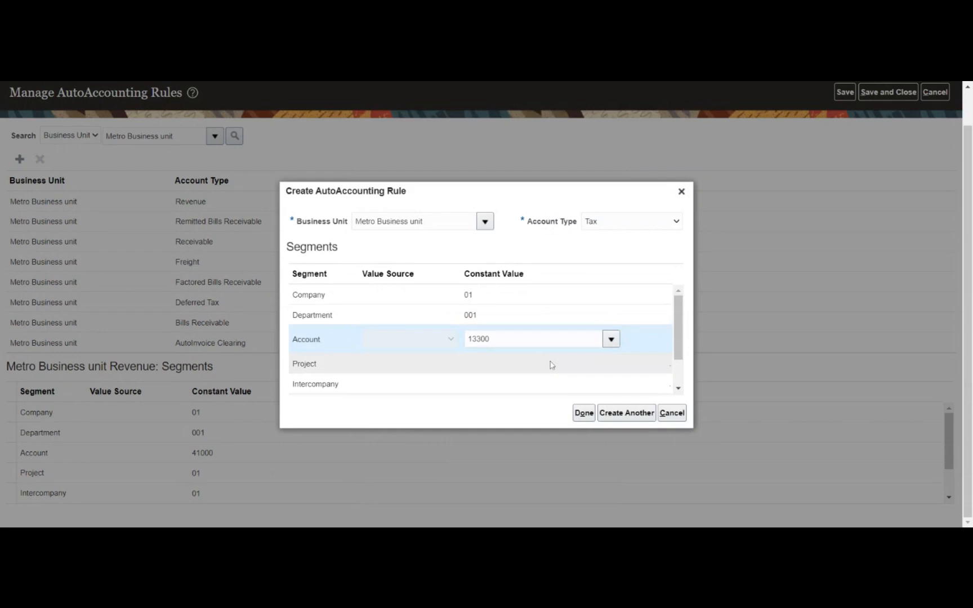
# - Set Project and Intercompany to 01 and finish the Tax rule
pyautogui.click(605, 365)
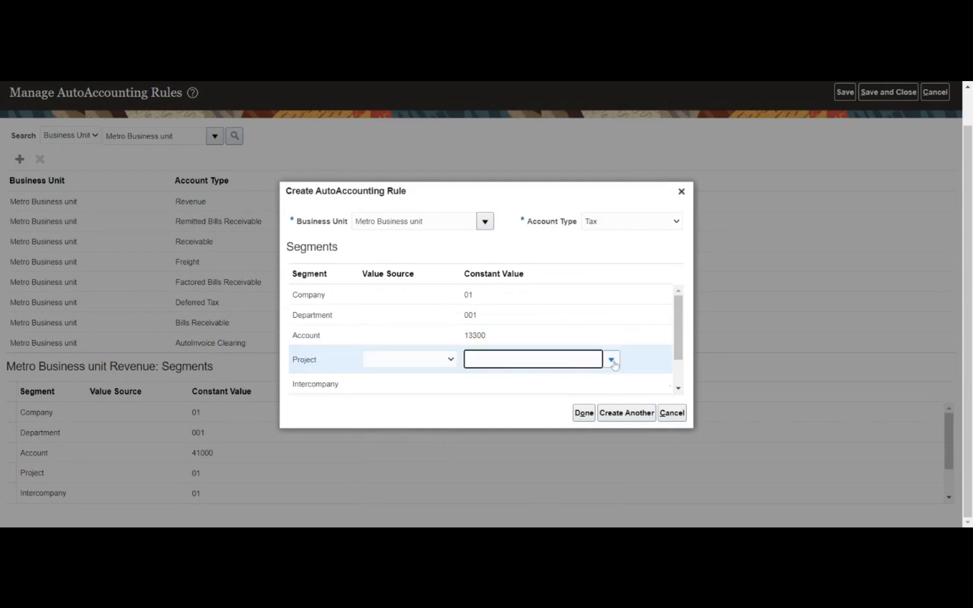
pyautogui.click(612, 361)
pyautogui.click(541, 382)
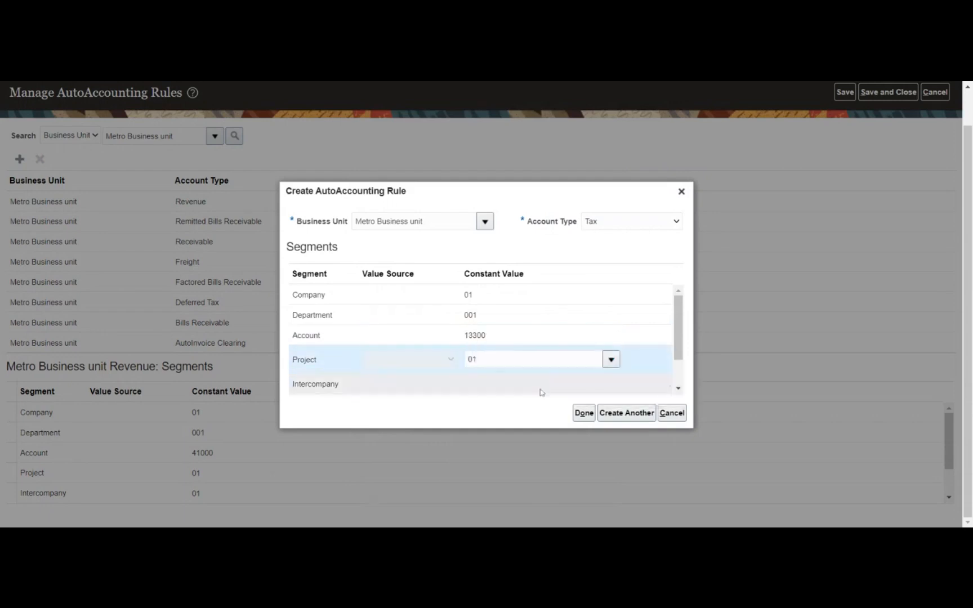
pyautogui.click(542, 389)
pyautogui.click(611, 380)
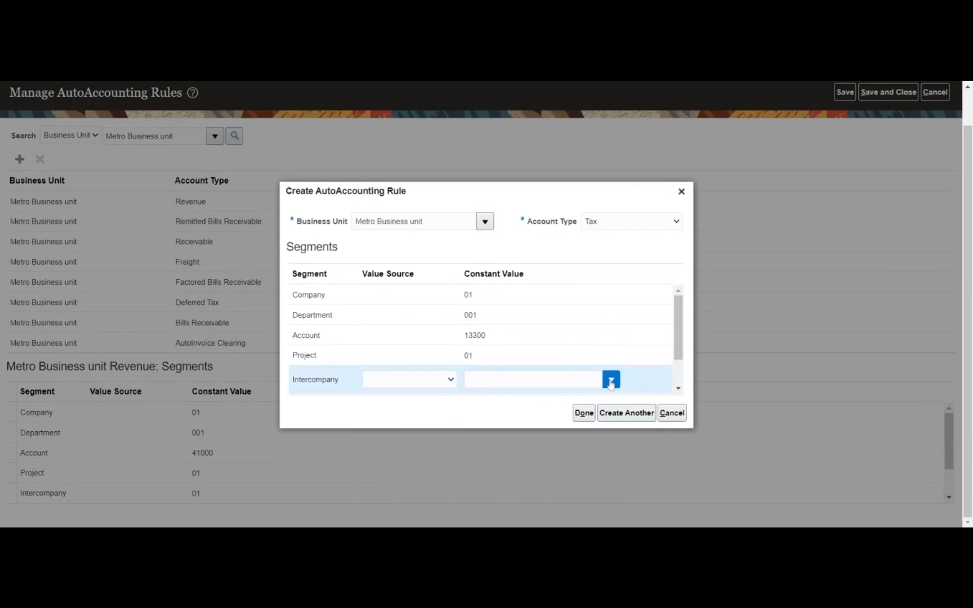
pyautogui.click(534, 401)
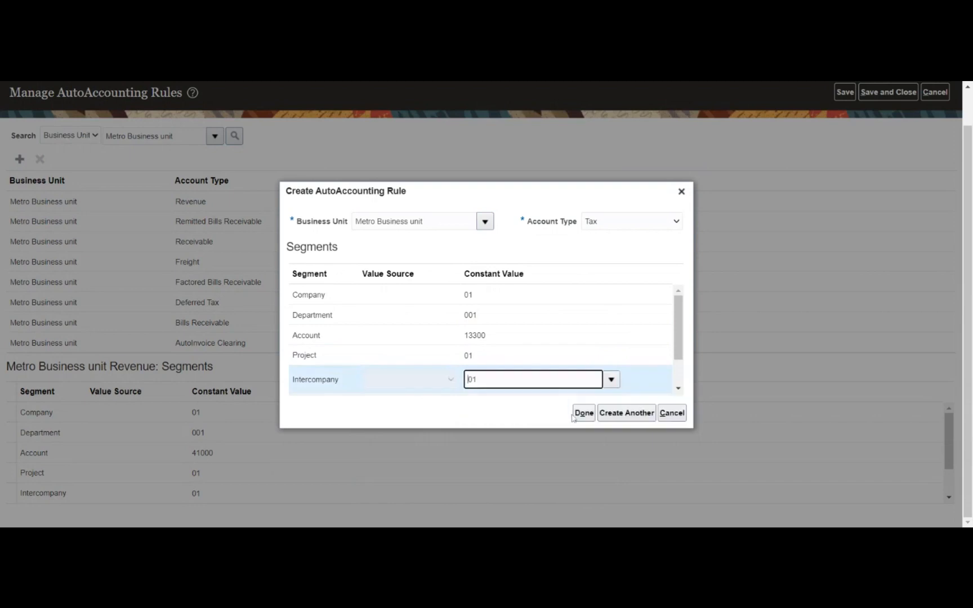
pyautogui.click(583, 414)
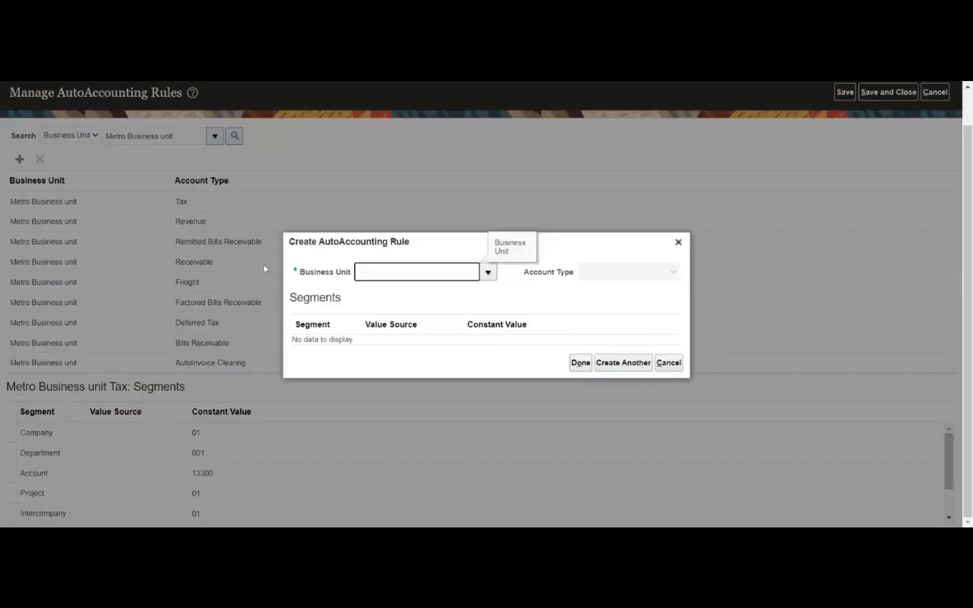
# - Choose Metro Business unit with Company 01 and Department 001 for the next rule
pyautogui.click(488, 272)
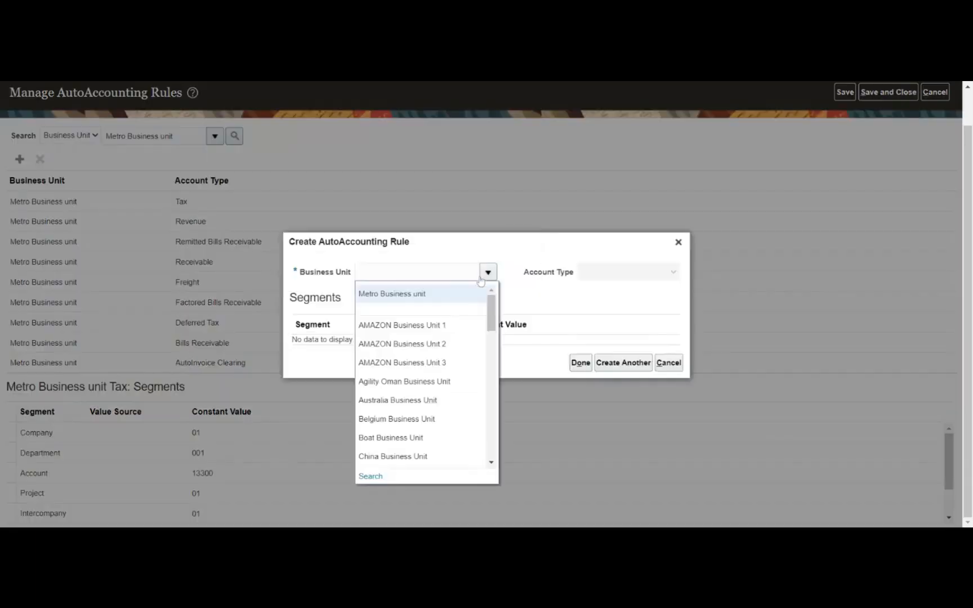
pyautogui.click(460, 291)
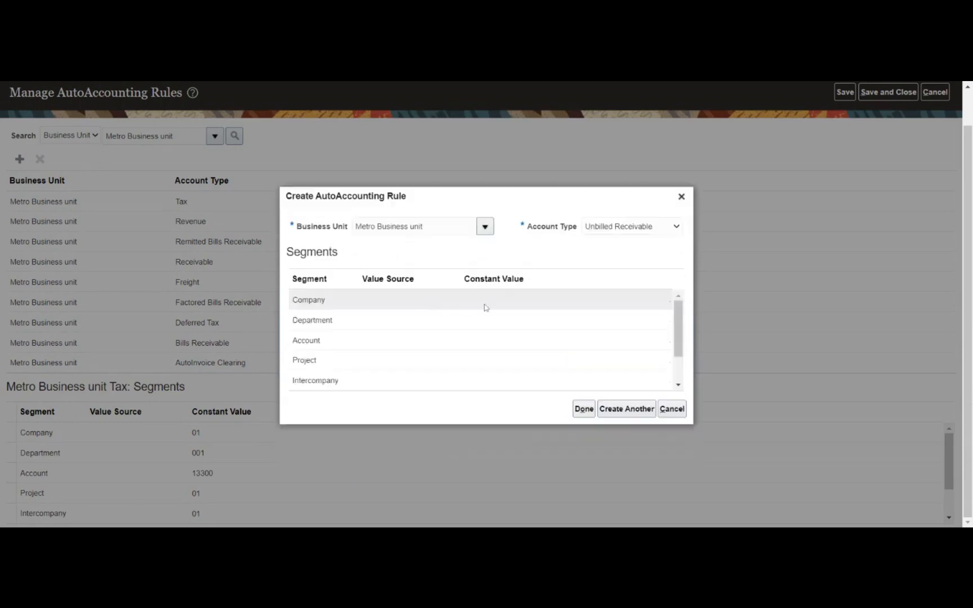
pyautogui.click(484, 307)
pyautogui.click(610, 299)
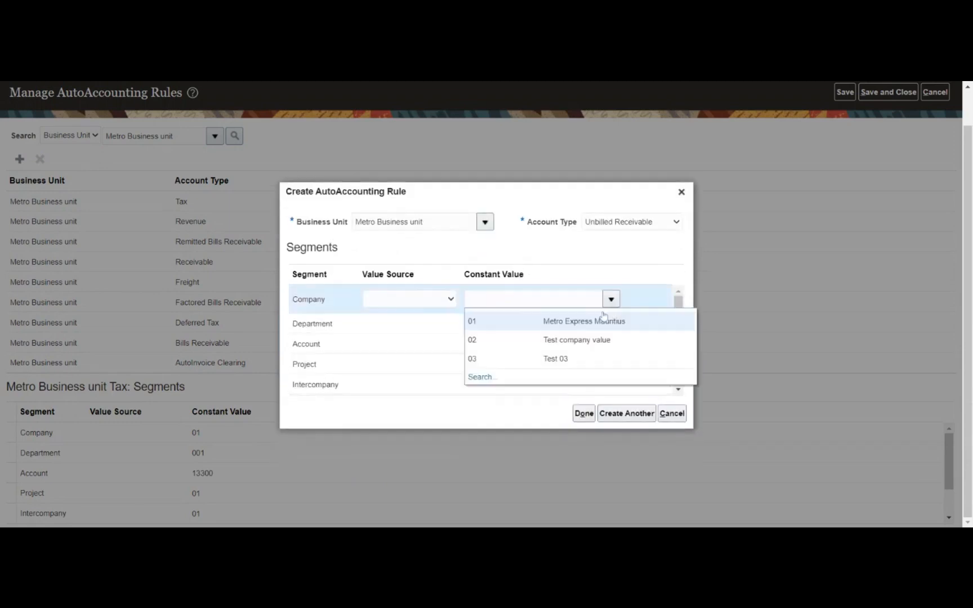
pyautogui.click(580, 323)
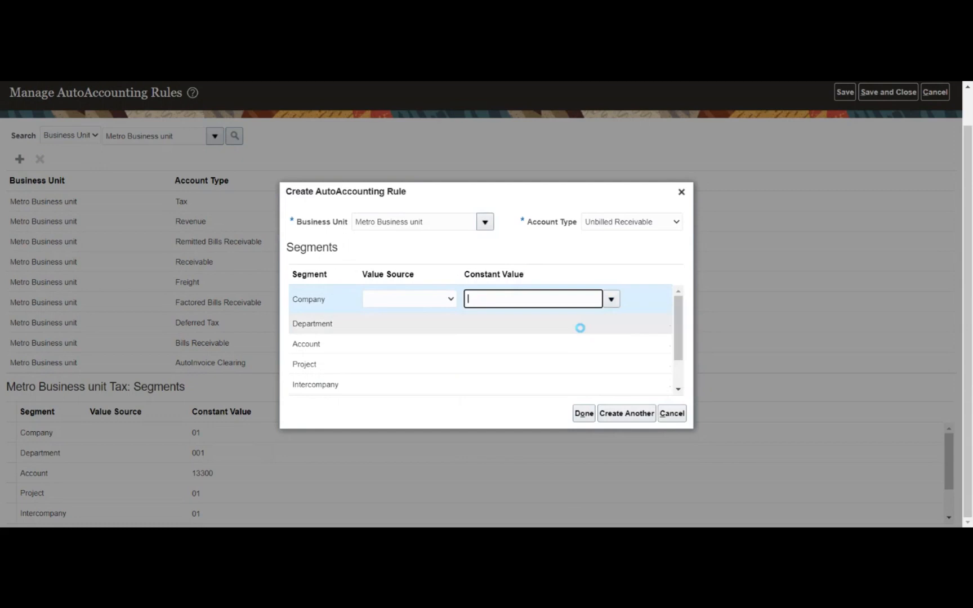
pyautogui.click(611, 319)
pyautogui.click(580, 339)
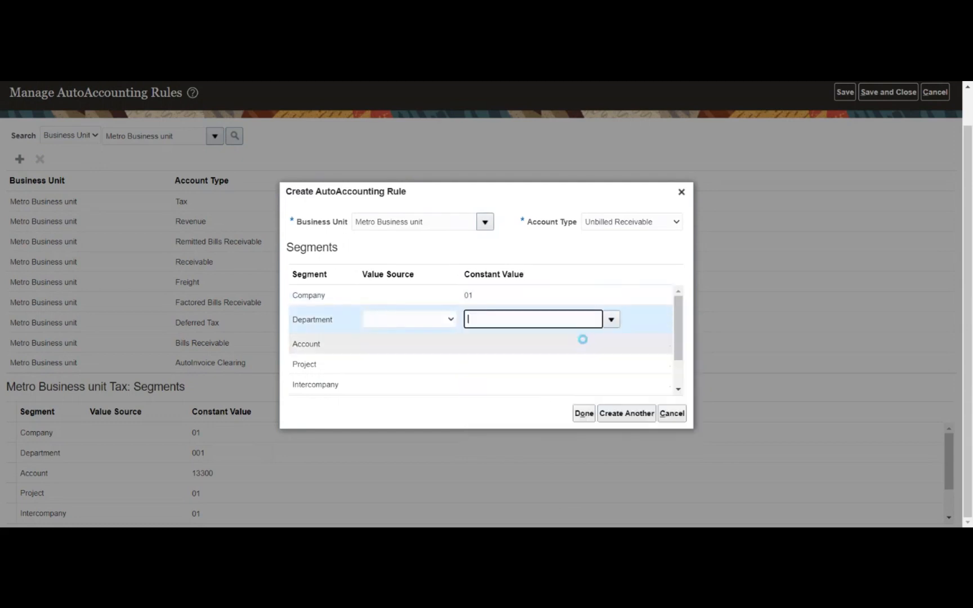
# - Set the Account segment to 12310 Unbilled Receivables through the account value search
pyautogui.click(585, 344)
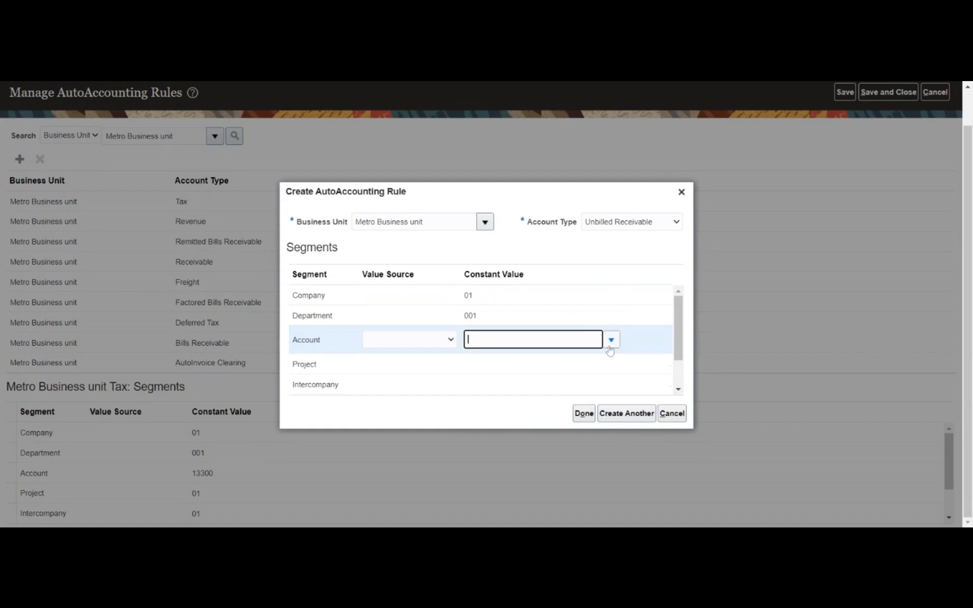
pyautogui.click(611, 340)
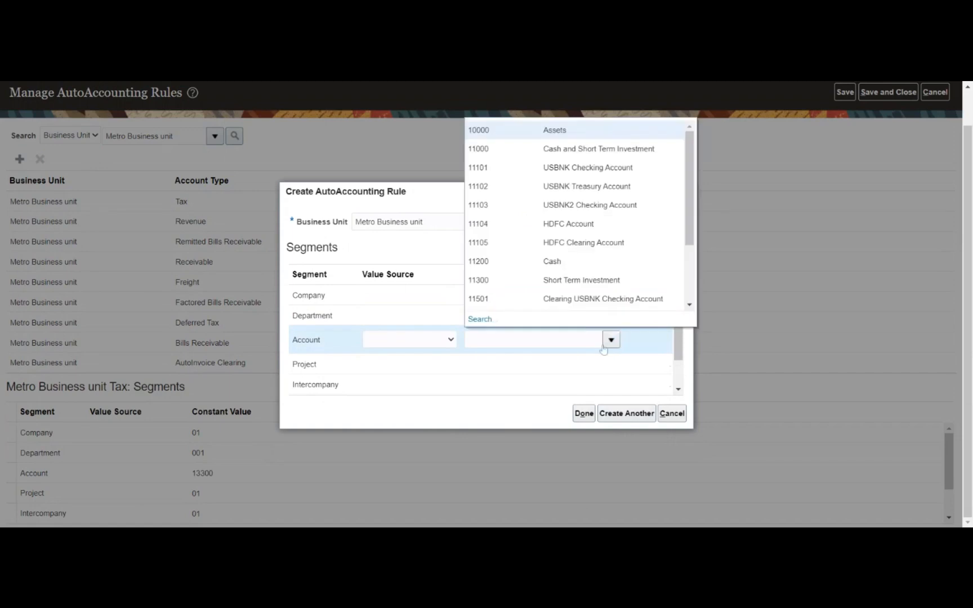
pyautogui.click(473, 321)
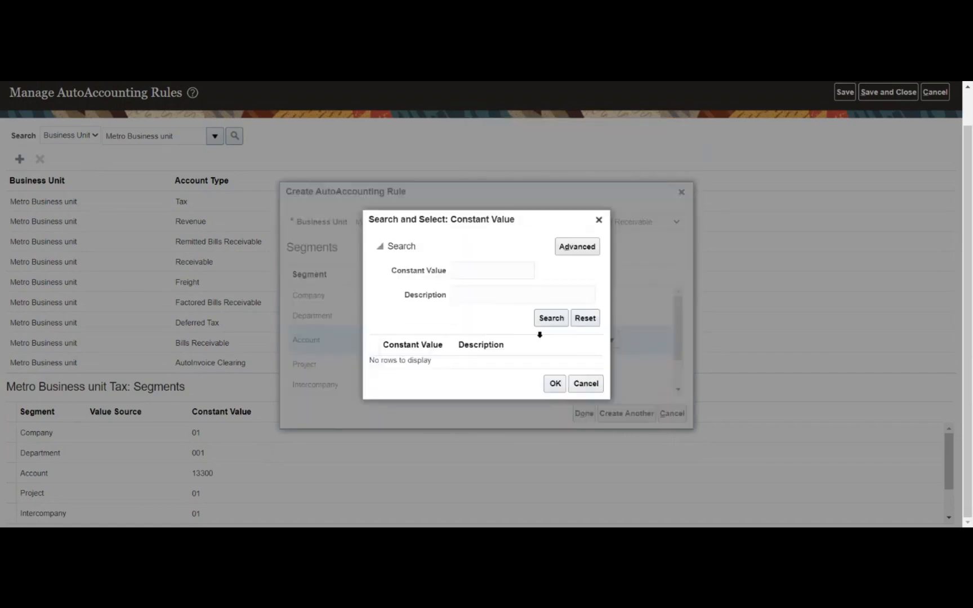
pyautogui.click(551, 319)
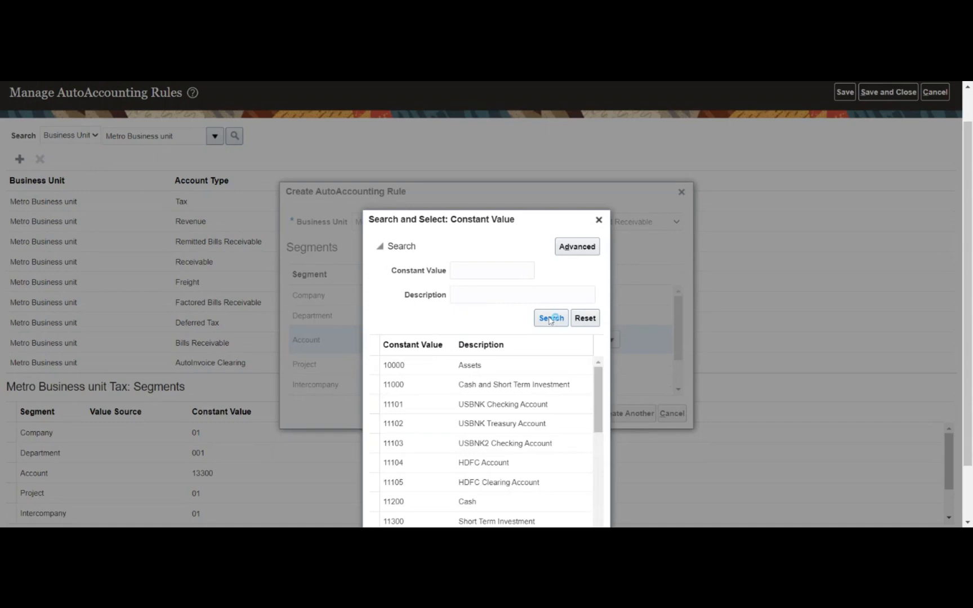
pyautogui.moveTo(534, 128); pyautogui.dragTo(449, 125)
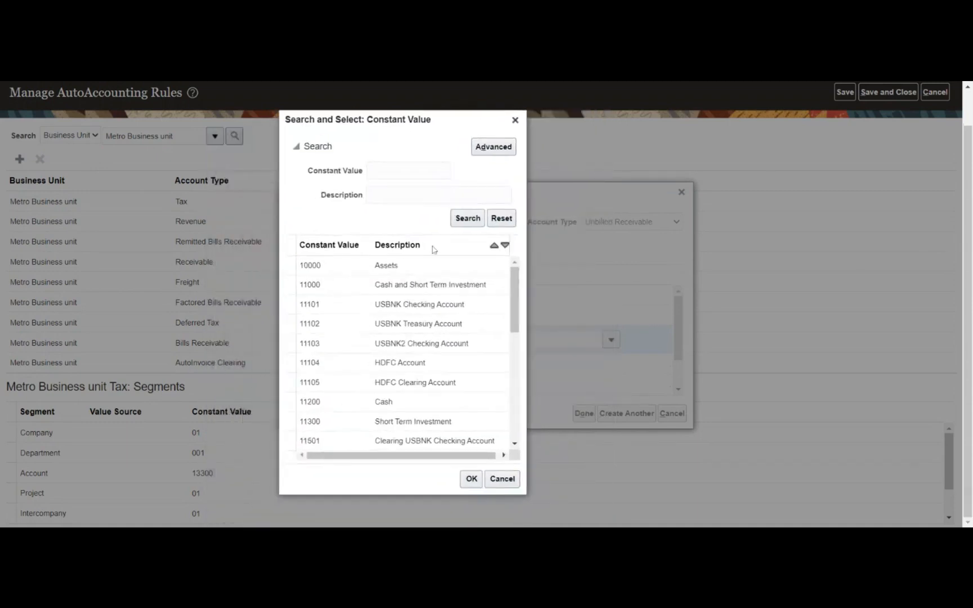
pyautogui.scroll(-6, 445, 287)
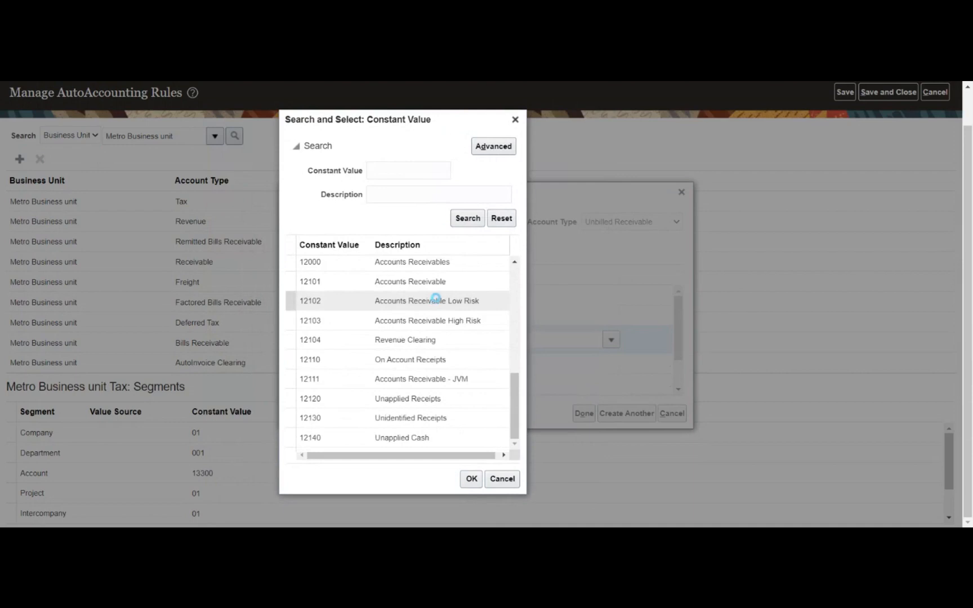
pyautogui.scroll(-2, 435, 300)
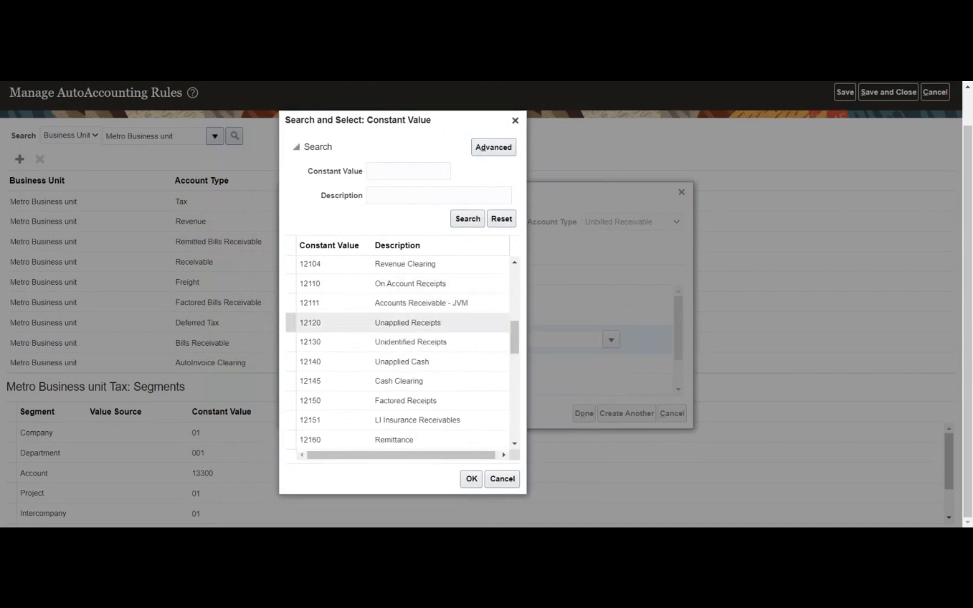
pyautogui.scroll(-2, 450, 326)
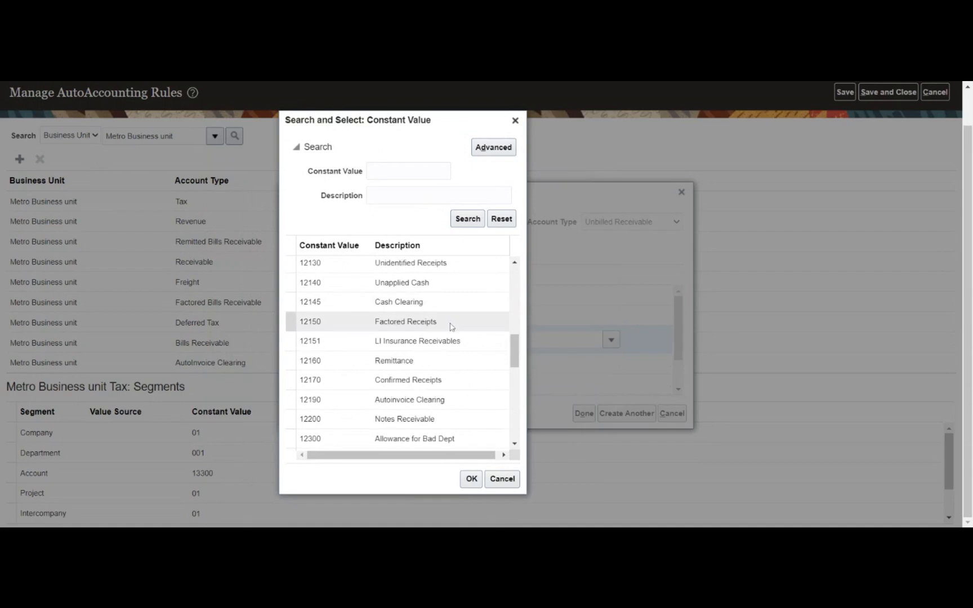
pyautogui.scroll(-2, 434, 375)
pyautogui.doubleClick(434, 375)
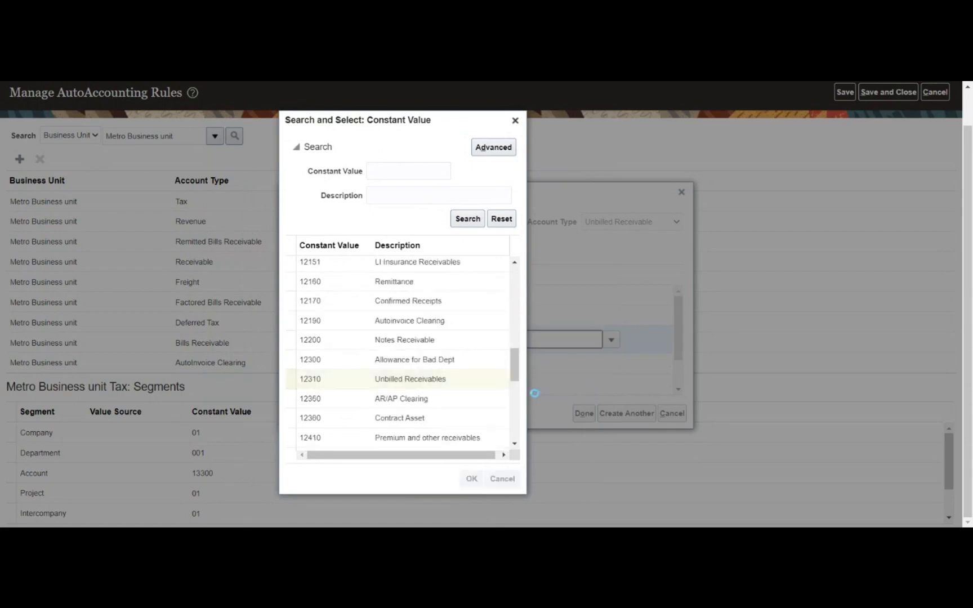
# - Enter 01 for Project and Intercompany, save the Unbilled Receivable rule, and begin another
pyautogui.click(612, 363)
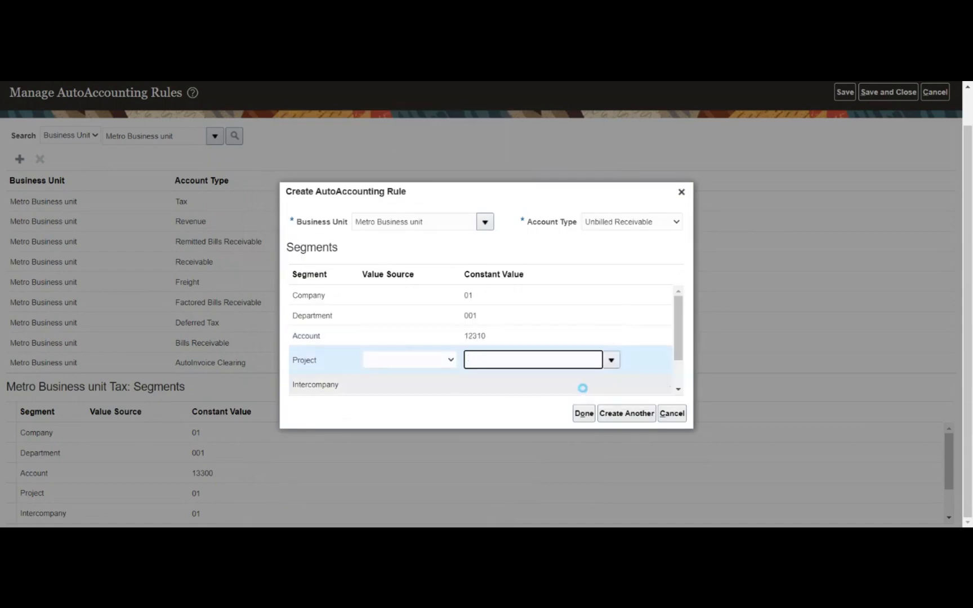
pyautogui.write('01')
pyautogui.click(612, 383)
pyautogui.click(611, 382)
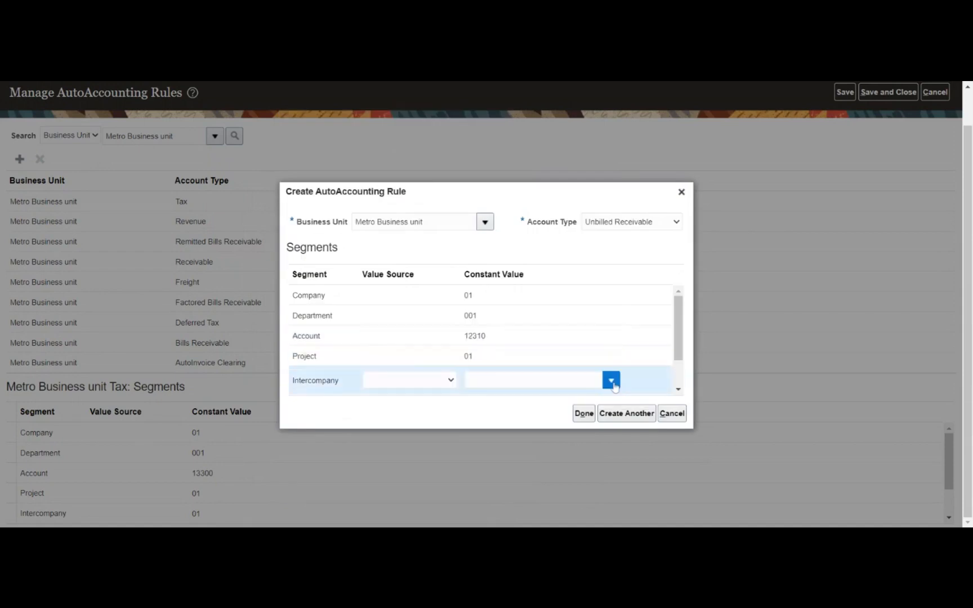
pyautogui.click(554, 405)
pyautogui.write('01')
pyautogui.click(584, 414)
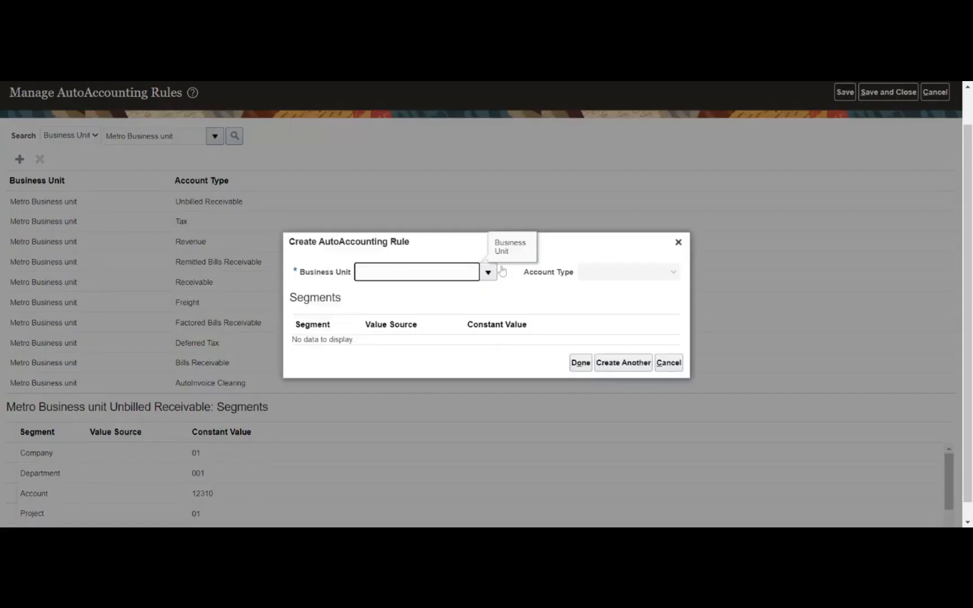
pyautogui.click(487, 272)
# - Start a Metro Business unit Unearned Revenue rule with Company 01 and Department 001
pyautogui.click(446, 297)
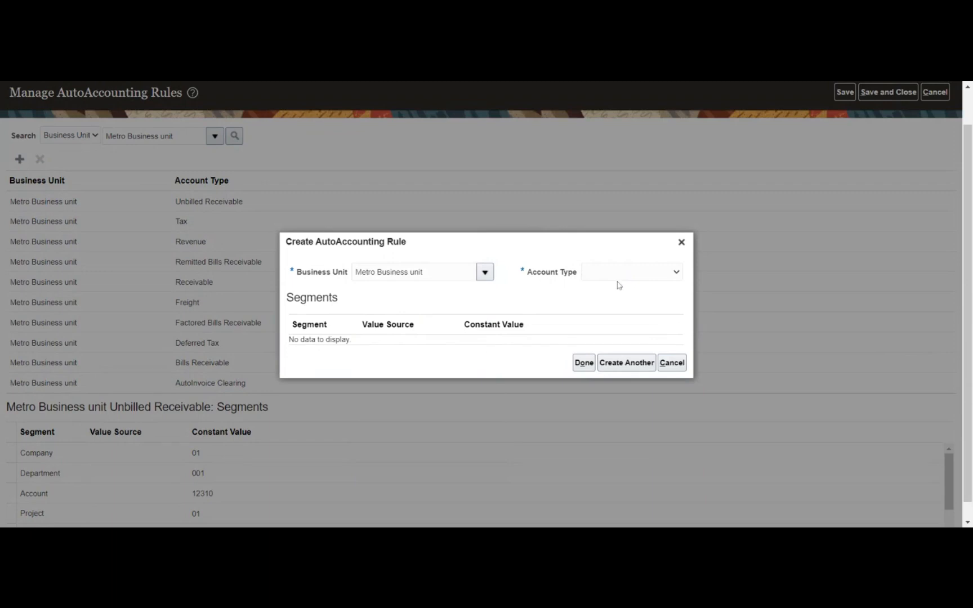
pyautogui.click(502, 347)
pyautogui.click(491, 299)
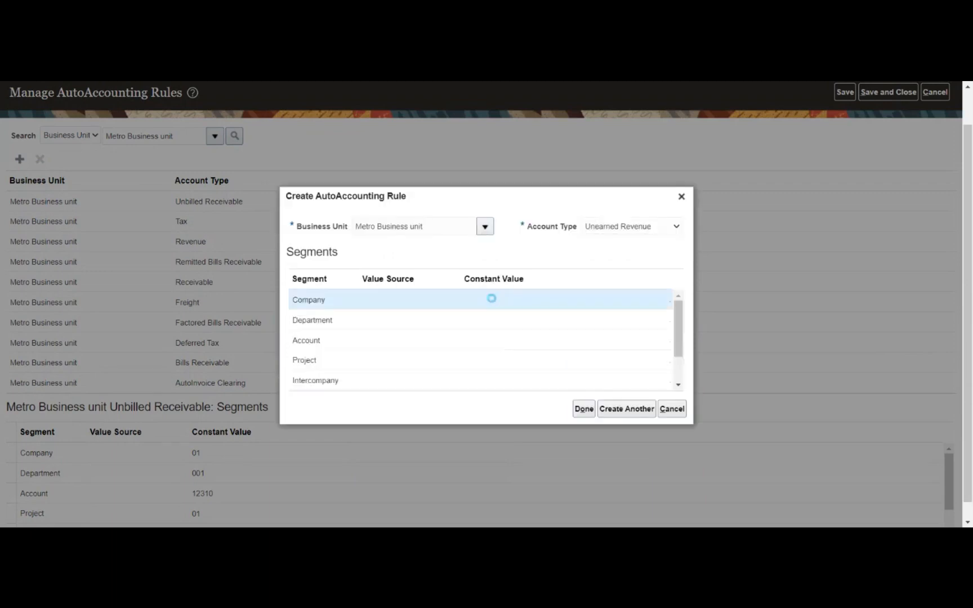
pyautogui.click(611, 301)
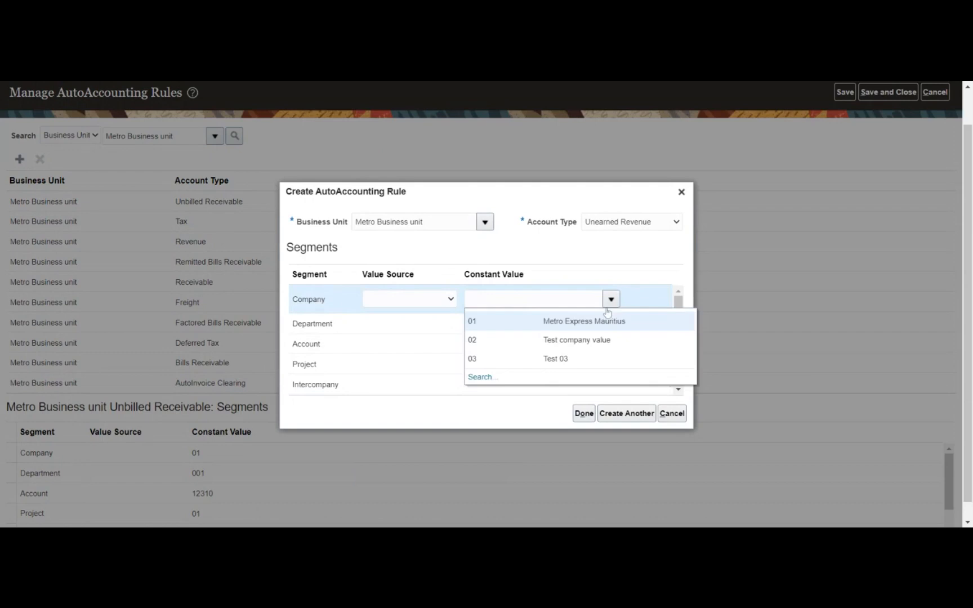
pyautogui.click(586, 320)
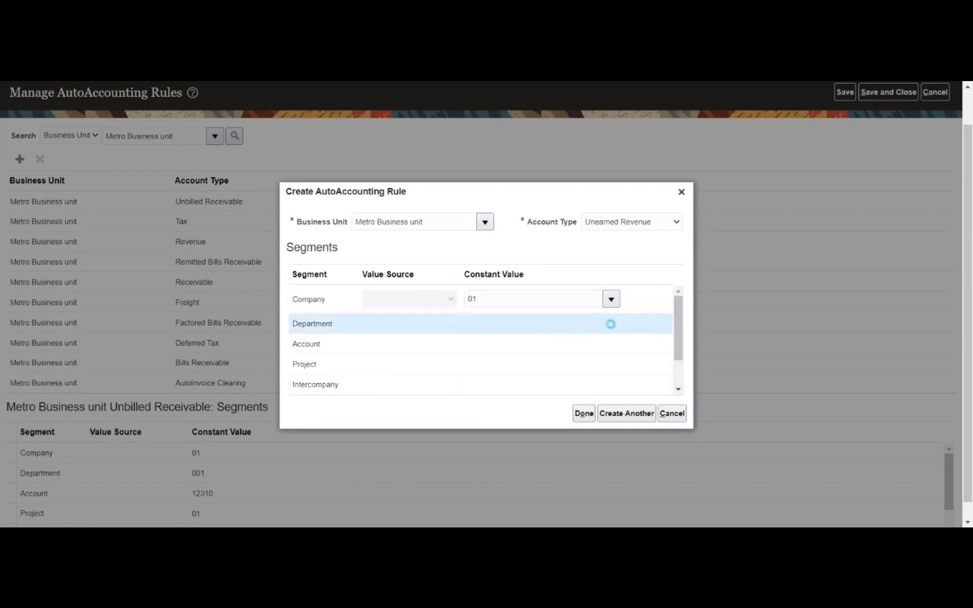
pyautogui.click(611, 323)
pyautogui.click(611, 319)
pyautogui.click(582, 342)
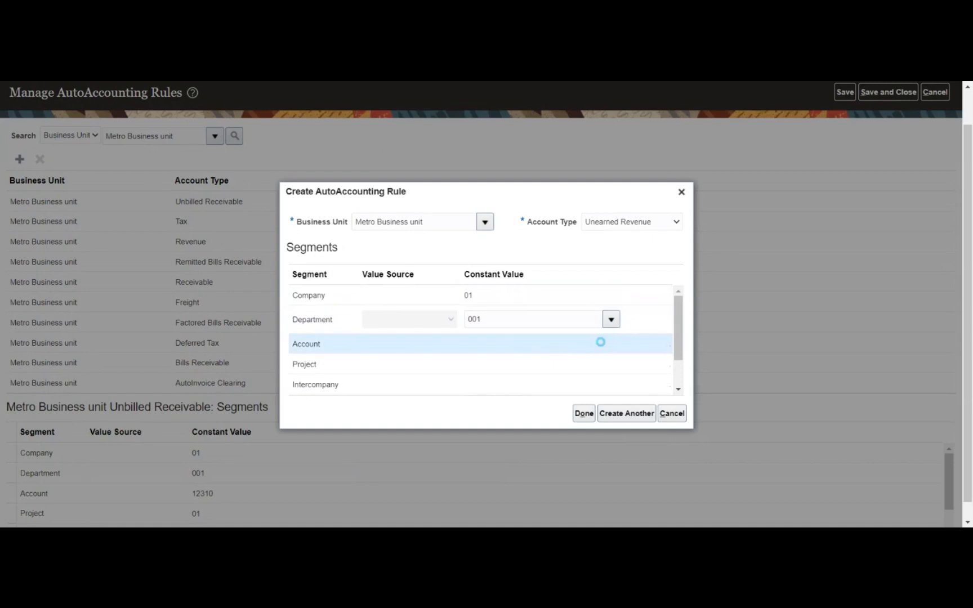
# - Search for account 12130 Unidentified Receipts and set it as the Account value
pyautogui.click(600, 341)
pyautogui.click(611, 339)
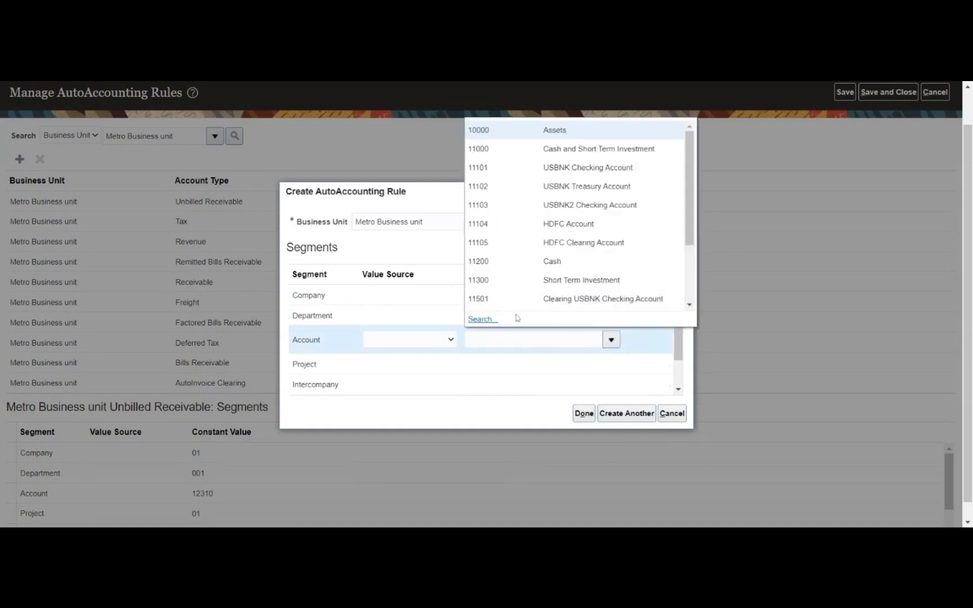
pyautogui.click(485, 320)
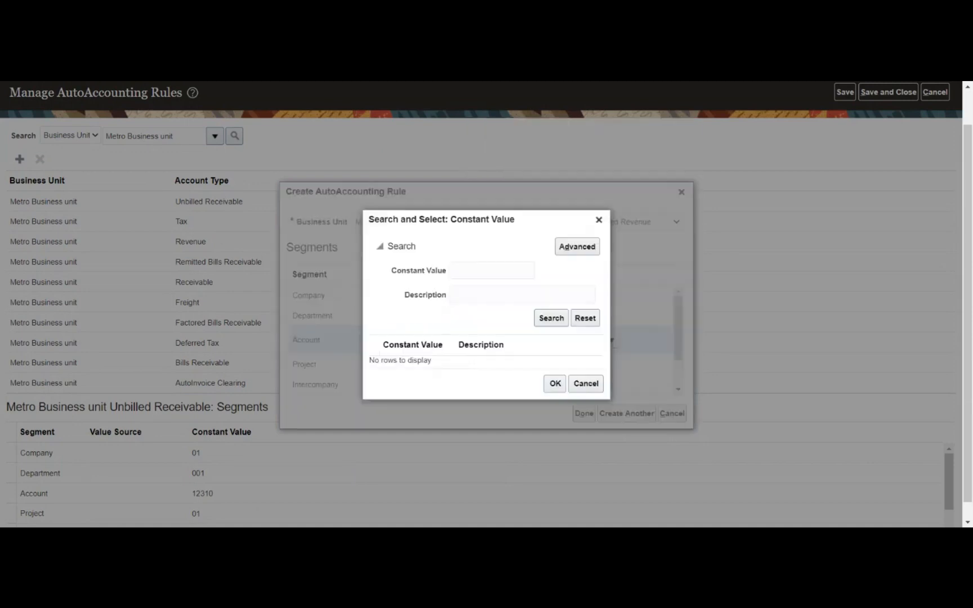
pyautogui.click(559, 319)
pyautogui.scroll(-3, 496, 331)
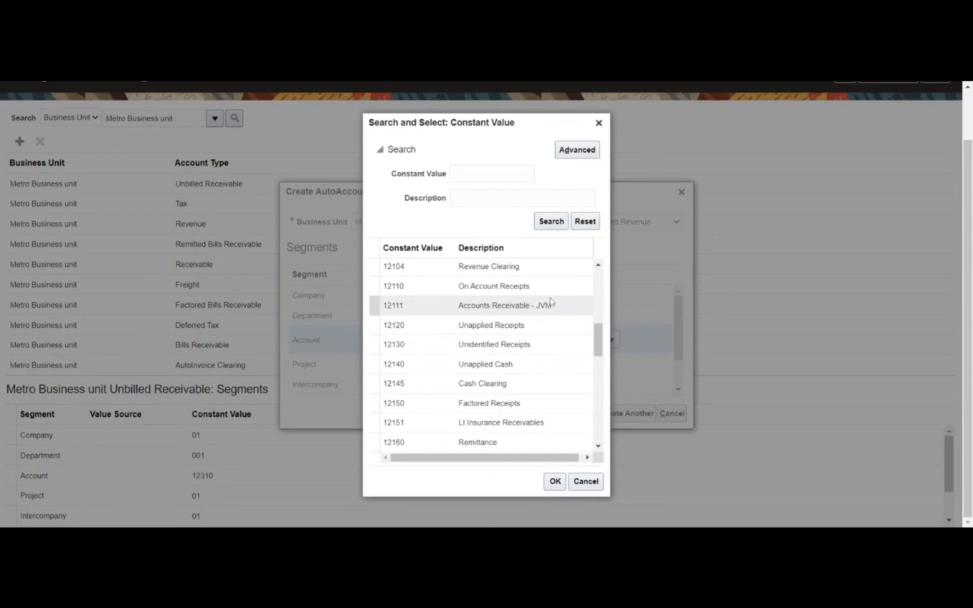
pyautogui.click(543, 344)
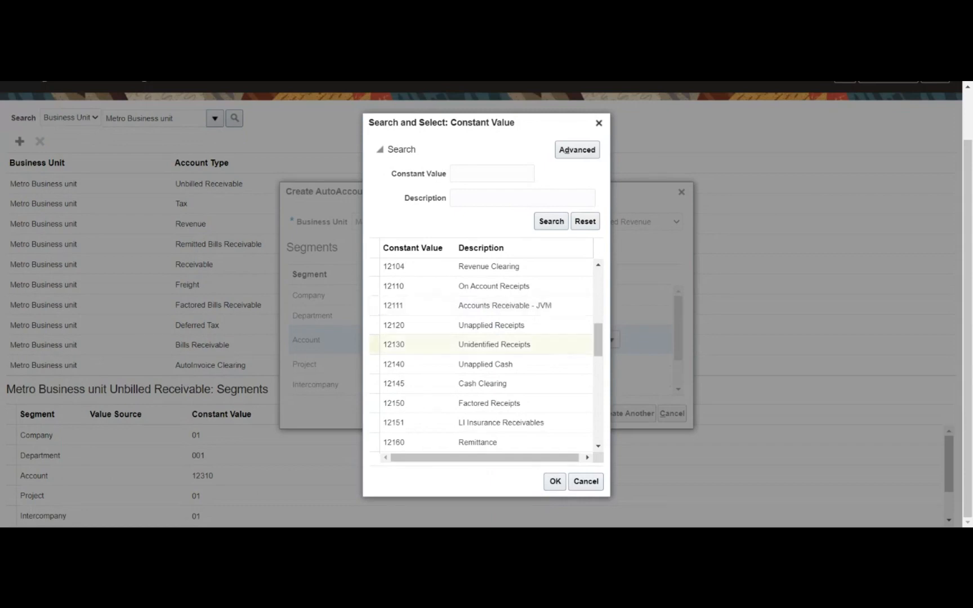
pyautogui.click(552, 481)
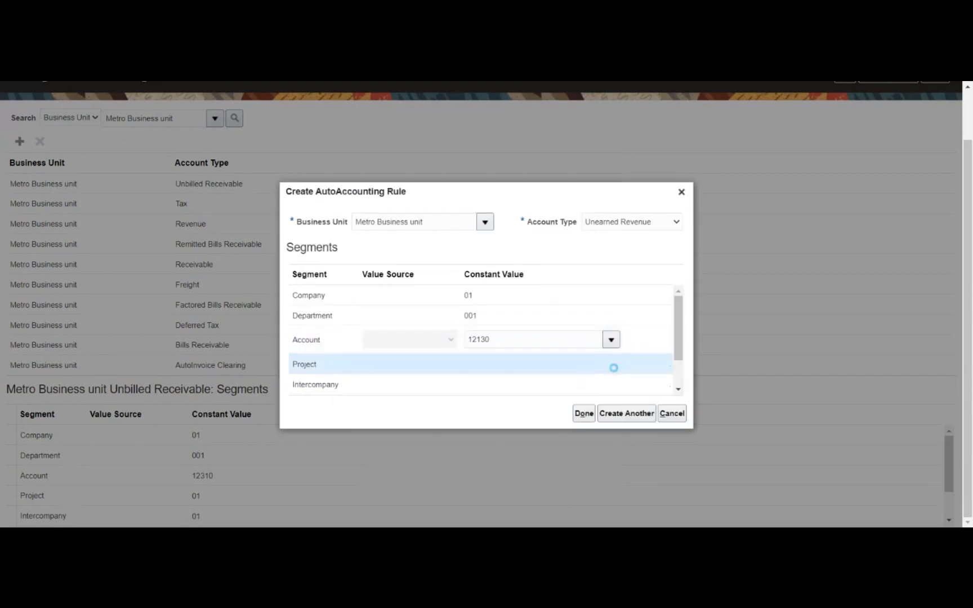
# - Set Project to 01, choose the Intercompany value, and finish the Unearned Revenue rule
pyautogui.click(613, 368)
pyautogui.click(611, 360)
pyautogui.click(509, 393)
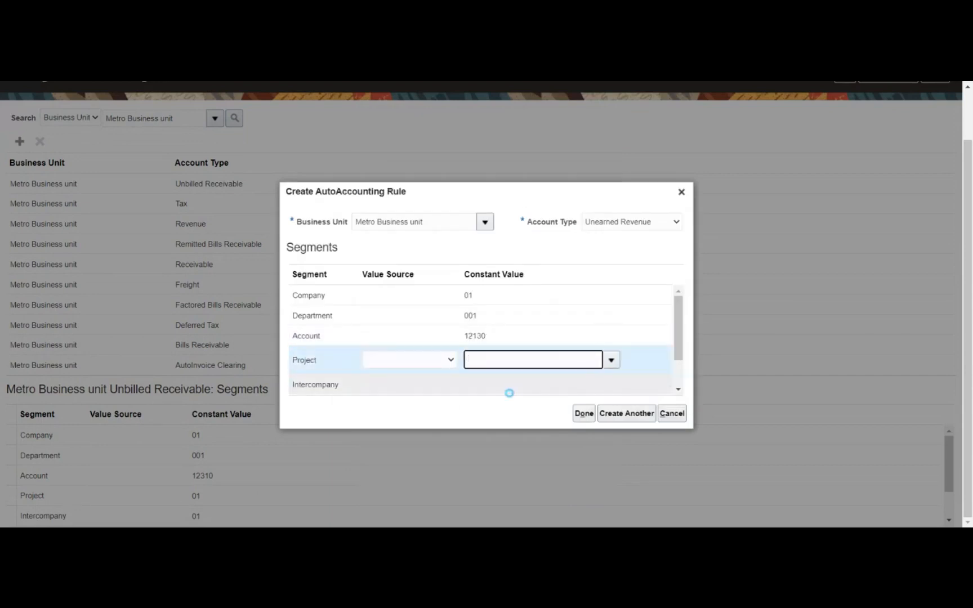
pyautogui.click(614, 387)
pyautogui.click(613, 382)
pyautogui.click(616, 385)
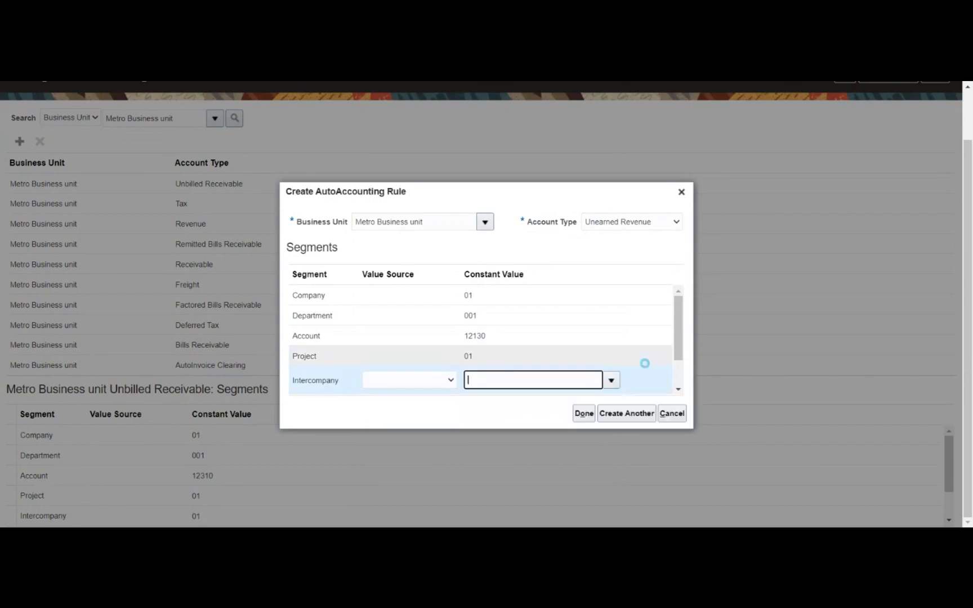
pyautogui.click(584, 414)
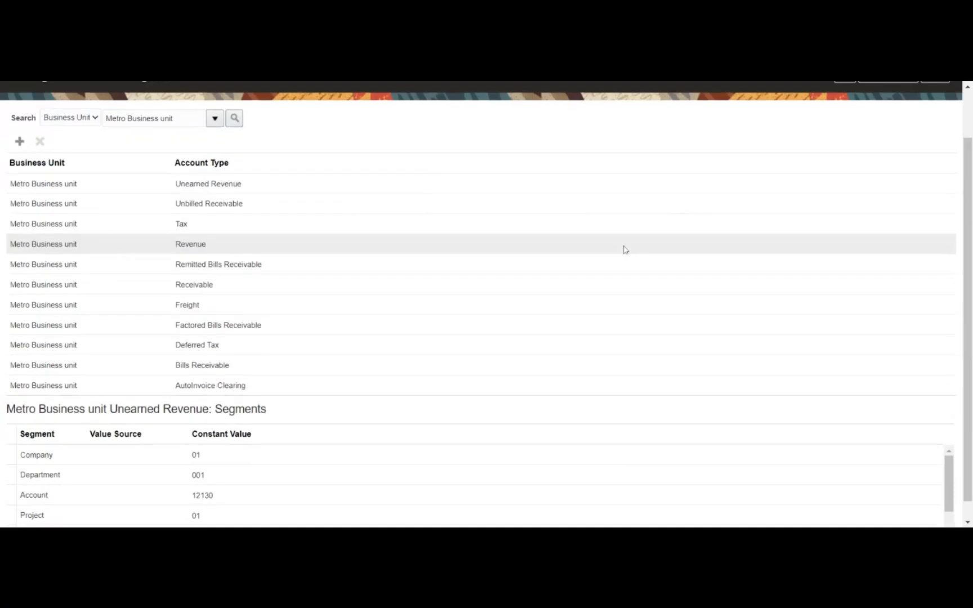
pyautogui.click(19, 141)
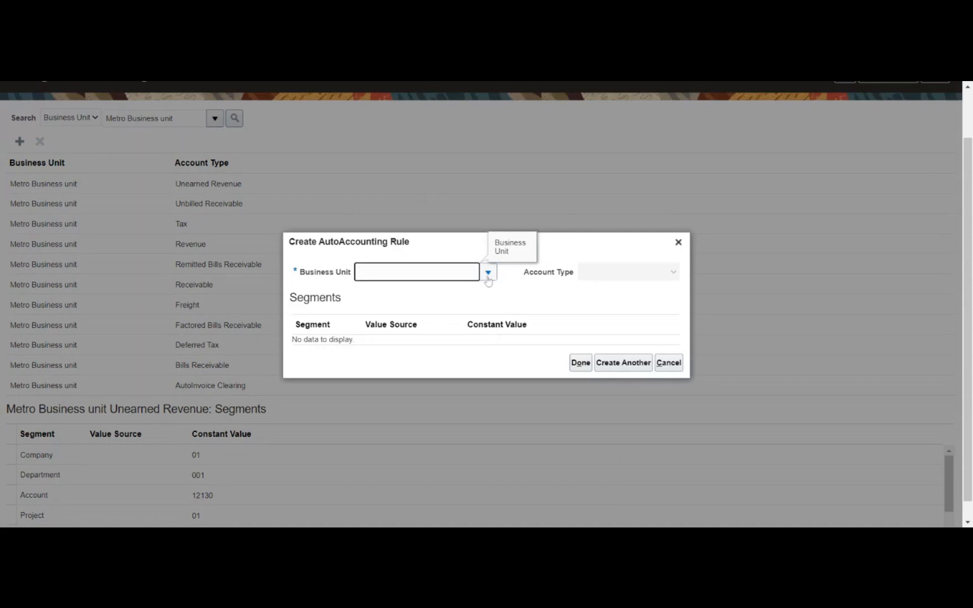
# - Start a Metro Business unit Unpaid Bills Receivable rule with Company 01 and Department 001
pyautogui.click(487, 276)
pyautogui.click(448, 295)
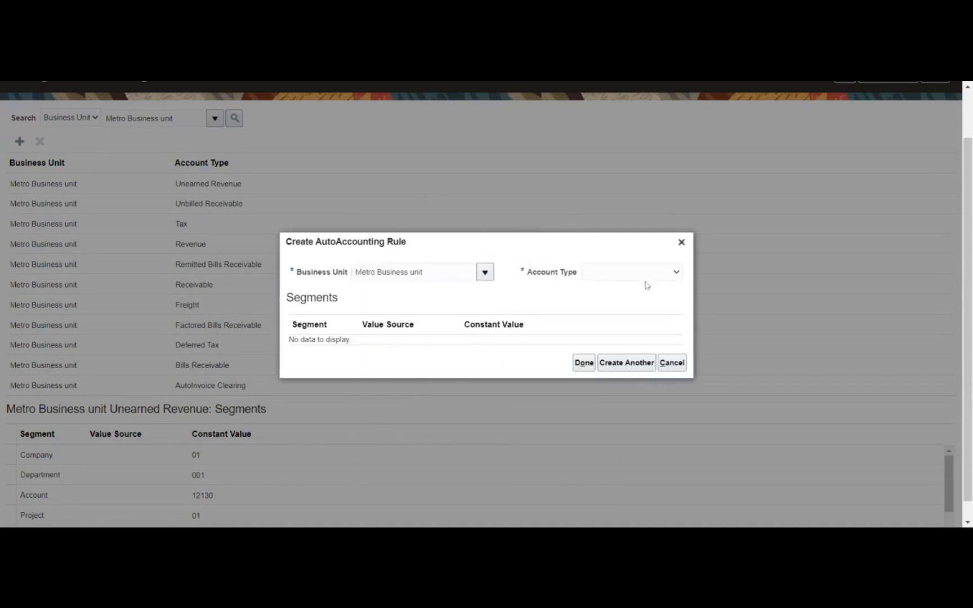
pyautogui.click(625, 297)
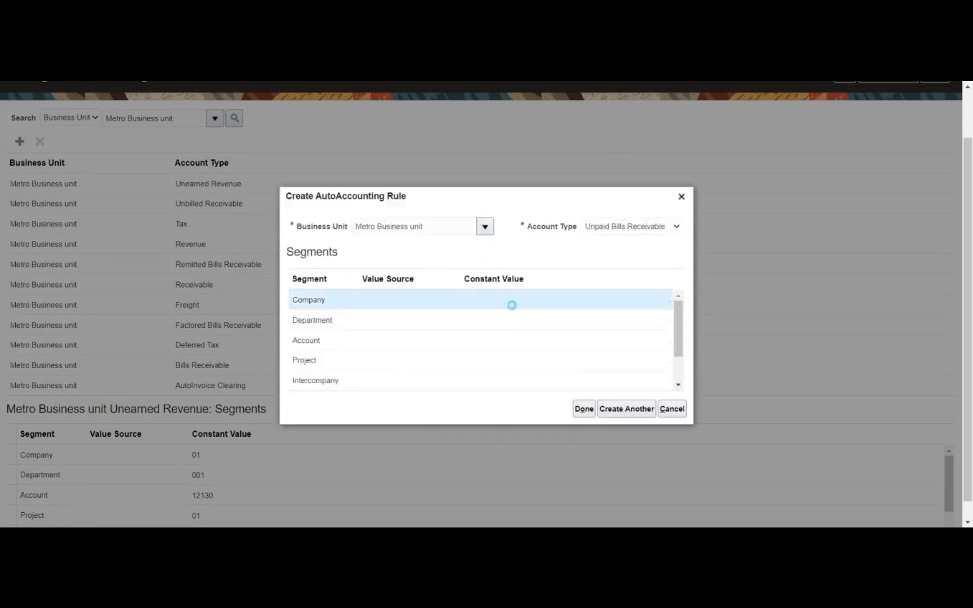
pyautogui.click(531, 302)
pyautogui.click(610, 300)
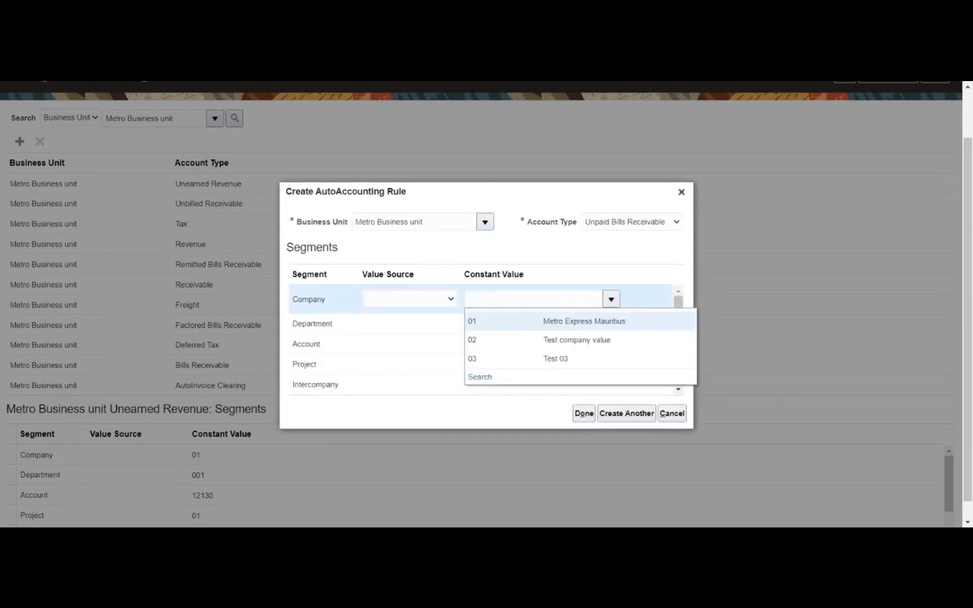
pyautogui.click(584, 321)
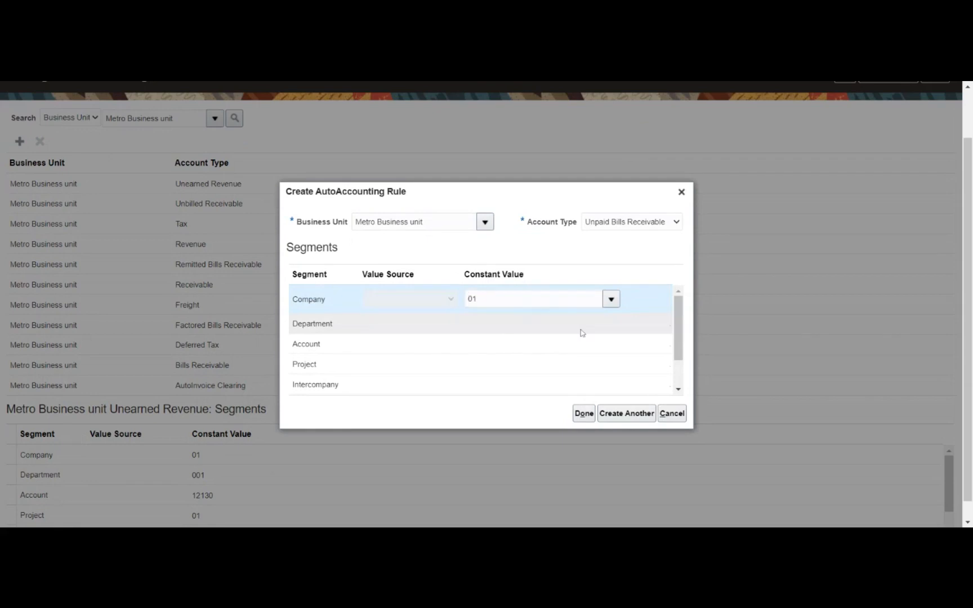
pyautogui.click(612, 322)
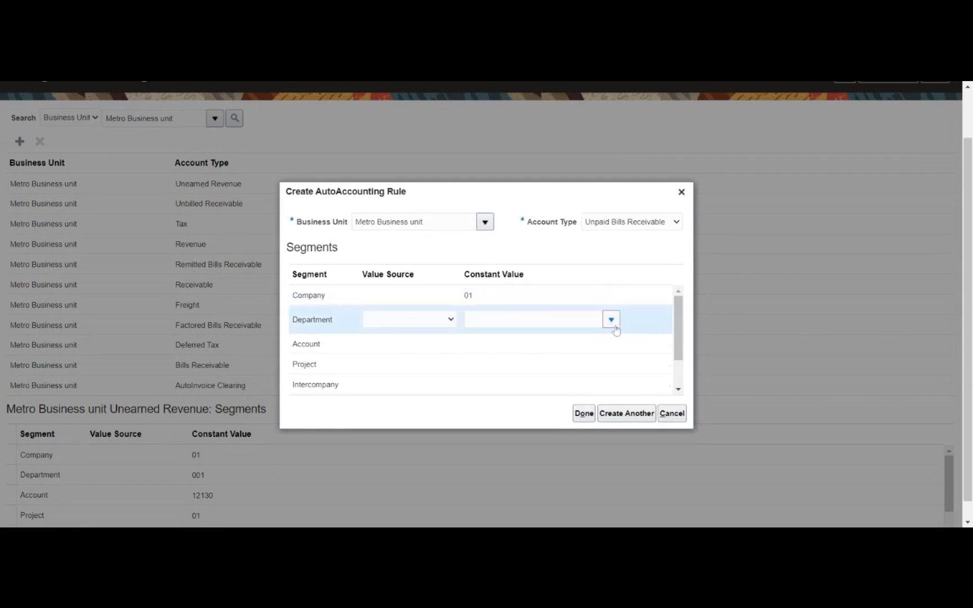
pyautogui.click(612, 320)
pyautogui.click(588, 342)
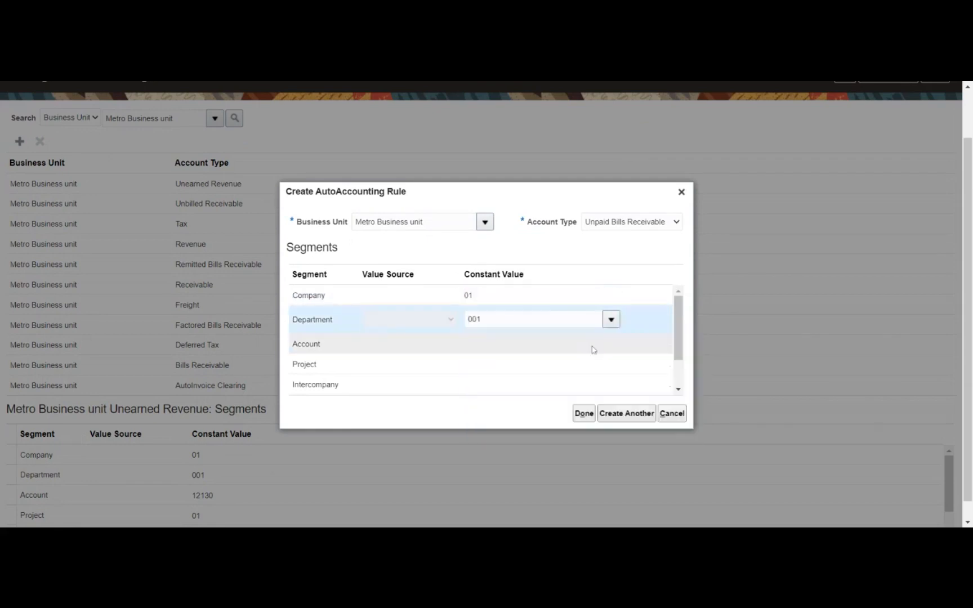
# - Search for account 12101 Accounts Receivable and set it as the Account constant
pyautogui.click(592, 347)
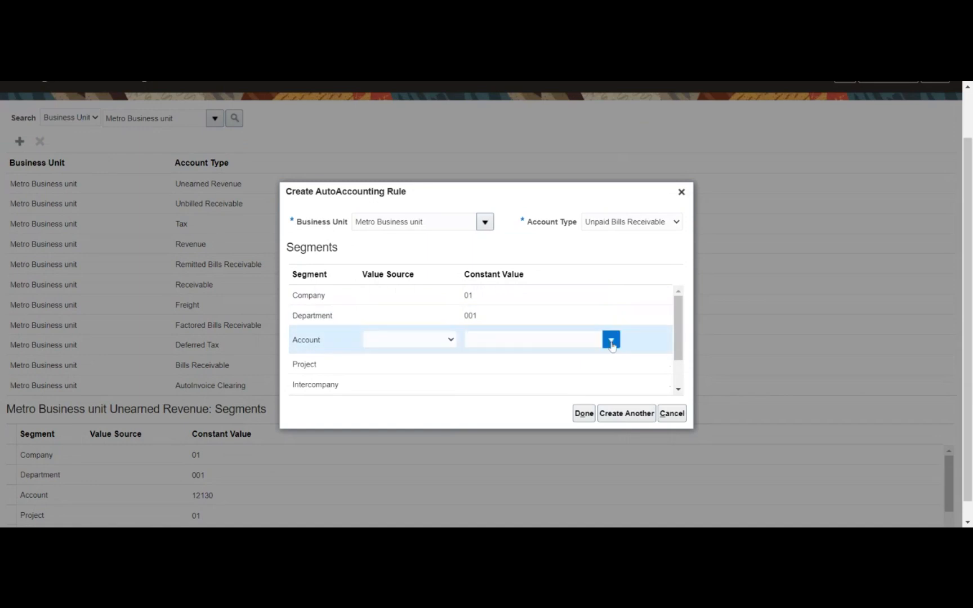
pyautogui.click(611, 340)
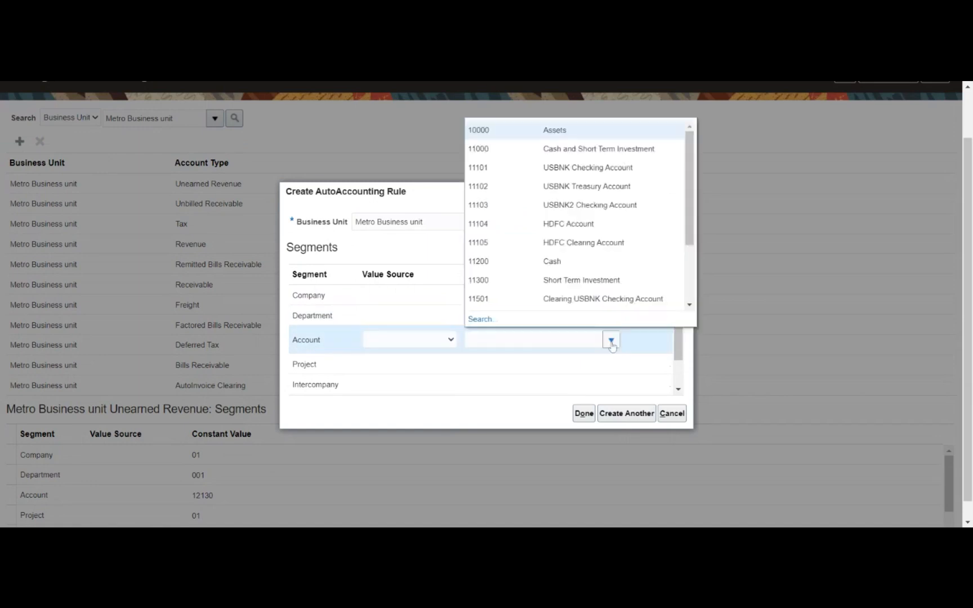
pyautogui.click(486, 320)
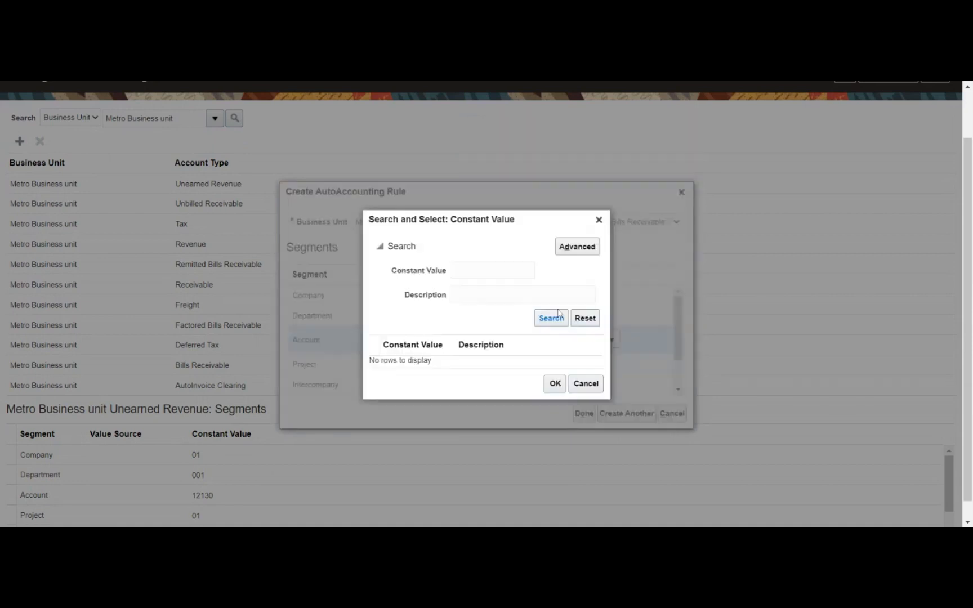
pyautogui.click(551, 319)
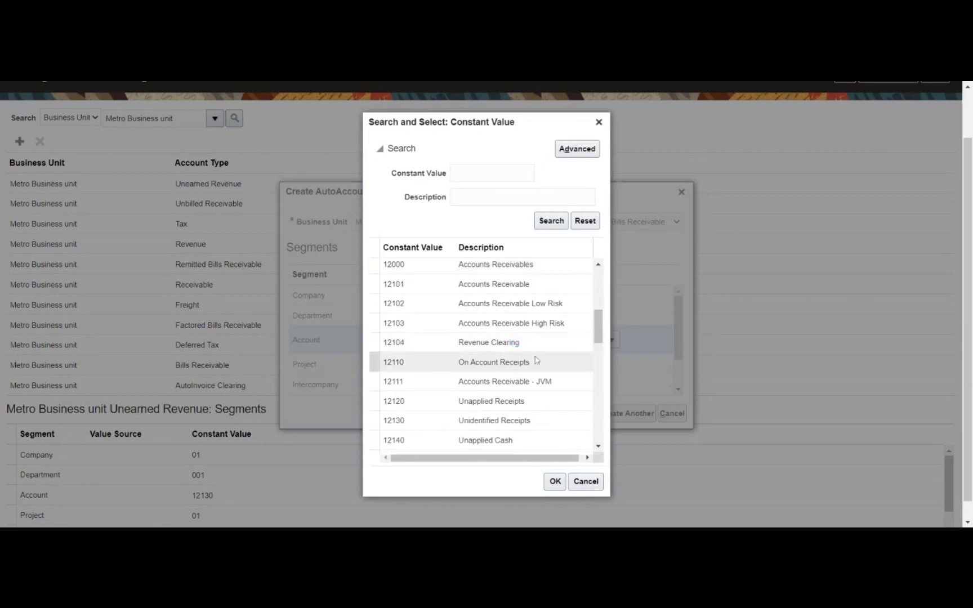
pyautogui.click(529, 284)
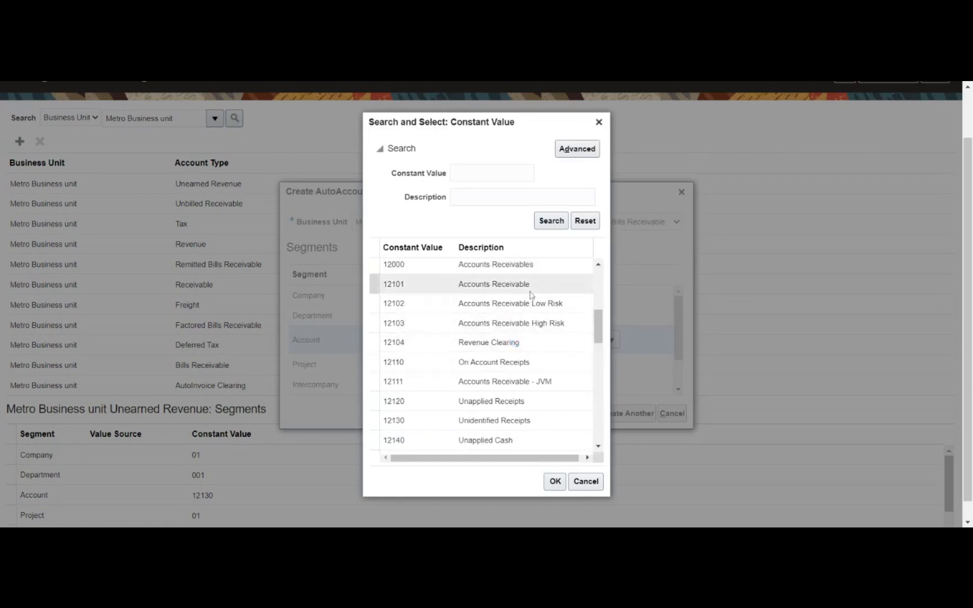
pyautogui.click(556, 483)
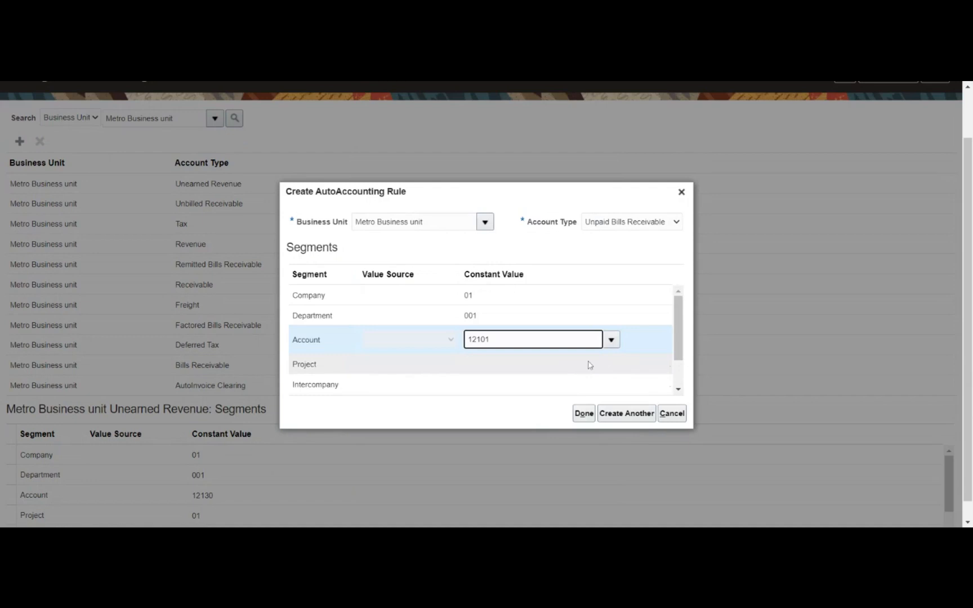
# - Set Project and Intercompany to 01, finish the rule, and save the AutoAccounting rules
pyautogui.click(621, 368)
pyautogui.click(611, 359)
pyautogui.click(587, 381)
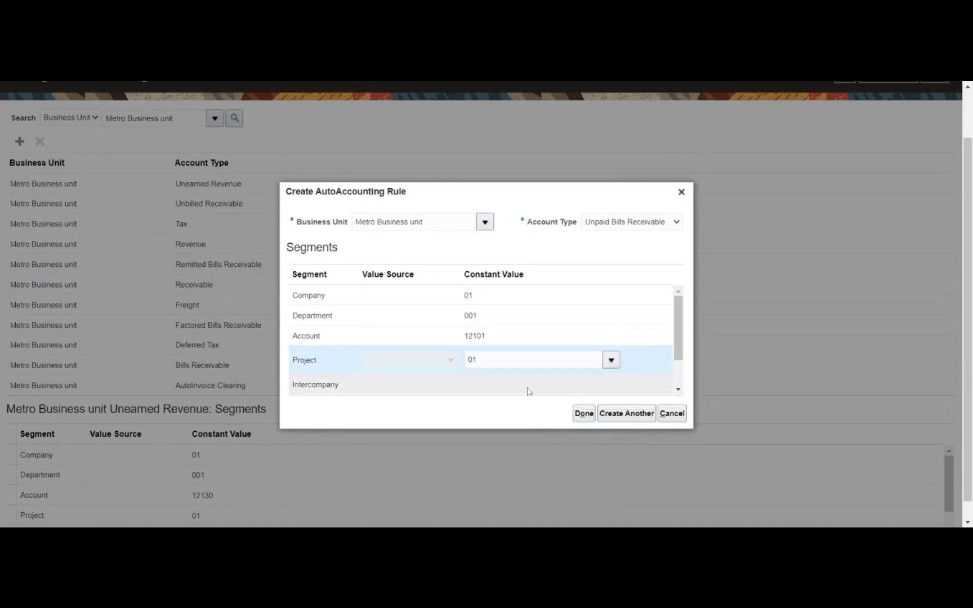
pyautogui.click(584, 383)
pyautogui.click(613, 385)
pyautogui.click(612, 399)
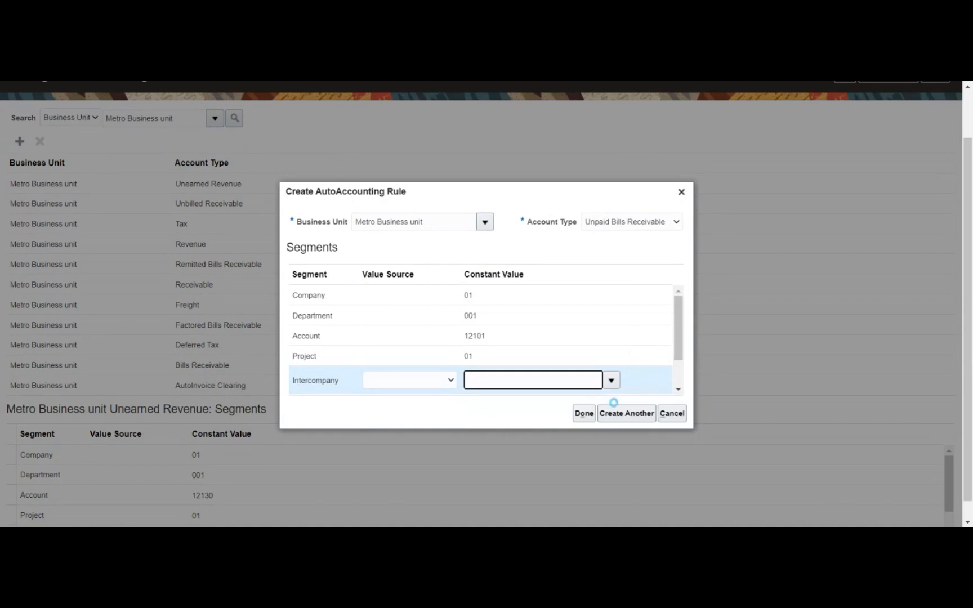
pyautogui.click(586, 413)
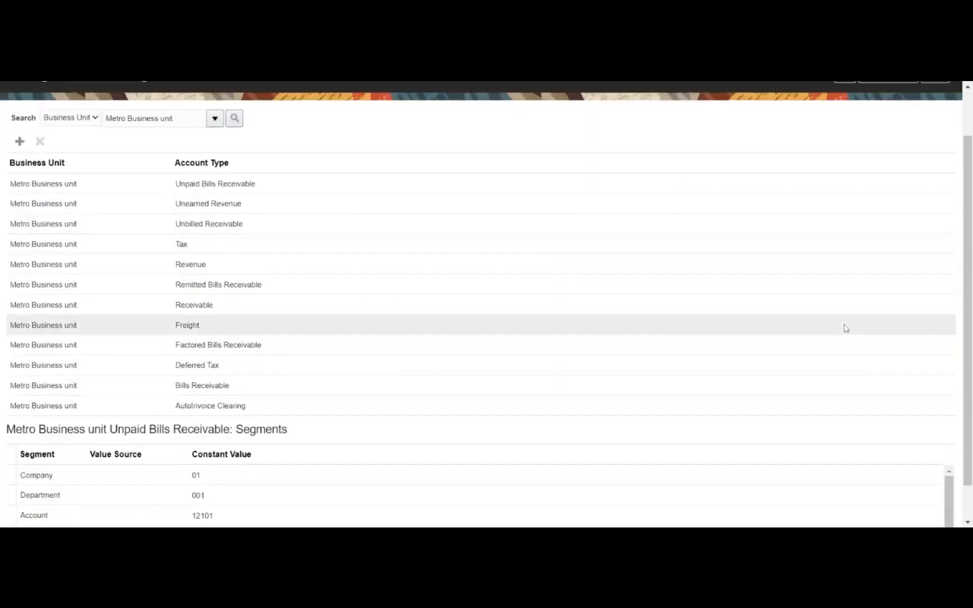
pyautogui.scroll(2, 847, 325)
pyautogui.click(846, 134)
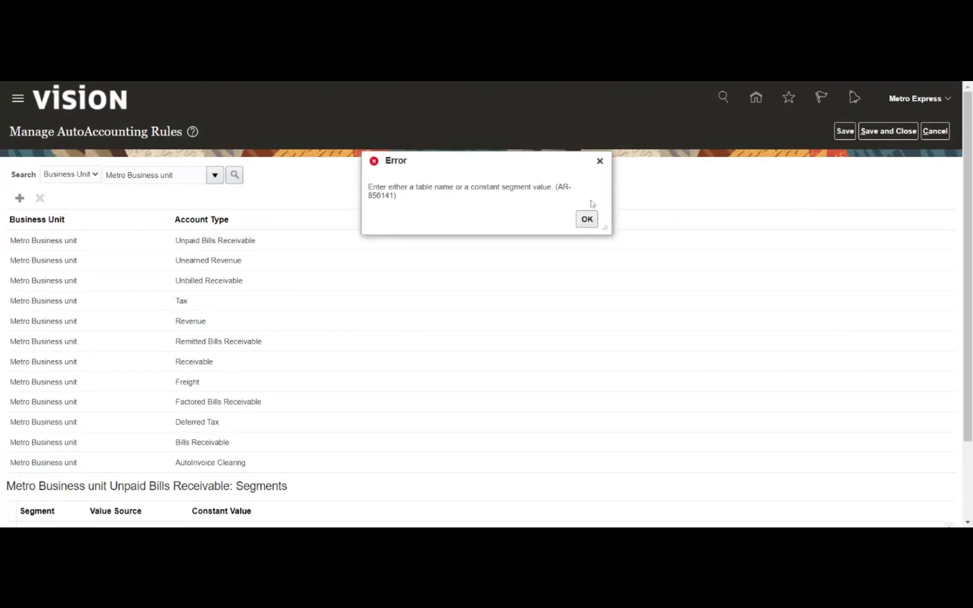
# - Dismiss the error, save and close, then search rules for business unit 'Metro'
pyautogui.click(583, 224)
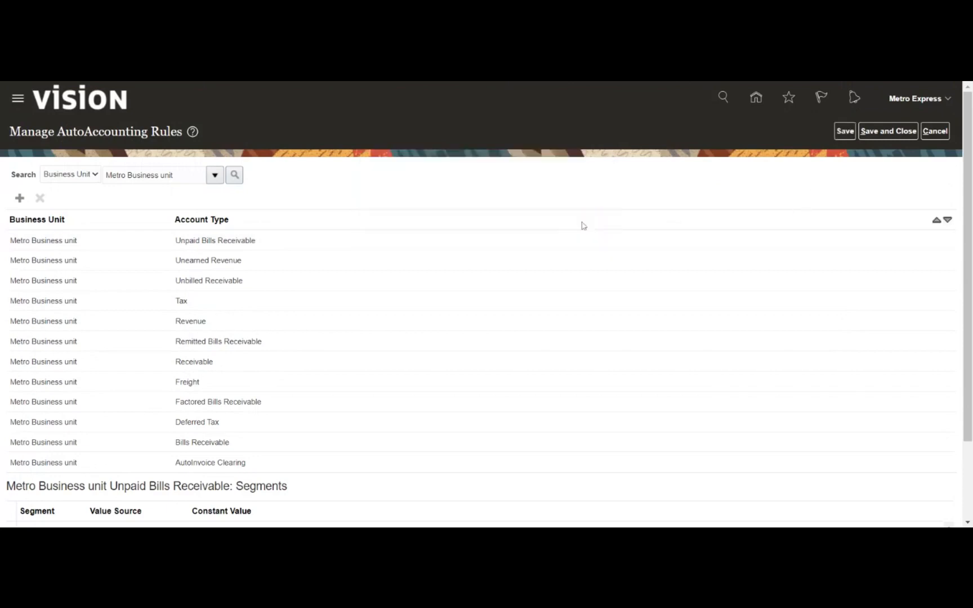
pyautogui.click(913, 131)
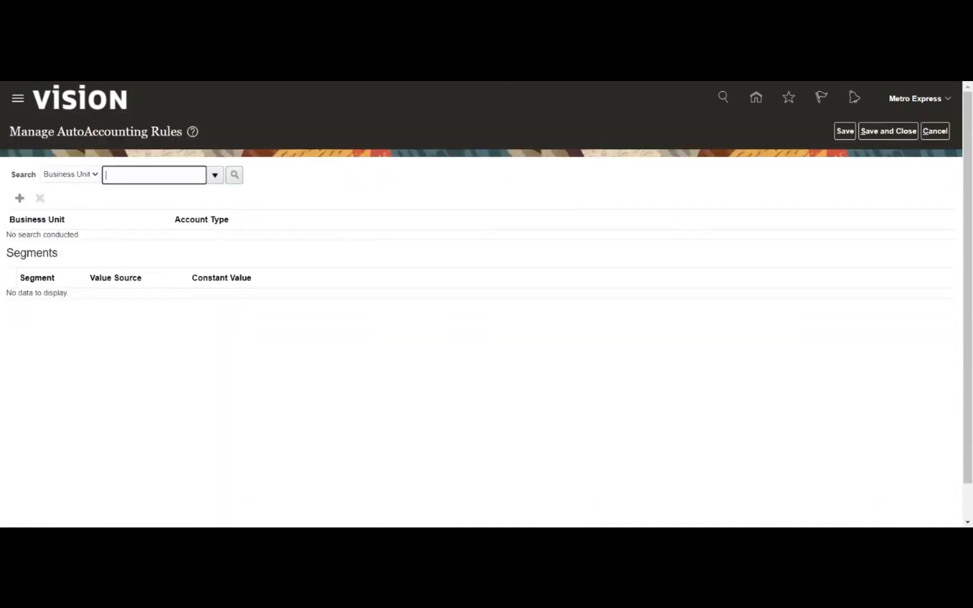
pyautogui.click(215, 175)
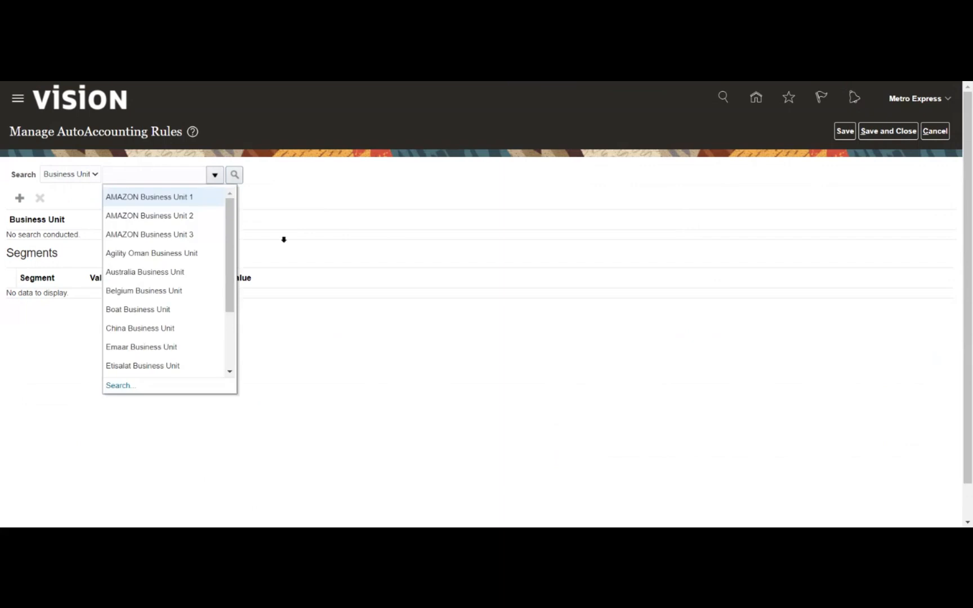
pyautogui.click(120, 385)
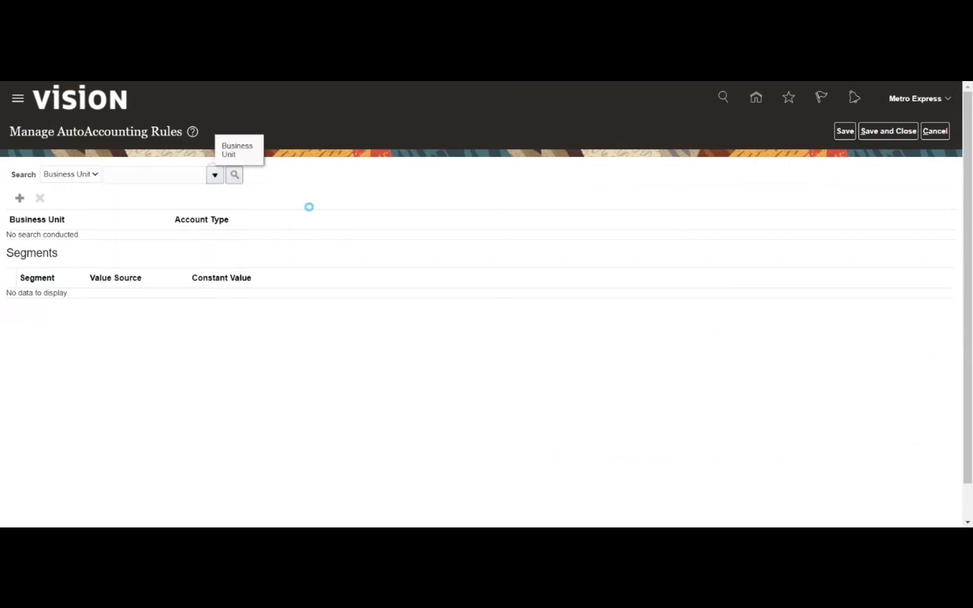
pyautogui.write('Metro')
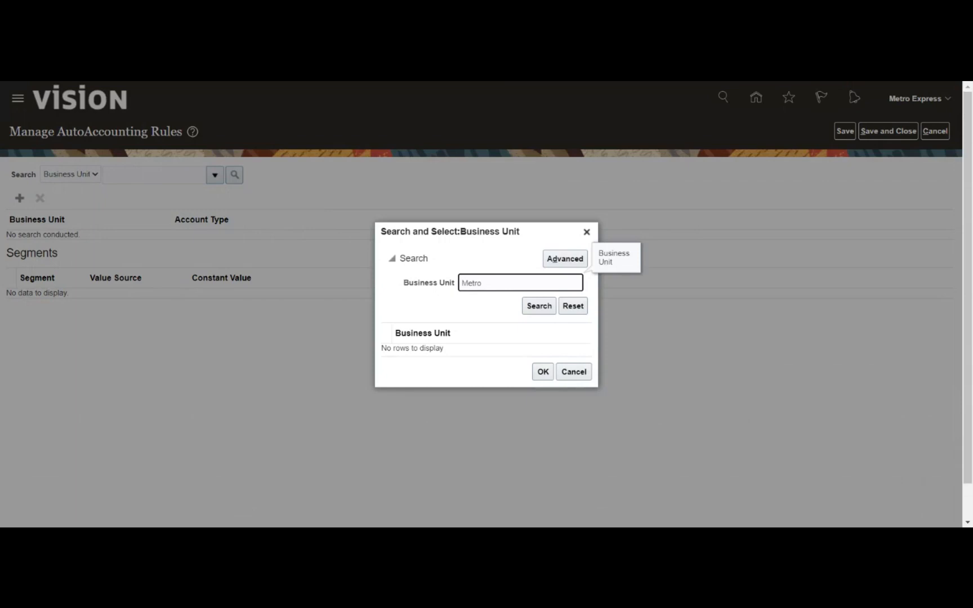
pyautogui.click(539, 306)
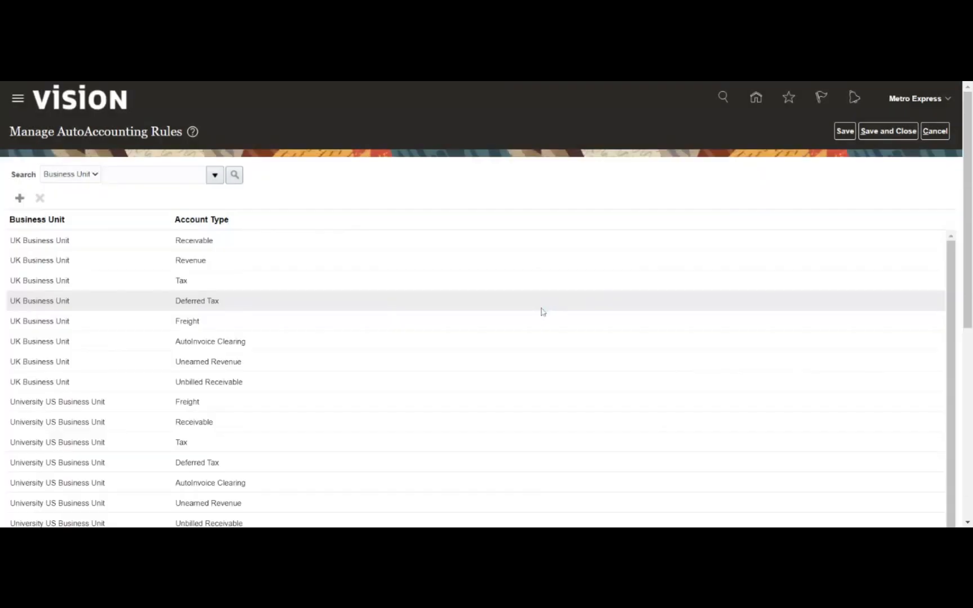
pyautogui.click(142, 175)
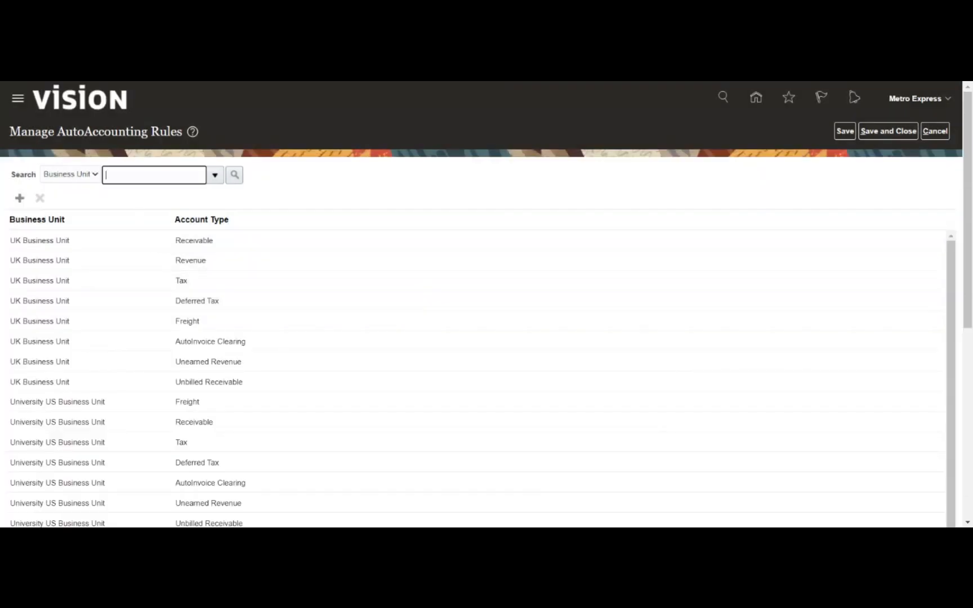
pyautogui.write('Metro')
pyautogui.press('Tab')
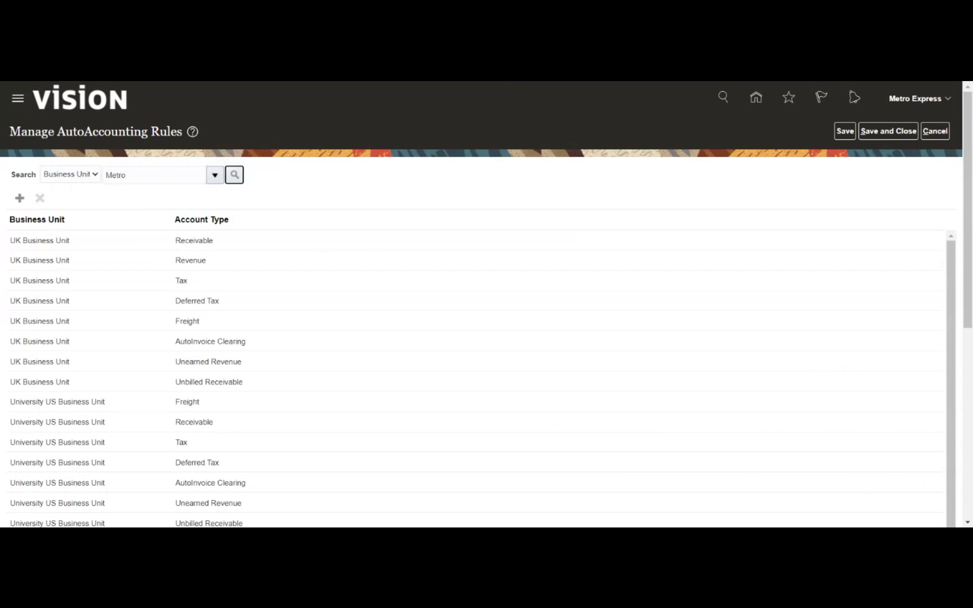
pyautogui.click(234, 175)
# - Select Metro Express Mauritius Business Unit and search for its AutoAccounting rules
pyautogui.click(215, 176)
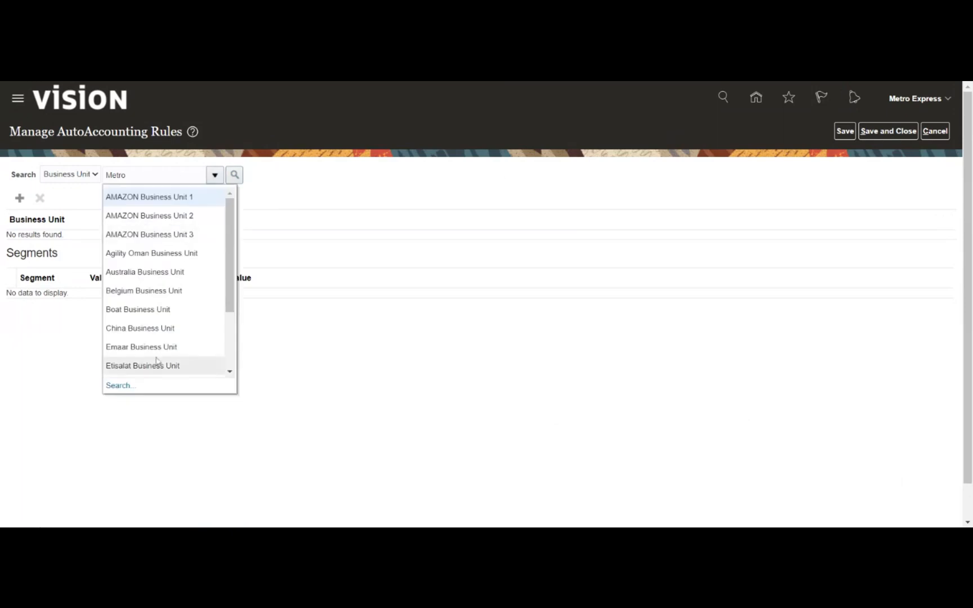
pyautogui.click(120, 387)
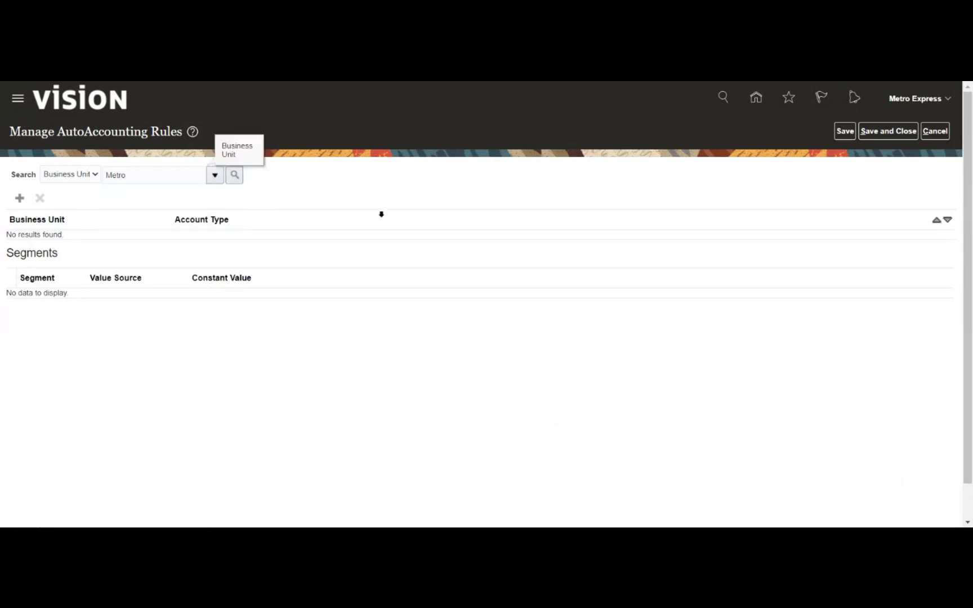
pyautogui.click(530, 308)
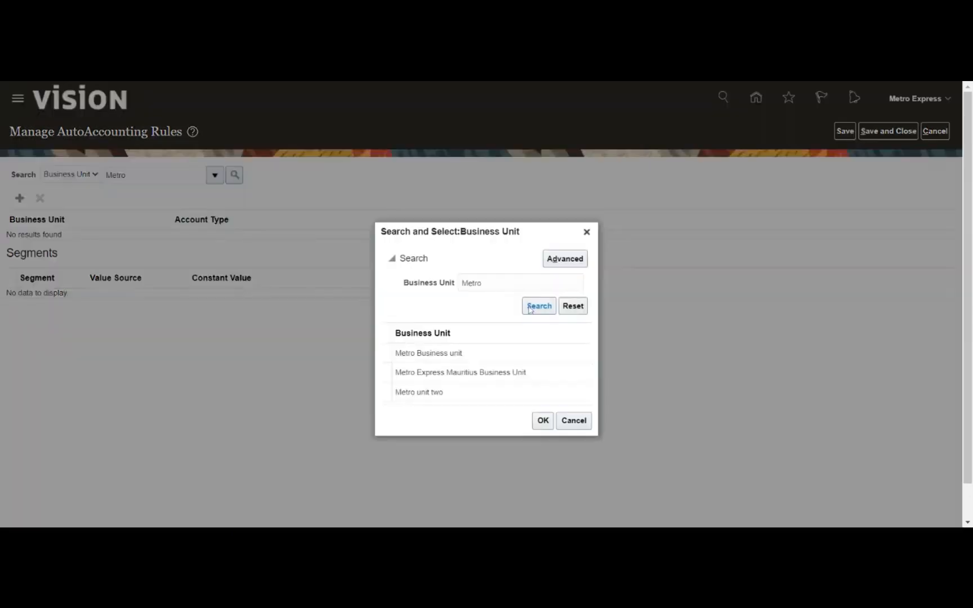
pyautogui.click(489, 352)
pyautogui.click(549, 401)
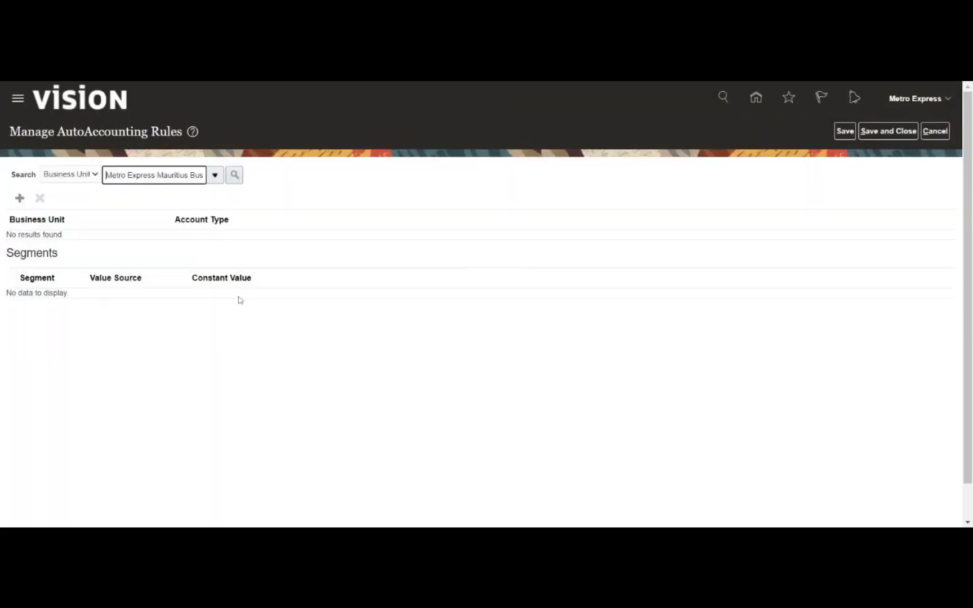
pyautogui.click(235, 176)
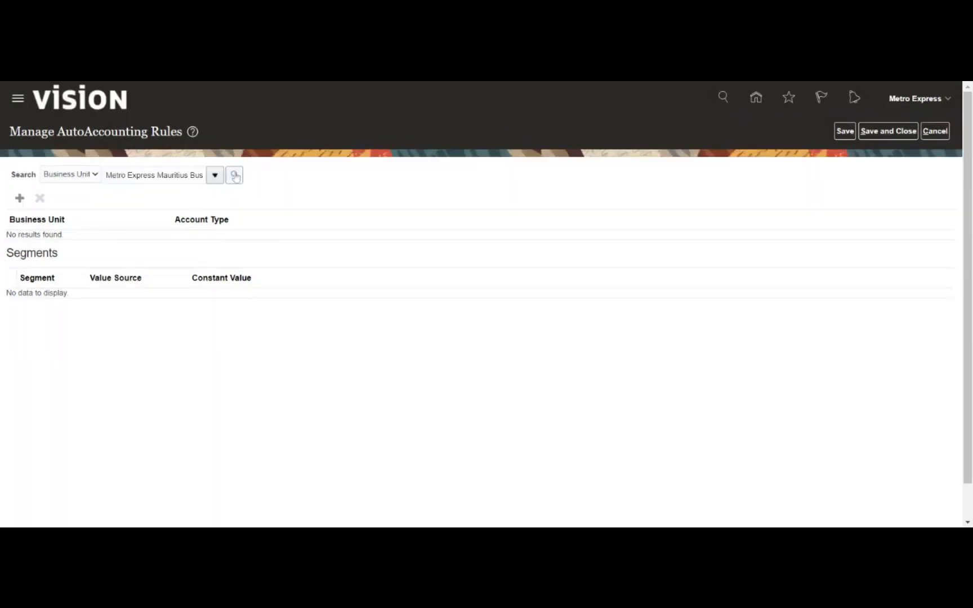
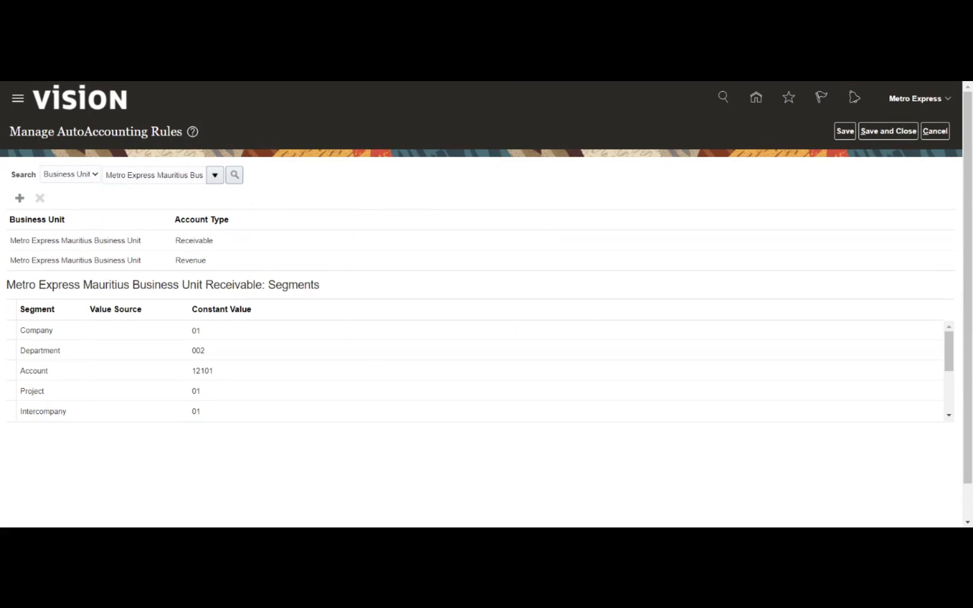
# - Save and close the Mauritius business unit's Receivable AutoAccounting rules
pyautogui.click(880, 134)
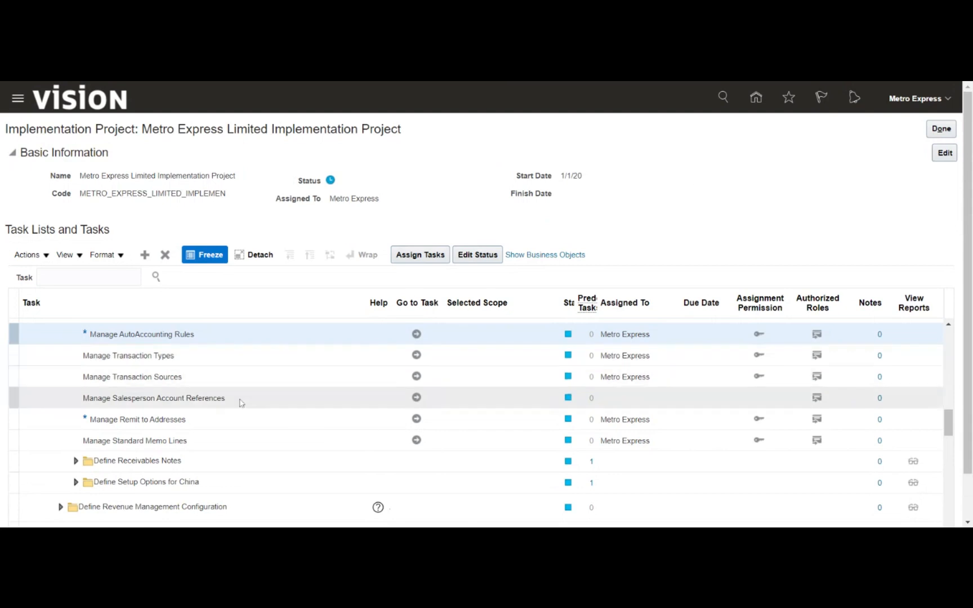
# - Launch Manage Receipt Classes and Methods from the Define Customer Payments task group
pyautogui.scroll(3, 231, 414)
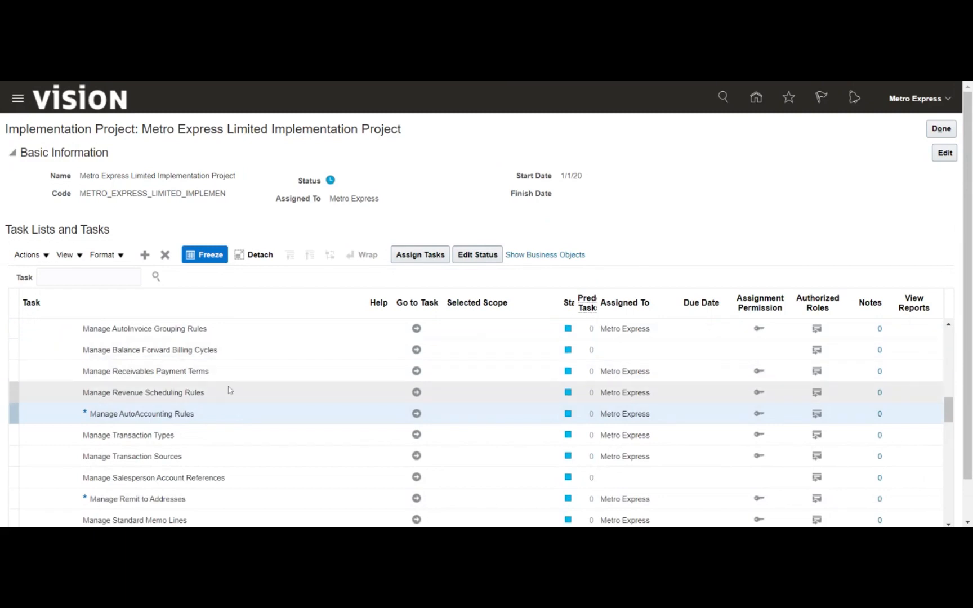
pyautogui.scroll(3, 251, 400)
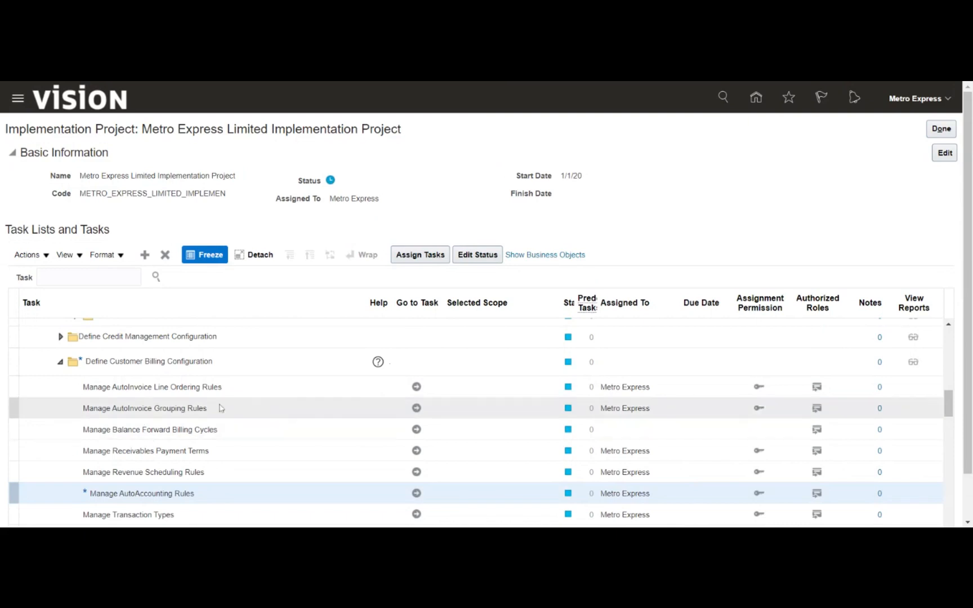
pyautogui.scroll(-8, 206, 404)
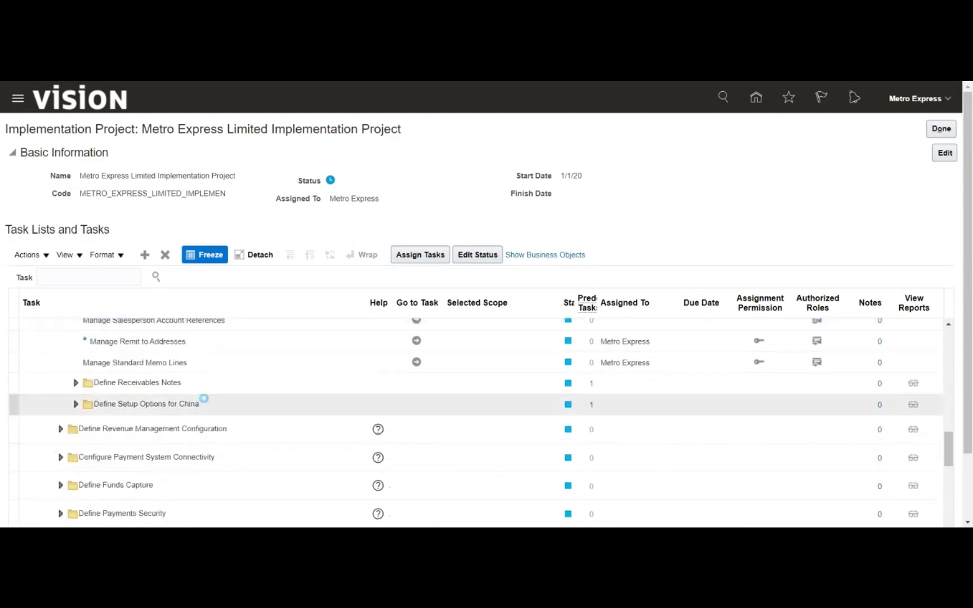
pyautogui.scroll(-2, 205, 401)
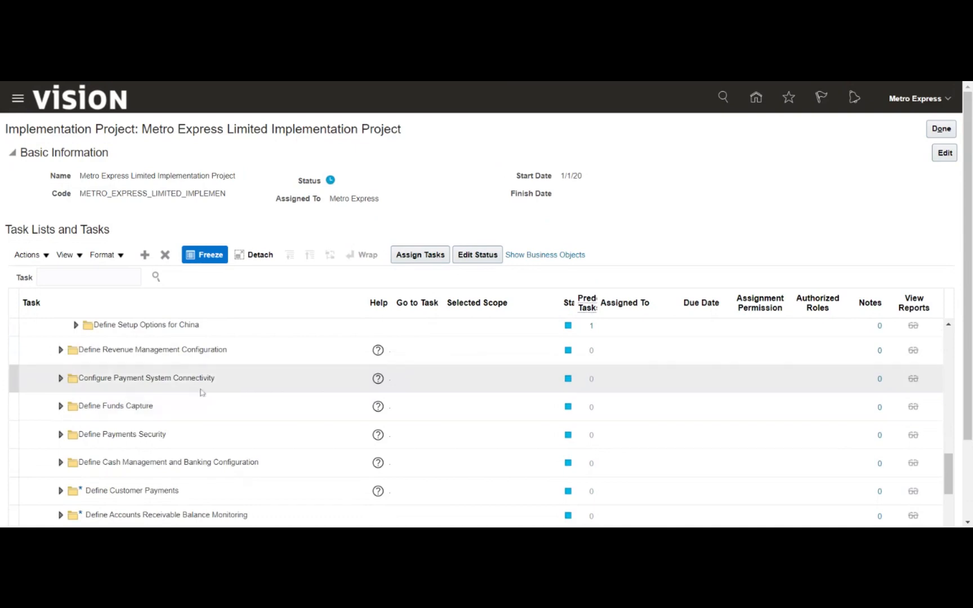
pyautogui.scroll(-2, 203, 391)
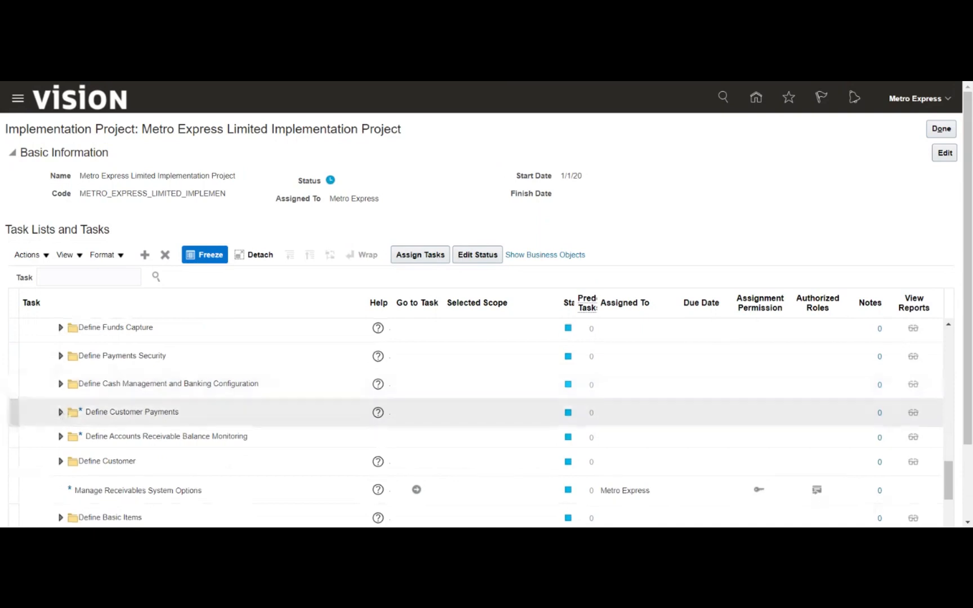
pyautogui.click(60, 412)
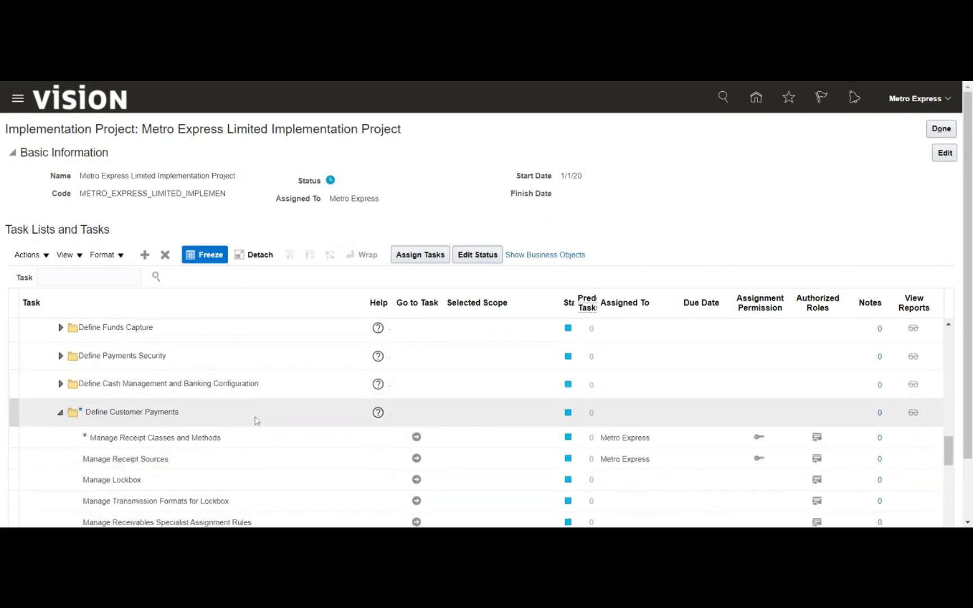
pyautogui.click(196, 439)
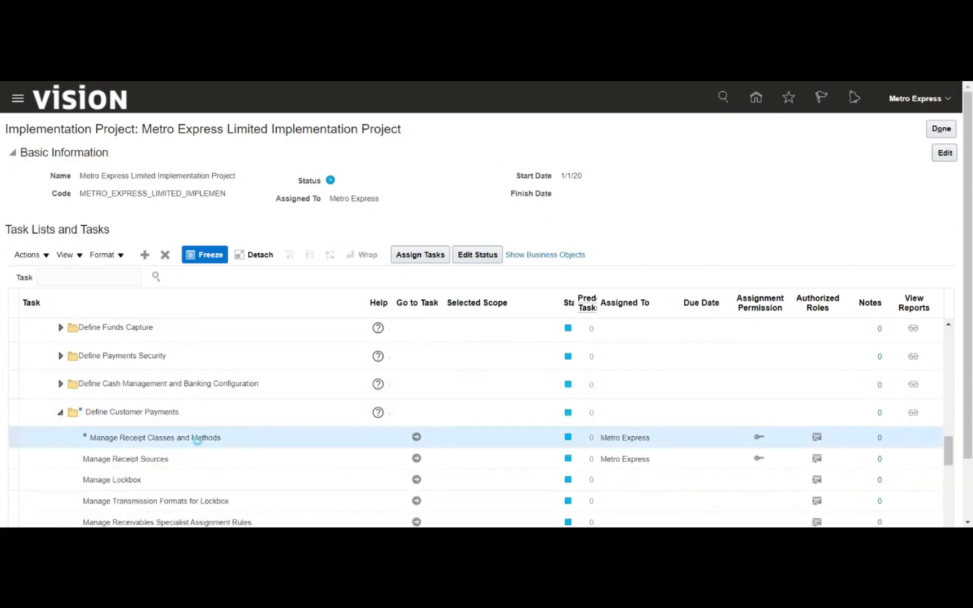
pyautogui.click(416, 438)
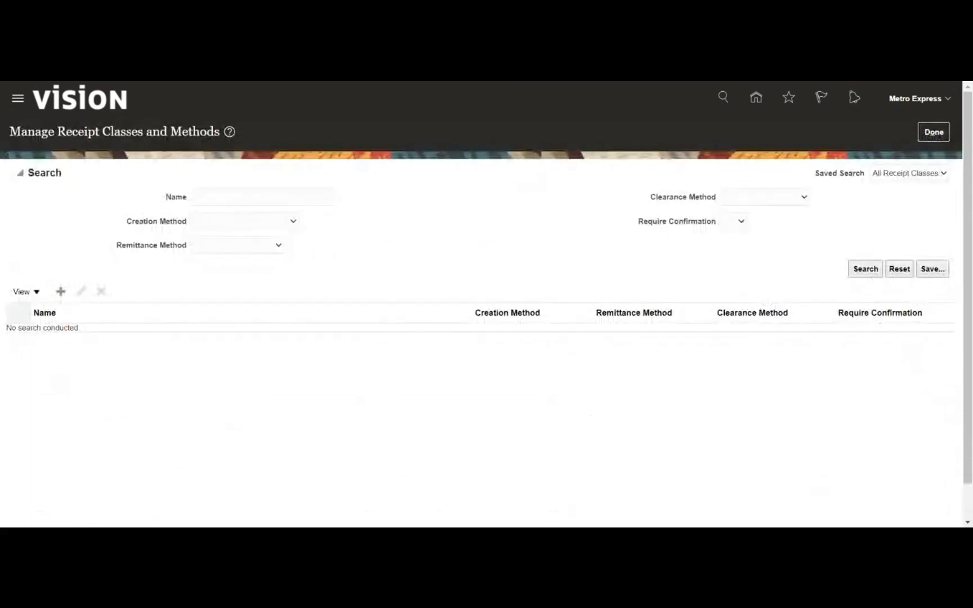
# - Search receipt classes for 'Metro' and review Metro Express Standard without saving changes
pyautogui.click(263, 197)
pyautogui.write('Metro')
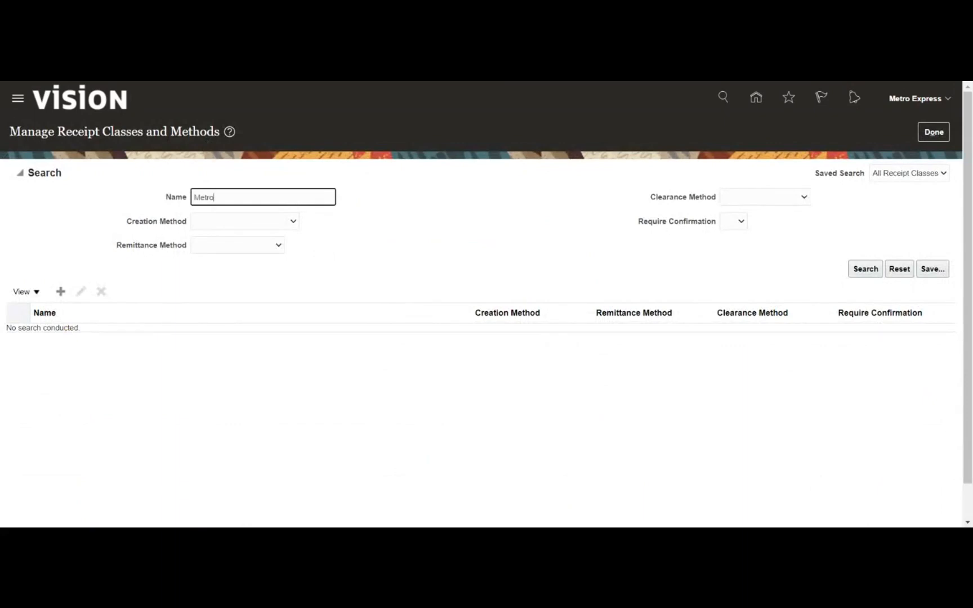
pyautogui.press('Return')
pyautogui.click(135, 247)
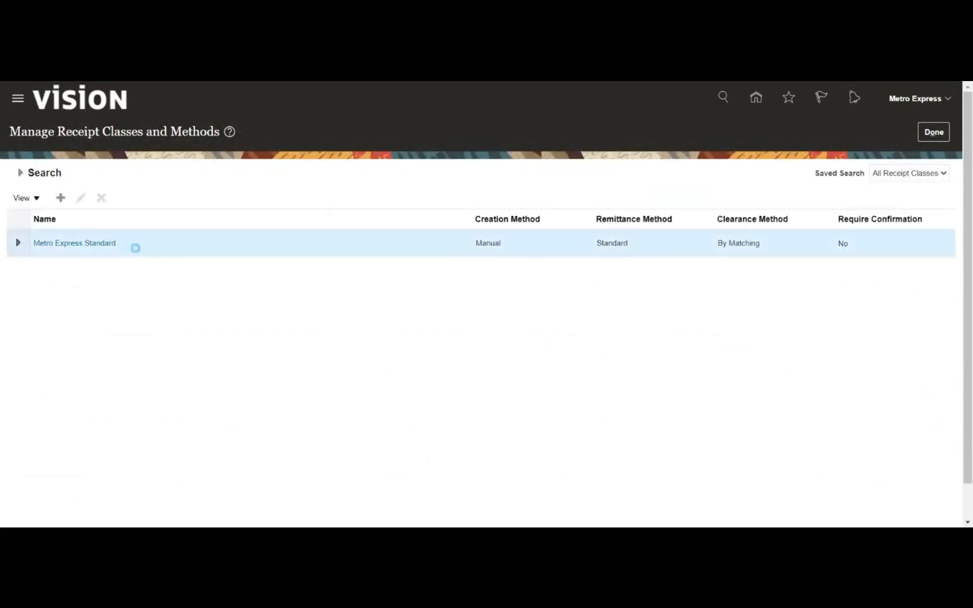
pyautogui.click(90, 247)
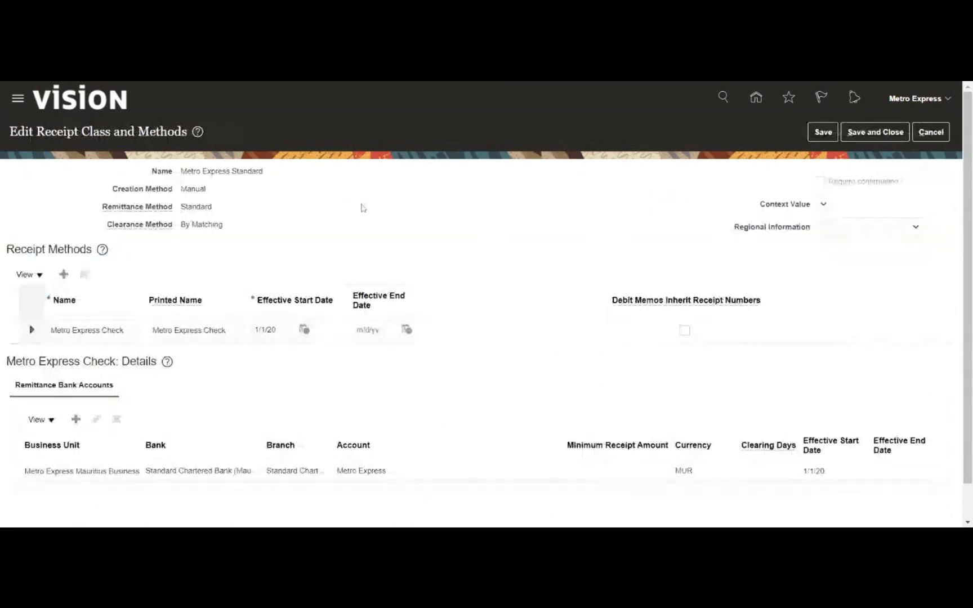
pyautogui.click(931, 132)
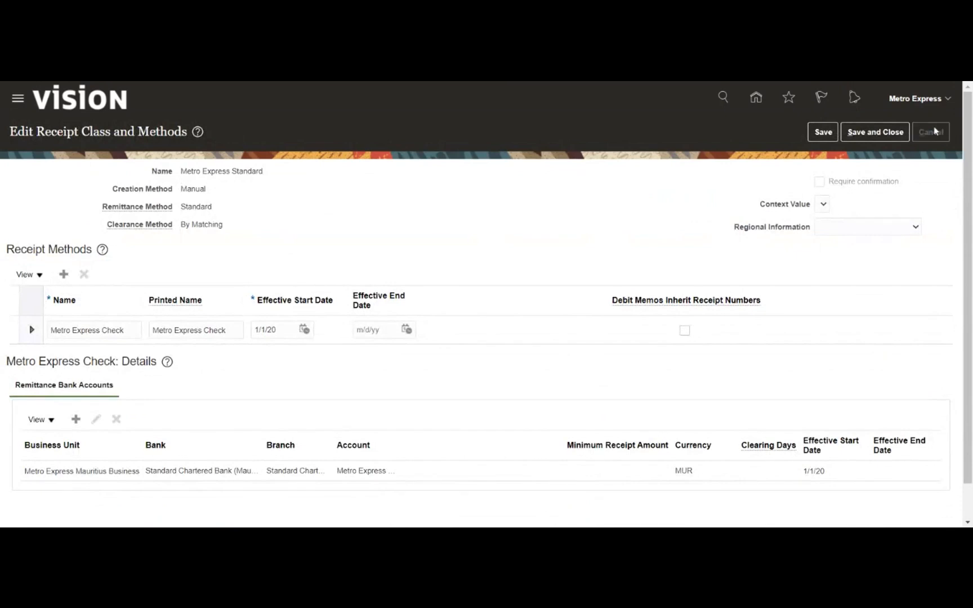
pyautogui.click(63, 295)
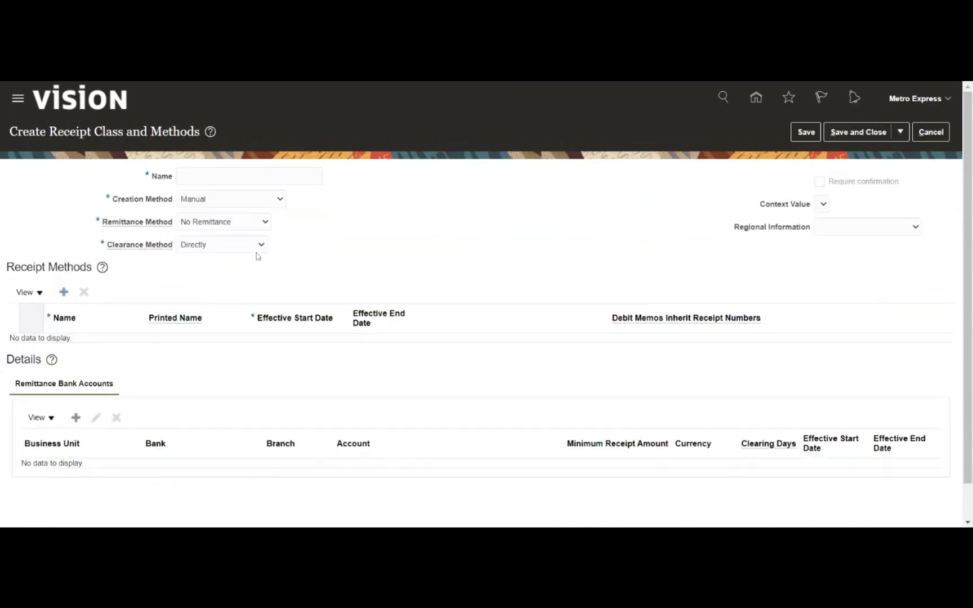
# - Name the new receipt class 'Metro Direct' and move on to its Creation Method
pyautogui.click(181, 176)
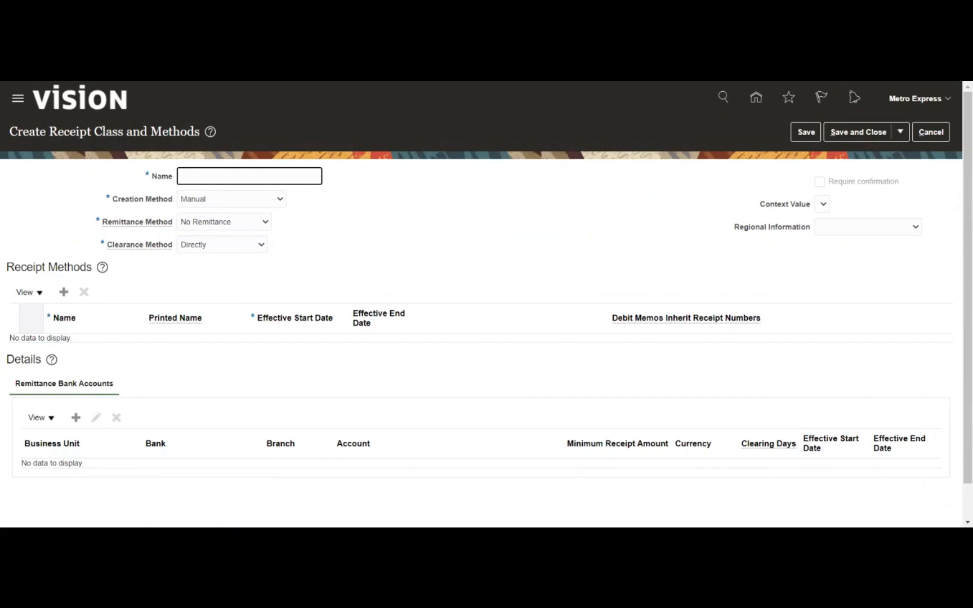
pyautogui.write('Metro Direct')
pyautogui.press('Tab')
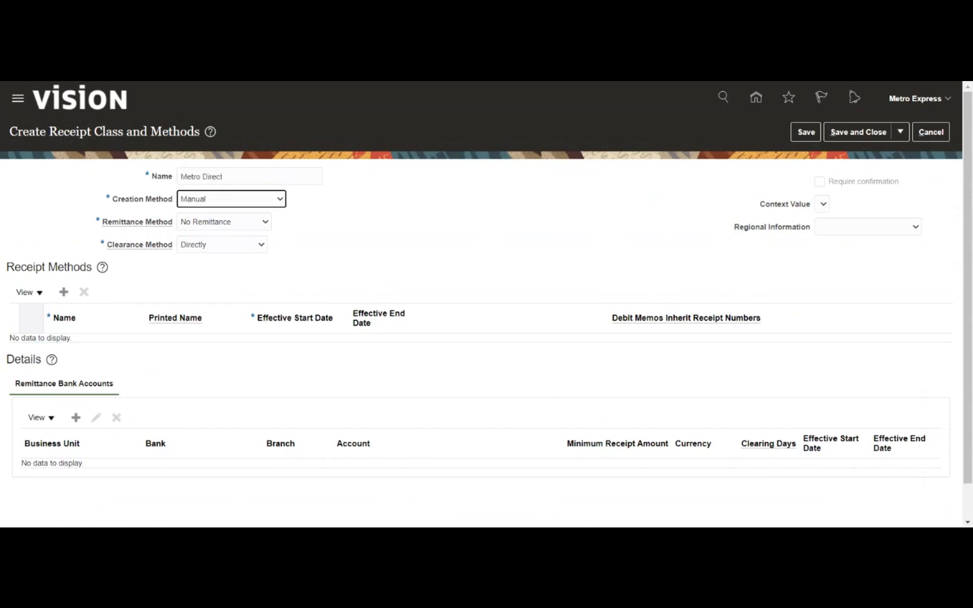
pyautogui.click(357, 219)
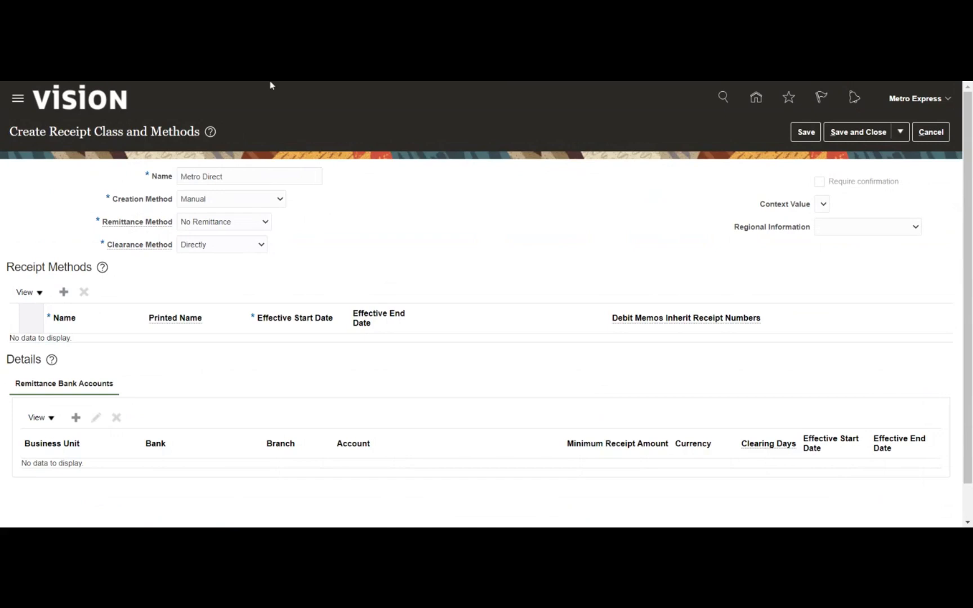
# - Fill in Manual creation, No Remittance and Directly clearance for Metro Direct
pyautogui.press('Tab')
pyautogui.scroll(-1, 177, 383)
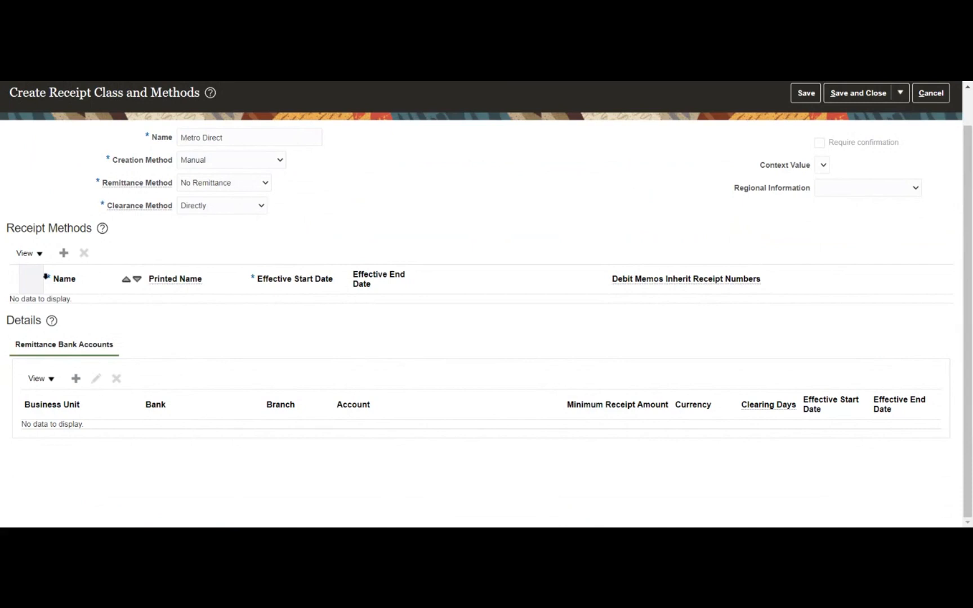
# - Add a receipt method row named 'Metro Direct' with printed name 'Metro Direct'
pyautogui.click(63, 253)
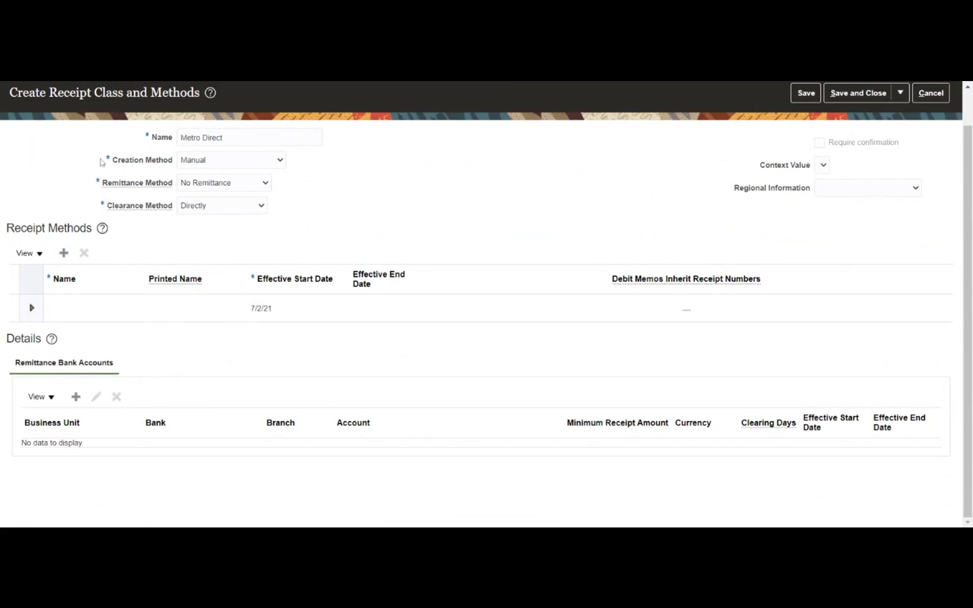
pyautogui.click(86, 315)
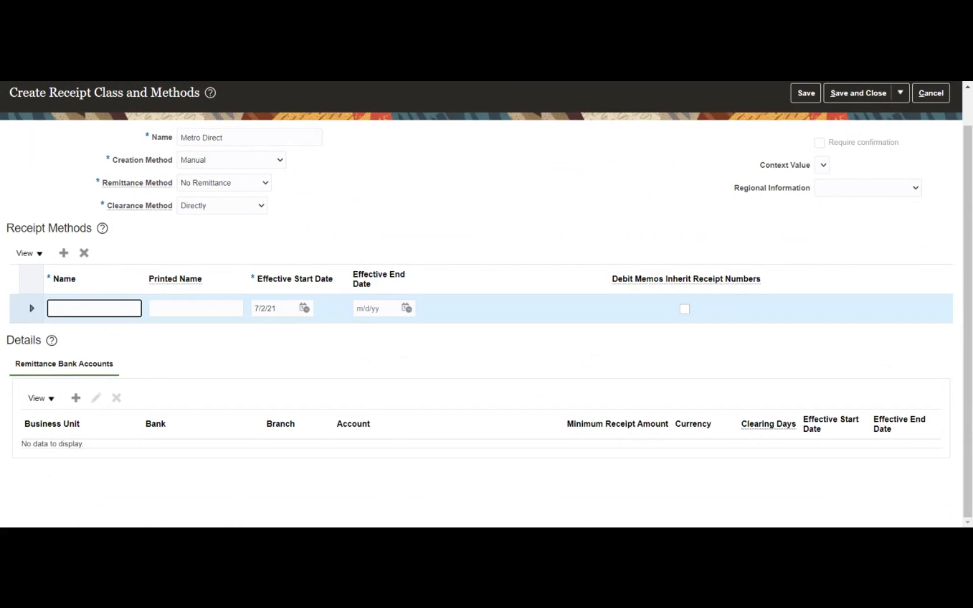
pyautogui.write('Metro Direct')
pyautogui.press('Tab')
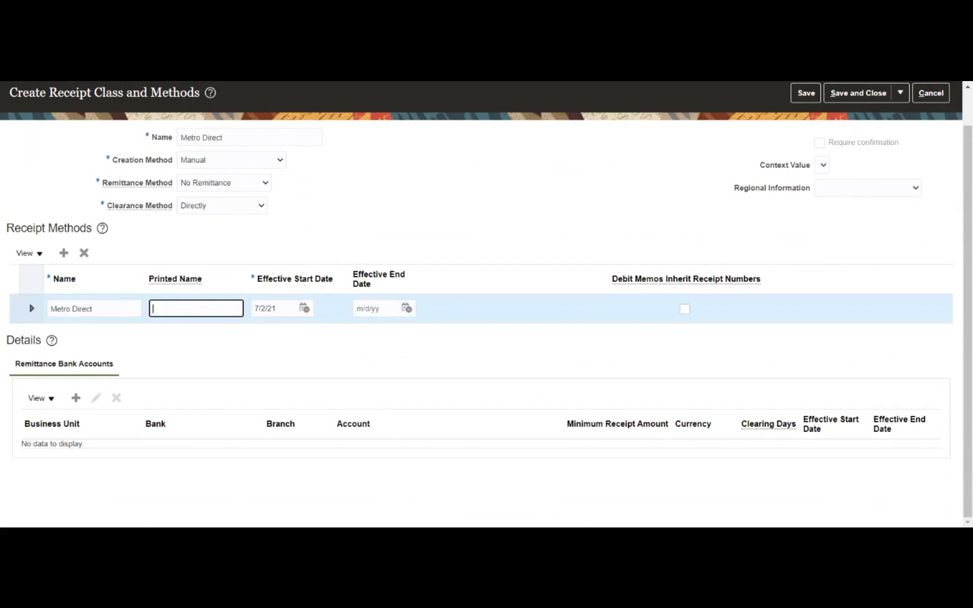
pyautogui.write('Metro Direct')
# - Set the receipt method's effective start date to 1/1/21
pyautogui.click(305, 309)
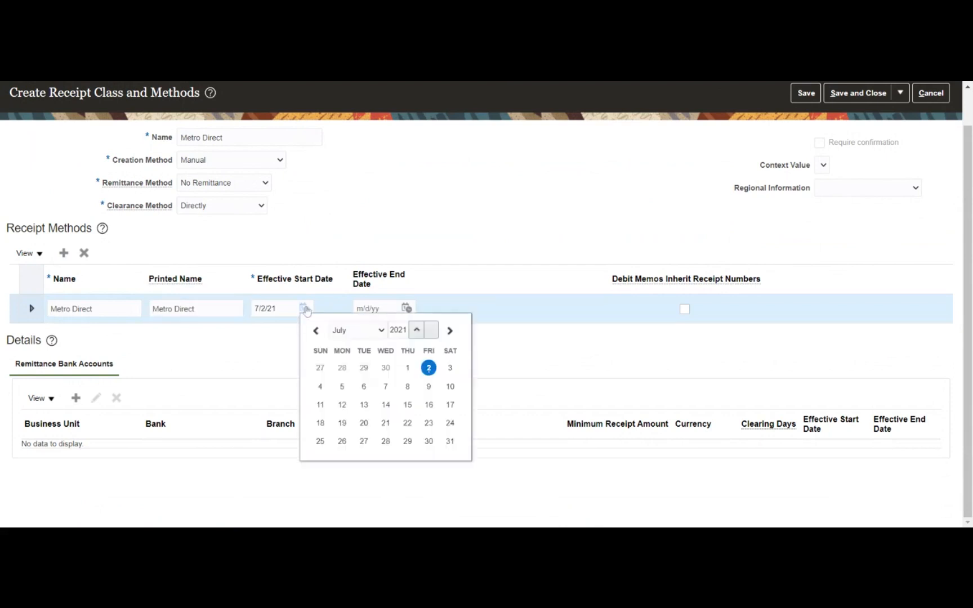
pyautogui.click(346, 333)
pyautogui.click(349, 342)
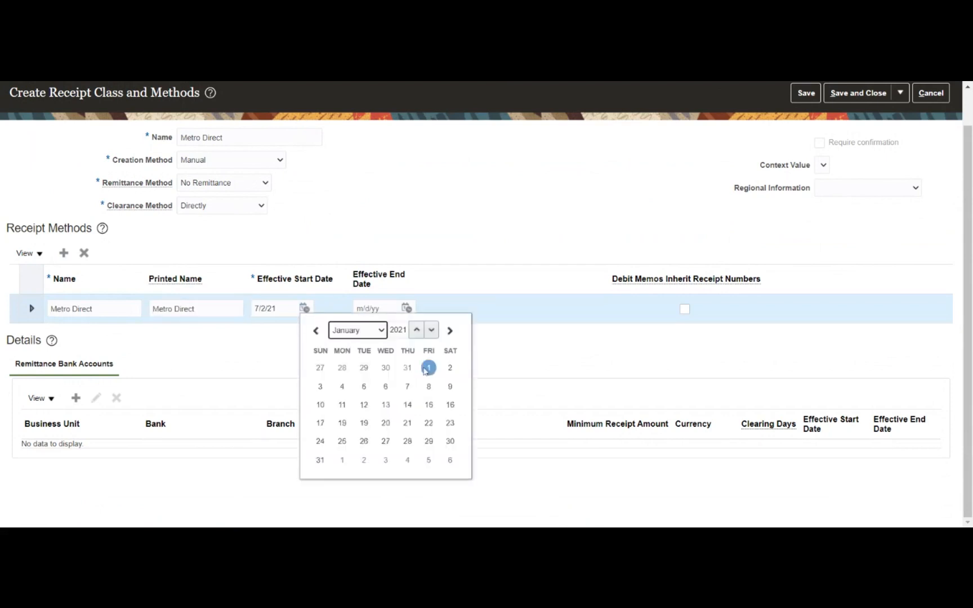
pyautogui.click(428, 368)
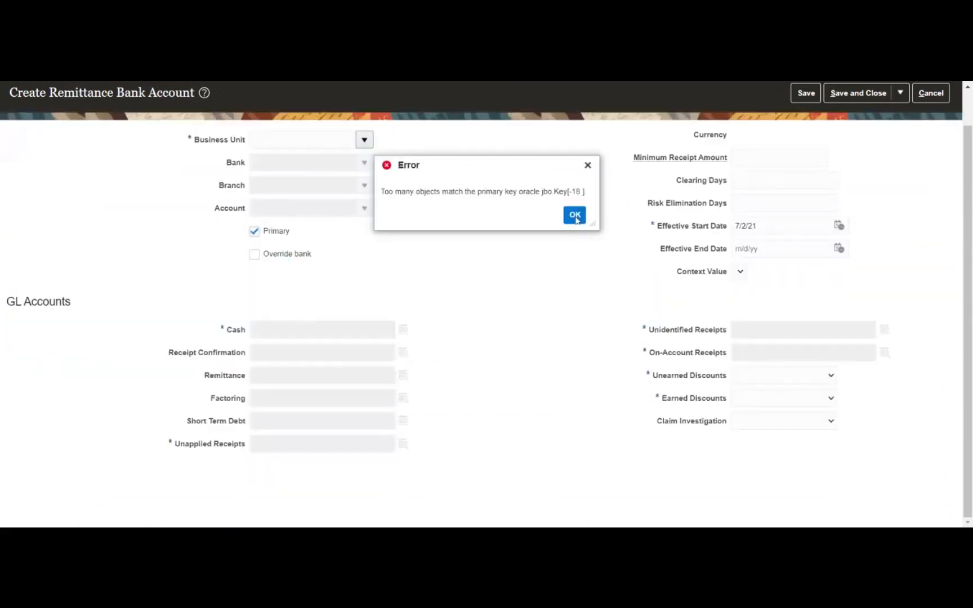
# - Select Metro Express Mauritius Business Unit for the remittance bank account
pyautogui.click(570, 217)
pyautogui.click(364, 179)
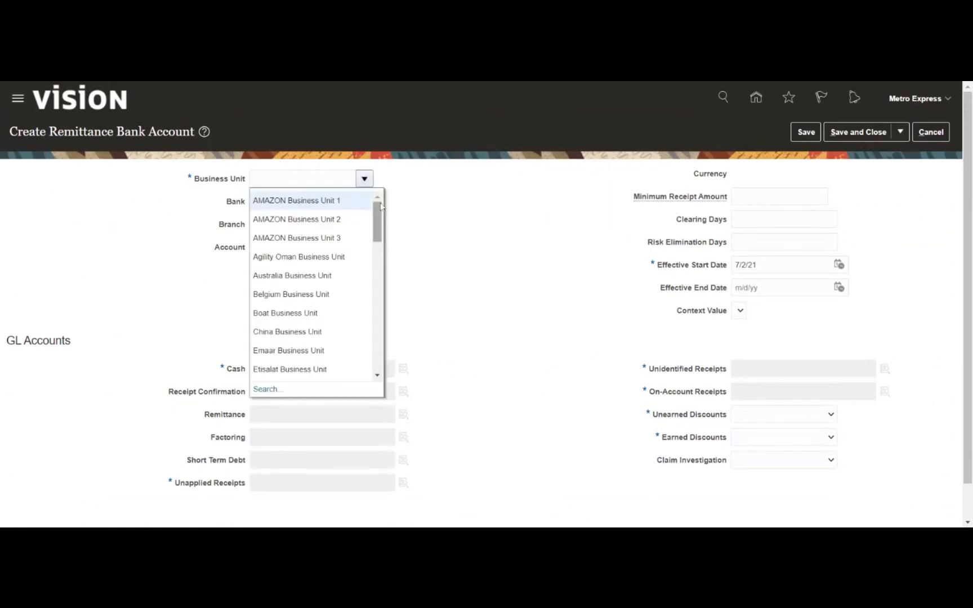
pyautogui.click(323, 178)
pyautogui.write('Metro')
pyautogui.press('Tab')
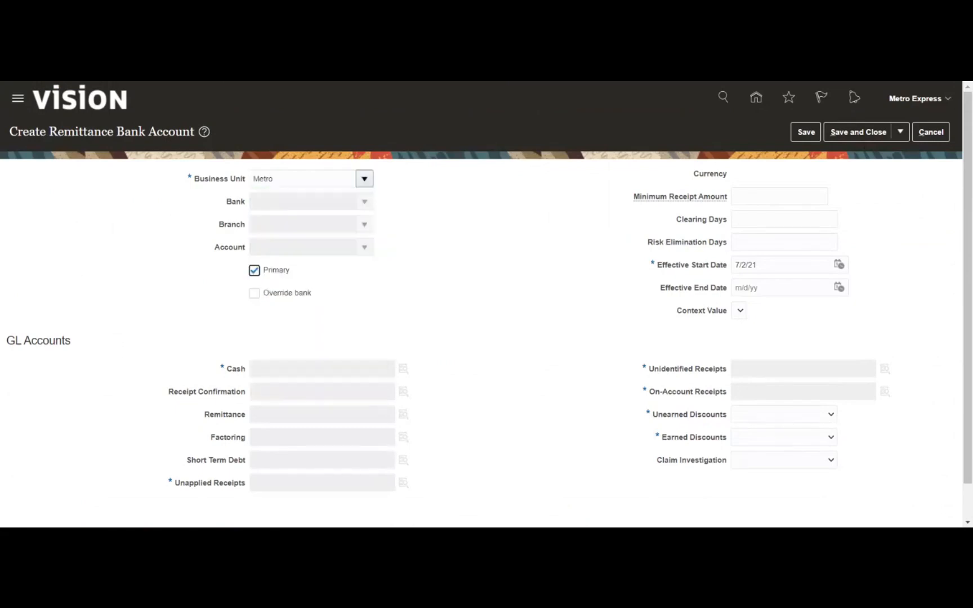
pyautogui.click(484, 349)
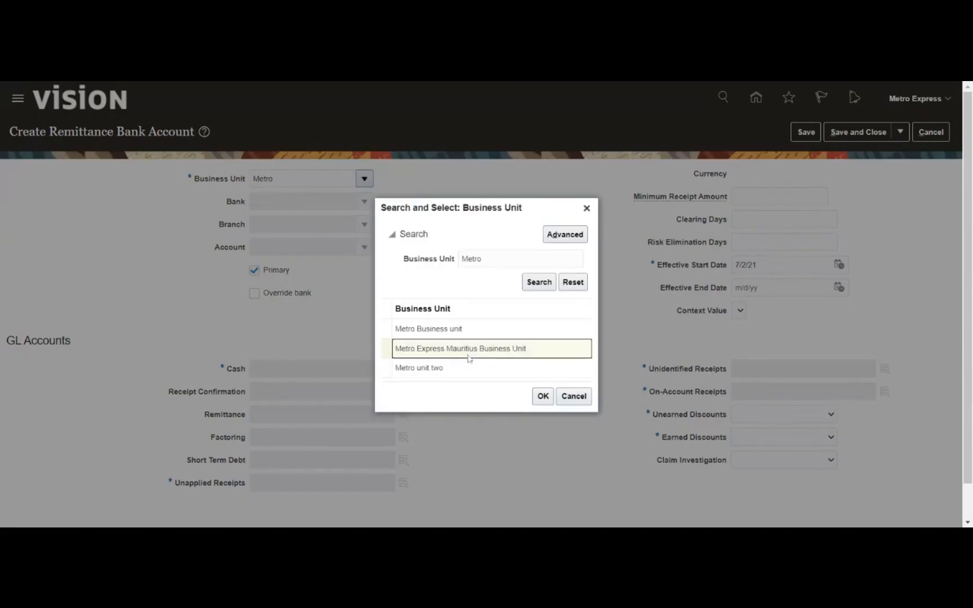
pyautogui.click(543, 396)
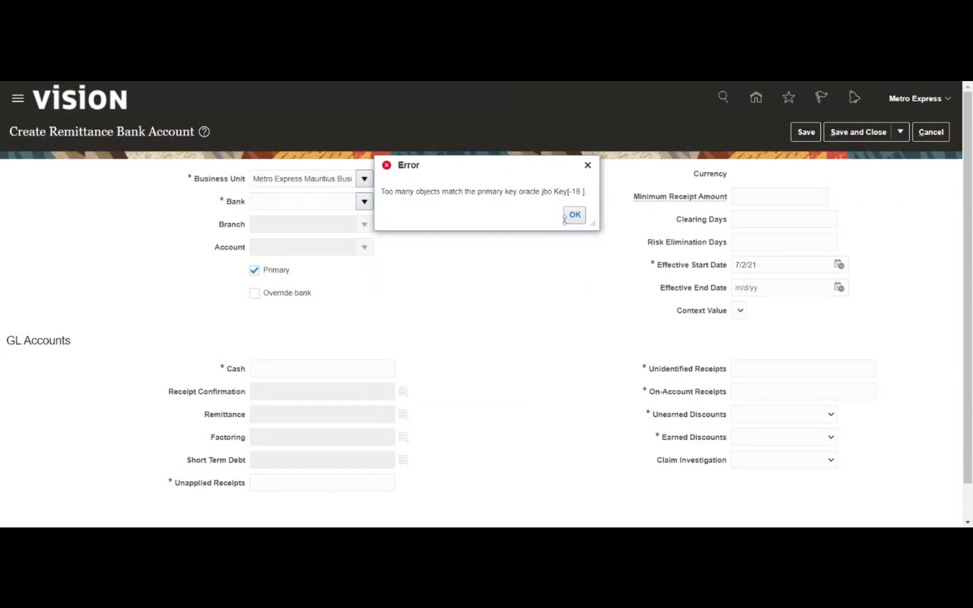
# - Choose Standard Chartered Bank and the Metro Express Mauritius bank account
pyautogui.click(573, 215)
pyautogui.click(368, 203)
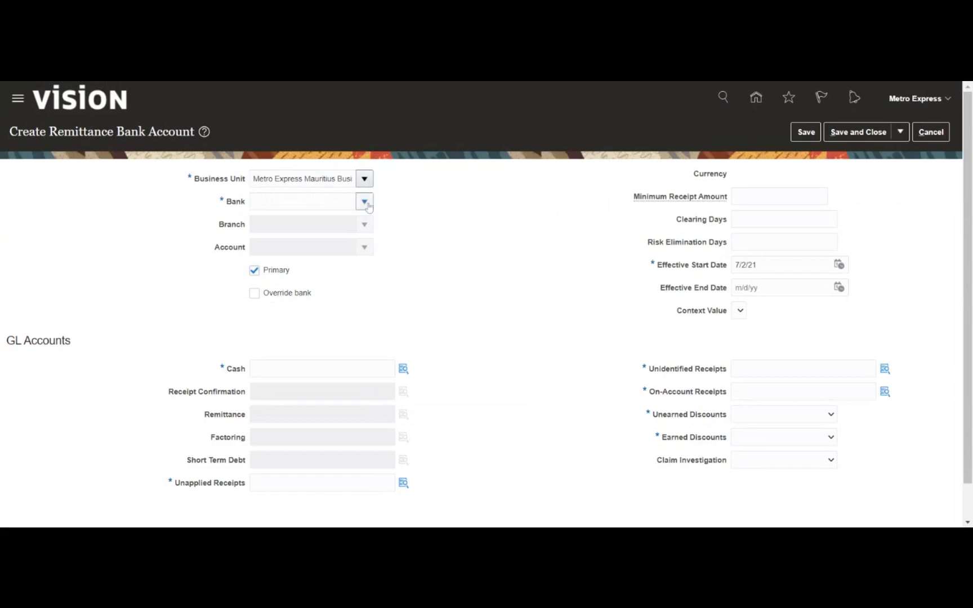
pyautogui.click(403, 228)
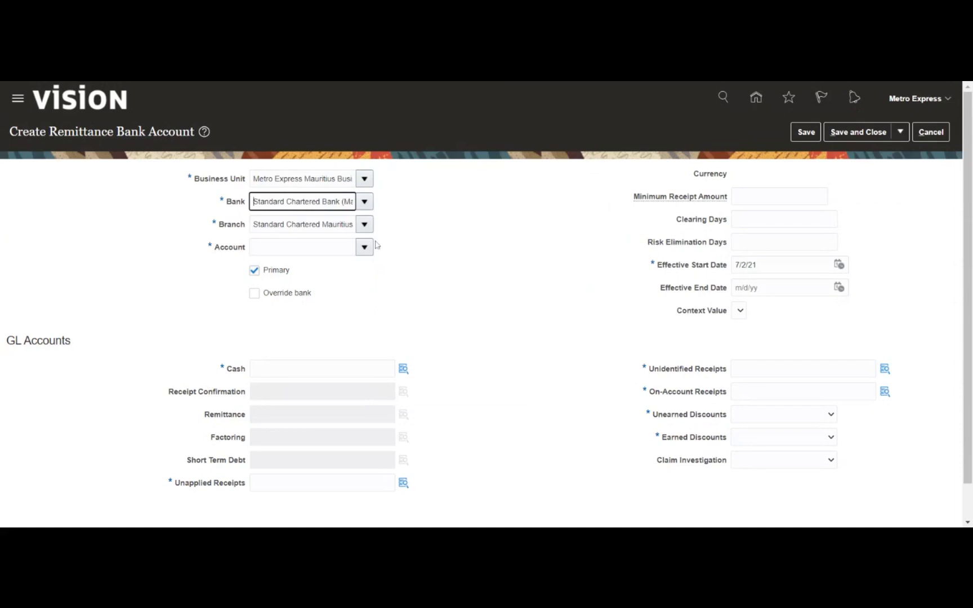
pyautogui.click(372, 249)
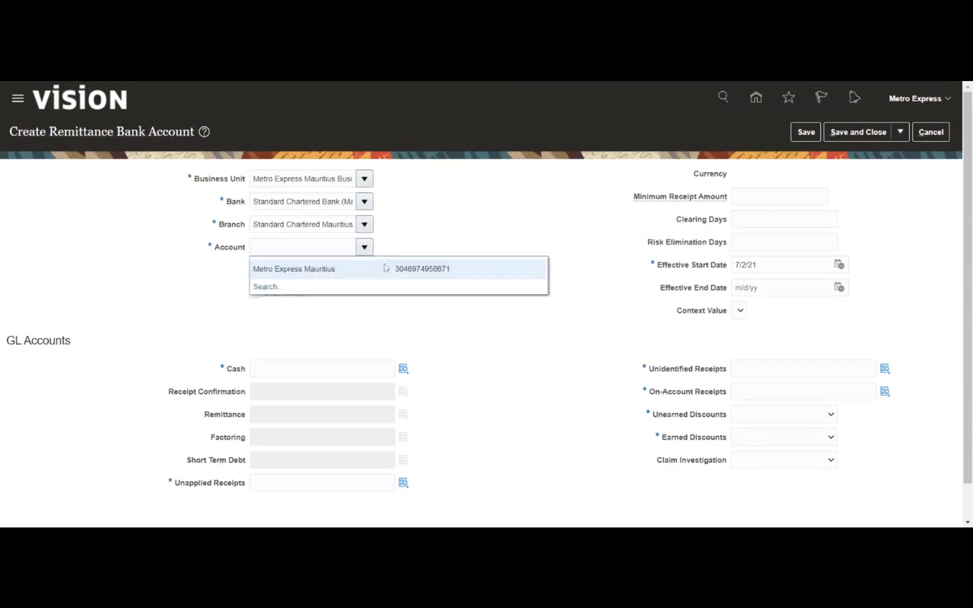
pyautogui.click(378, 272)
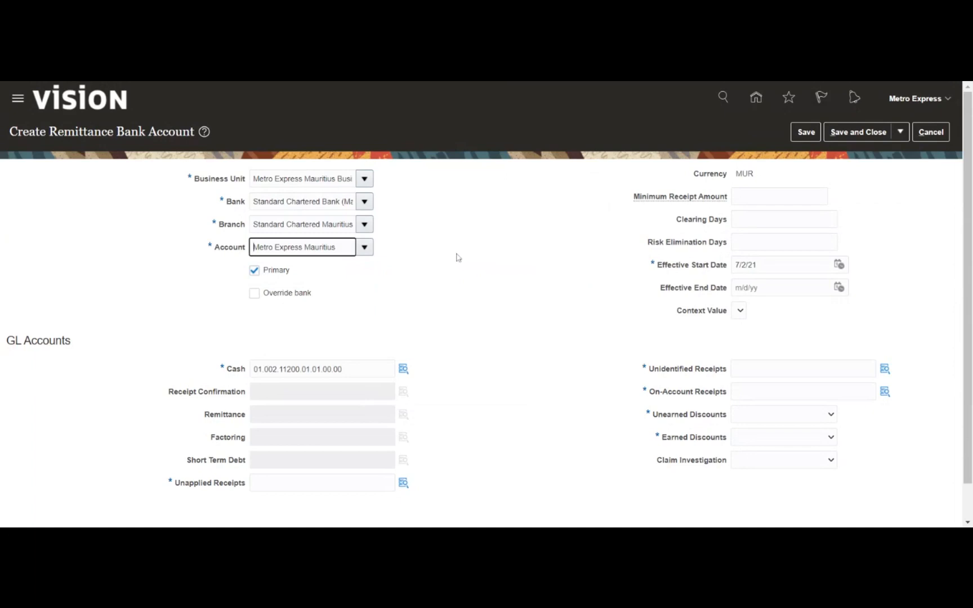
pyautogui.click(517, 238)
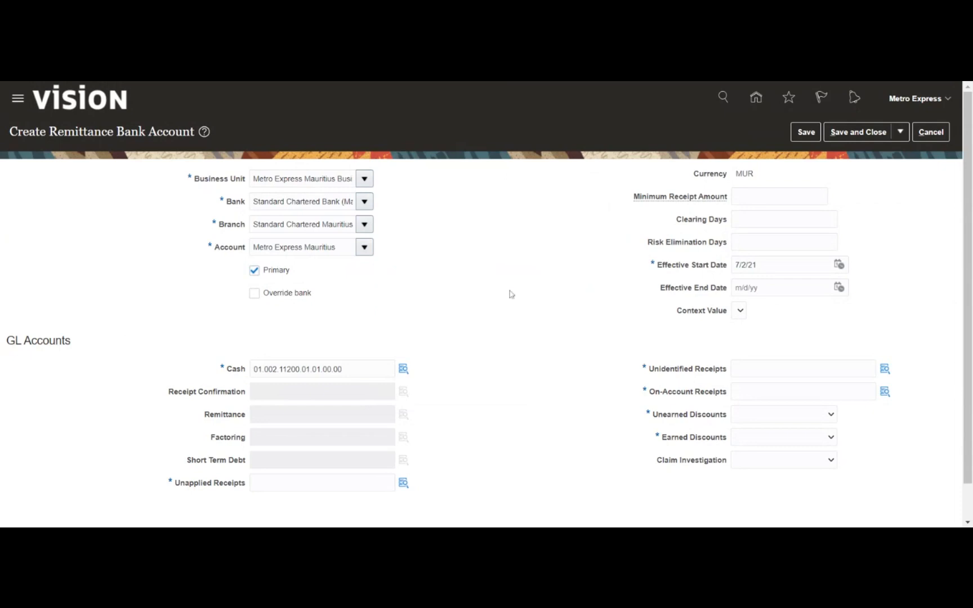
# - Change the effective start date to 1/1/21 and copy the Cash GL account combination
pyautogui.scroll(-2, 510, 294)
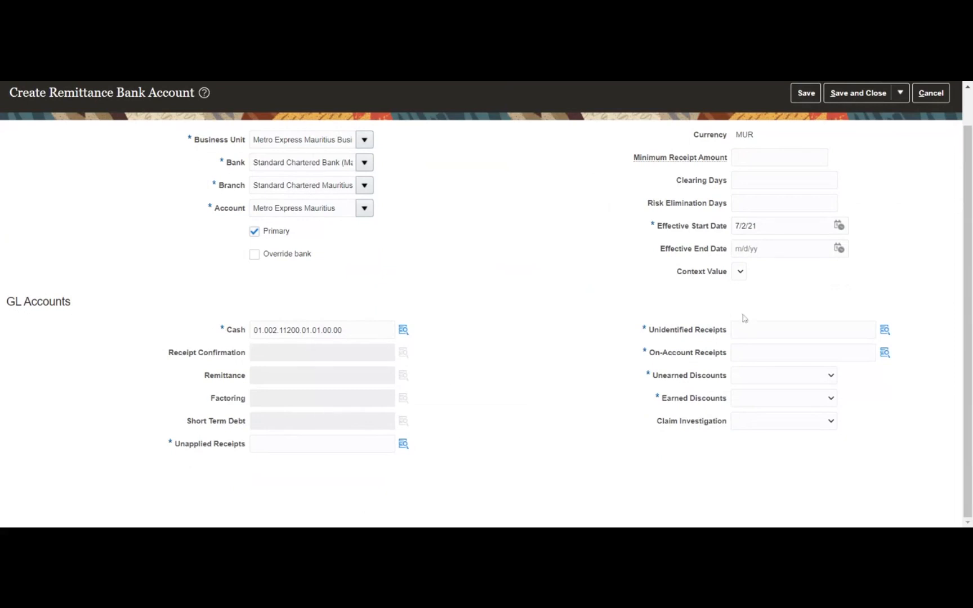
pyautogui.click(839, 227)
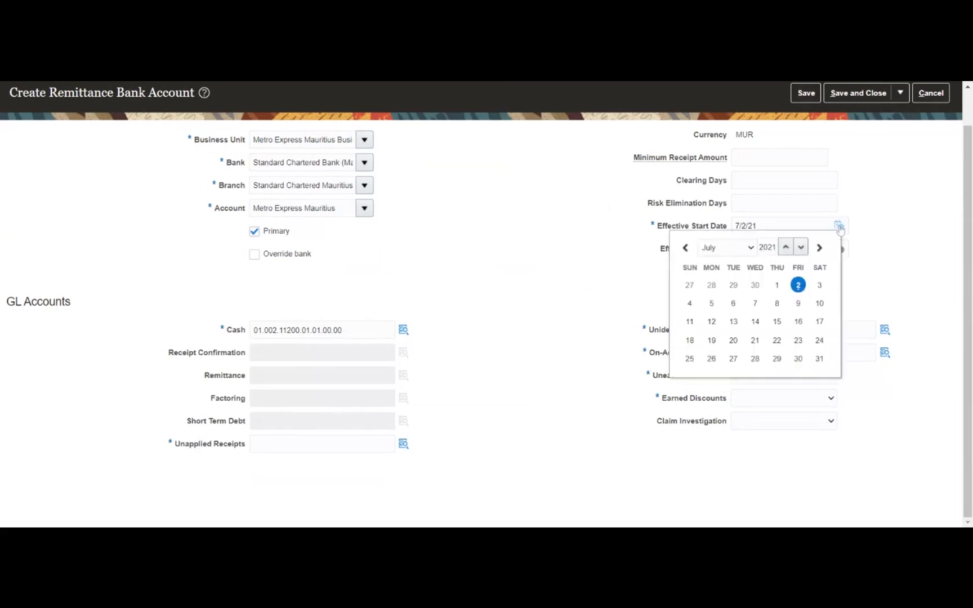
pyautogui.click(720, 264)
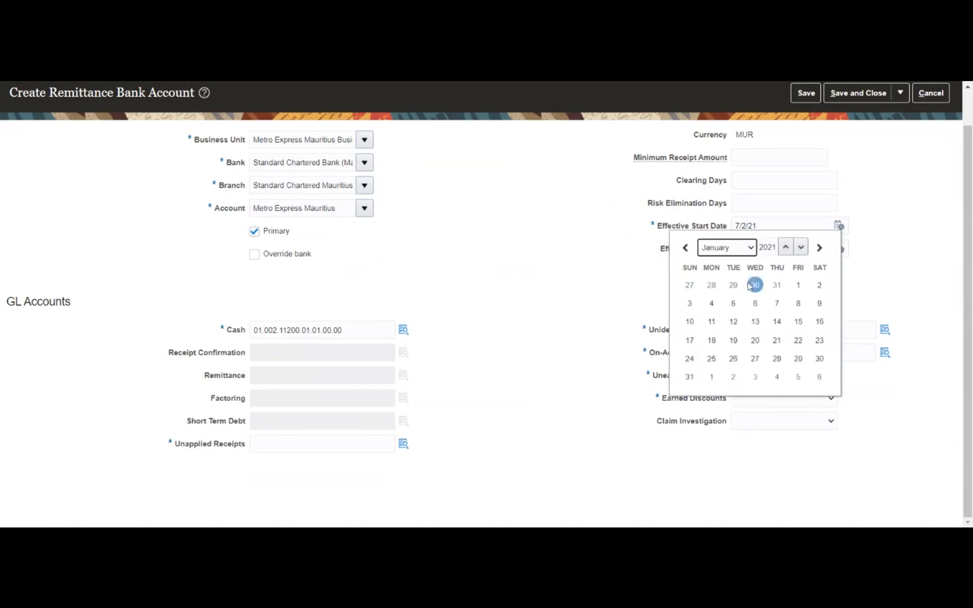
pyautogui.click(797, 285)
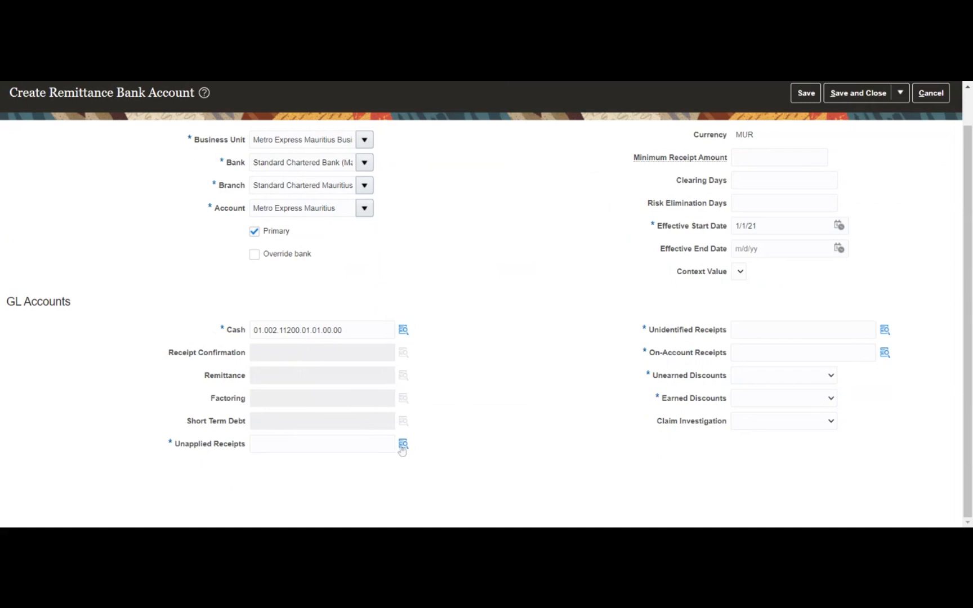
pyautogui.doubleClick(339, 331)
pyautogui.hotkey('ctrl', 'c')
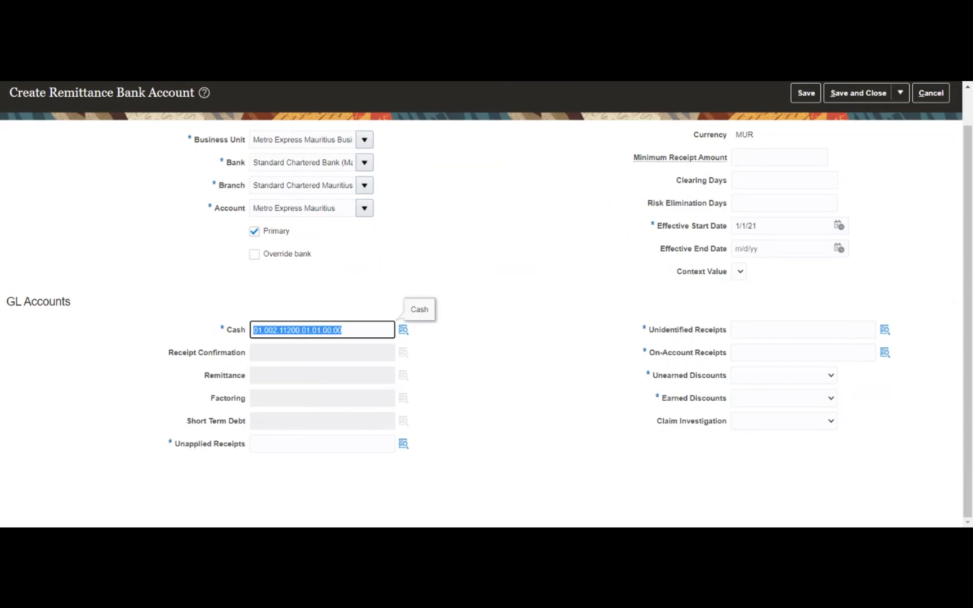
# - Paste the Cash account combination into Unapplied Receipts and leave the project segment unchanged
pyautogui.click(389, 444)
pyautogui.hotkey('ctrl', 'v')
pyautogui.click(404, 445)
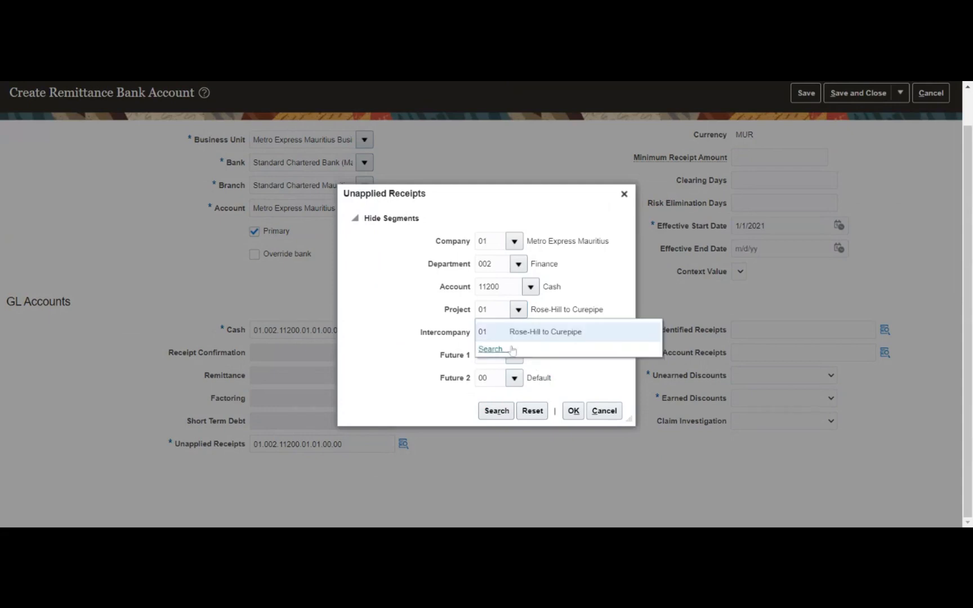
pyautogui.click(489, 349)
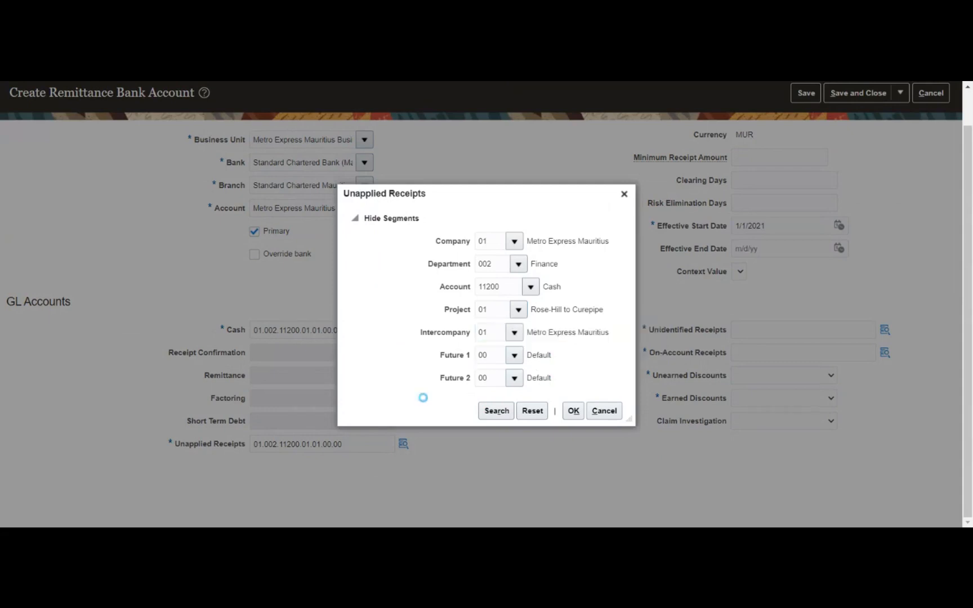
pyautogui.doubleClick(457, 281)
pyautogui.press('BackSpace')
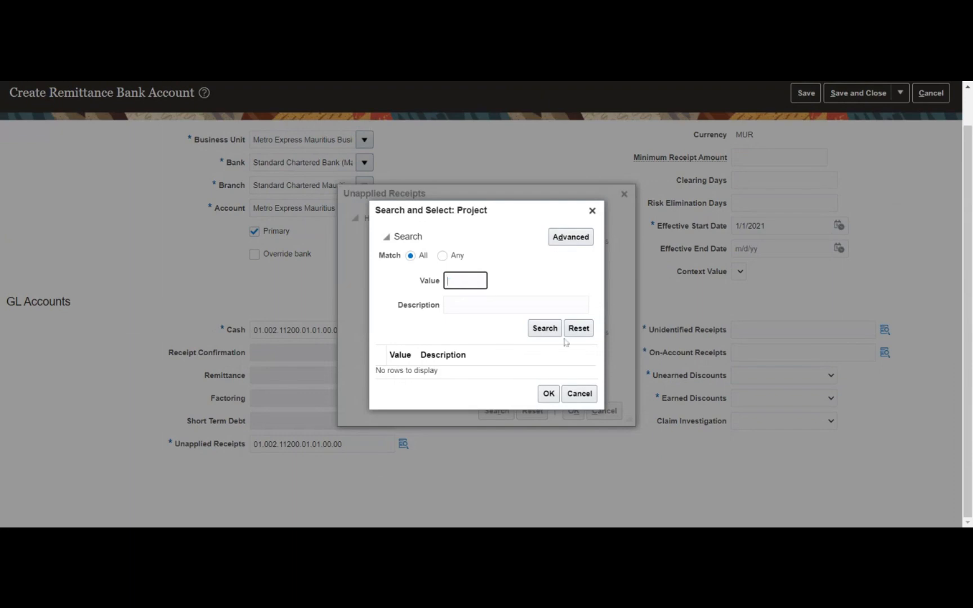
pyautogui.click(588, 331)
pyautogui.click(580, 394)
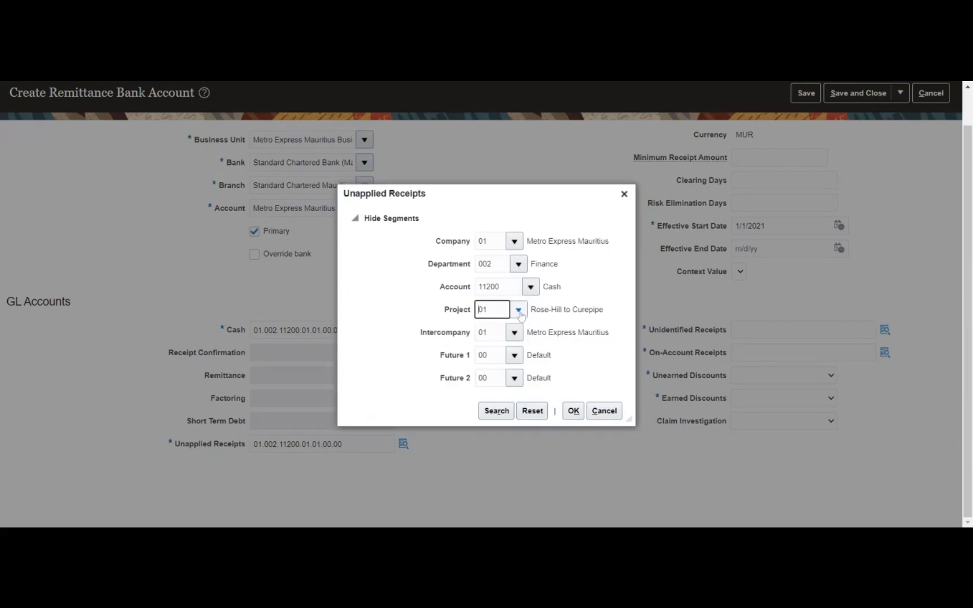
# - Change the account segment to 12120 Unapplied Receipts via a '%unapp%' description search
pyautogui.click(531, 288)
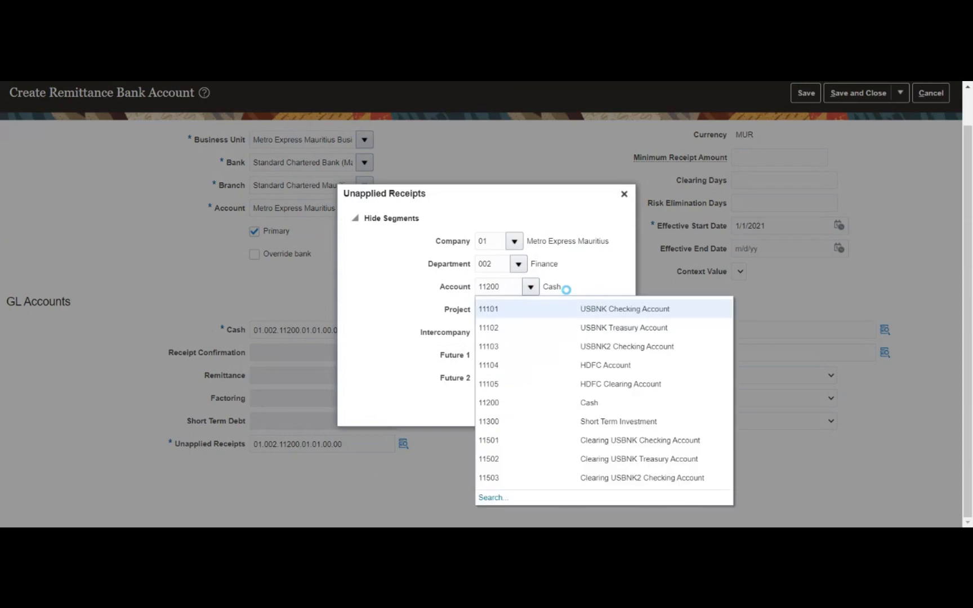
pyautogui.click(492, 498)
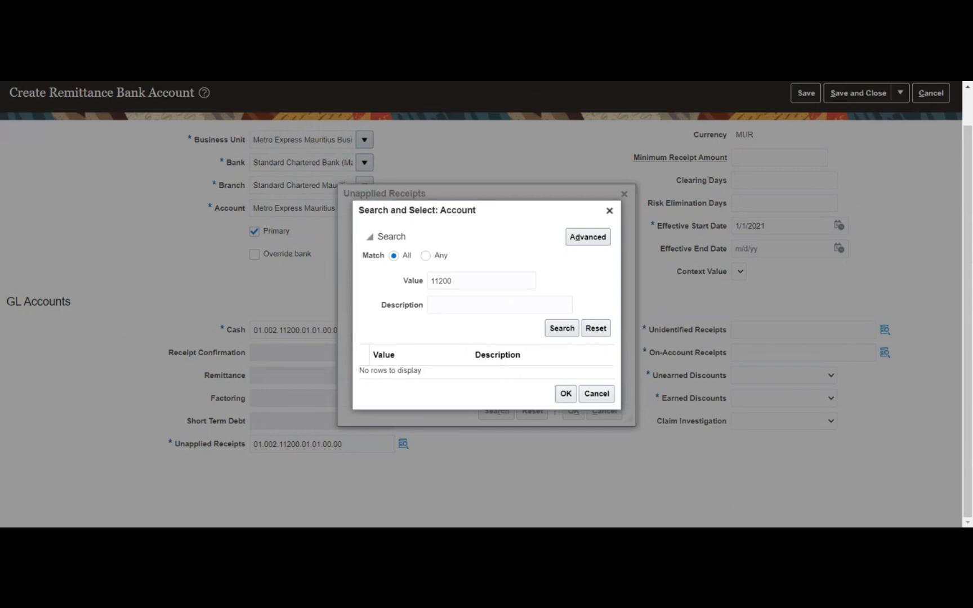
pyautogui.doubleClick(451, 281)
pyautogui.press('BackSpace')
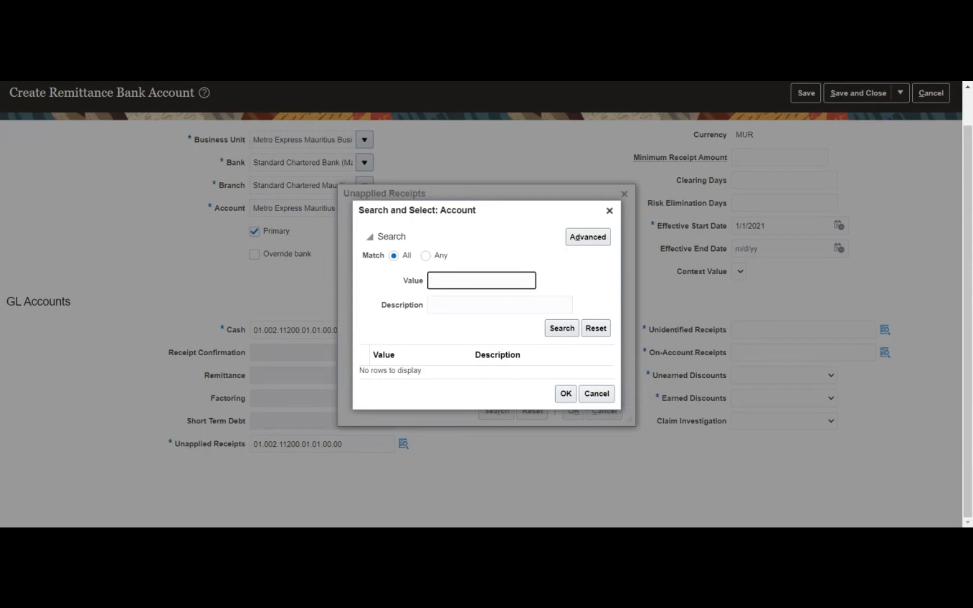
pyautogui.click(455, 305)
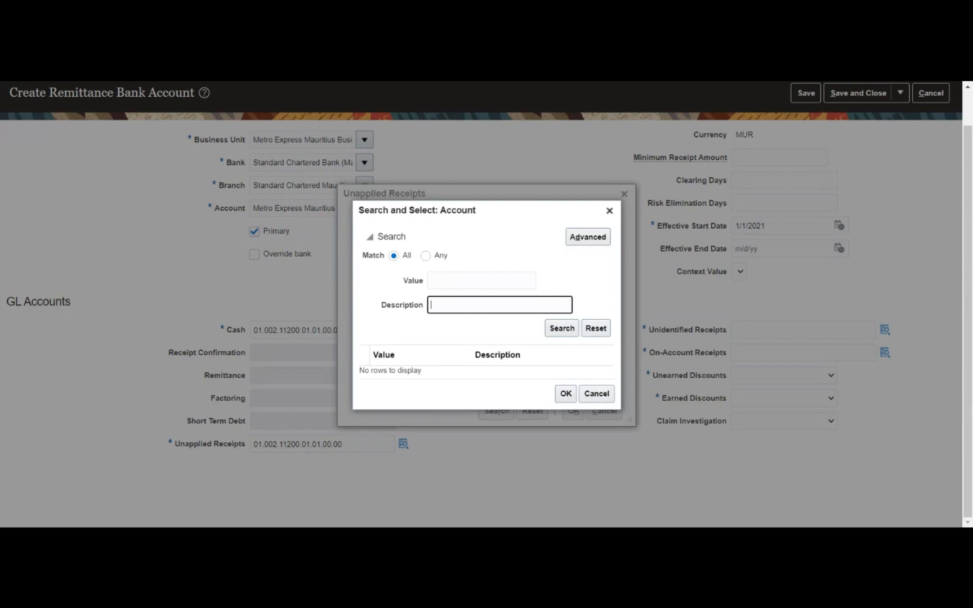
pyautogui.write('%unapp%')
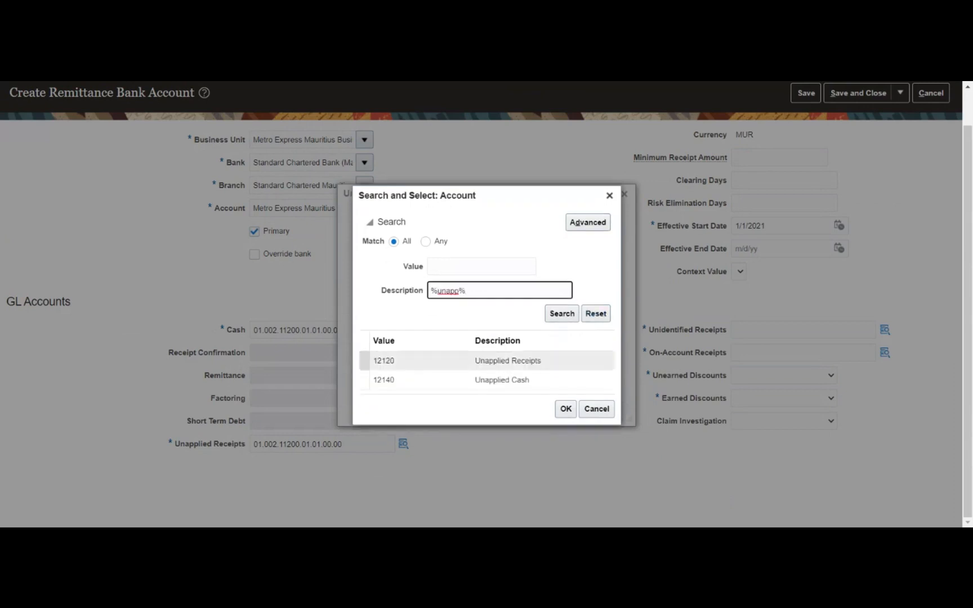
pyautogui.click(507, 361)
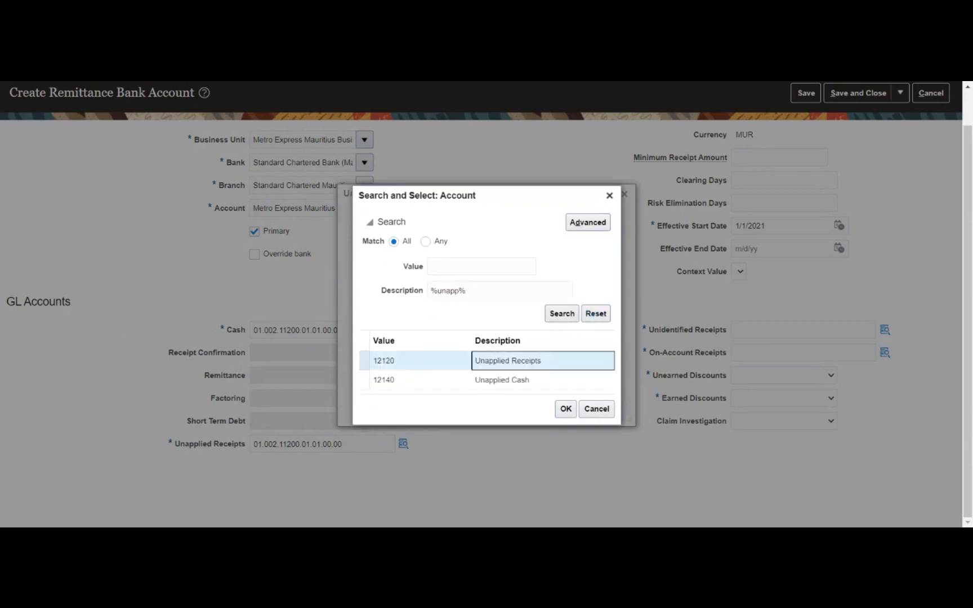
pyautogui.click(558, 414)
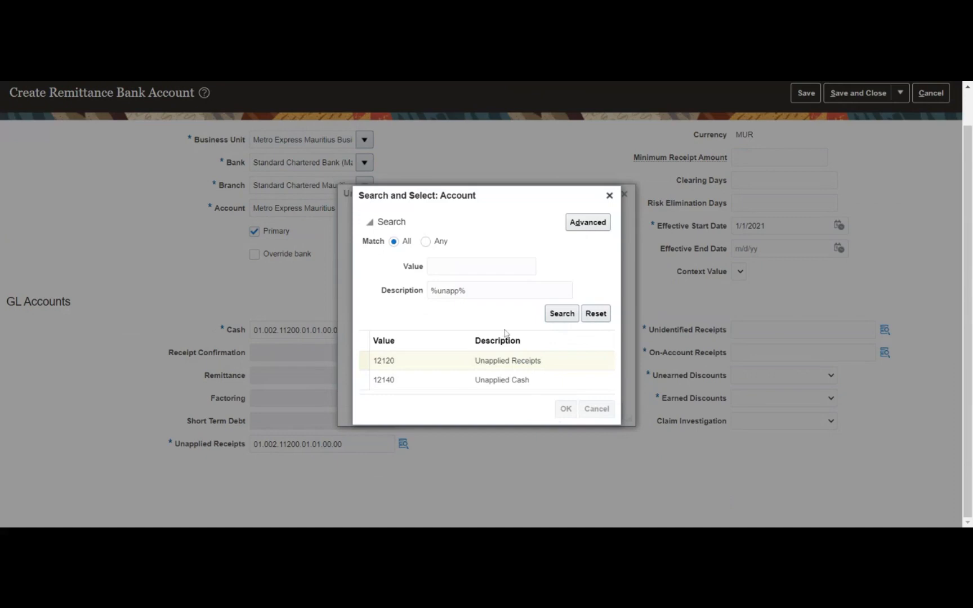
pyautogui.click(573, 410)
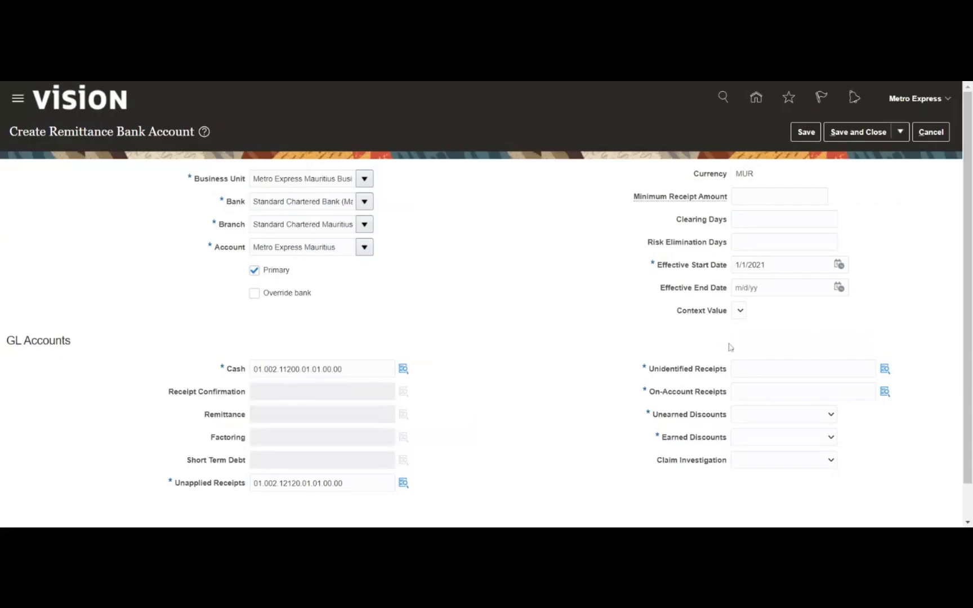
pyautogui.click(738, 369)
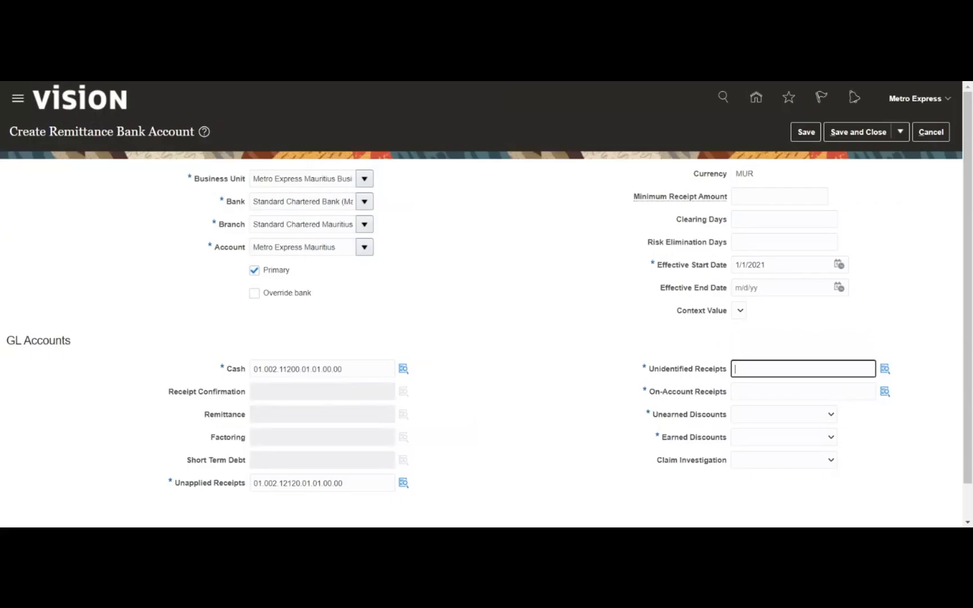
# - Set Unidentified Receipts to 01.002.12110.01.01.00.00 by searching '%on%acc%' for account 12110
pyautogui.write('01.002.11200.01.01.00.00')
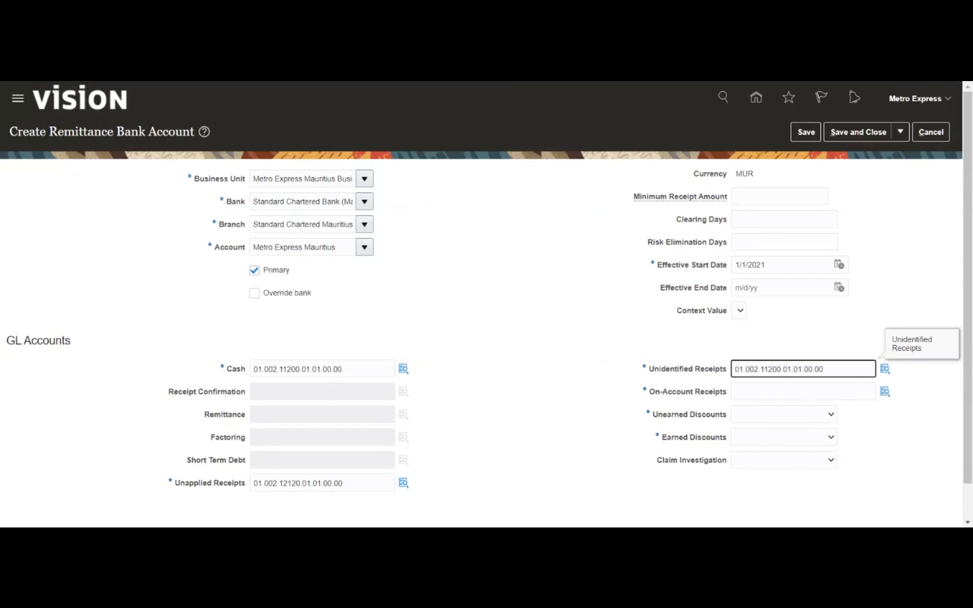
pyautogui.click(735, 324)
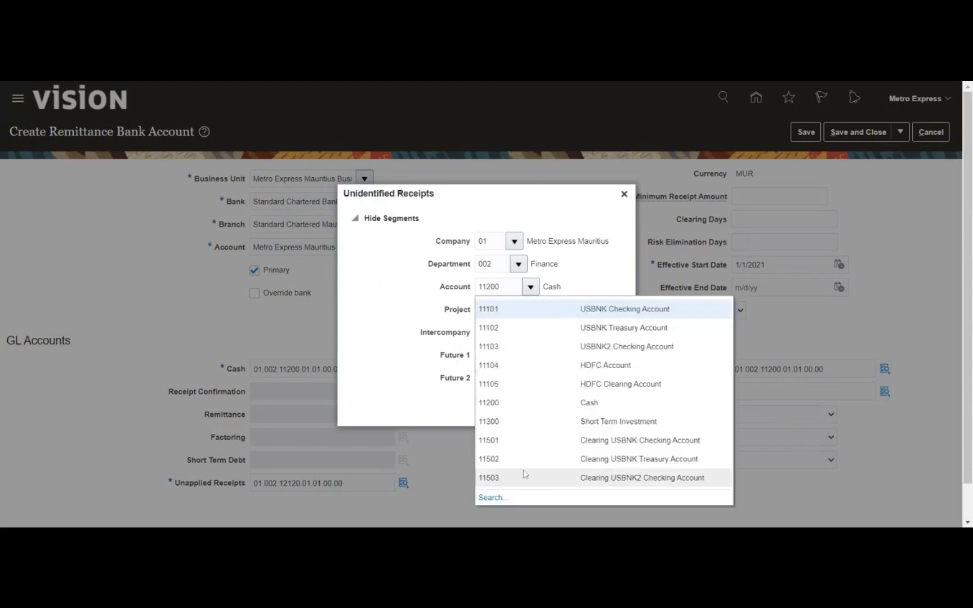
pyautogui.click(493, 498)
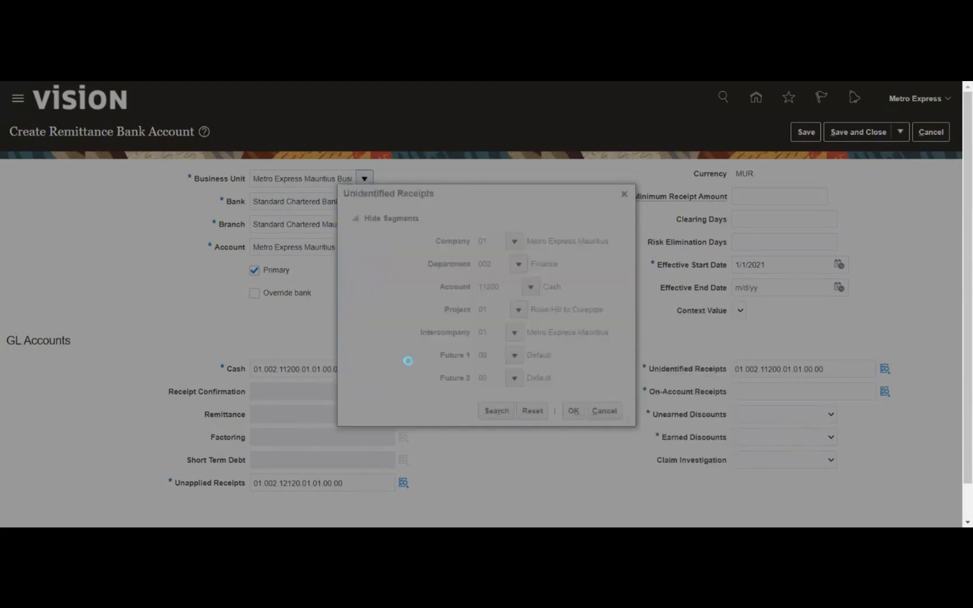
pyautogui.press('BackSpace')
pyautogui.click(460, 306)
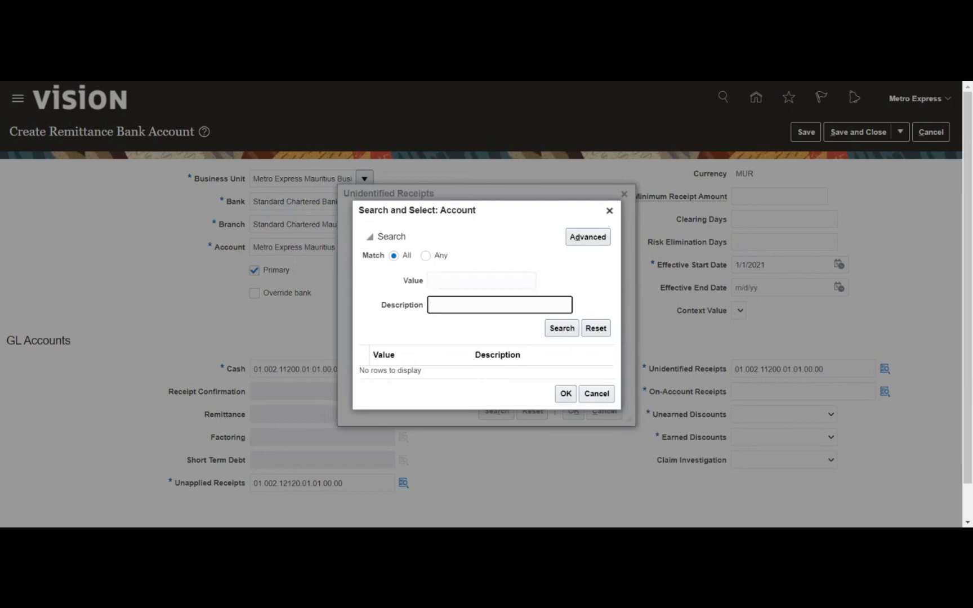
pyautogui.write('%')
pyautogui.write('on%acc%')
pyautogui.press('Return')
pyautogui.click(508, 360)
pyautogui.click(565, 408)
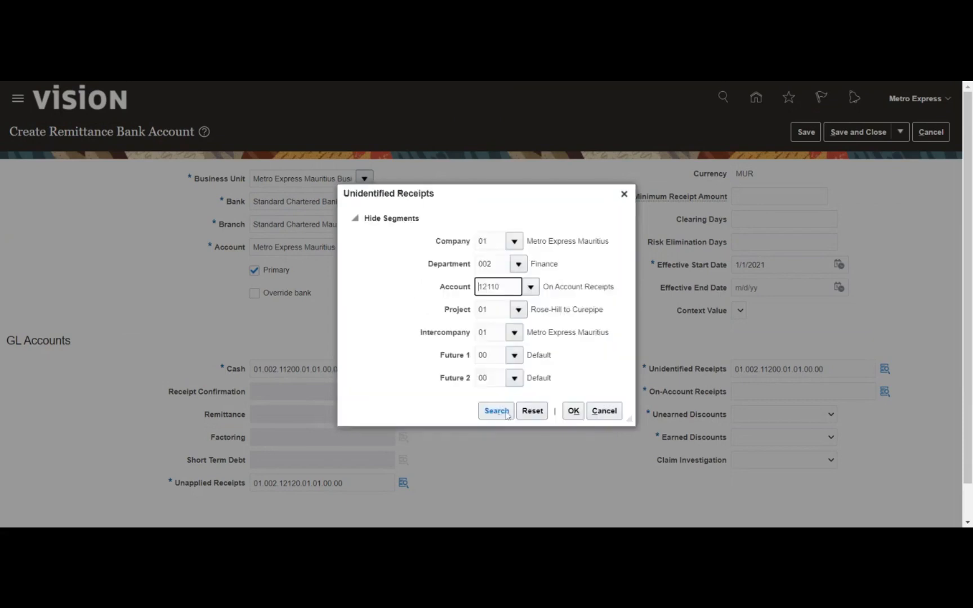
pyautogui.click(574, 409)
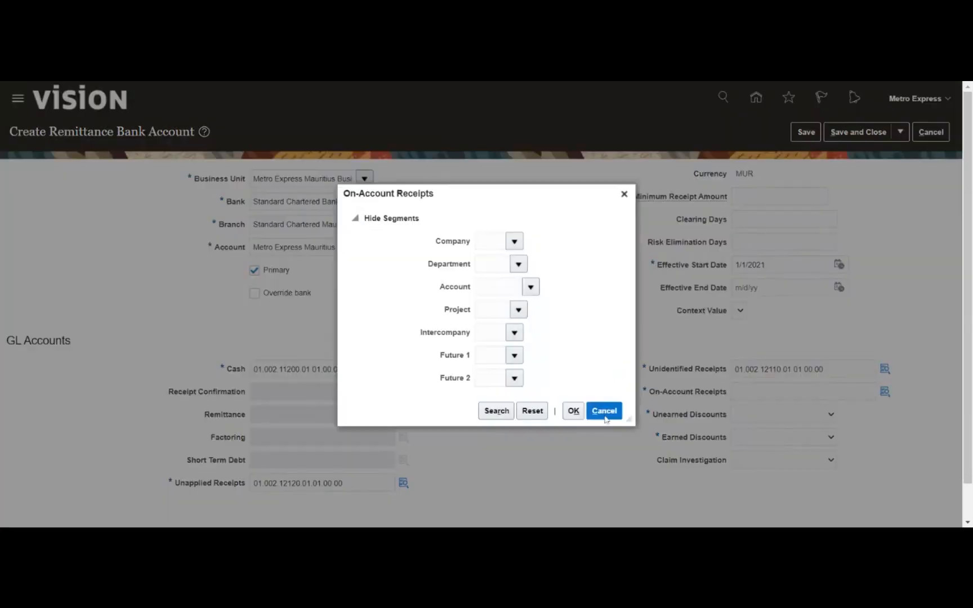
pyautogui.click(605, 416)
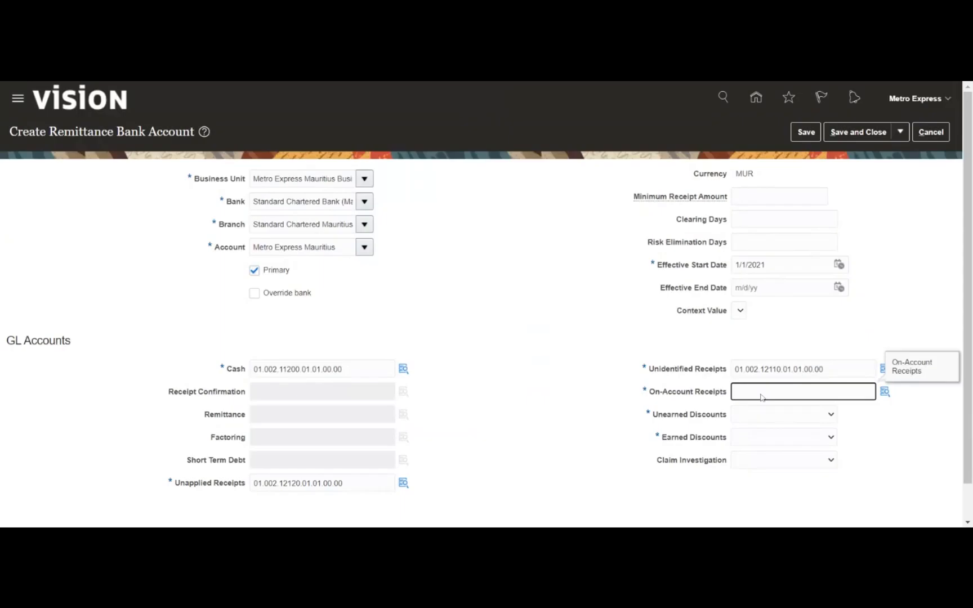
# - Set On-Account Receipts to 01.002.12110.01.01.00.00 via a %on%acc% search for 12110 On Account Receipts
pyautogui.write('01.002.11200.01.01.00.00')
pyautogui.click(884, 394)
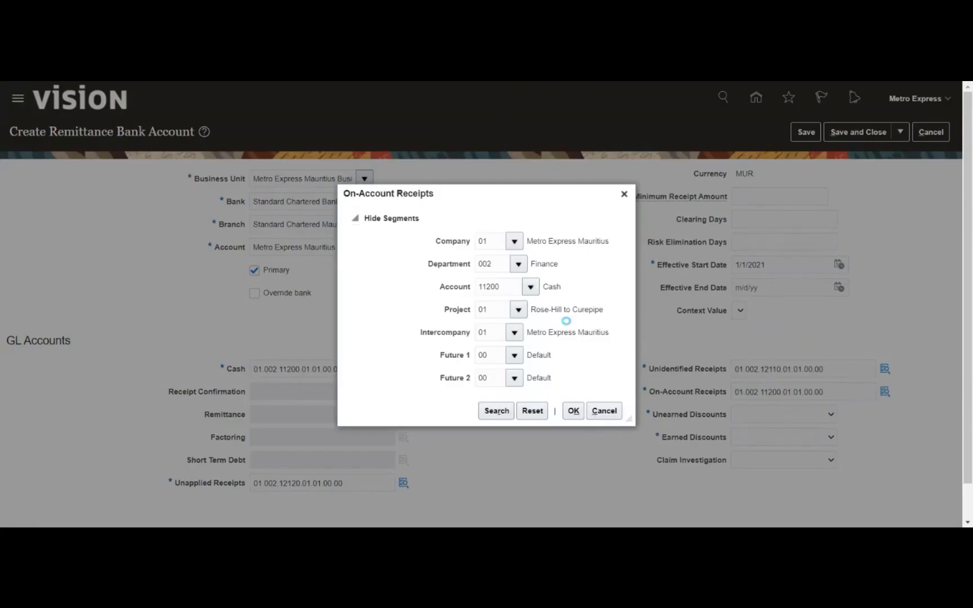
pyautogui.click(484, 503)
pyautogui.hotkey('ctrl', 'a')
pyautogui.press('BackSpace')
pyautogui.press('Tab')
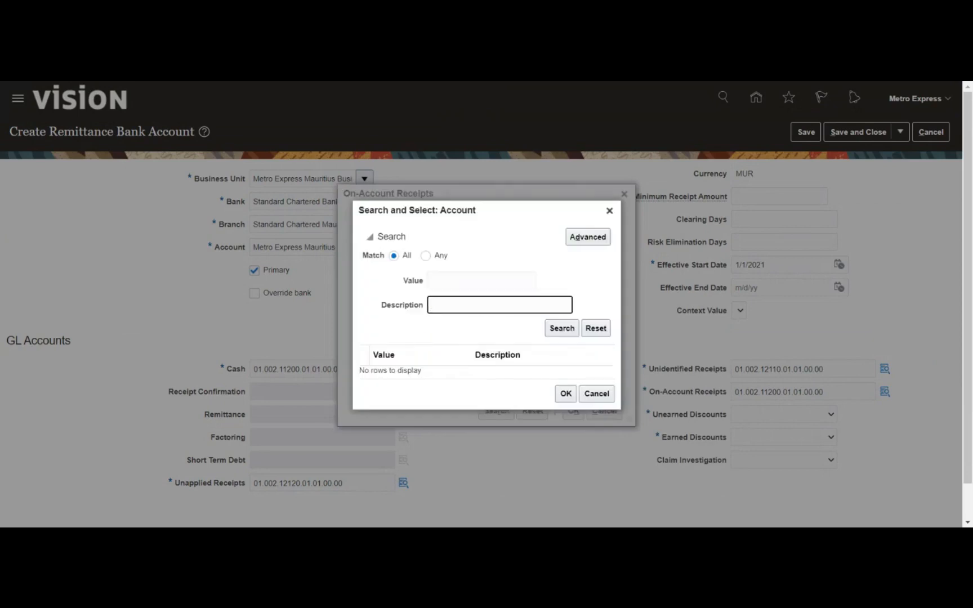
pyautogui.write('%')
pyautogui.write('on%acc%')
pyautogui.click(546, 333)
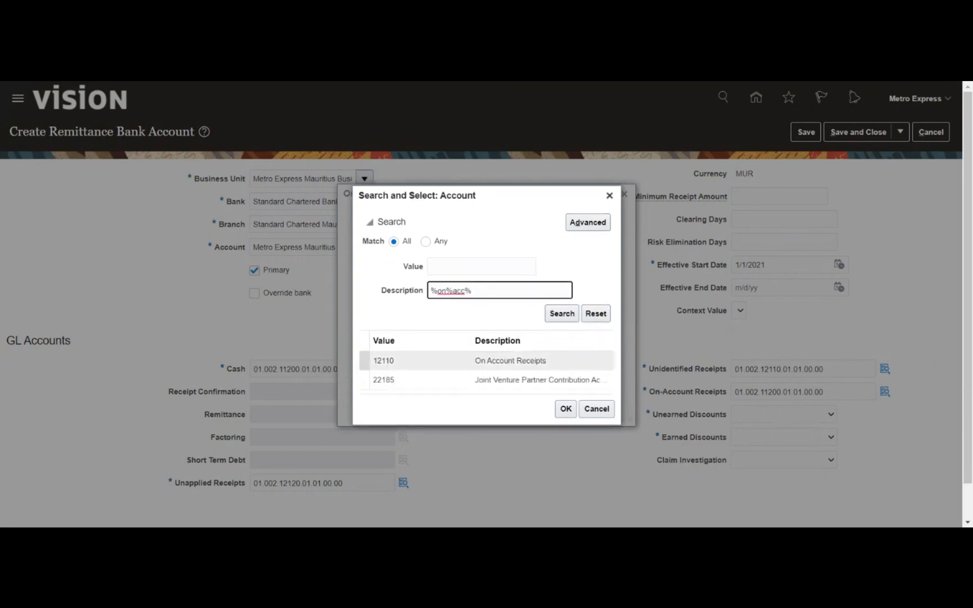
pyautogui.click(510, 361)
pyautogui.click(566, 409)
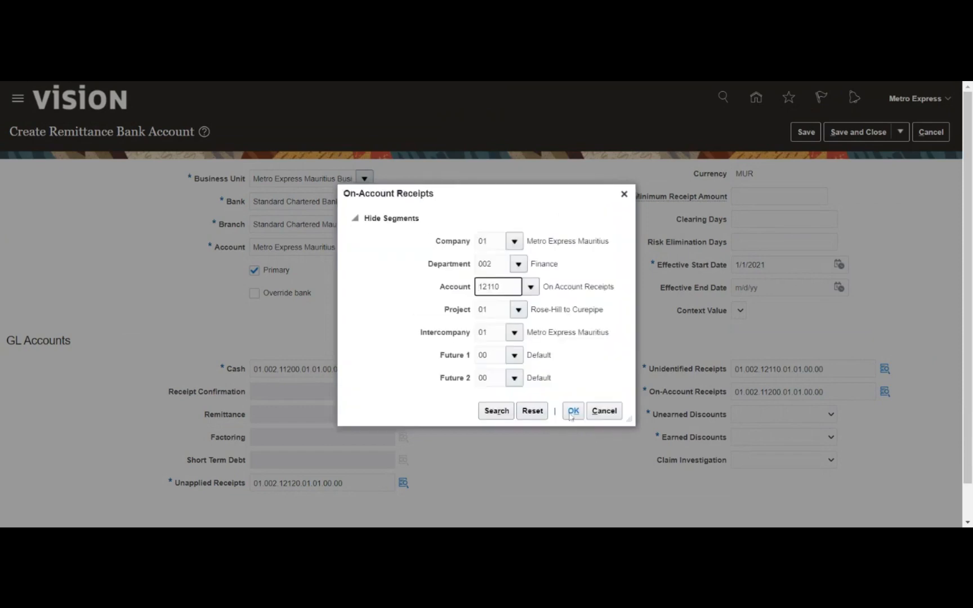
pyautogui.click(573, 411)
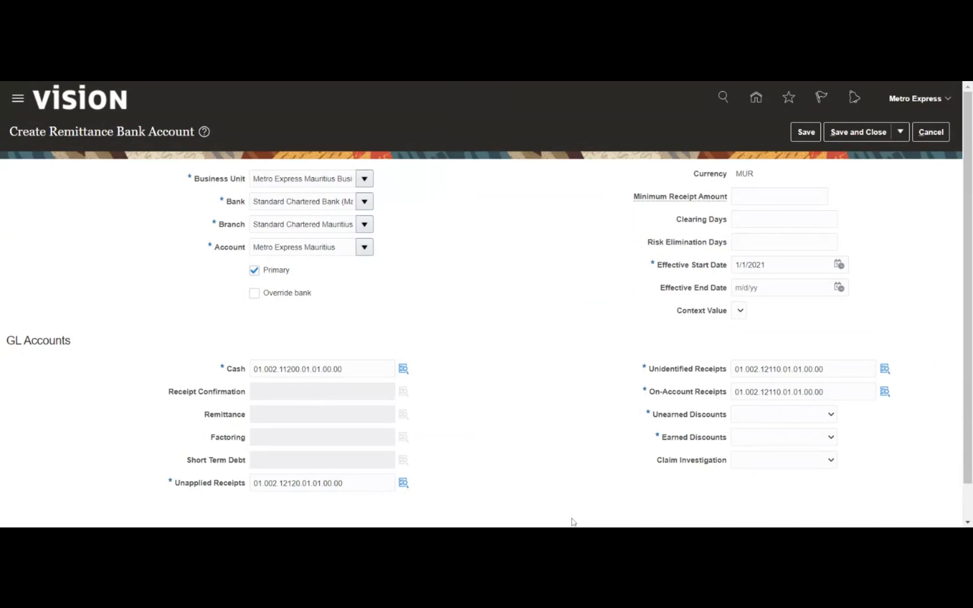
# - Choose Metro Express for the unearned and earned discount accounts, then save the remittance bank account
pyautogui.click(804, 422)
pyautogui.click(813, 447)
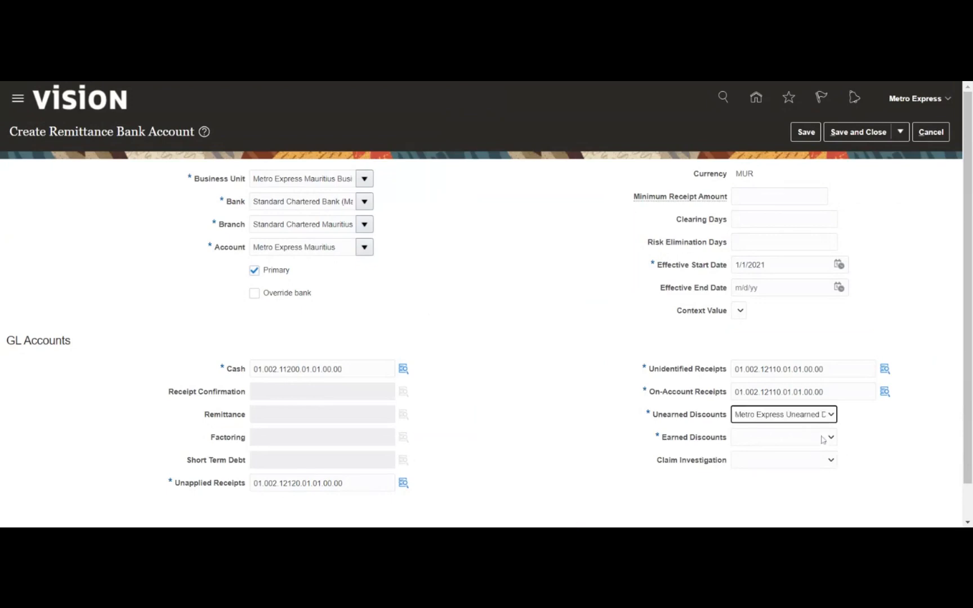
pyautogui.click(821, 439)
pyautogui.click(816, 452)
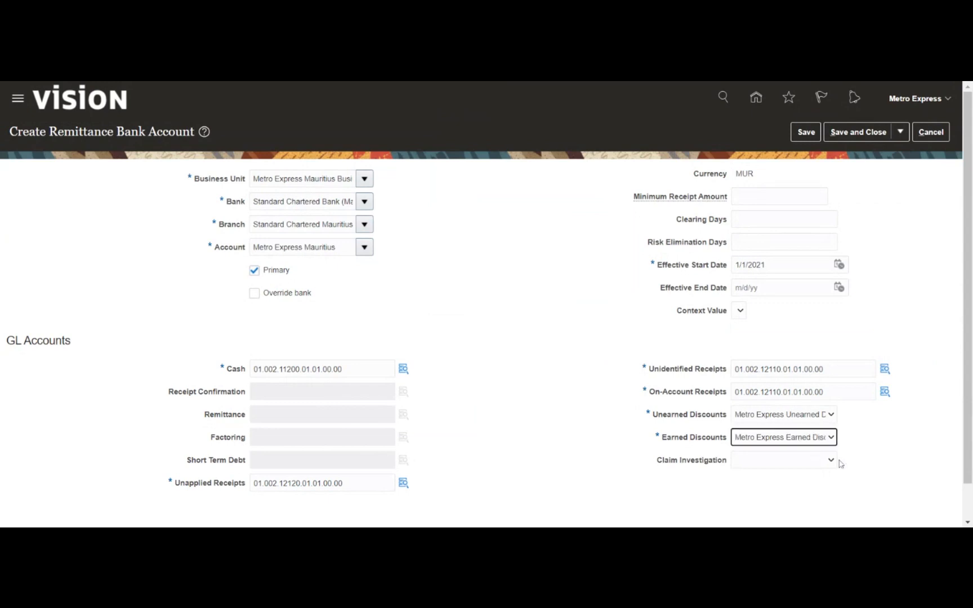
pyautogui.click(890, 429)
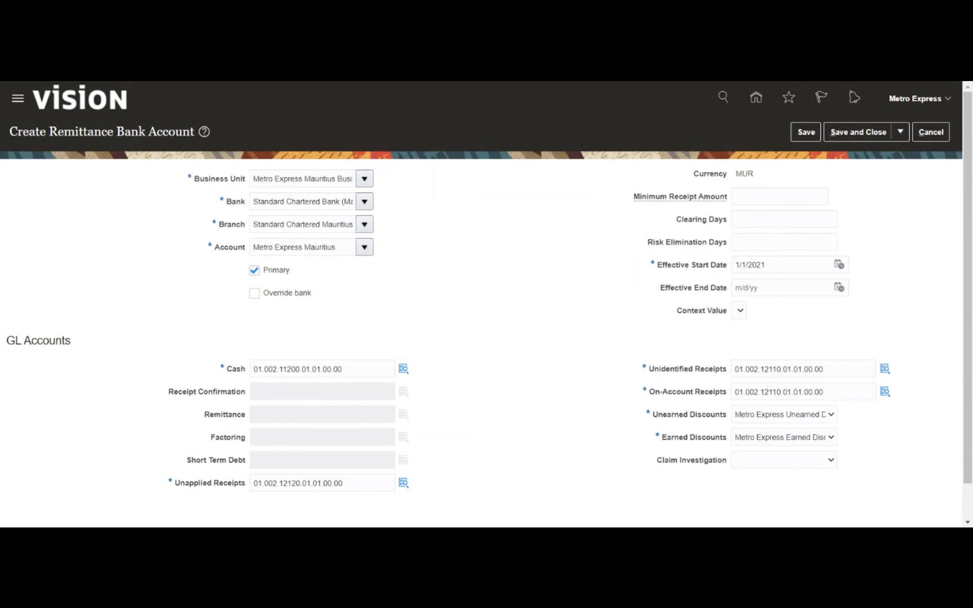
pyautogui.click(797, 141)
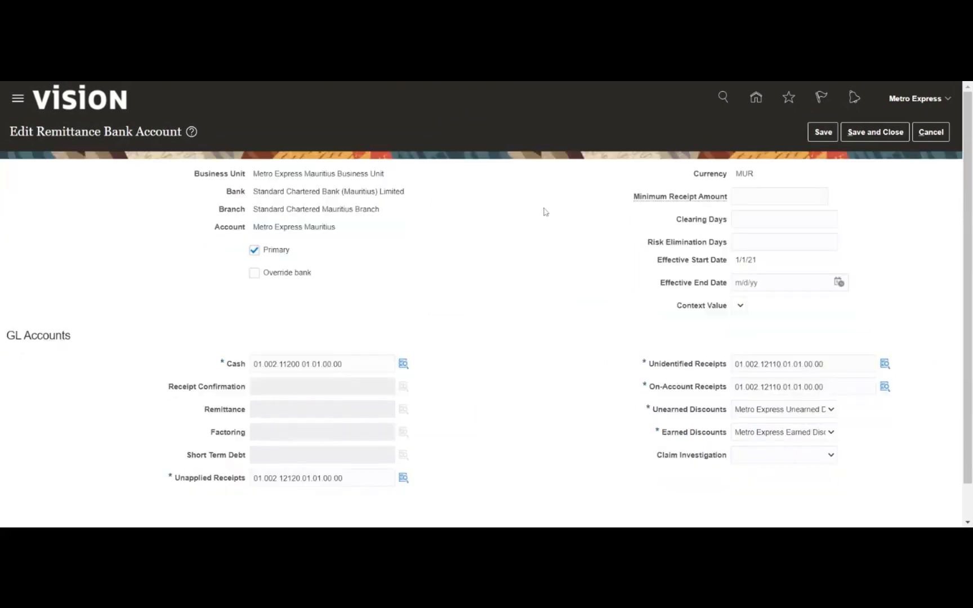
# - Save and close the remittance bank account and Metro Direct receipt class, then select Manage Receipt Sources
pyautogui.click(812, 138)
pyautogui.click(848, 139)
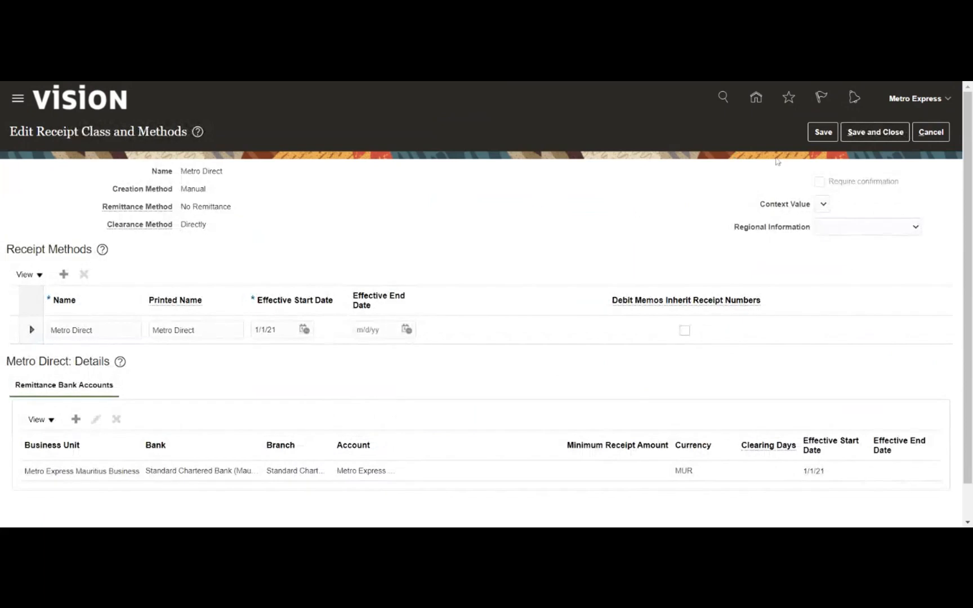
pyautogui.click(822, 133)
pyautogui.click(869, 134)
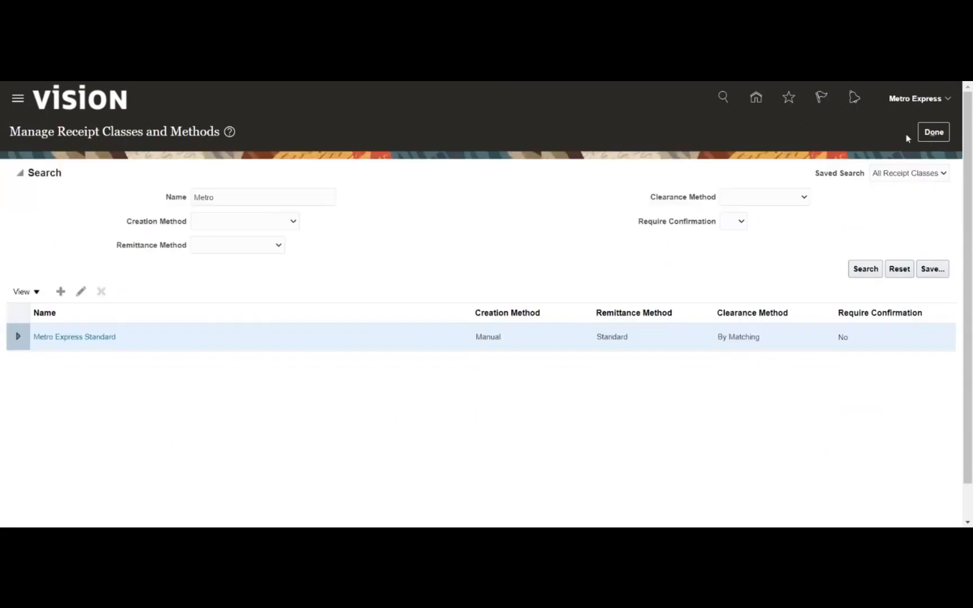
pyautogui.click(943, 135)
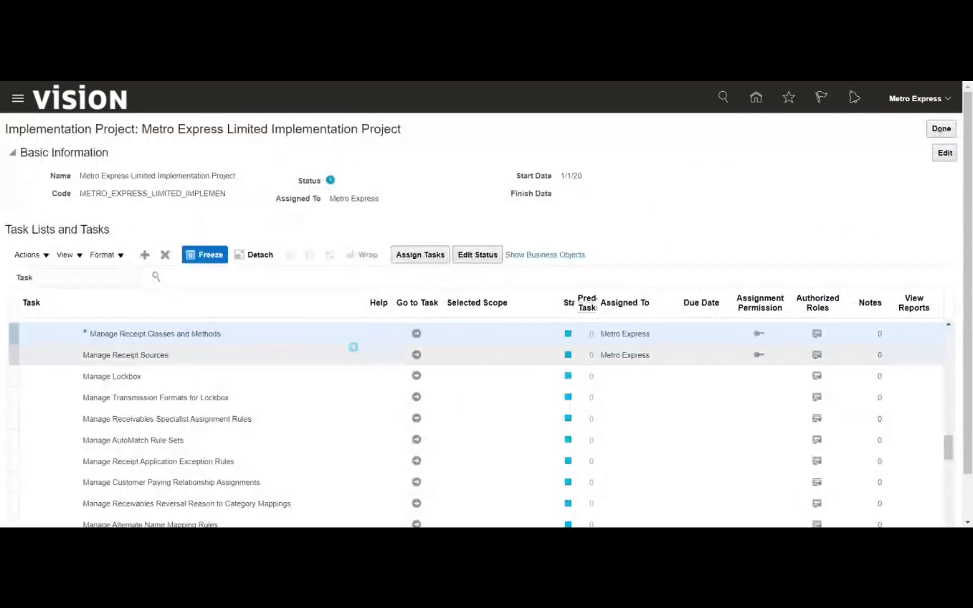
pyautogui.click(353, 359)
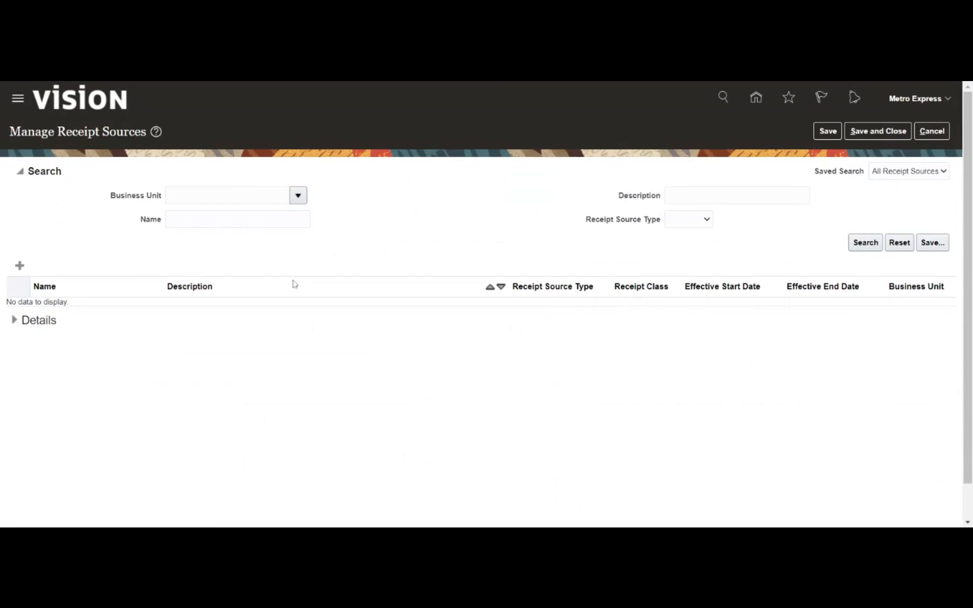
# - Start a new receipt source for the Metro Express Mauritius Business Unit
pyautogui.click(20, 266)
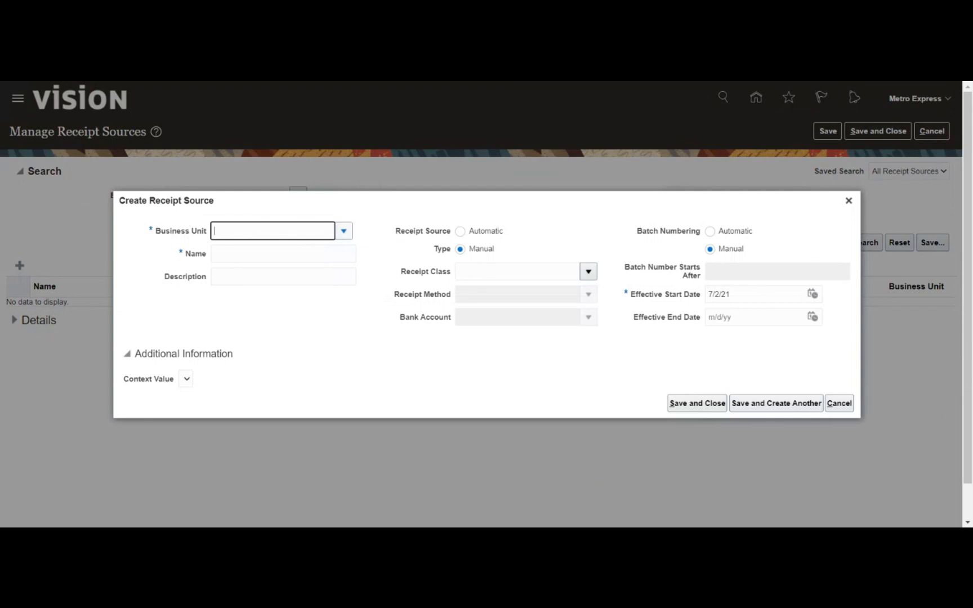
pyautogui.click(344, 237)
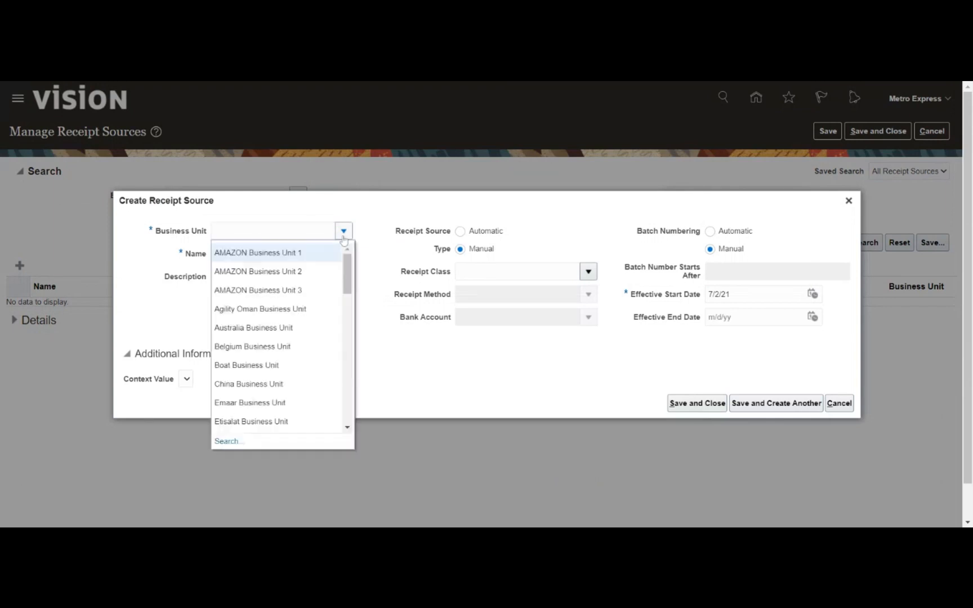
pyautogui.write('Met')
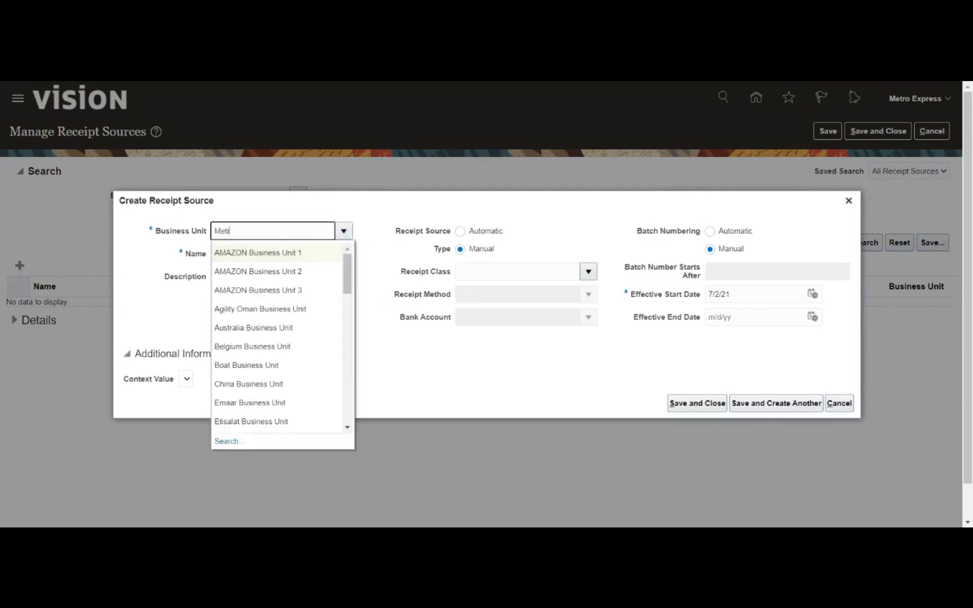
pyautogui.write('r')
pyautogui.press('Tab')
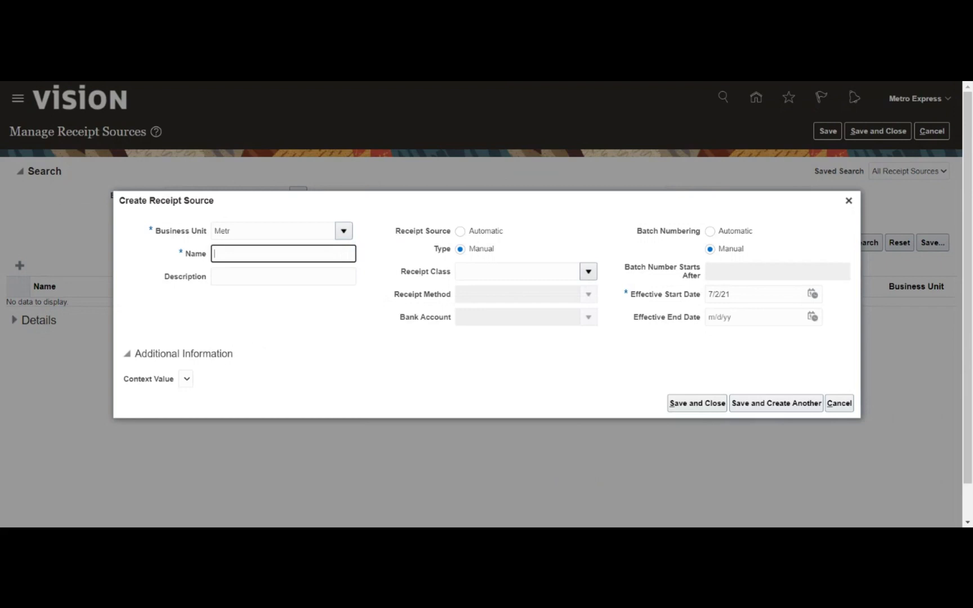
pyautogui.click(450, 349)
pyautogui.click(544, 399)
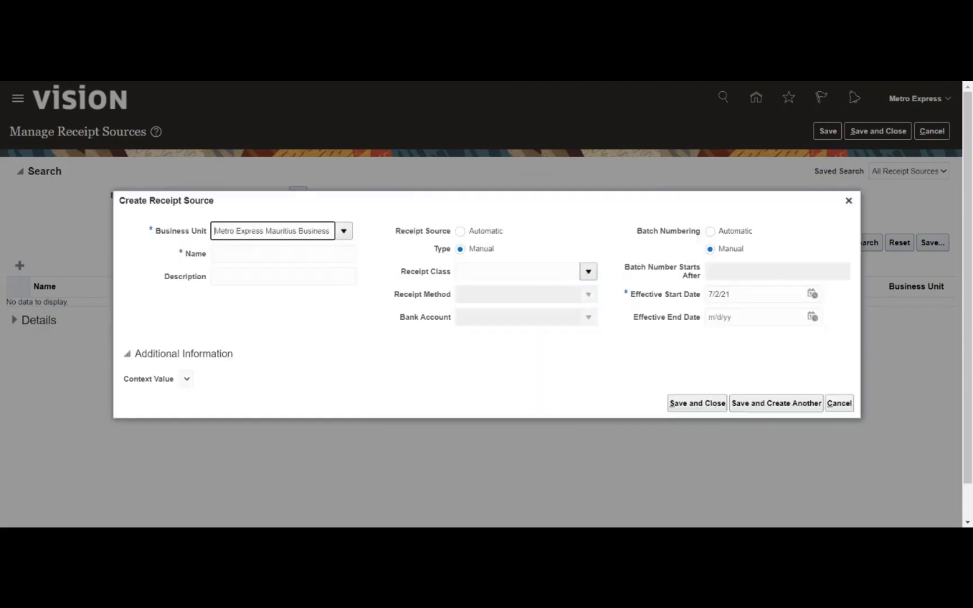
# - Name the receipt source Metro Direct and assign it the Metro Direct receipt class
pyautogui.click(284, 254)
pyautogui.write('Metro Direct')
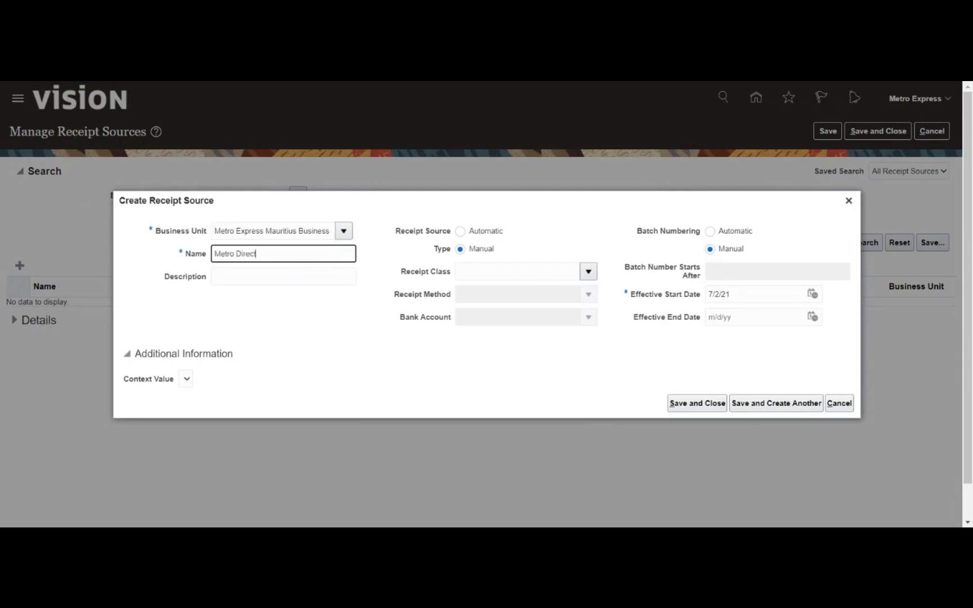
pyautogui.press('Tab')
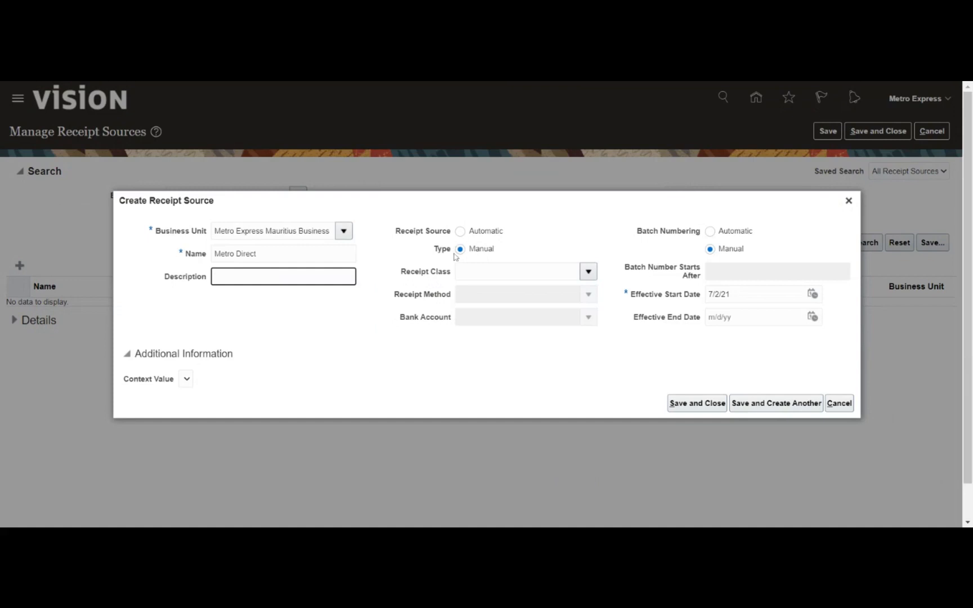
pyautogui.click(591, 273)
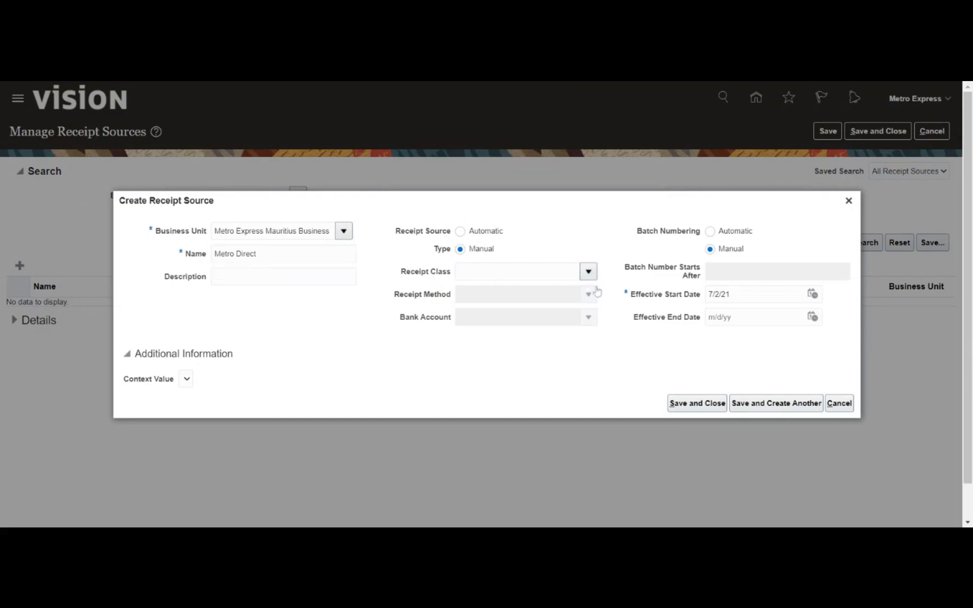
pyautogui.write('Metro')
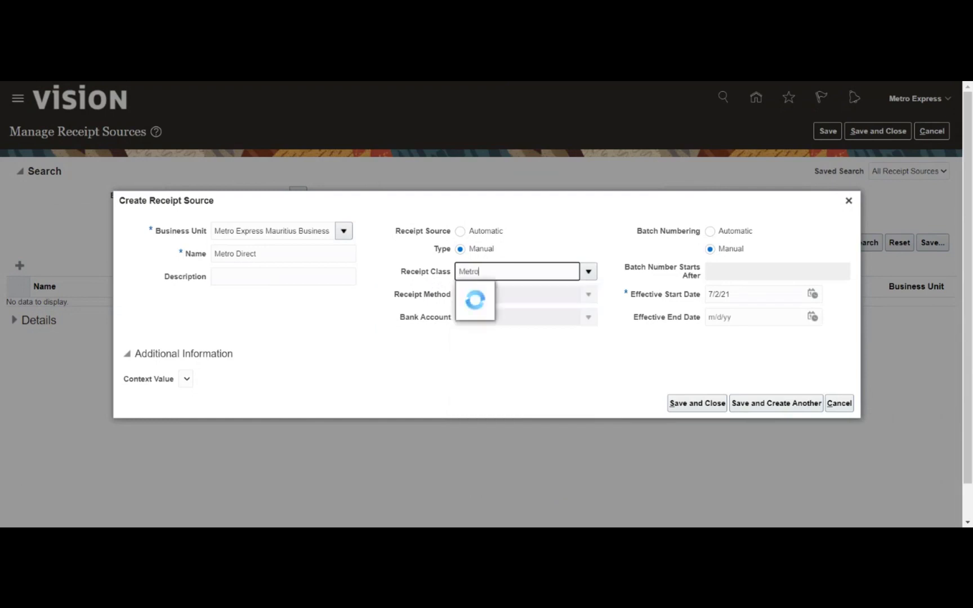
pyautogui.press('Tab')
pyautogui.click(478, 340)
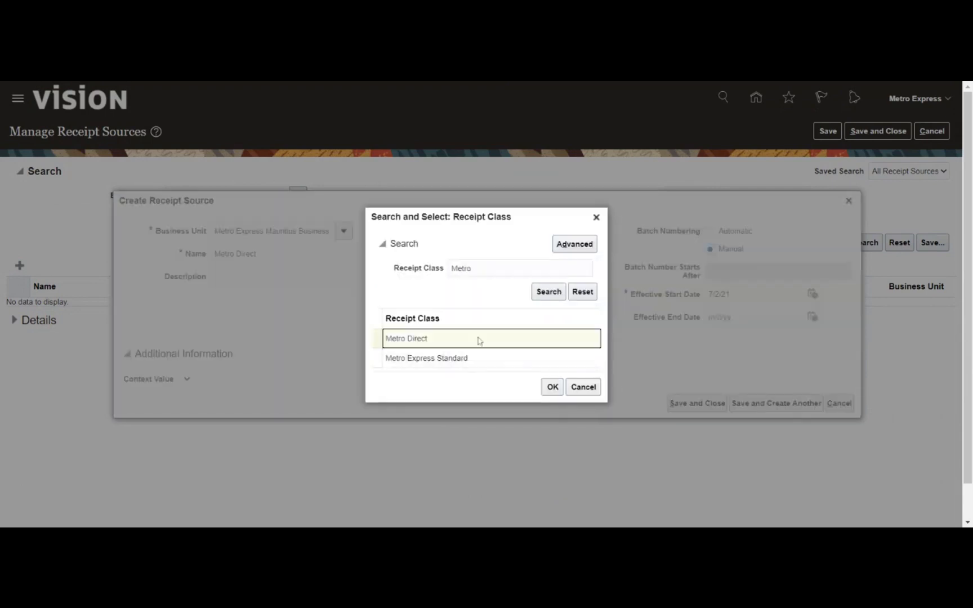
pyautogui.click(548, 387)
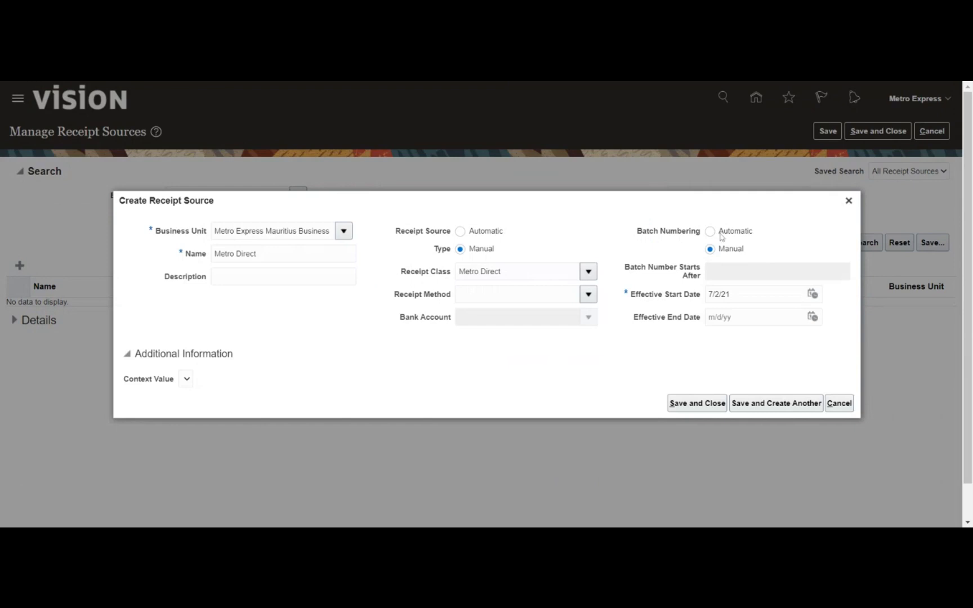
# - Set the effective start date to 1/1/21 and save the receipt source
pyautogui.click(813, 297)
pyautogui.click(707, 320)
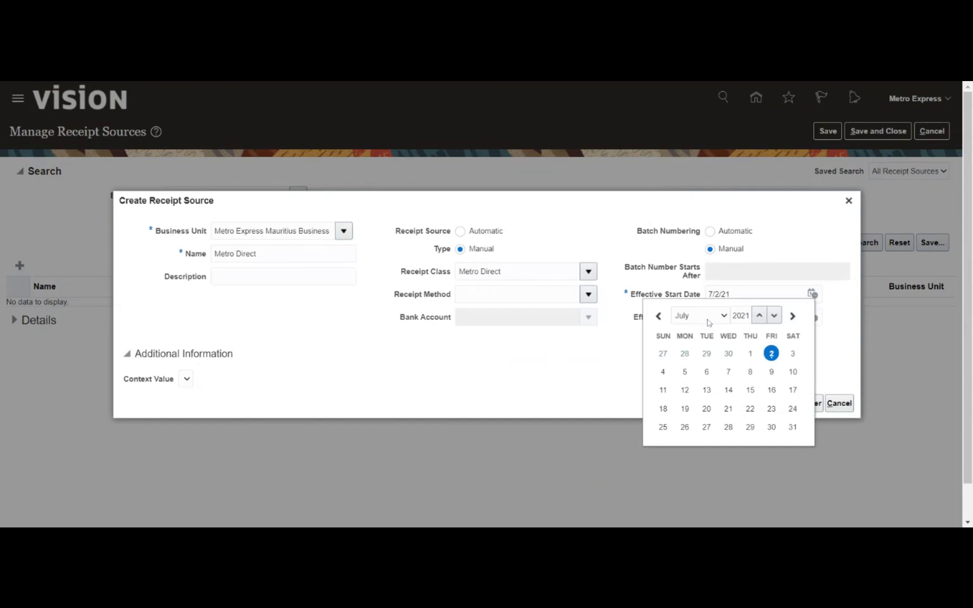
pyautogui.click(707, 328)
pyautogui.click(772, 354)
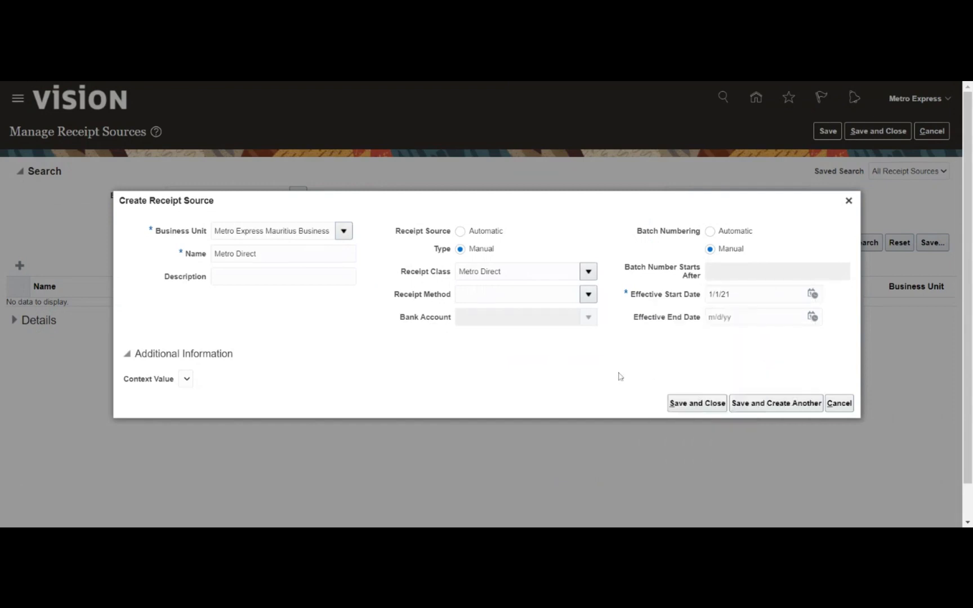
pyautogui.click(697, 404)
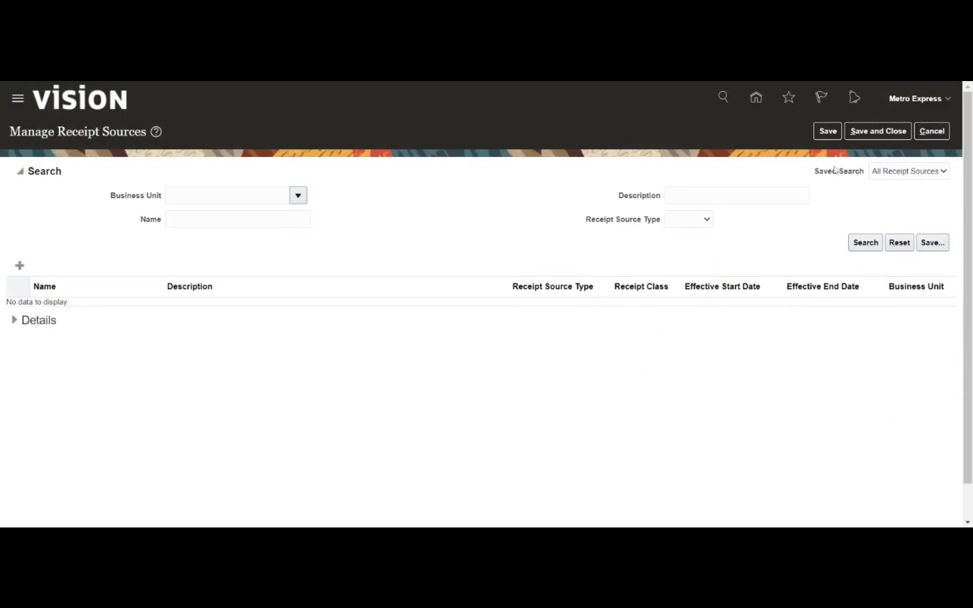
# - Return to the task list, collapse Define Customer Payments, expand Define Customer and select Create Customer
pyautogui.click(876, 132)
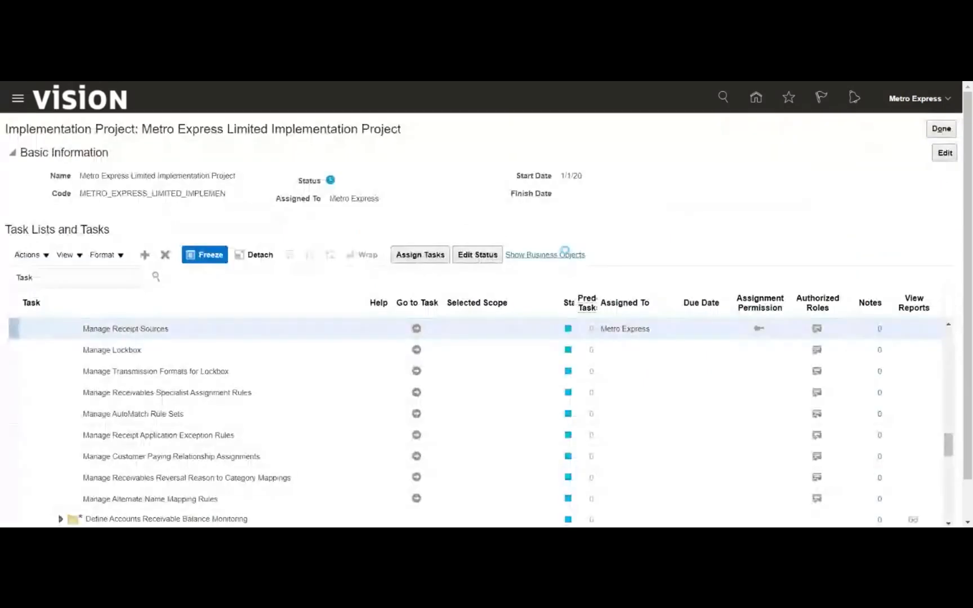
pyautogui.scroll(-1, 318, 226)
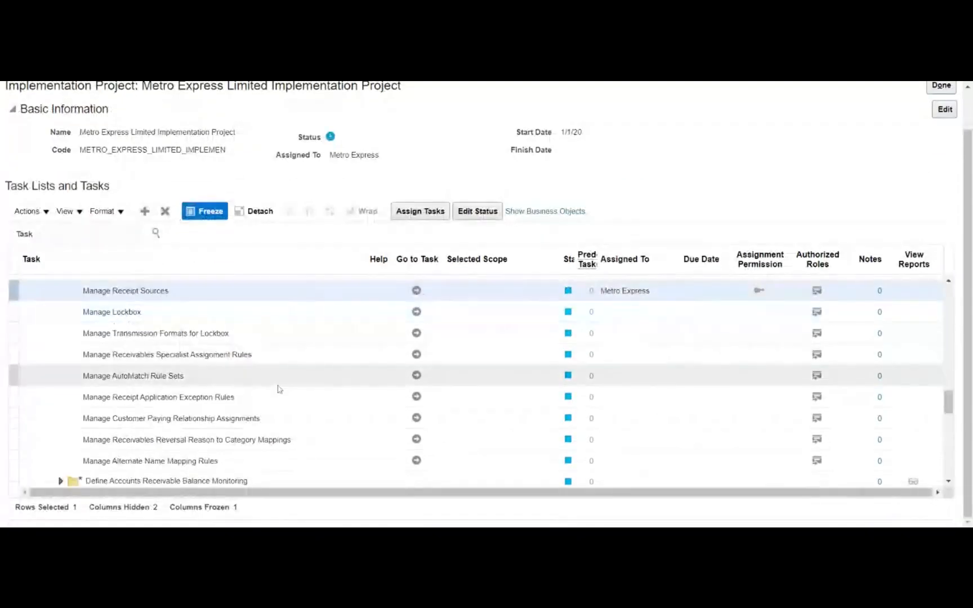
pyautogui.scroll(5, 290, 377)
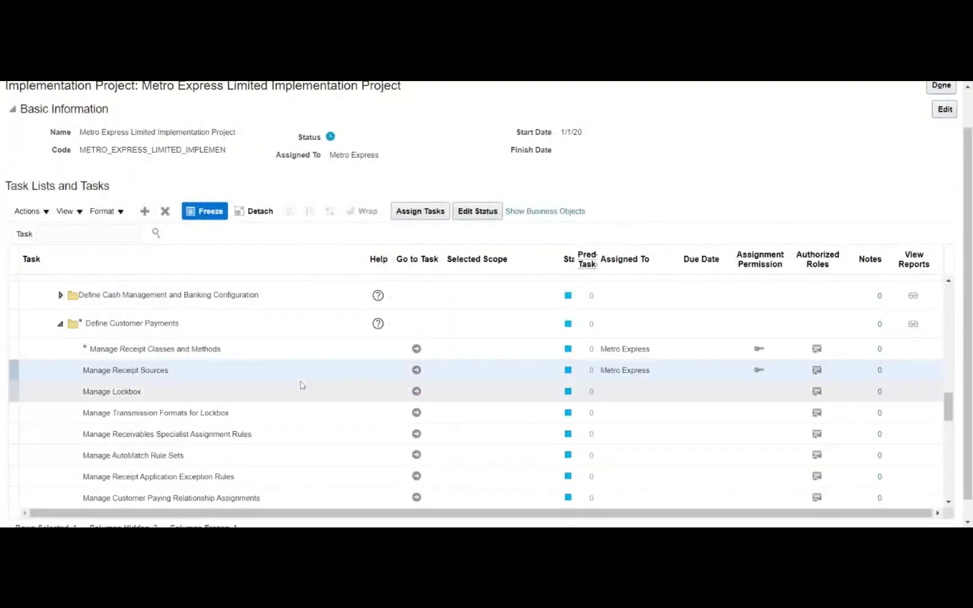
pyautogui.scroll(3, 302, 387)
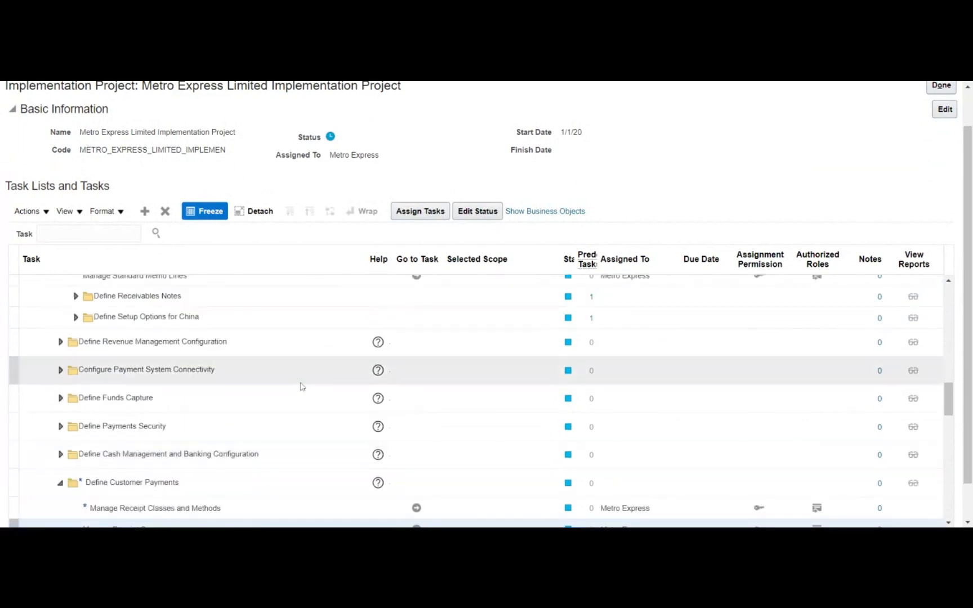
pyautogui.scroll(-3, 248, 365)
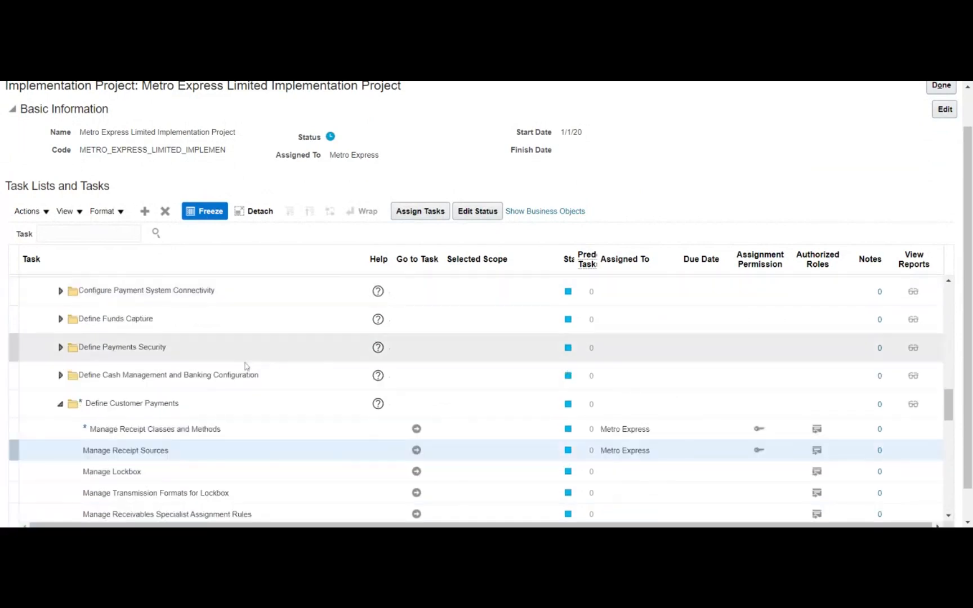
pyautogui.click(60, 404)
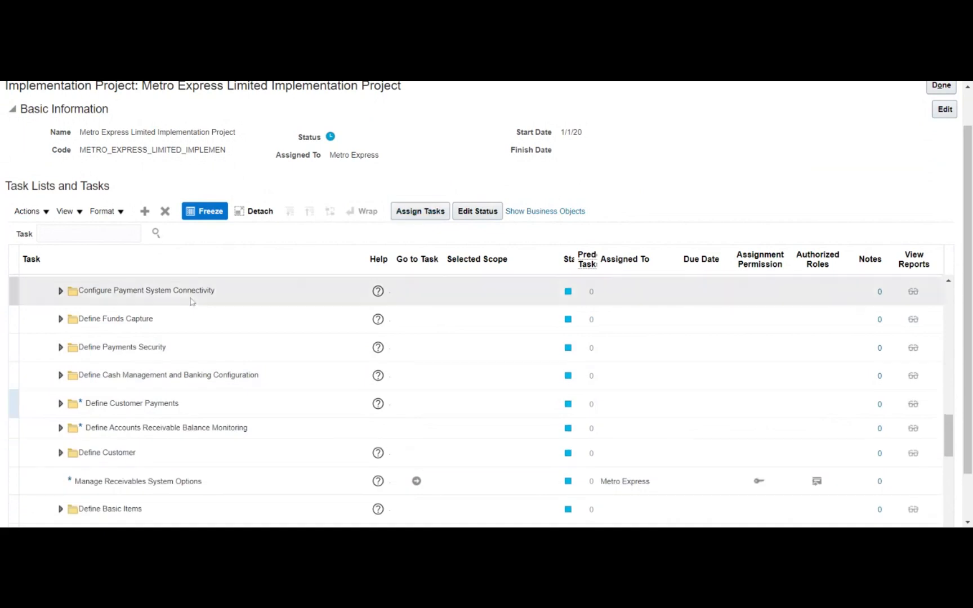
pyautogui.scroll(-6, 184, 359)
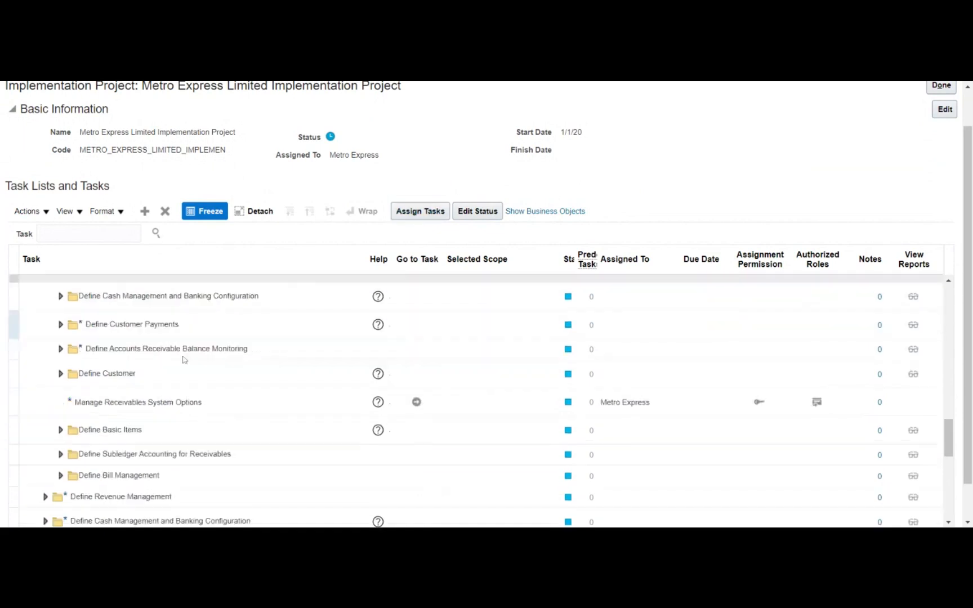
pyautogui.click(60, 294)
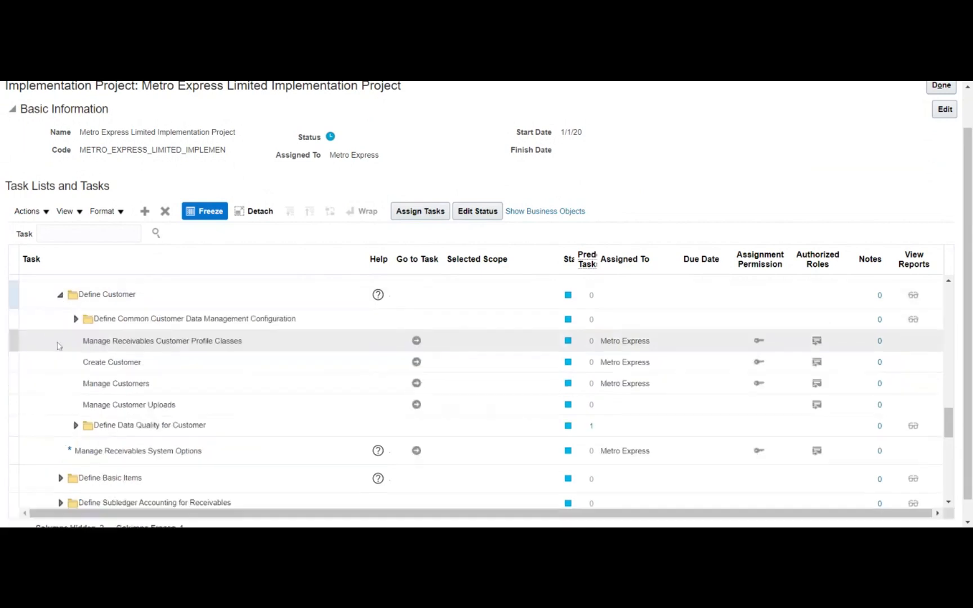
pyautogui.click(86, 361)
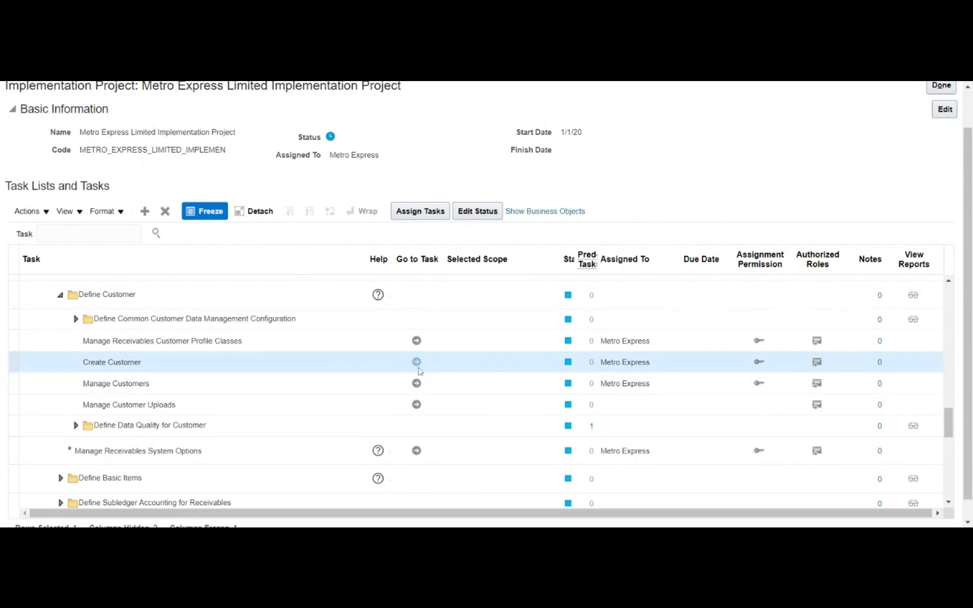
# - Launch Create Customer and enter 'Metro Customer' as the name, keeping the prefilled registry ID
pyautogui.click(417, 362)
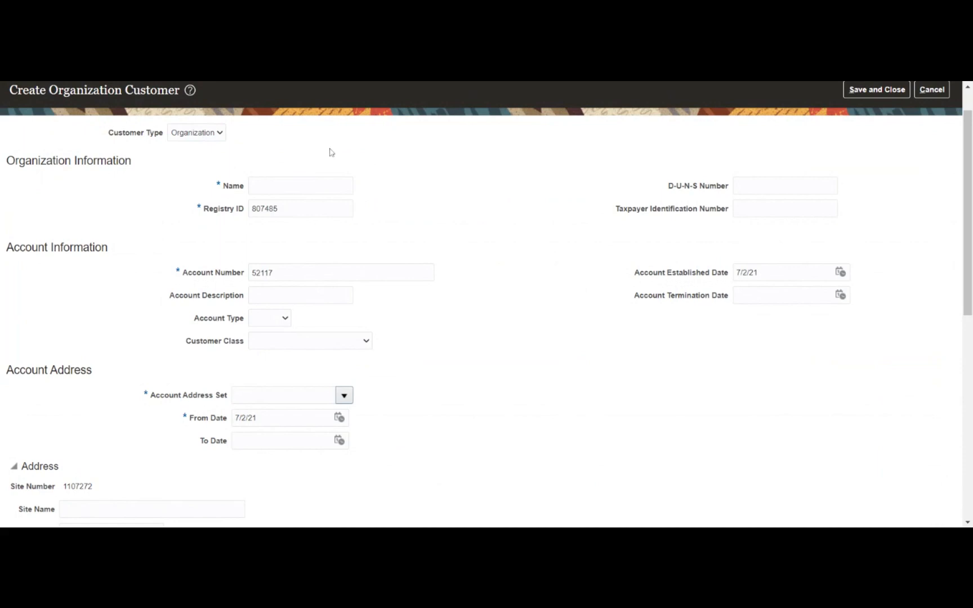
pyautogui.click(319, 181)
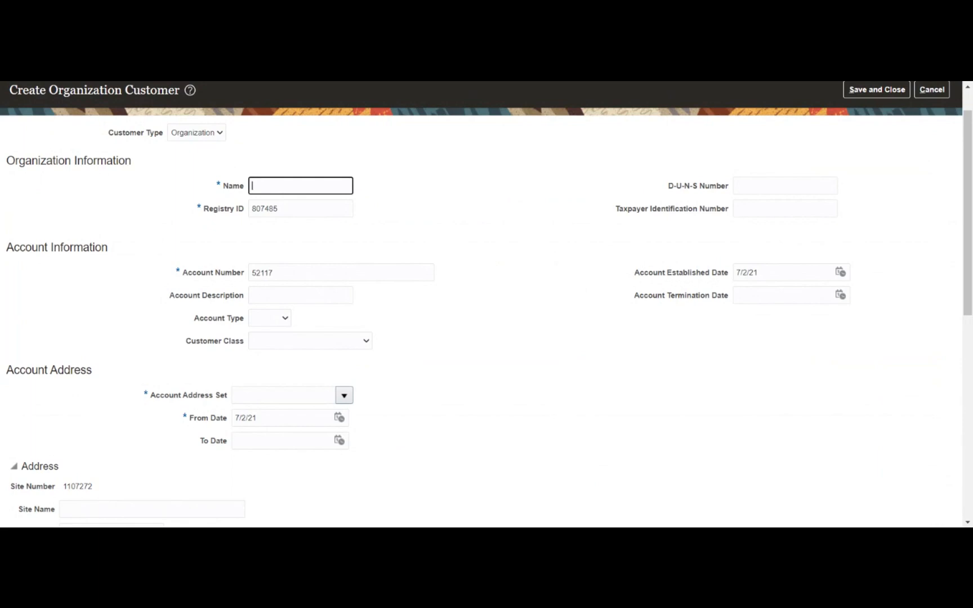
pyautogui.write('Metro Customer')
pyautogui.press('Tab')
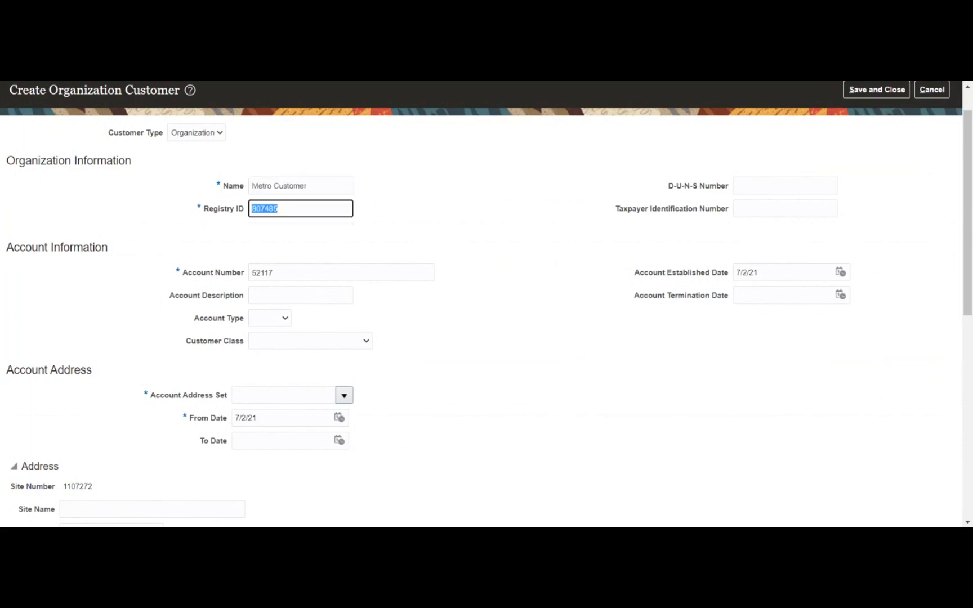
pyautogui.click(457, 241)
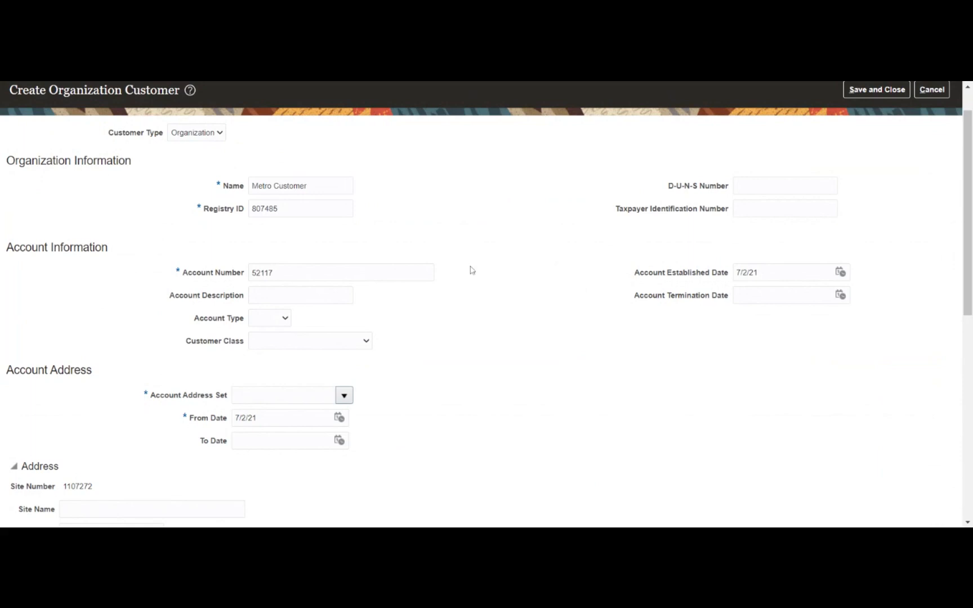
pyautogui.scroll(-1, 471, 273)
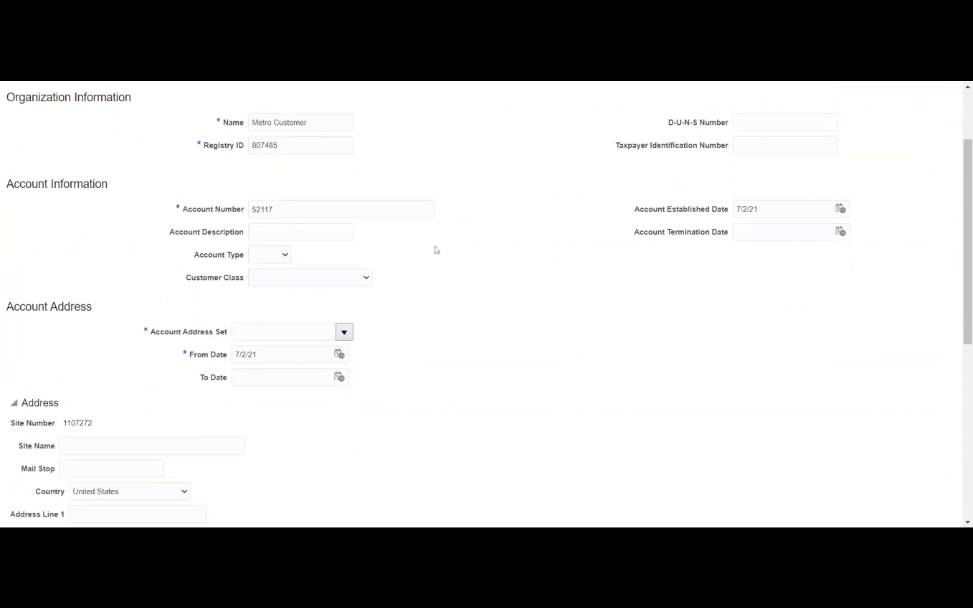
# - Set the account established date to 1/1/21
pyautogui.click(842, 211)
pyautogui.click(722, 235)
pyautogui.click(716, 246)
pyautogui.click(799, 269)
# - Set the account type to External and the customer class to Consumer
pyautogui.click(272, 278)
pyautogui.click(303, 303)
pyautogui.click(199, 308)
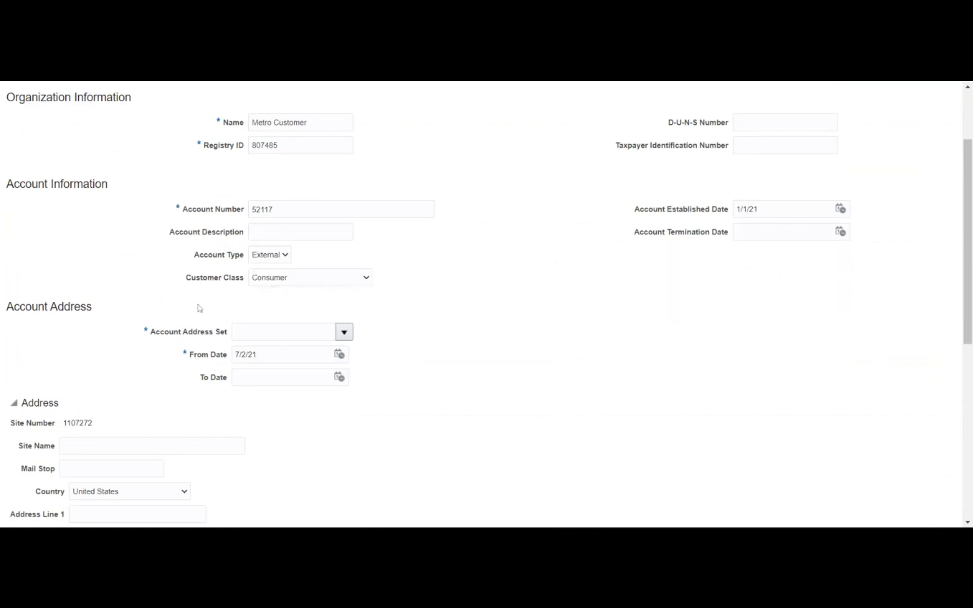
pyautogui.click(344, 333)
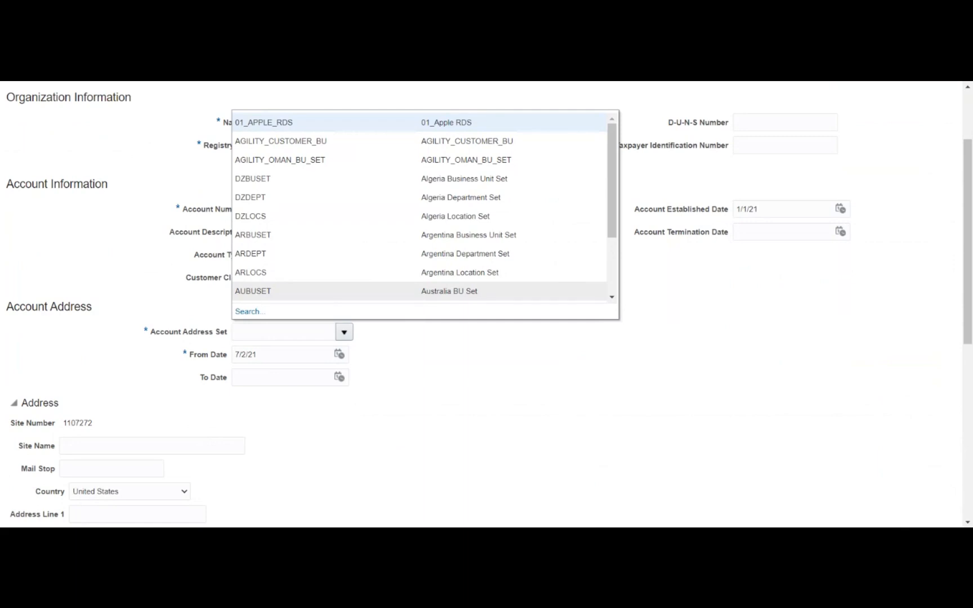
# - Search account address sets for code 'Common', then close the search without choosing one
pyautogui.click(275, 283)
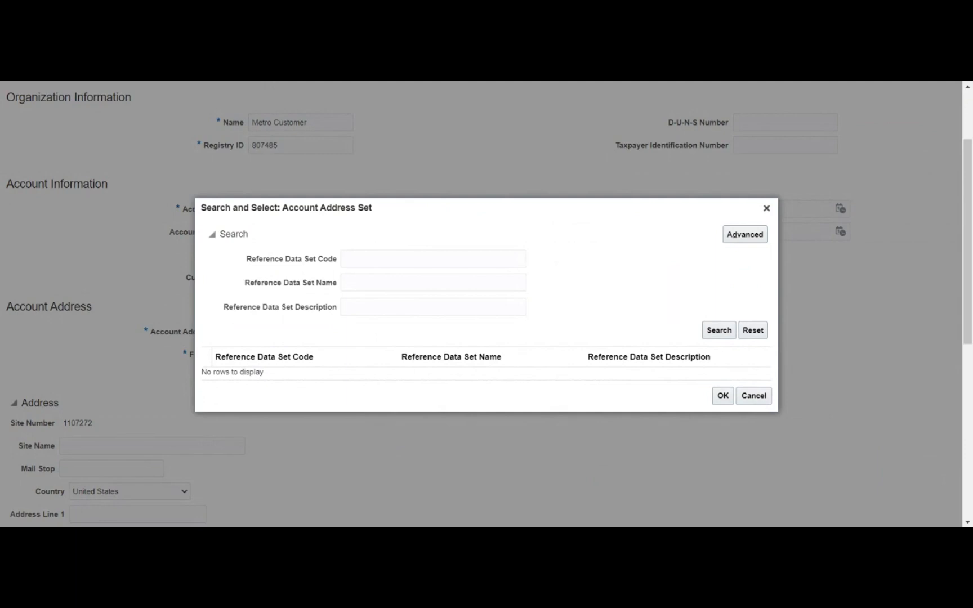
pyautogui.click(433, 259)
pyautogui.write('Coo')
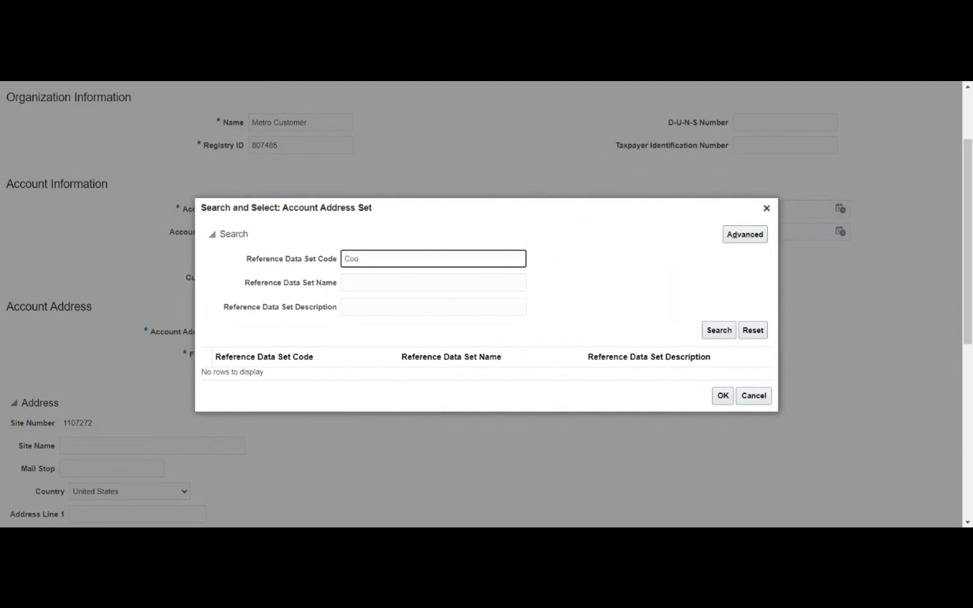
pyautogui.press('BackSpace')
pyautogui.write('mmon')
pyautogui.click(718, 329)
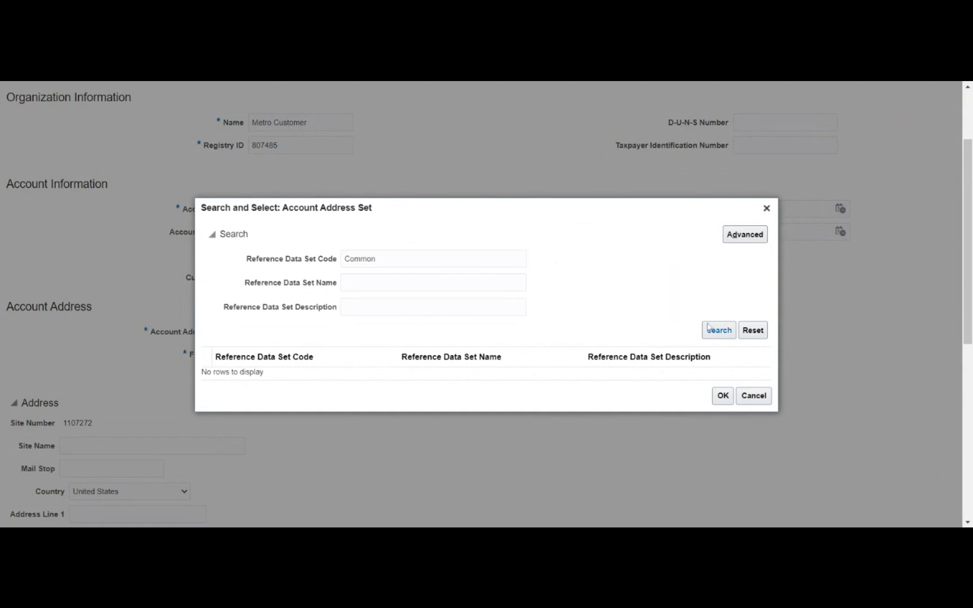
pyautogui.click(758, 400)
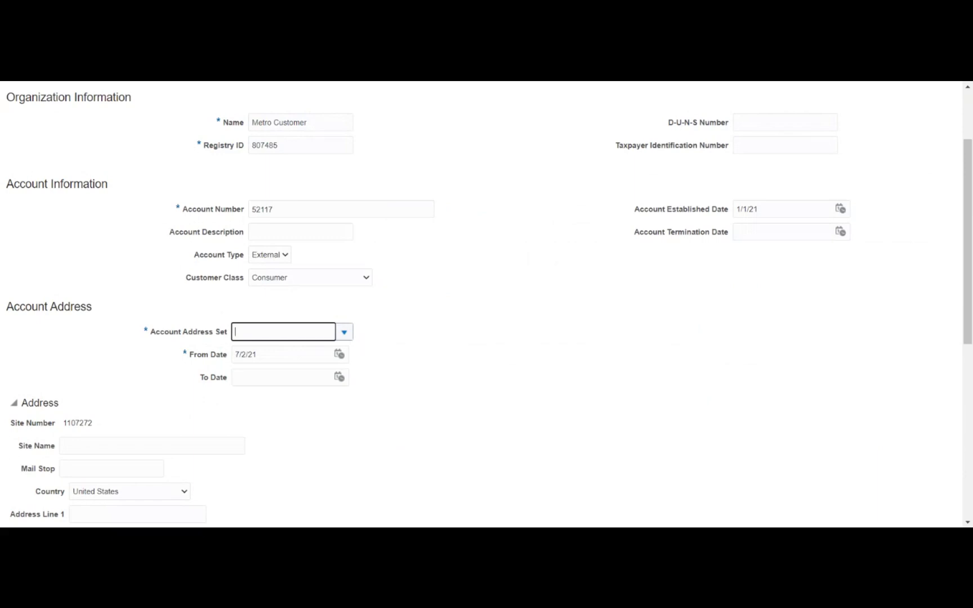
# - Search for 'Metro' and select METRO_MUR_BU_SET as the account address set
pyautogui.click(344, 332)
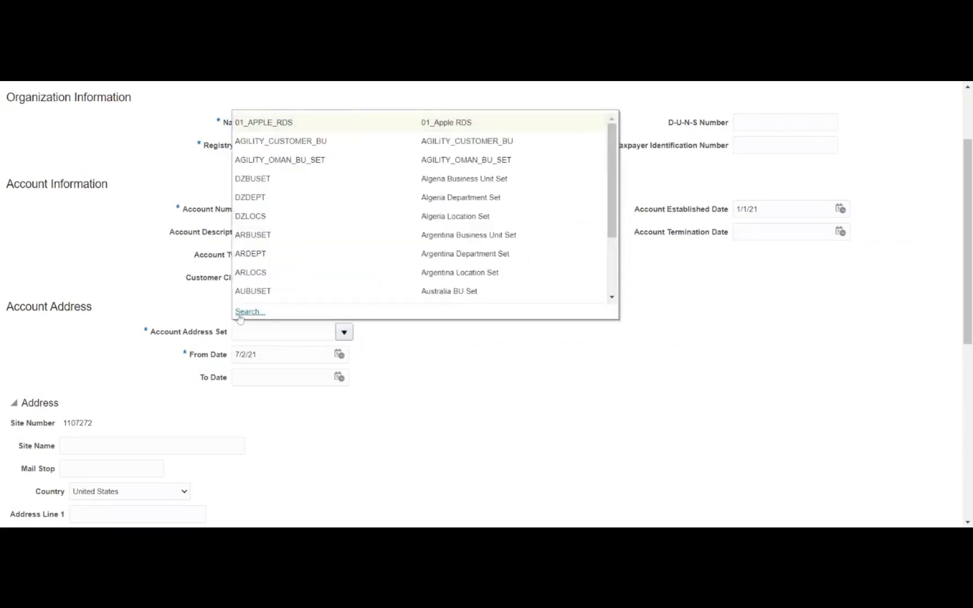
pyautogui.click(346, 336)
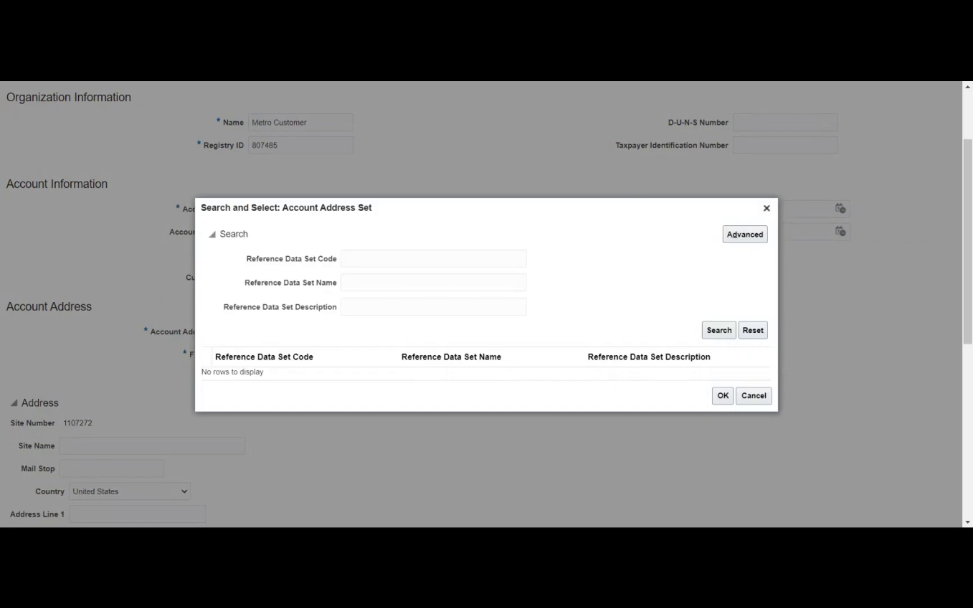
pyautogui.write('Met')
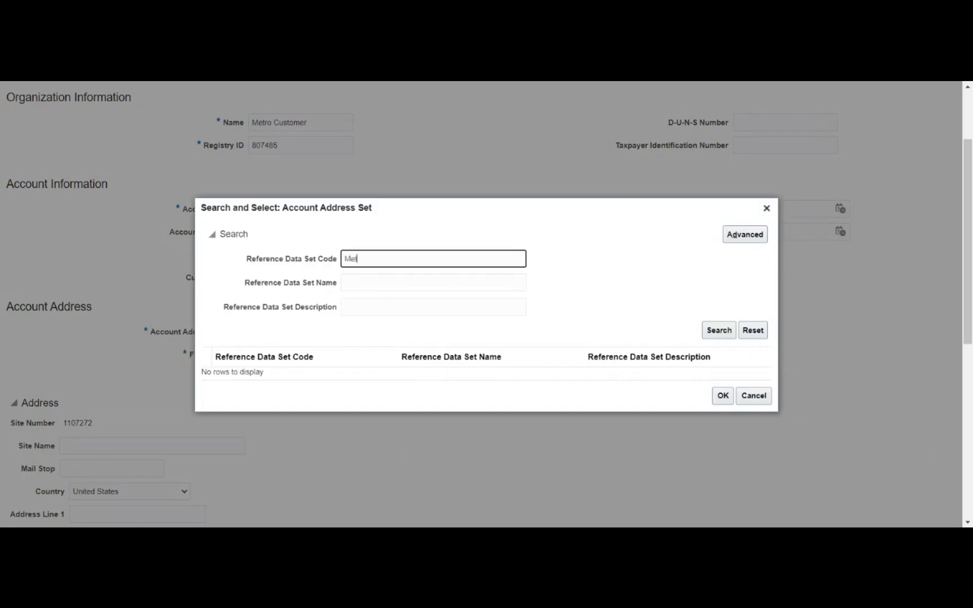
pyautogui.write('ro')
pyautogui.press('Return')
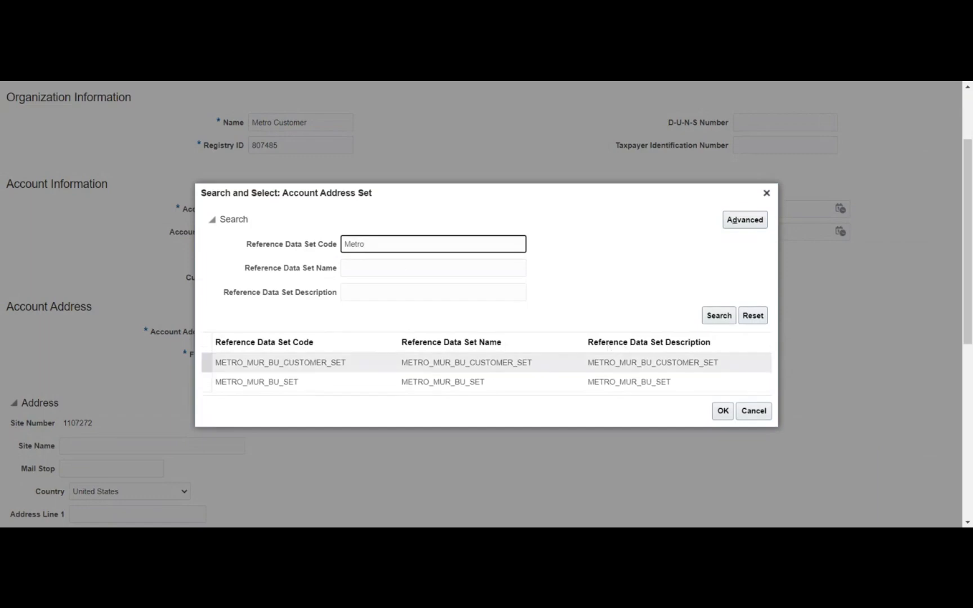
pyautogui.click(349, 385)
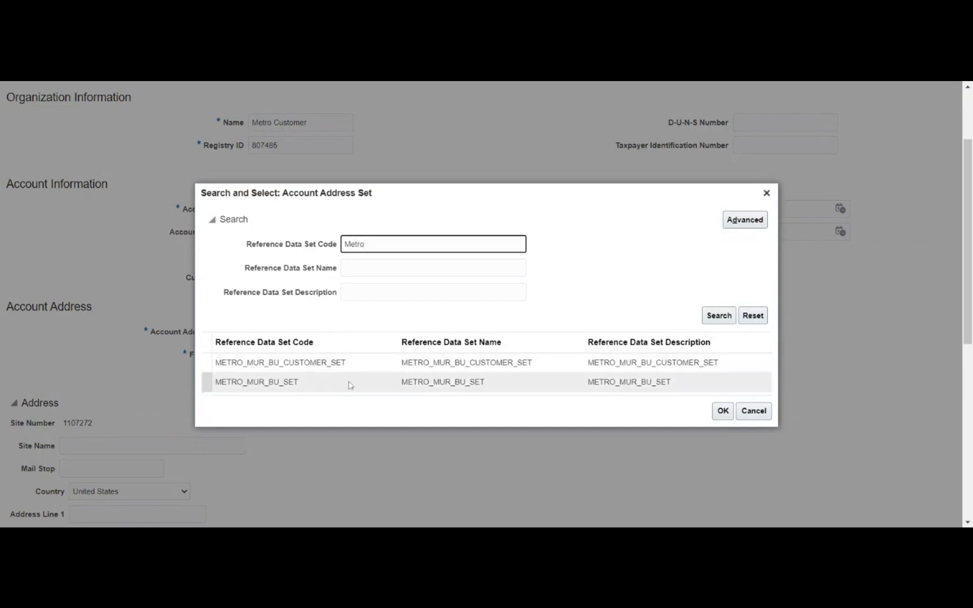
pyautogui.click(348, 386)
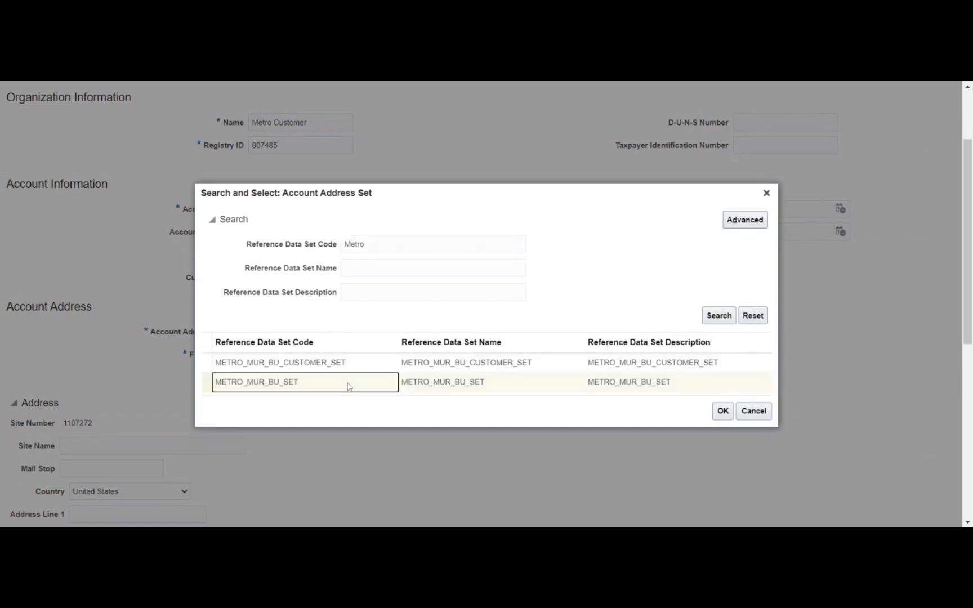
pyautogui.click(722, 412)
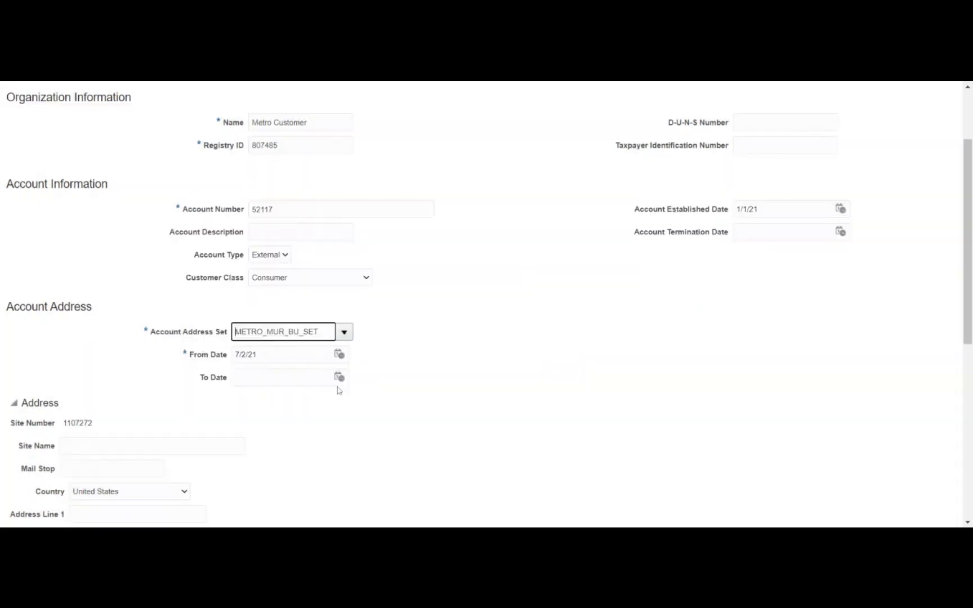
# - Set the address set's from date to 1/1/21
pyautogui.click(339, 354)
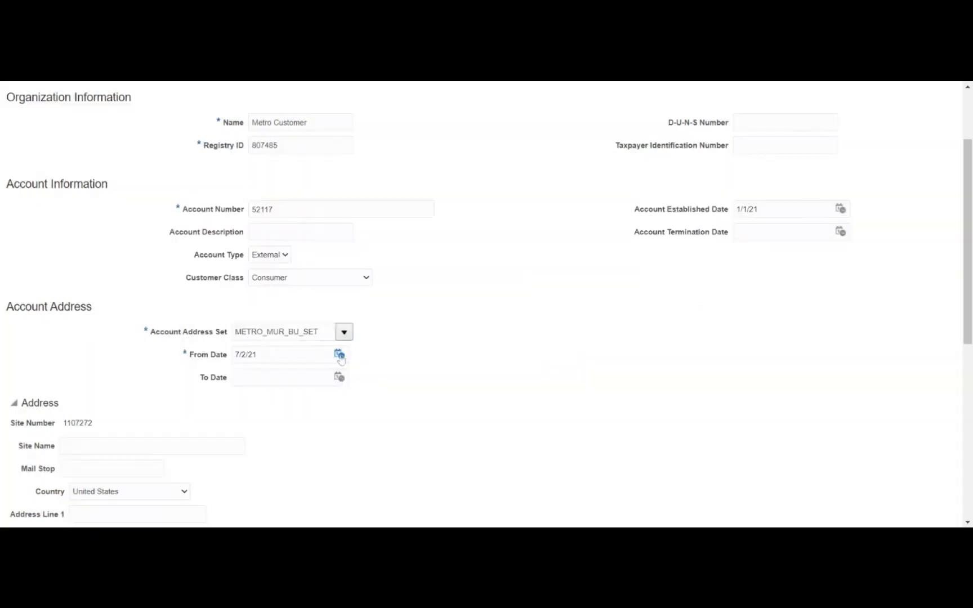
pyautogui.click(388, 380)
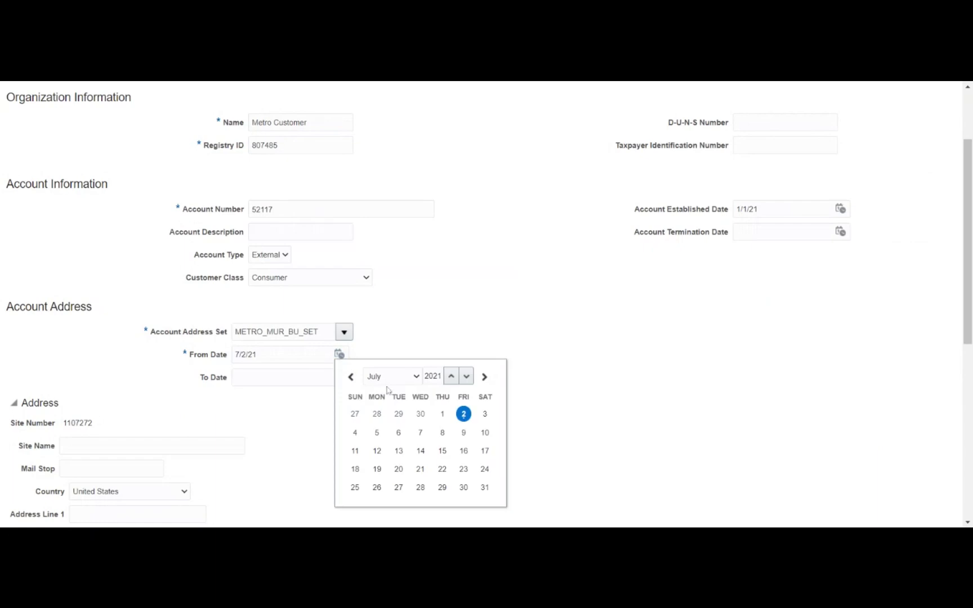
pyautogui.click(388, 389)
pyautogui.click(463, 234)
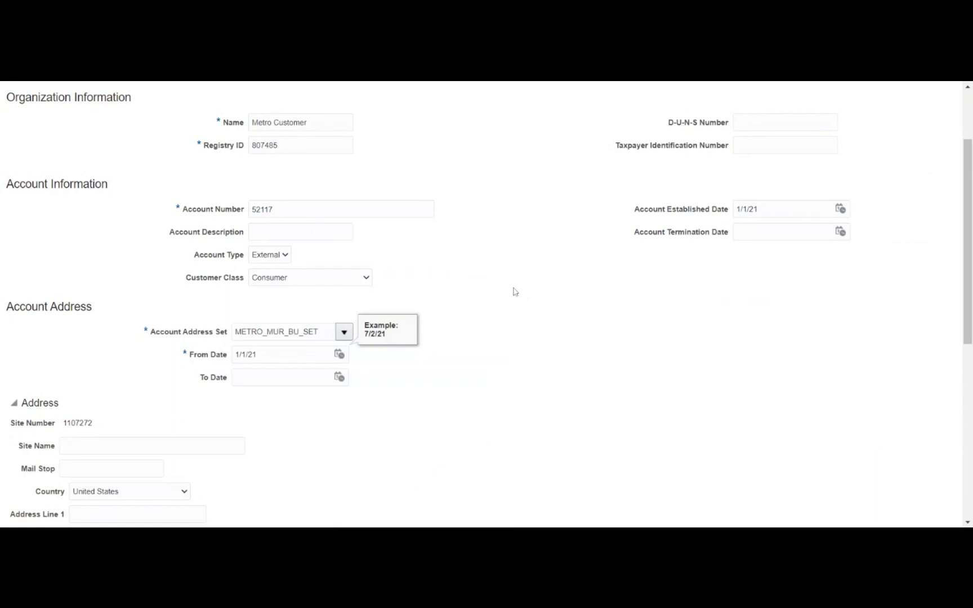
# - Enter 'Main office - Metro' as the site name
pyautogui.scroll(-5, 455, 289)
pyautogui.scroll(4, 459, 292)
pyautogui.scroll(-6, 458, 292)
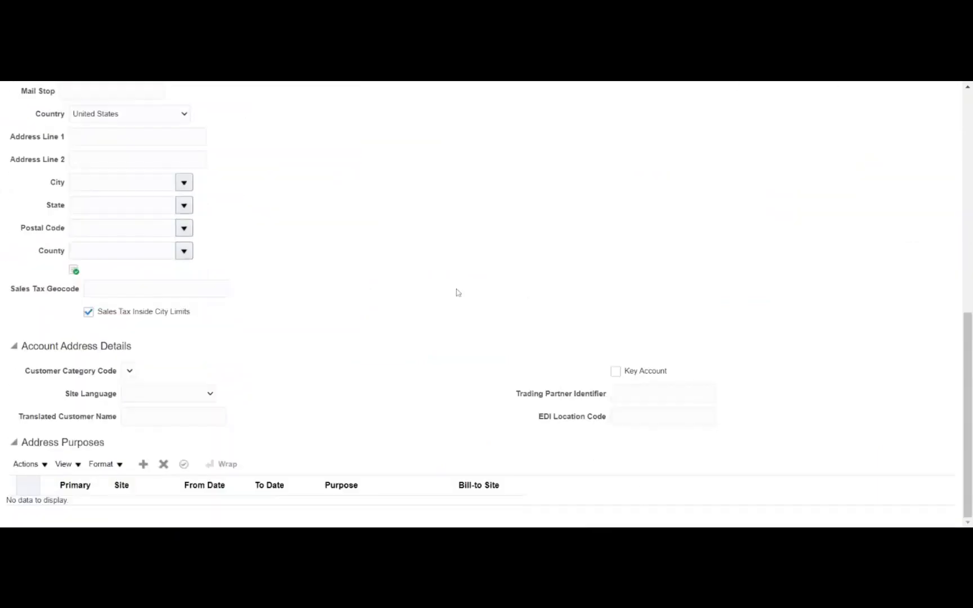
pyautogui.scroll(6, 440, 283)
pyautogui.scroll(-3, 361, 330)
pyautogui.scroll(-1, 360, 330)
pyautogui.scroll(2, 361, 330)
pyautogui.click(152, 259)
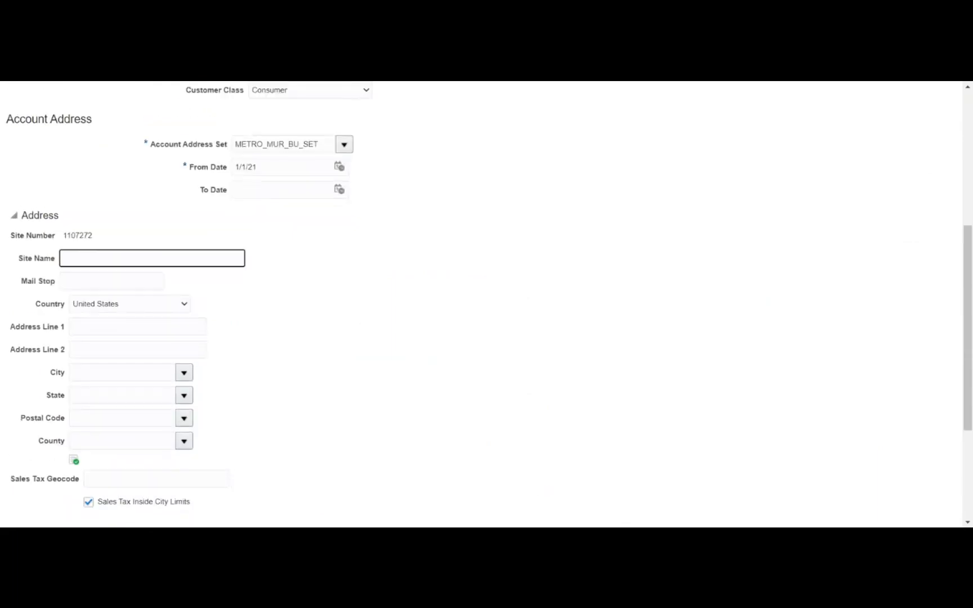
pyautogui.write('Main office - Metro')
pyautogui.press('Tab')
# - Choose Mauritius as the address country
pyautogui.click(278, 328)
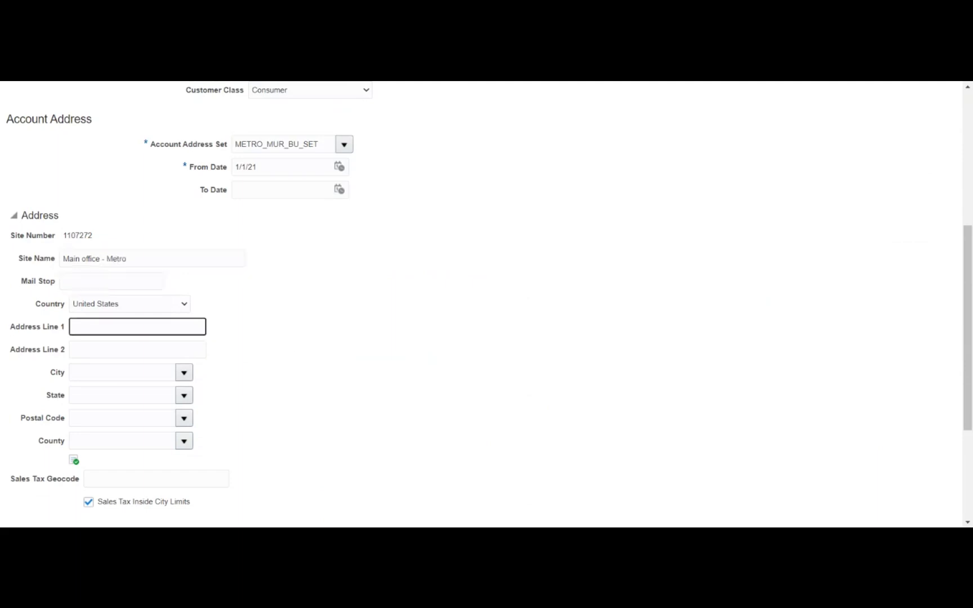
pyautogui.press('m')
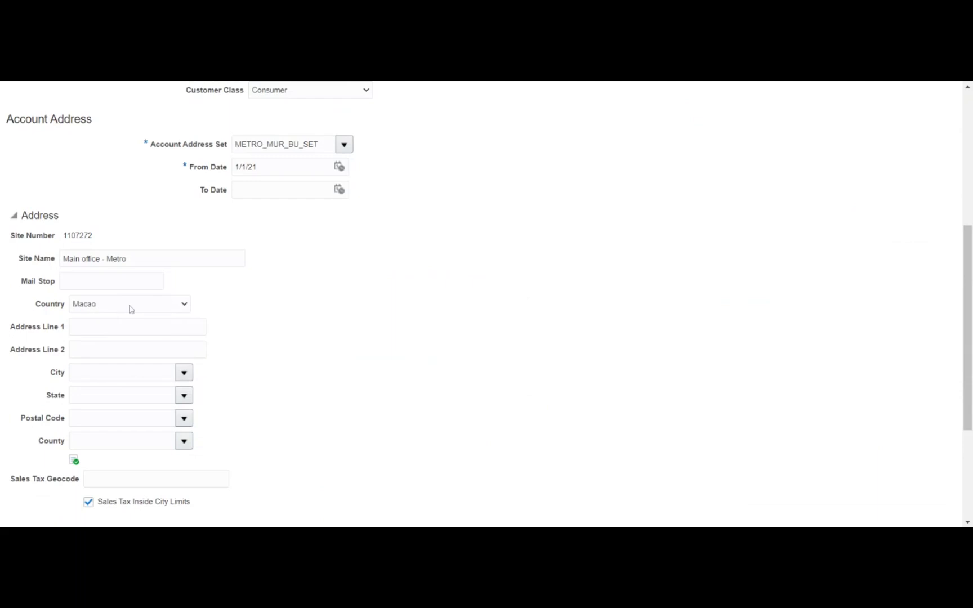
pyautogui.press('m')
pyautogui.press('m')
pyautogui.press('m')
pyautogui.press('m')
pyautogui.press('m')
pyautogui.press('m')
pyautogui.press('m')
pyautogui.press('m')
pyautogui.press('m')
pyautogui.press('m')
pyautogui.press('m')
pyautogui.press('m')
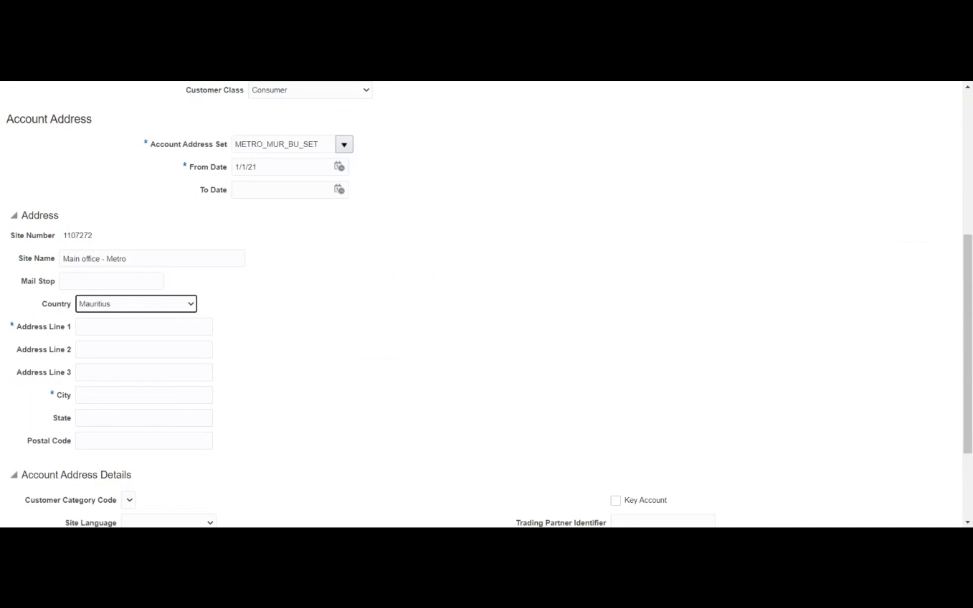
pyautogui.press('Tab')
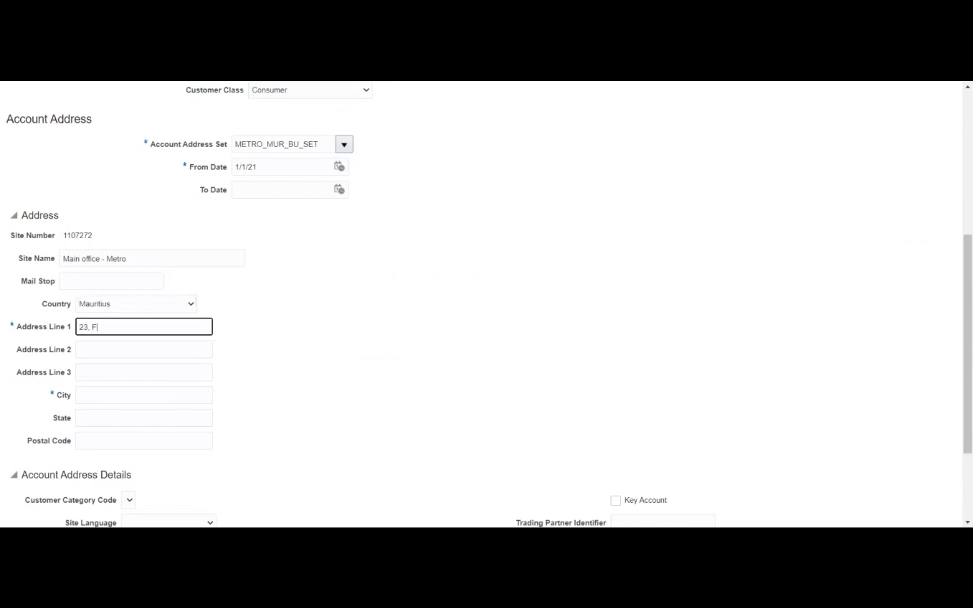
pyautogui.press('Tab')
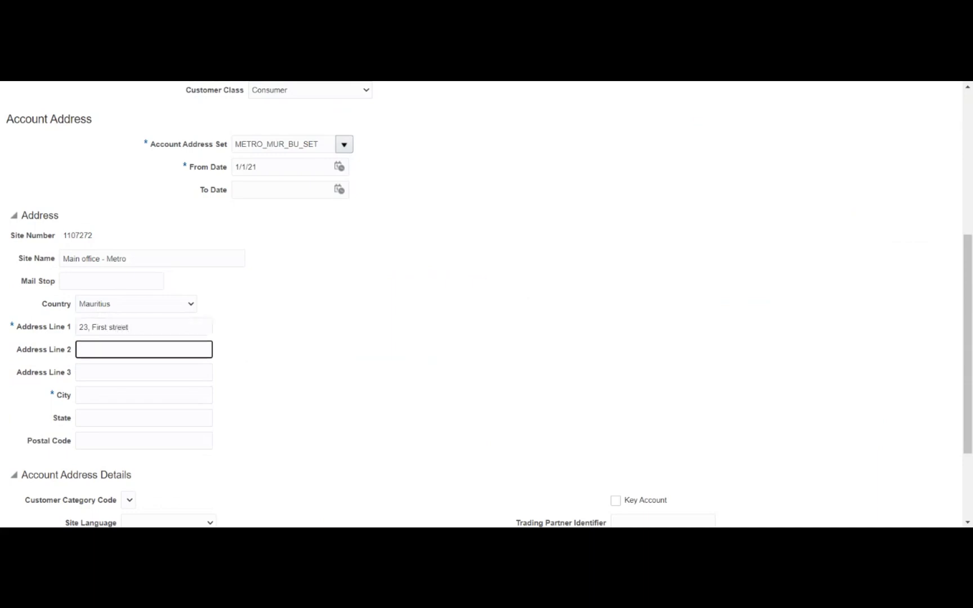
pyautogui.press('Tab')
pyautogui.press('Tab')
pyautogui.write('M')
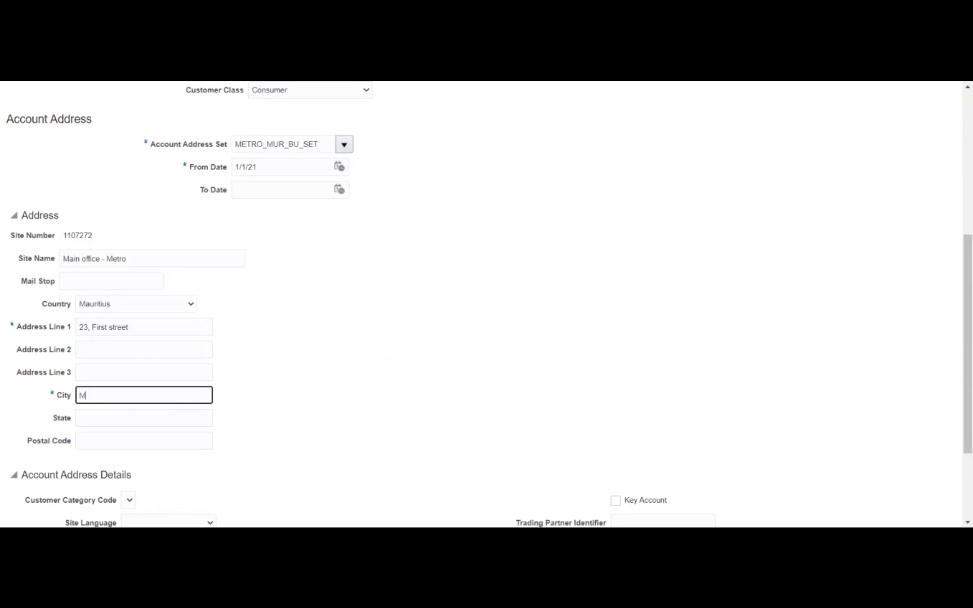
pyautogui.write('aurititus')
pyautogui.press('Tab')
pyautogui.click(360, 373)
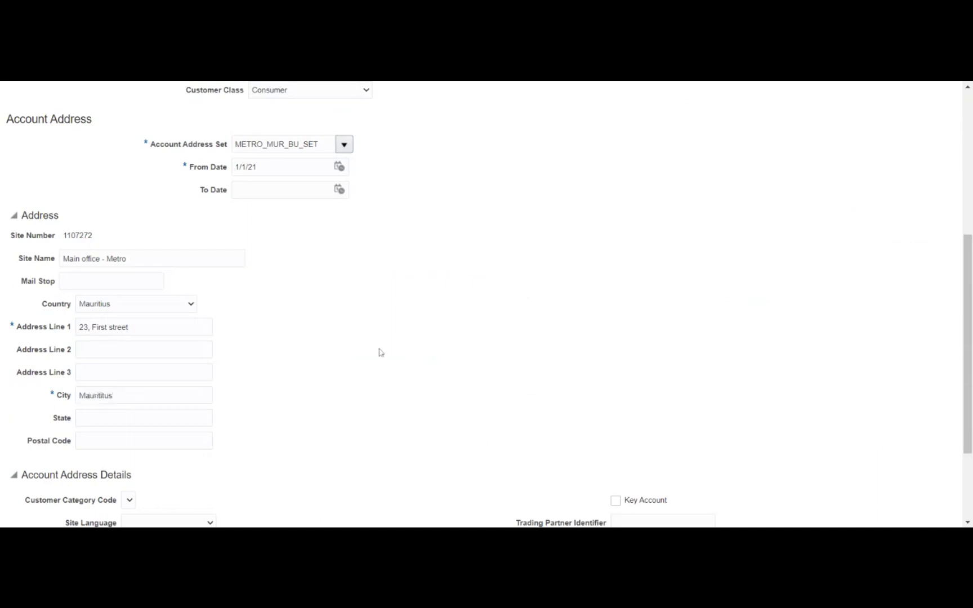
pyautogui.scroll(-3, 501, 274)
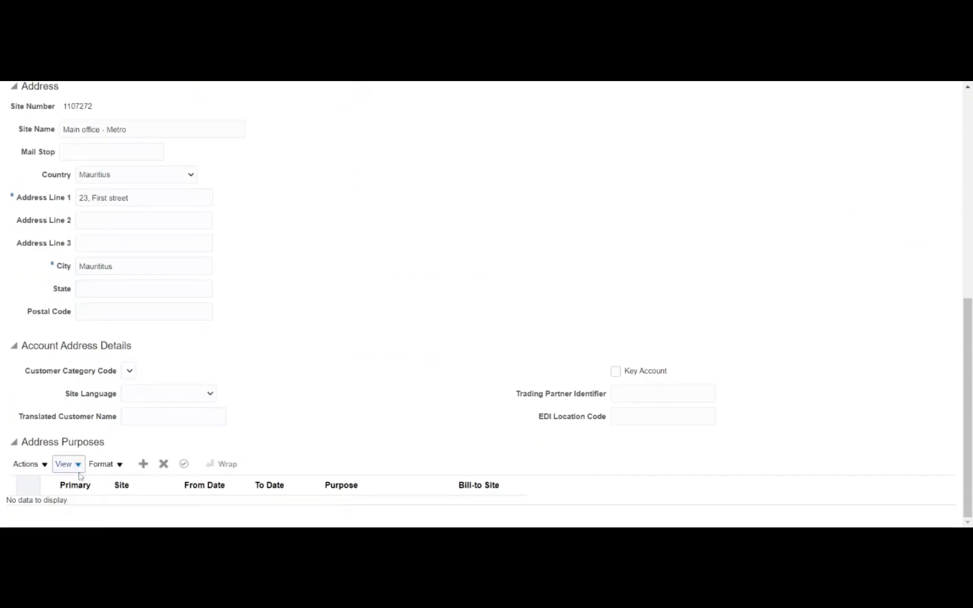
# - Add a purpose row, date it from 1 January 2021, and set its purpose to Bill to
pyautogui.click(144, 465)
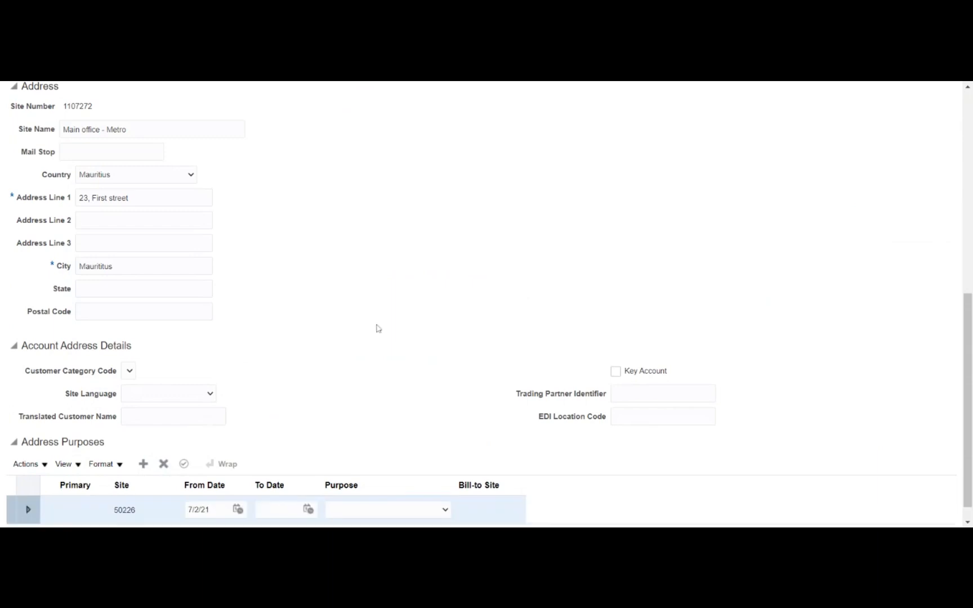
pyautogui.scroll(-1, 396, 305)
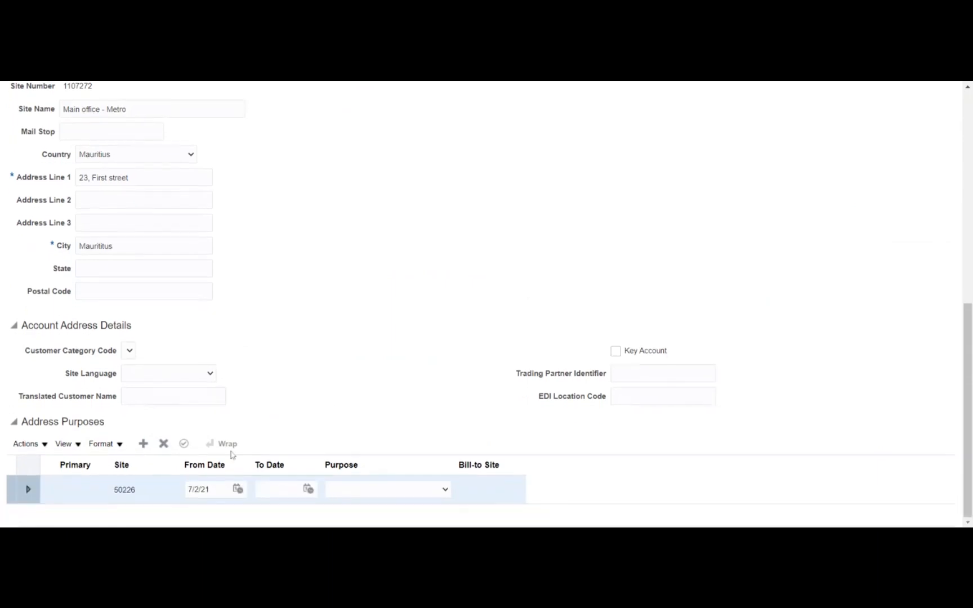
pyautogui.click(238, 490)
pyautogui.click(296, 354)
pyautogui.click(296, 370)
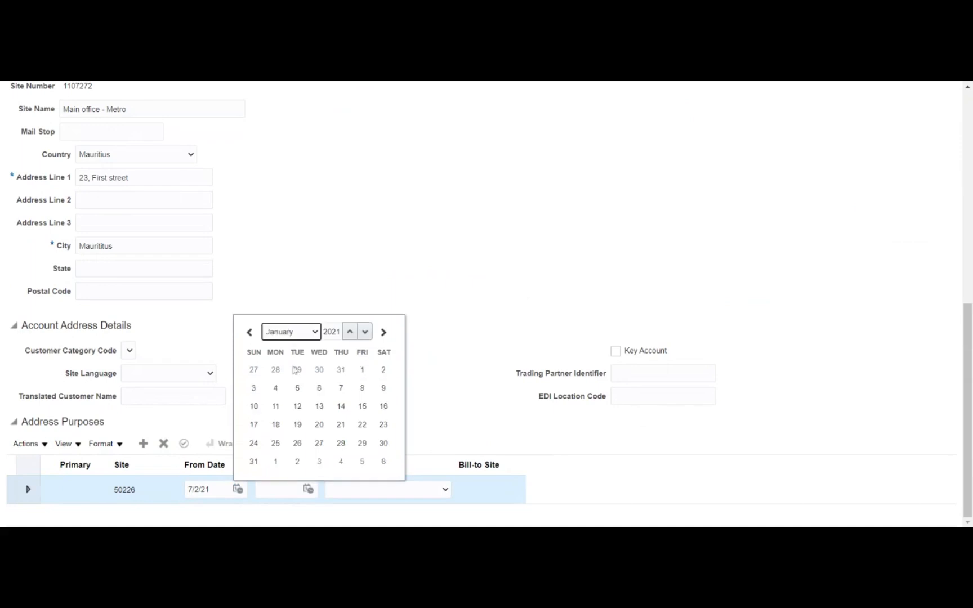
pyautogui.click(362, 370)
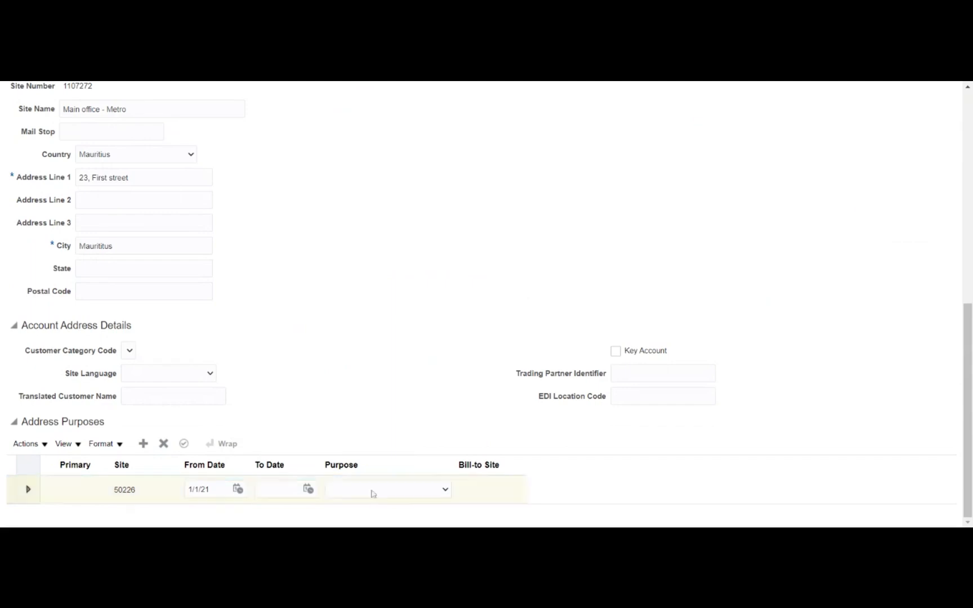
pyautogui.click(341, 391)
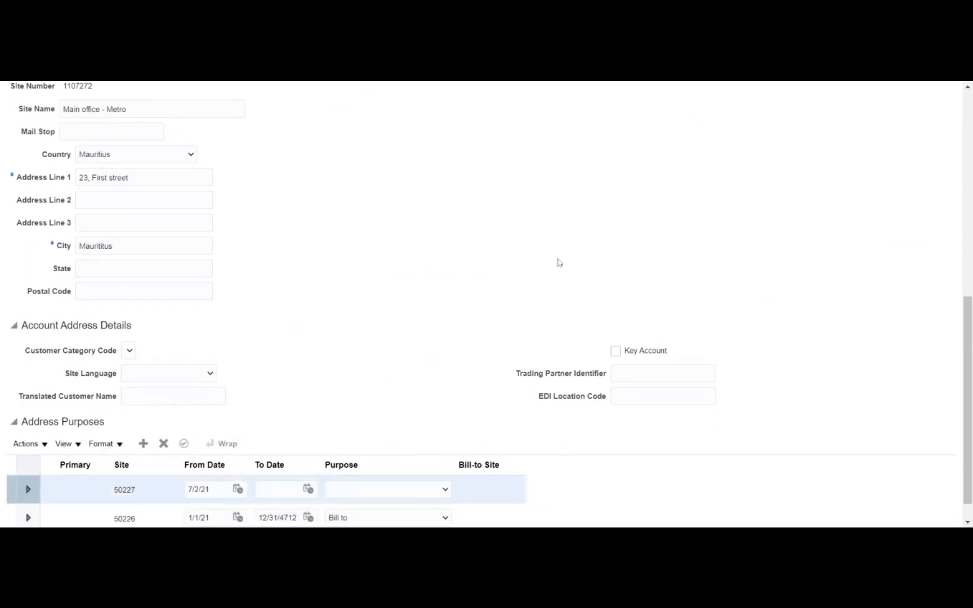
pyautogui.scroll(-1, 558, 263)
# - Set the second purpose row to Ship to, effective from 1/1/21
pyautogui.click(209, 489)
pyautogui.click(238, 494)
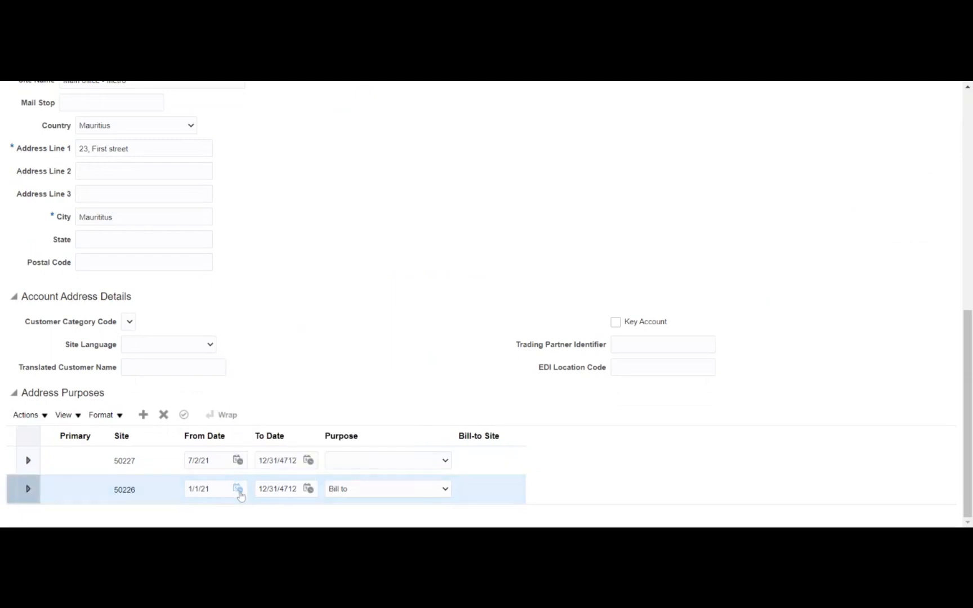
pyautogui.click(393, 464)
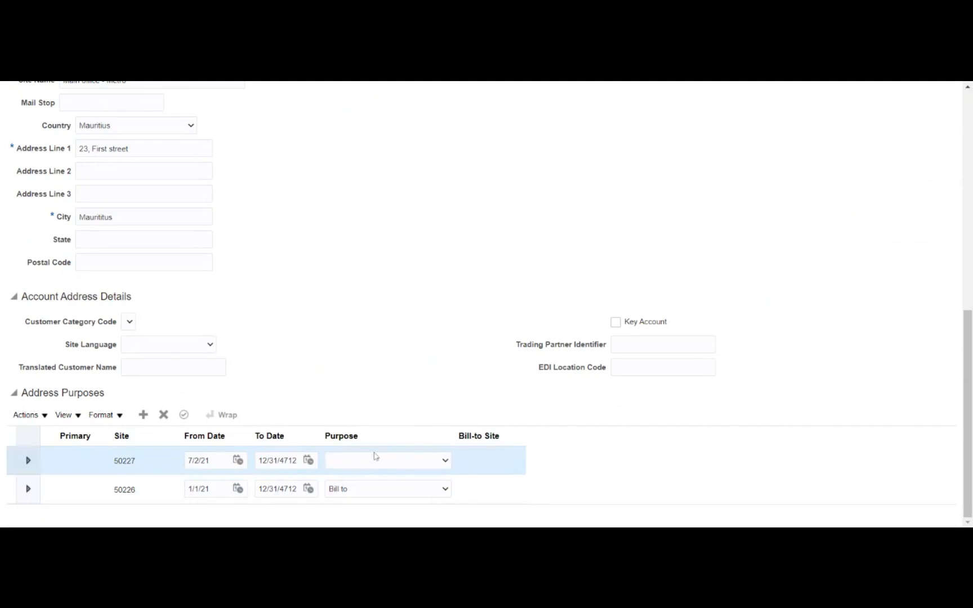
pyautogui.click(375, 423)
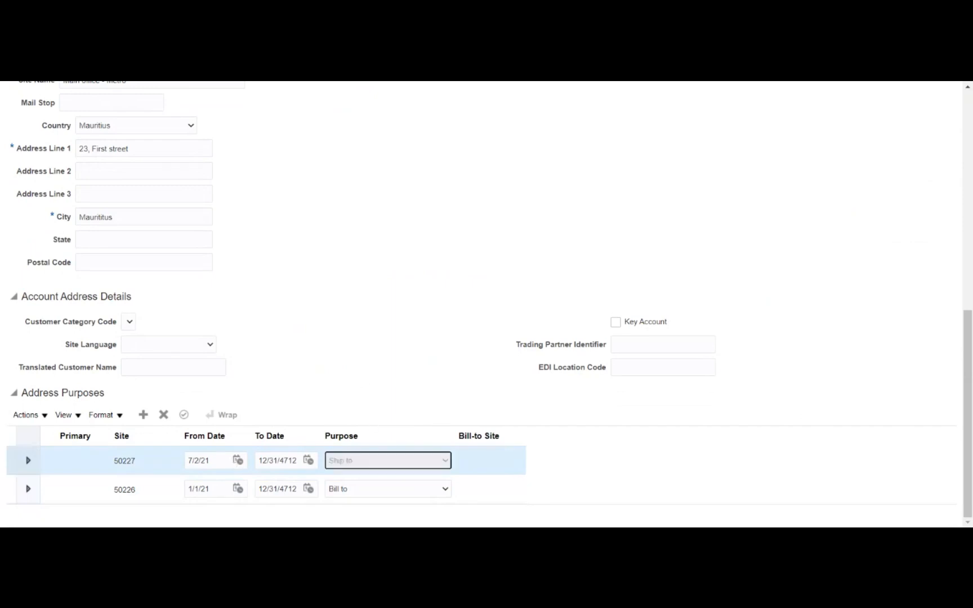
pyautogui.click(241, 464)
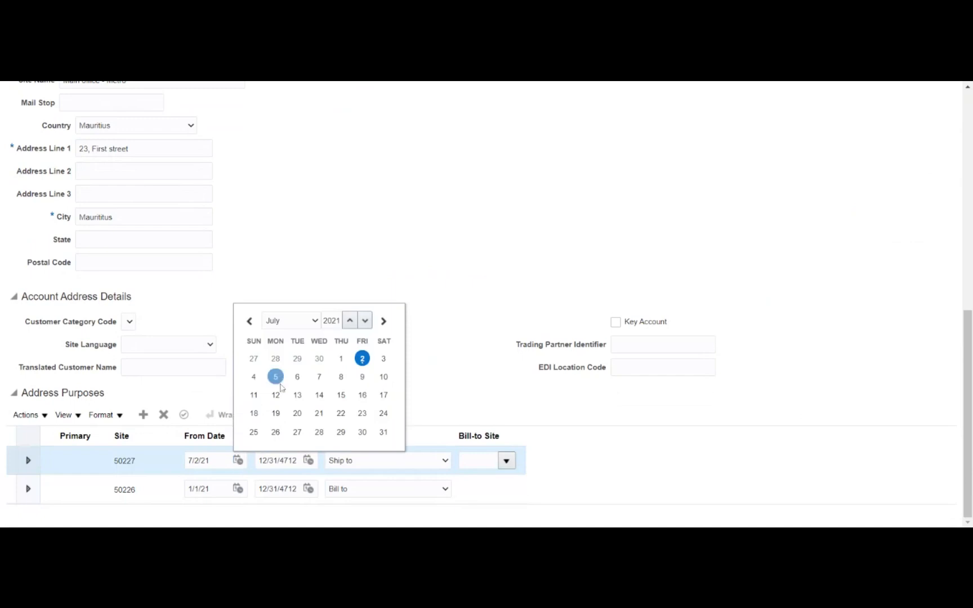
pyautogui.click(290, 326)
pyautogui.click(294, 338)
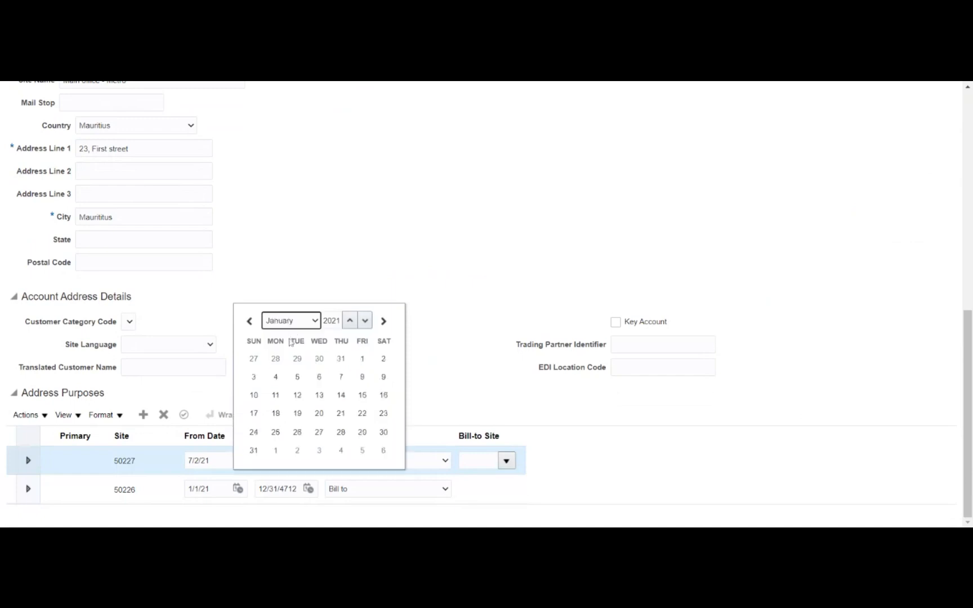
pyautogui.click(358, 343)
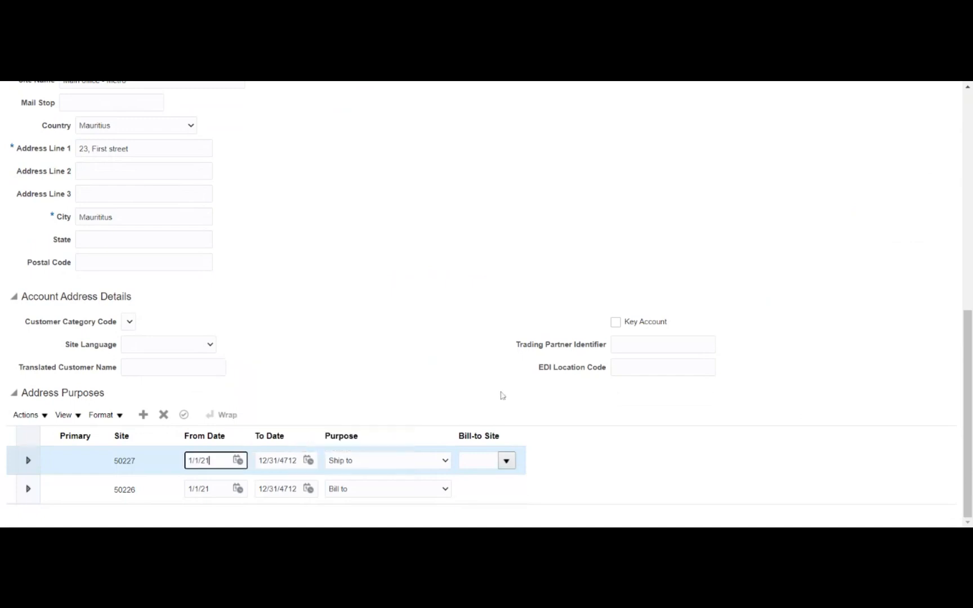
pyautogui.click(497, 388)
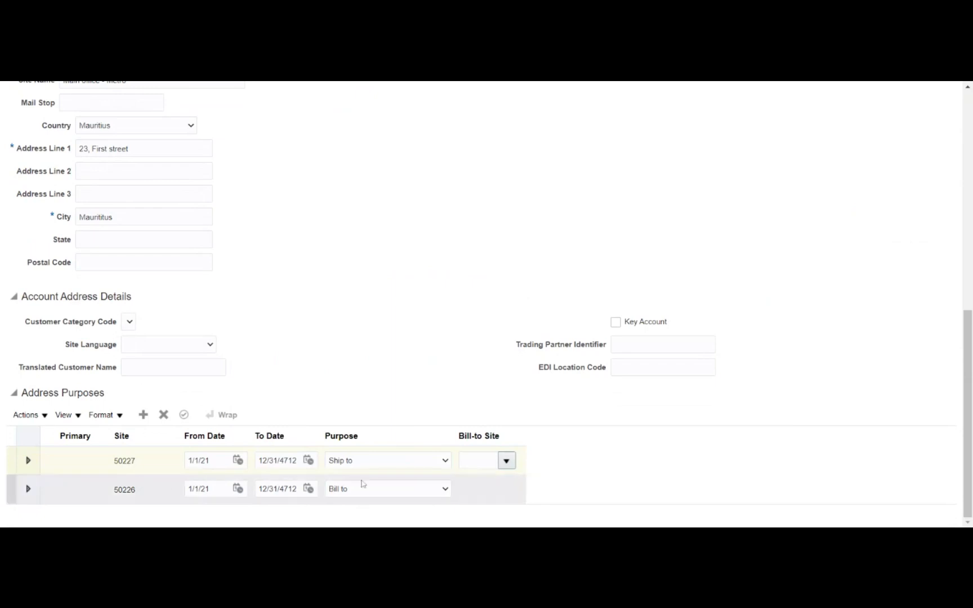
pyautogui.click(507, 462)
pyautogui.click(520, 422)
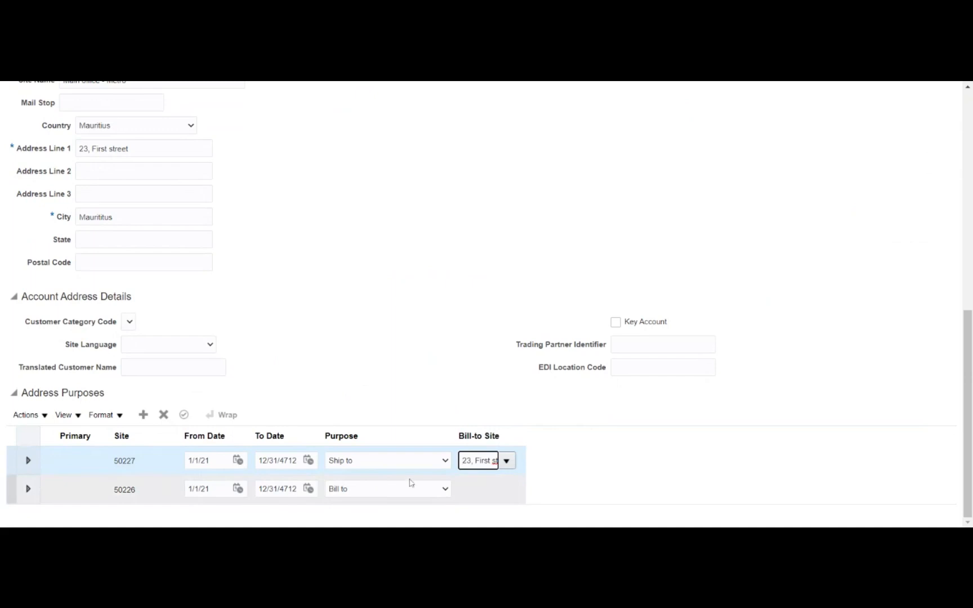
pyautogui.click(401, 369)
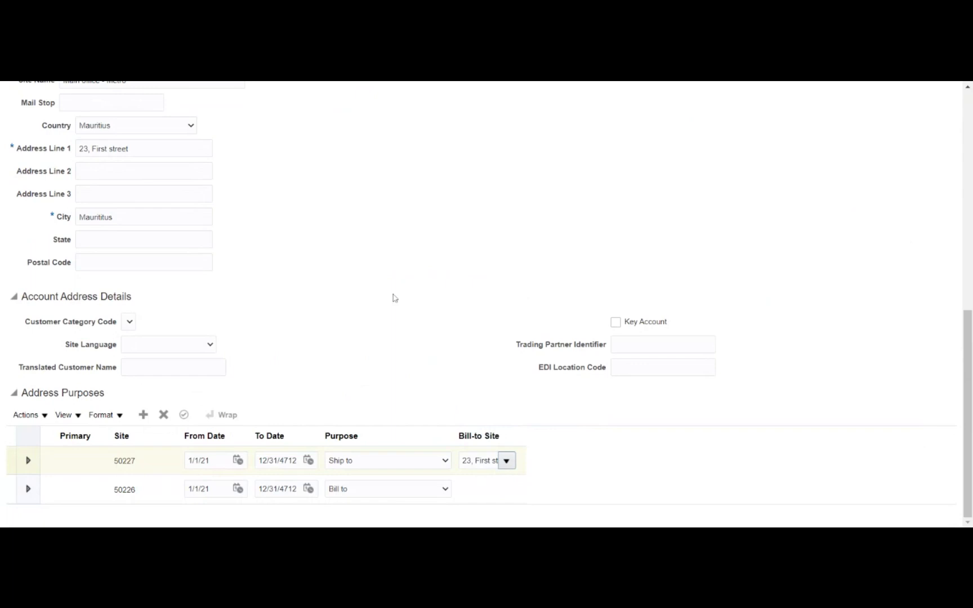
# - Mark both the Ship to and Bill to purposes as primary
pyautogui.click(78, 463)
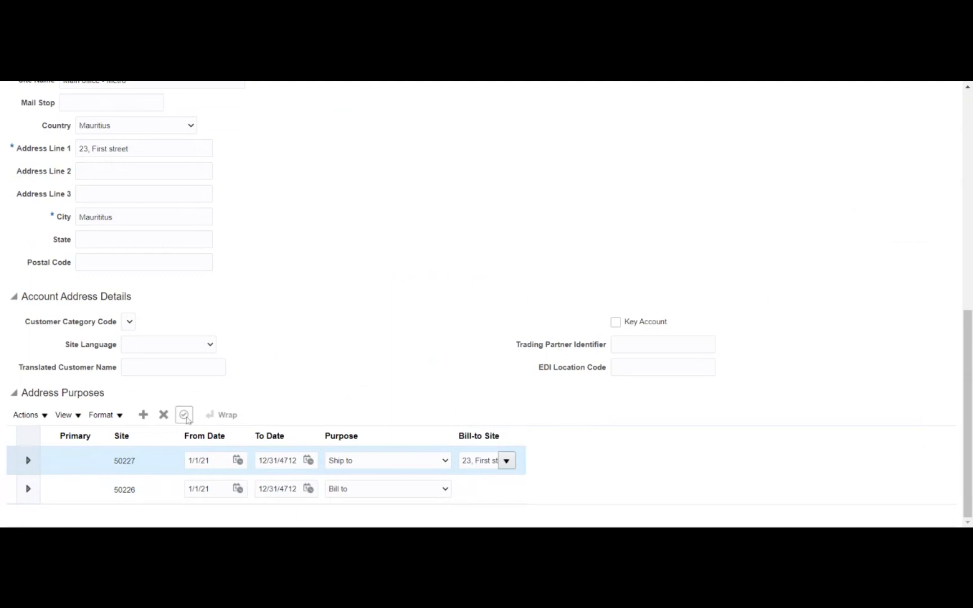
pyautogui.click(185, 416)
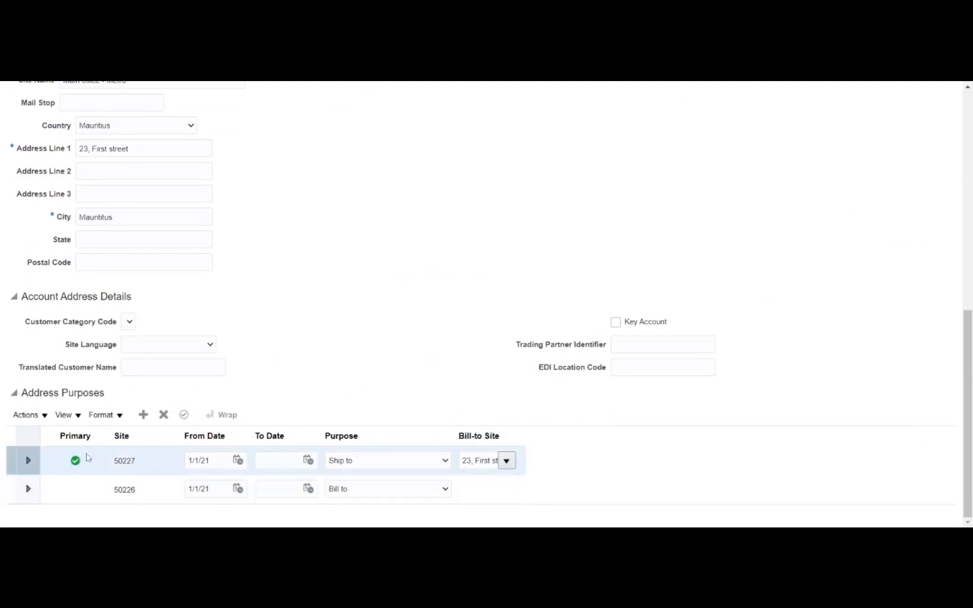
pyautogui.click(78, 489)
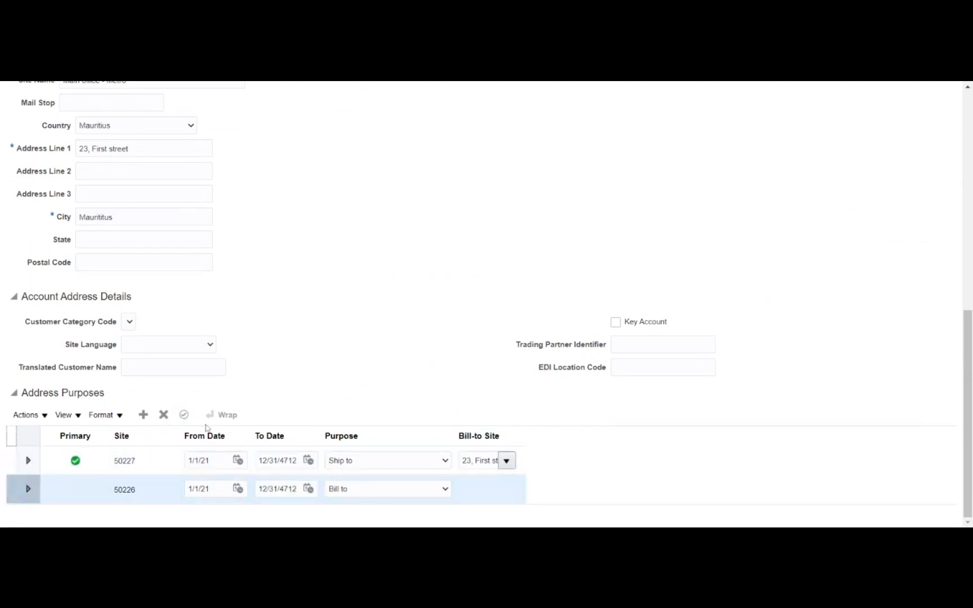
pyautogui.click(187, 418)
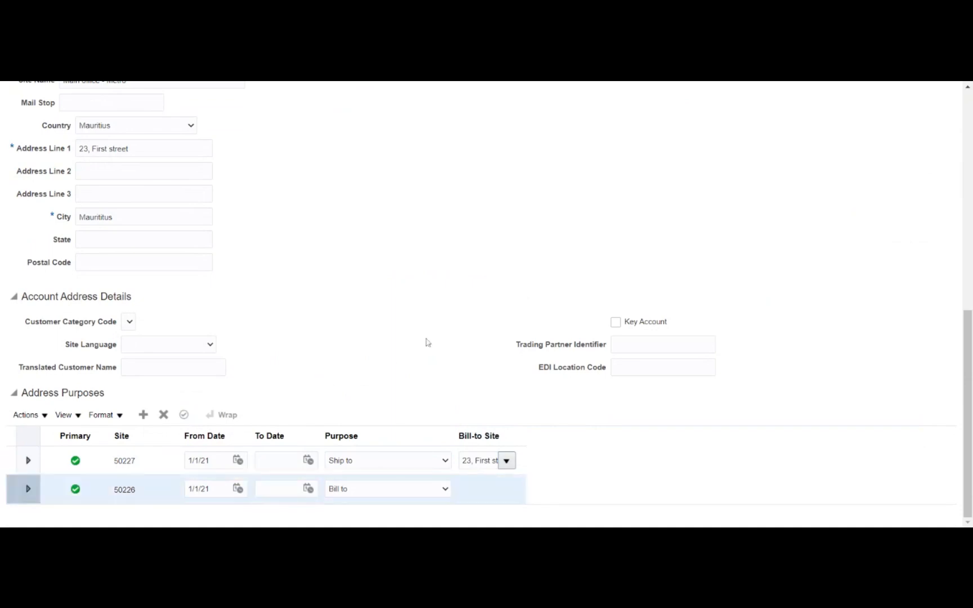
# - Save and close the Metro Customer record
pyautogui.scroll(2, 839, 341)
pyautogui.scroll(7, 839, 341)
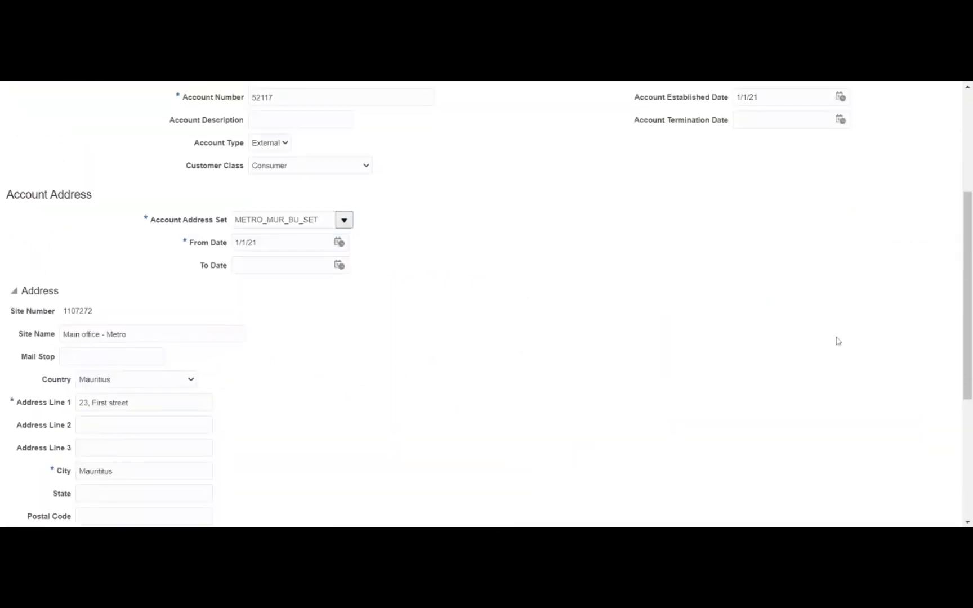
pyautogui.click(876, 133)
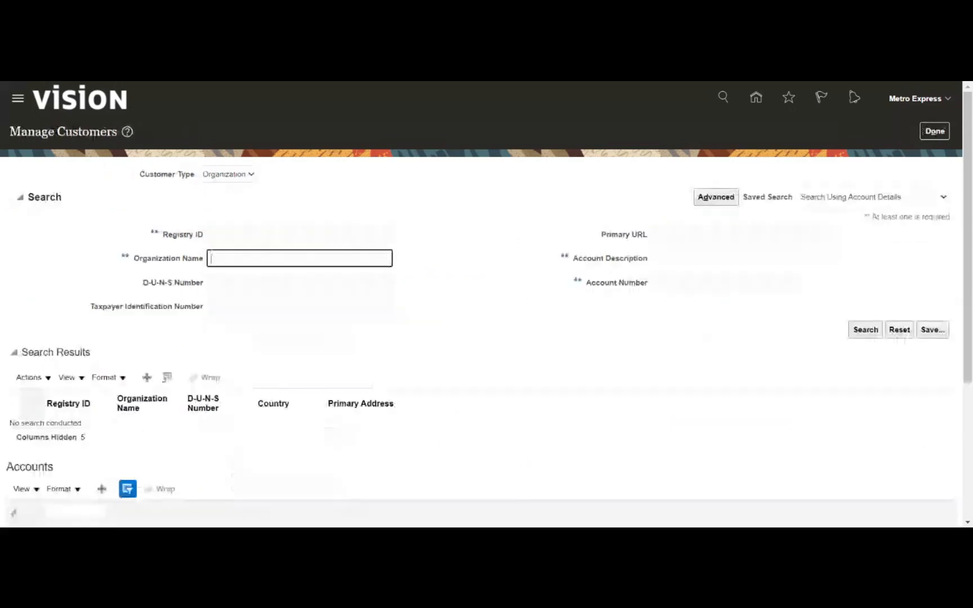
pyautogui.write('Metro')
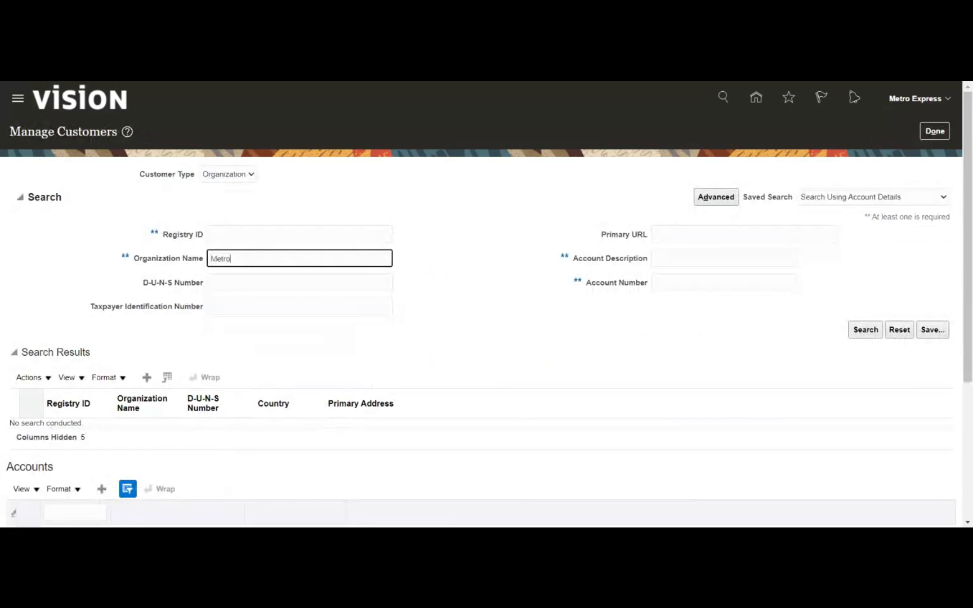
pyautogui.press('Return')
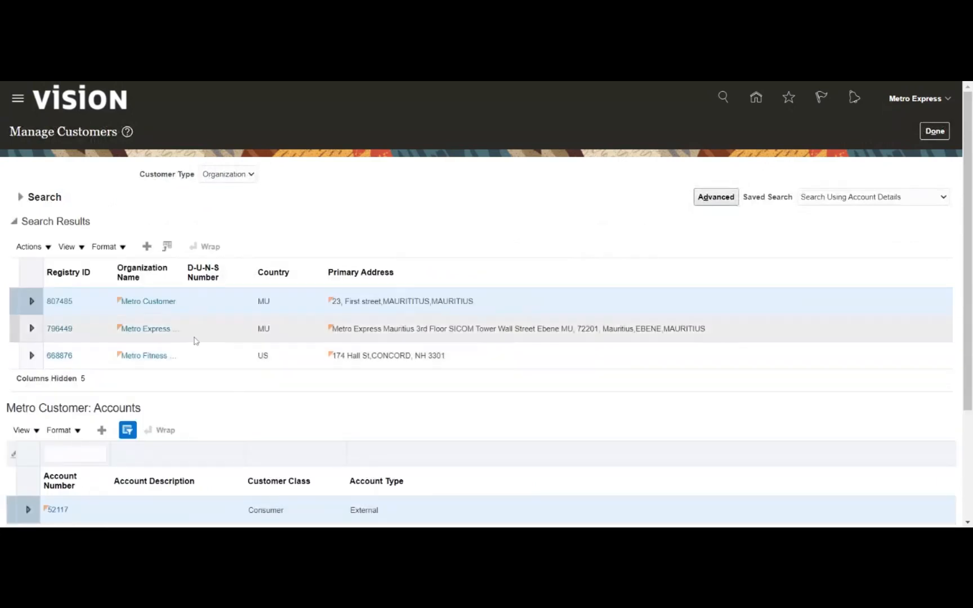
pyautogui.click(202, 304)
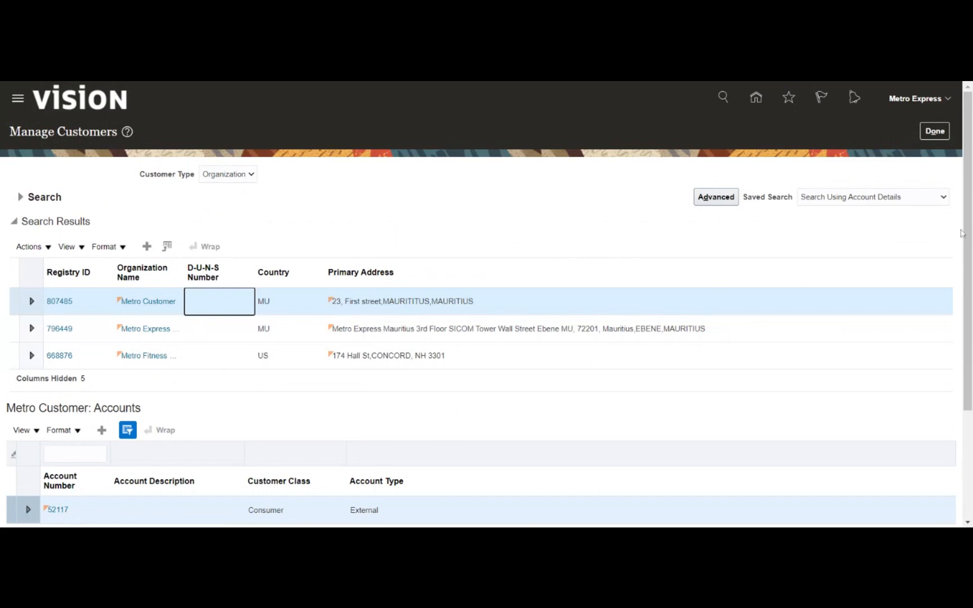
pyautogui.scroll(-3, 967, 231)
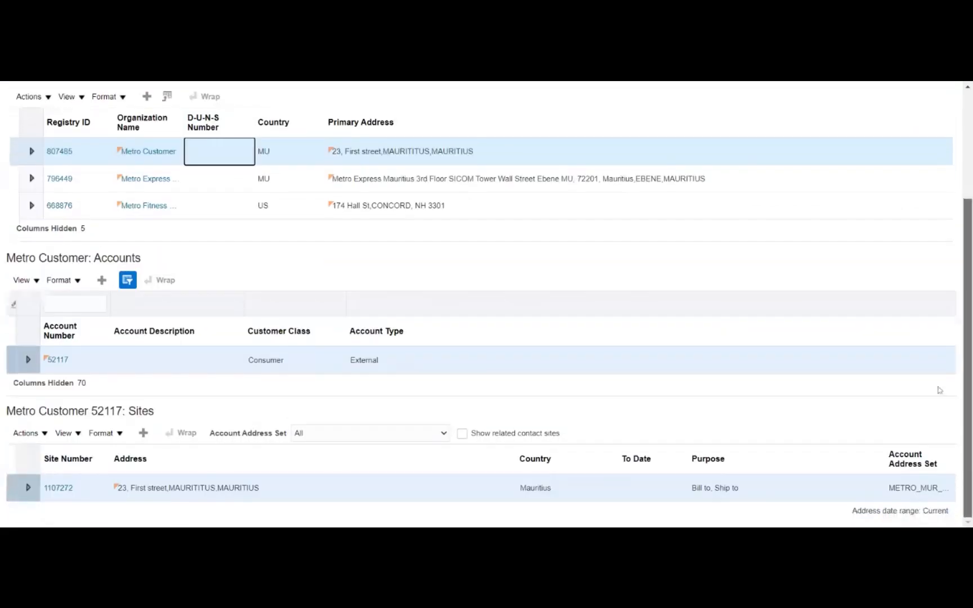
pyautogui.click(112, 360)
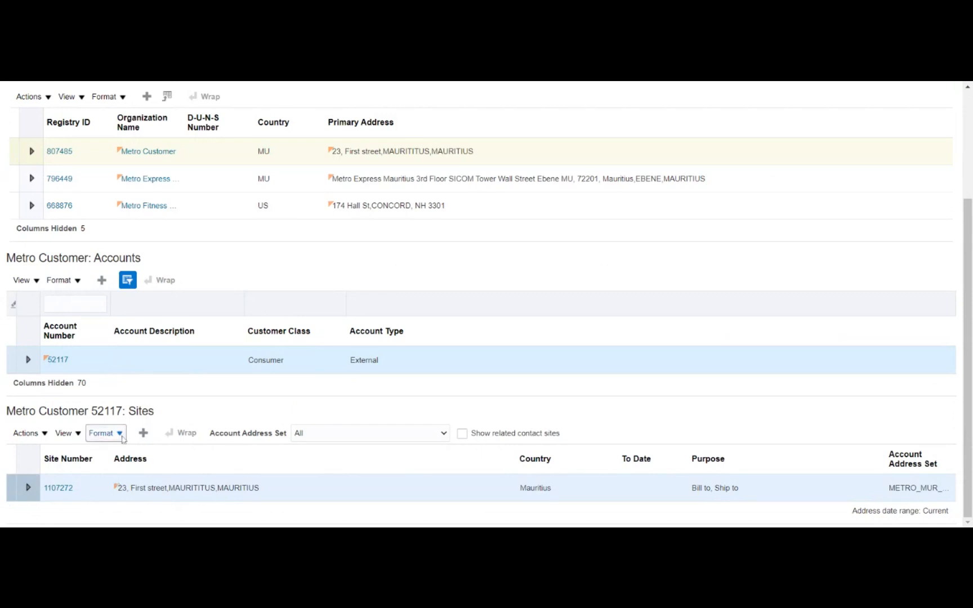
pyautogui.click(58, 360)
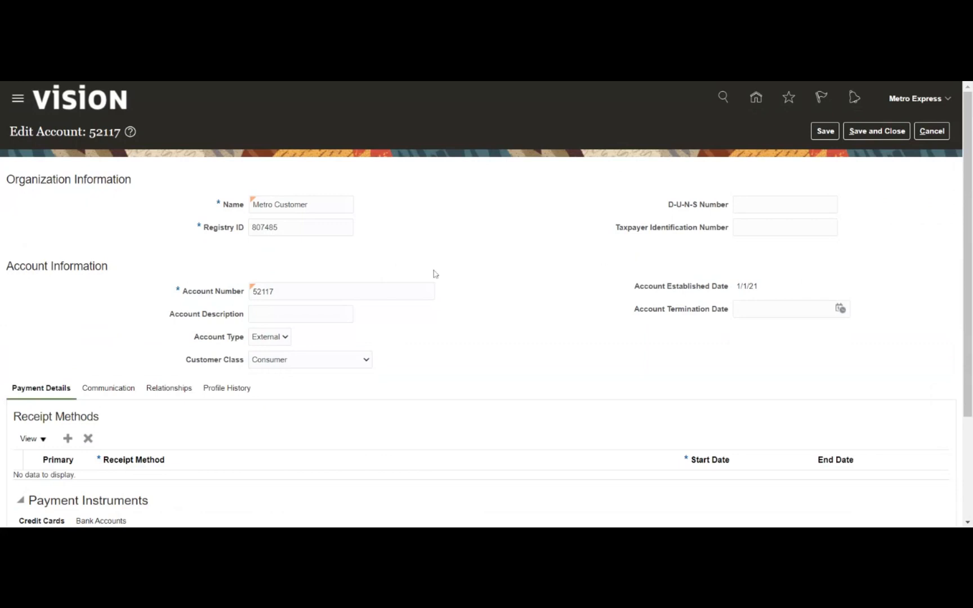
pyautogui.scroll(-3, 434, 274)
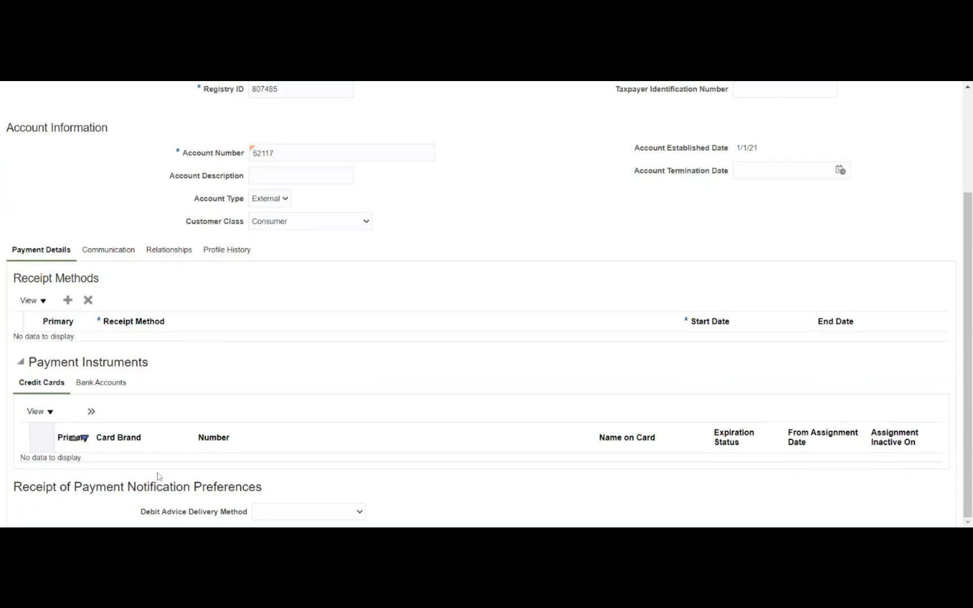
pyautogui.click(94, 385)
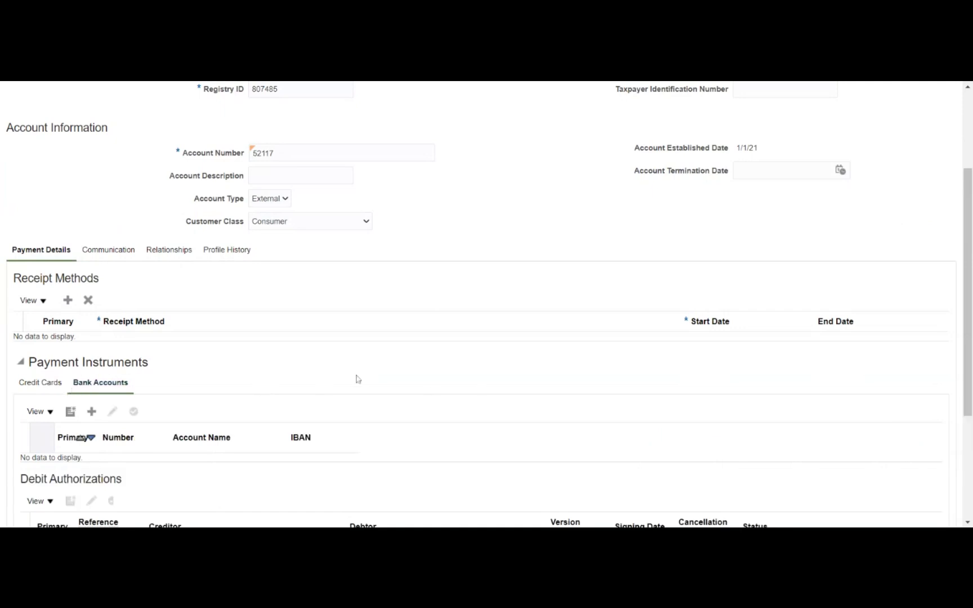
# - Review account 52117's empty Bank Accounts and Debit Authorizations under Payment Instruments
pyautogui.scroll(-3, 341, 372)
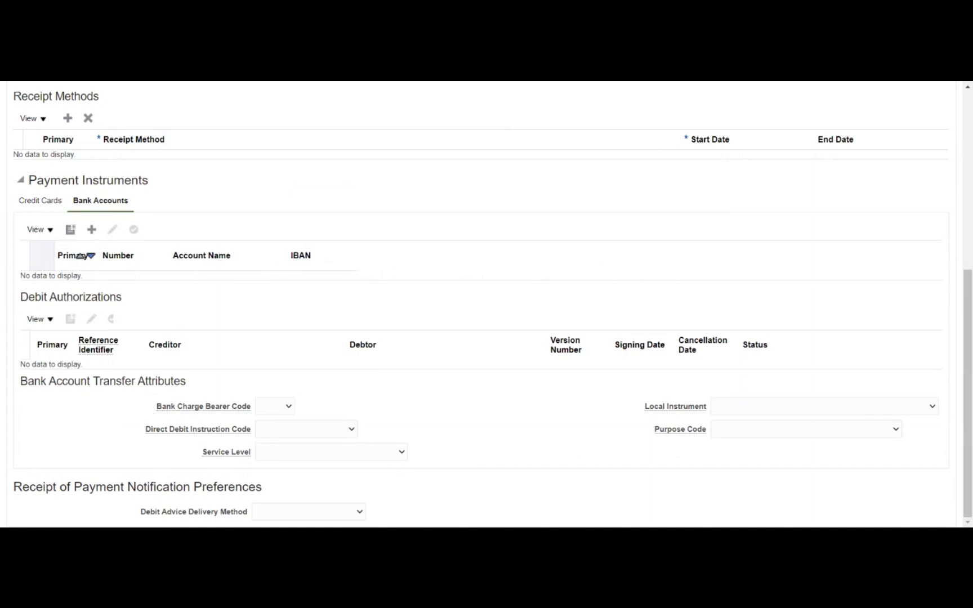
pyautogui.moveTo(28, 297); pyautogui.dragTo(130, 309)
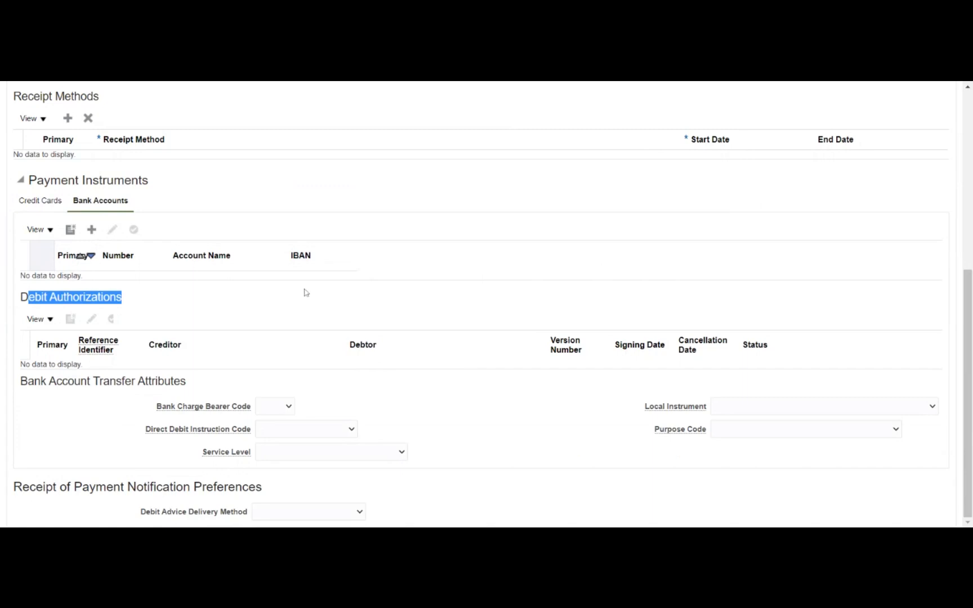
pyautogui.scroll(3, 305, 292)
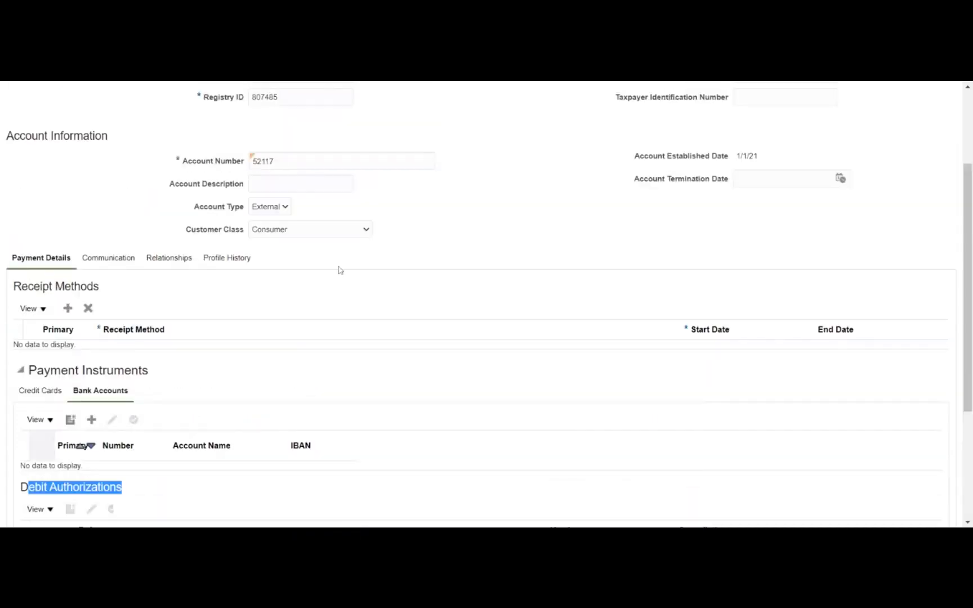
pyautogui.scroll(1, 343, 260)
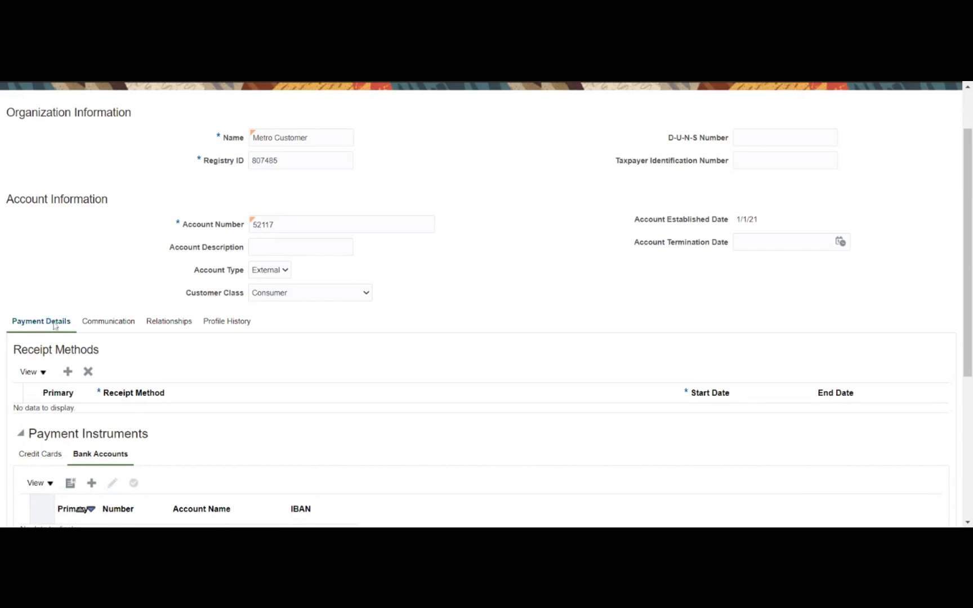
pyautogui.click(126, 326)
pyautogui.click(167, 327)
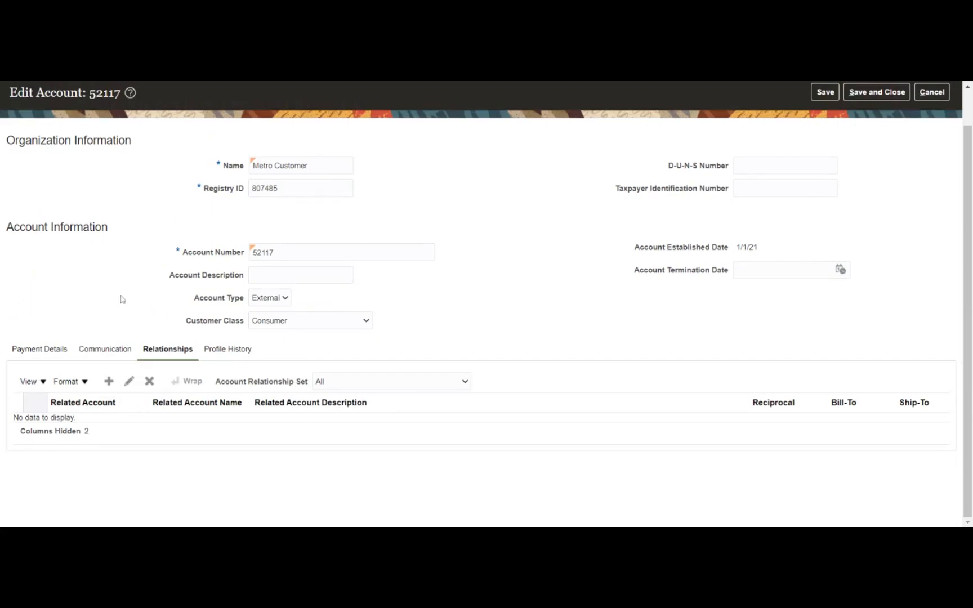
pyautogui.click(110, 375)
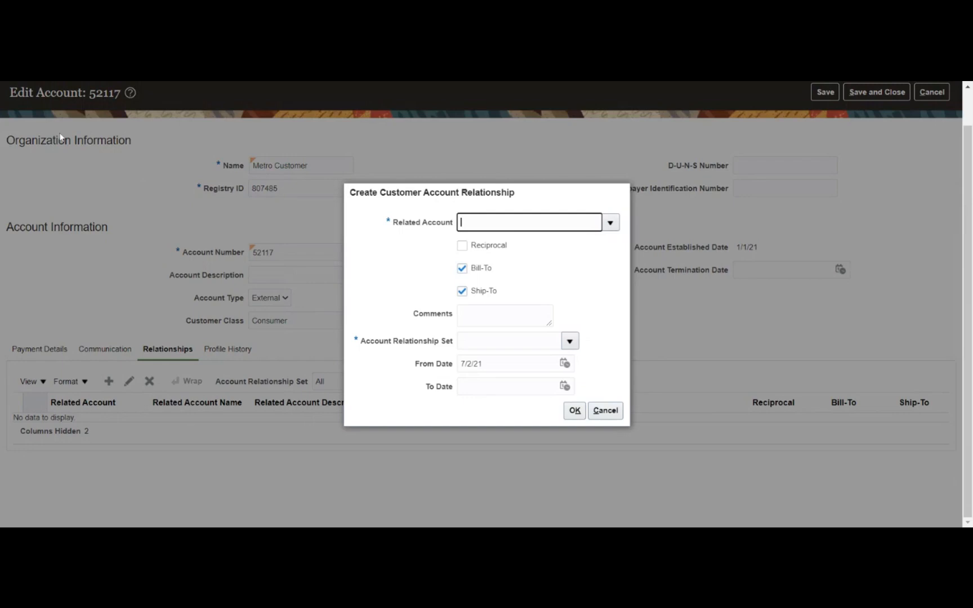
# - Cancel the relationship form unsaved and switch to account 52117's Profile History
pyautogui.click(602, 411)
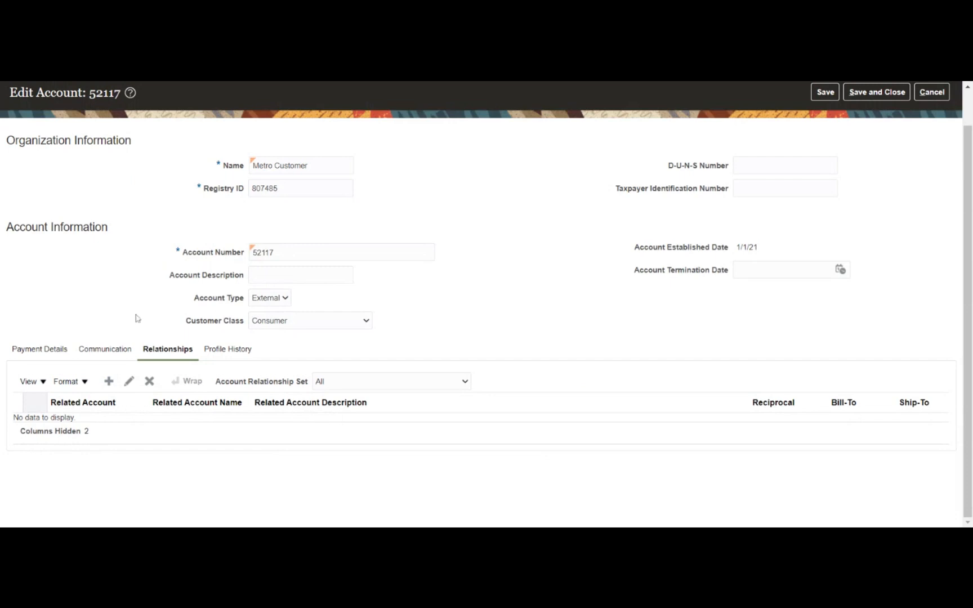
pyautogui.click(221, 351)
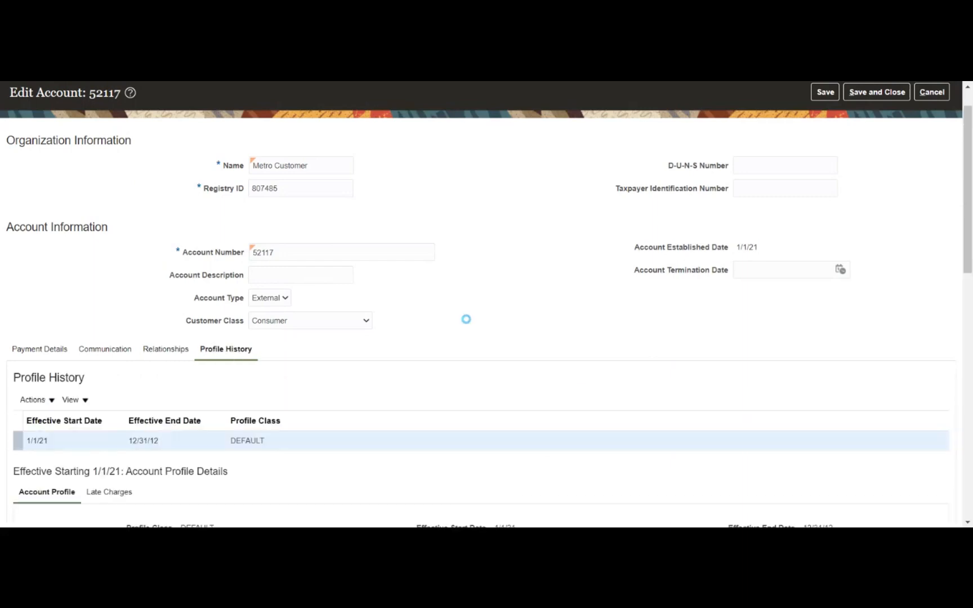
# - Scroll through the DEFAULT profile: Moderate Risk credit classification, 30 Net terms, monthly statements
pyautogui.scroll(-3, 509, 268)
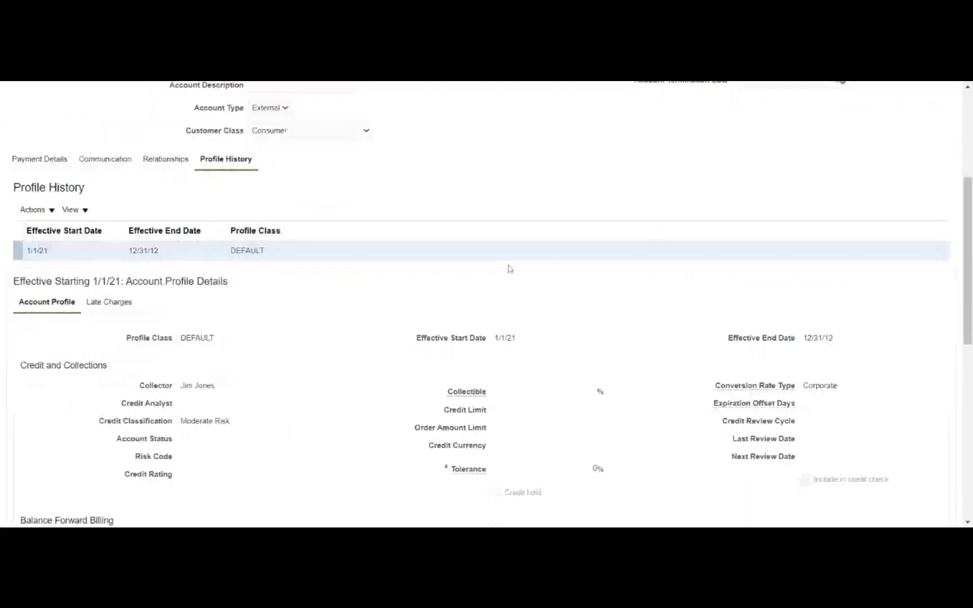
pyautogui.scroll(-3, 349, 354)
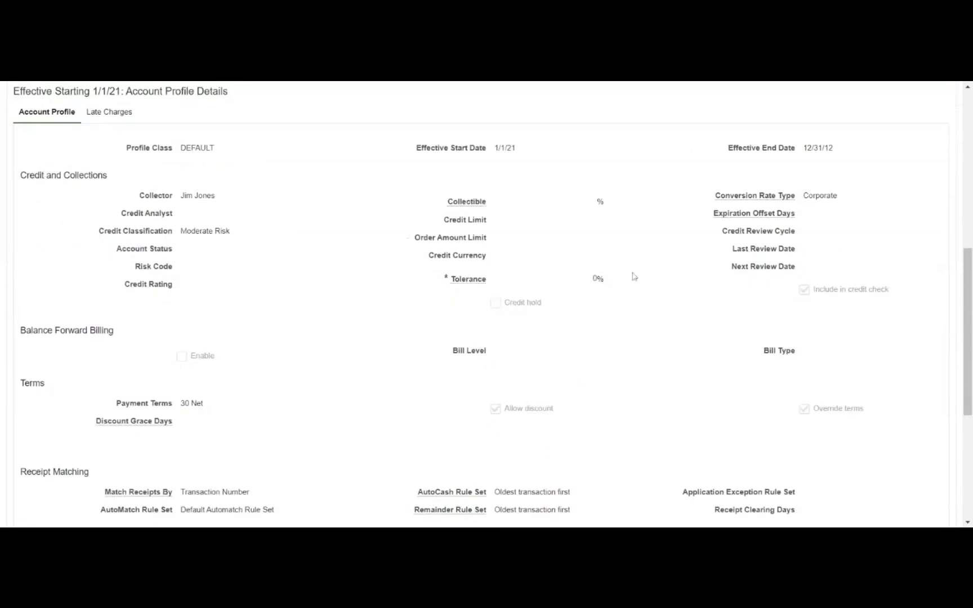
pyautogui.scroll(-1, 313, 313)
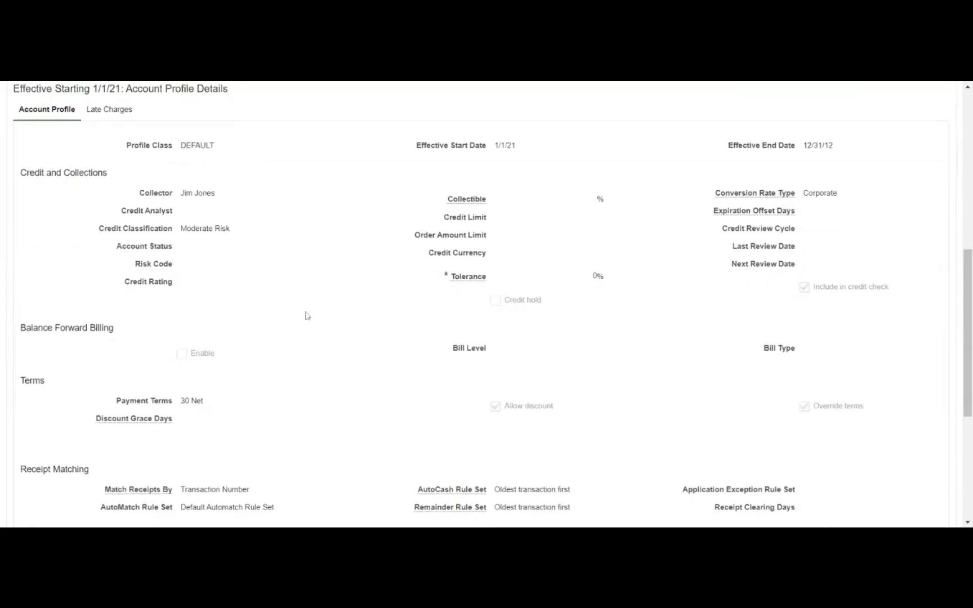
pyautogui.scroll(-1, 307, 315)
pyautogui.scroll(-1, 300, 324)
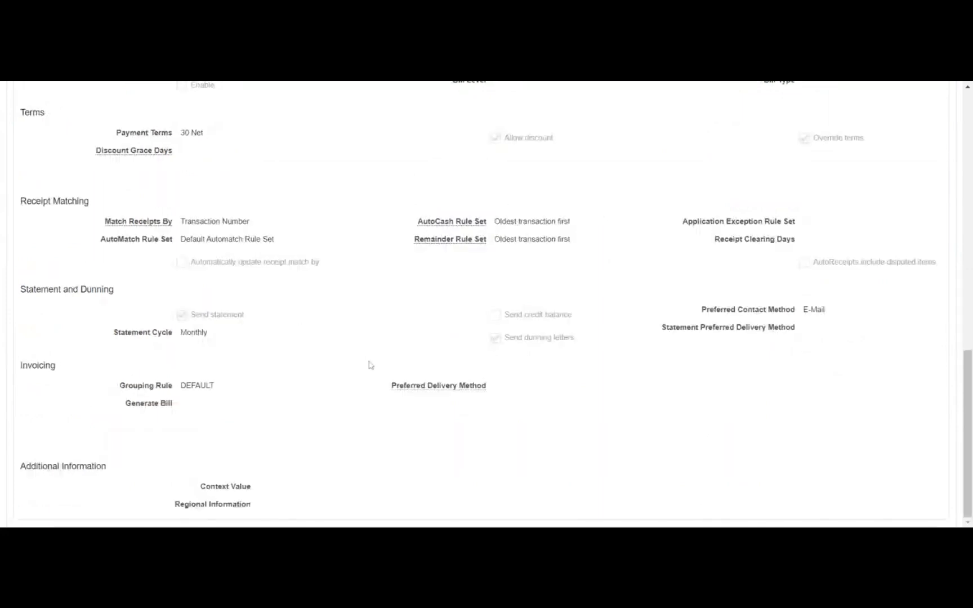
pyautogui.scroll(3, 358, 358)
pyautogui.scroll(4, 351, 355)
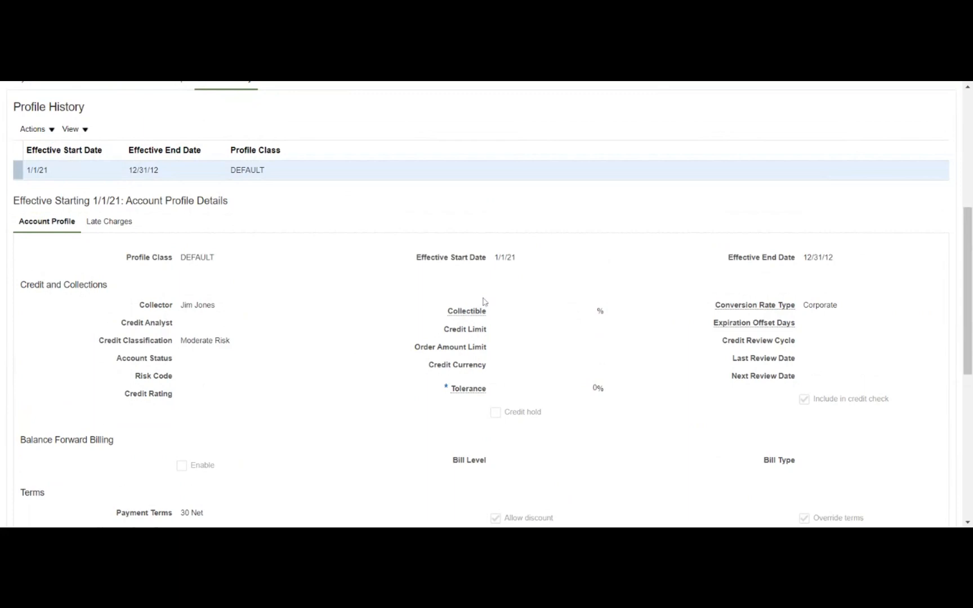
pyautogui.scroll(2, 286, 304)
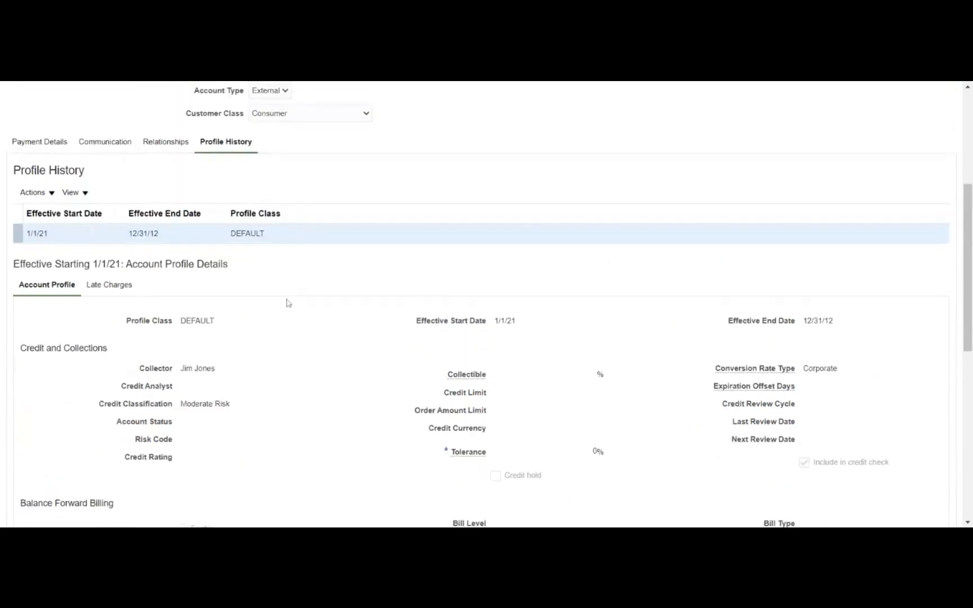
pyautogui.scroll(-2, 286, 306)
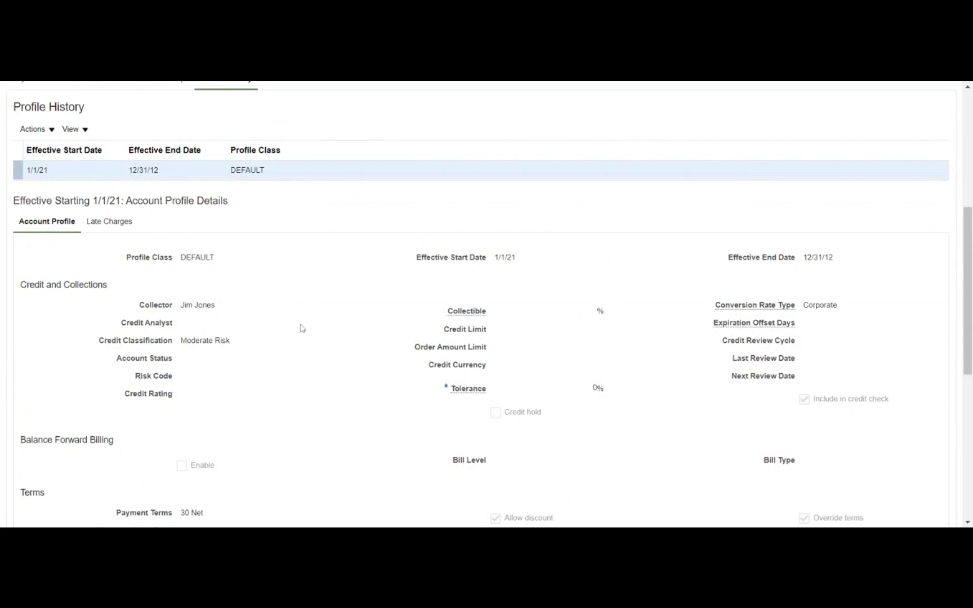
pyautogui.scroll(-4, 301, 328)
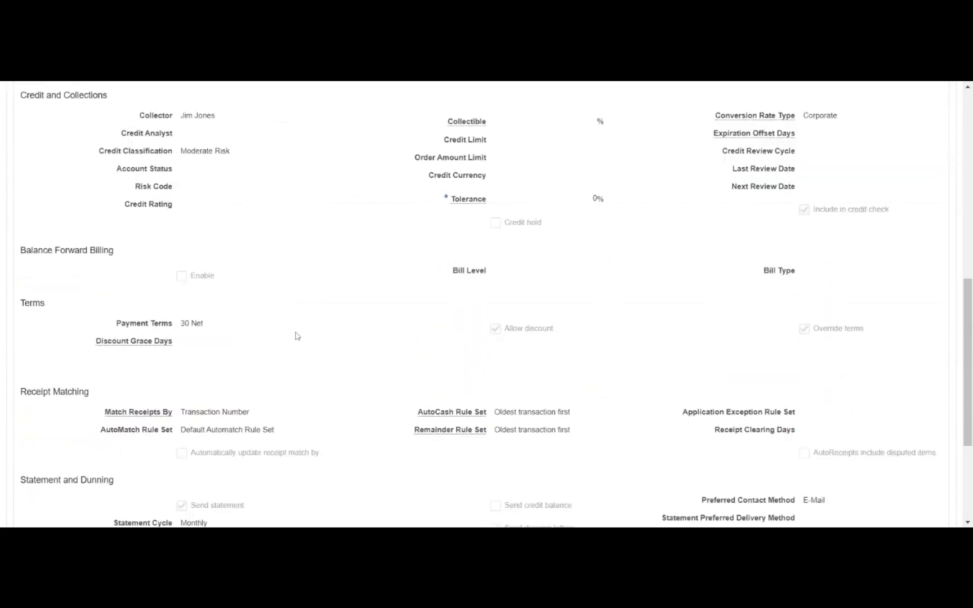
pyautogui.scroll(7, 297, 337)
pyautogui.scroll(3, 297, 336)
pyautogui.scroll(1, 297, 336)
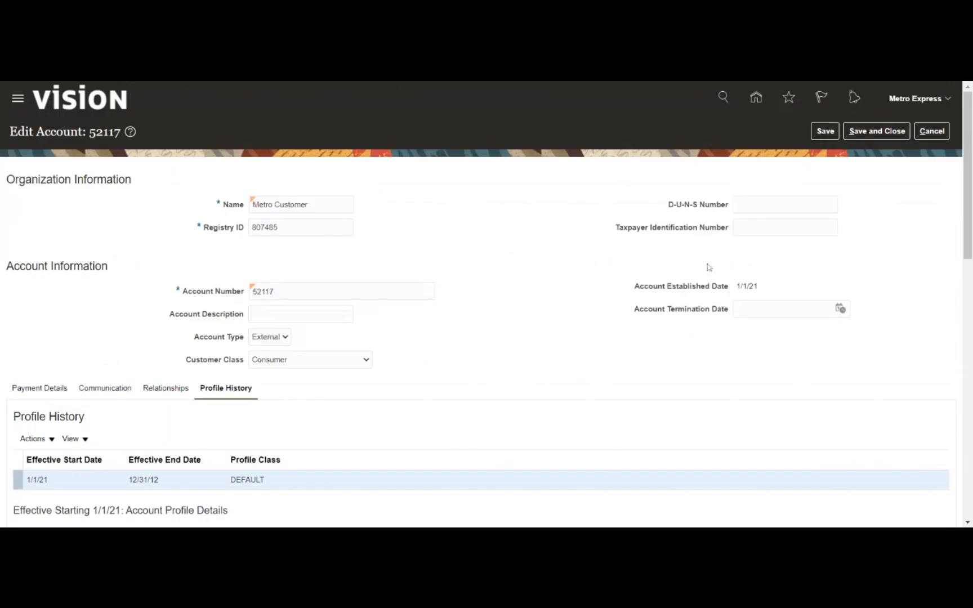
# - Save account 52117, return to Manage Customers, and open site 1107272 for editing
pyautogui.click(871, 138)
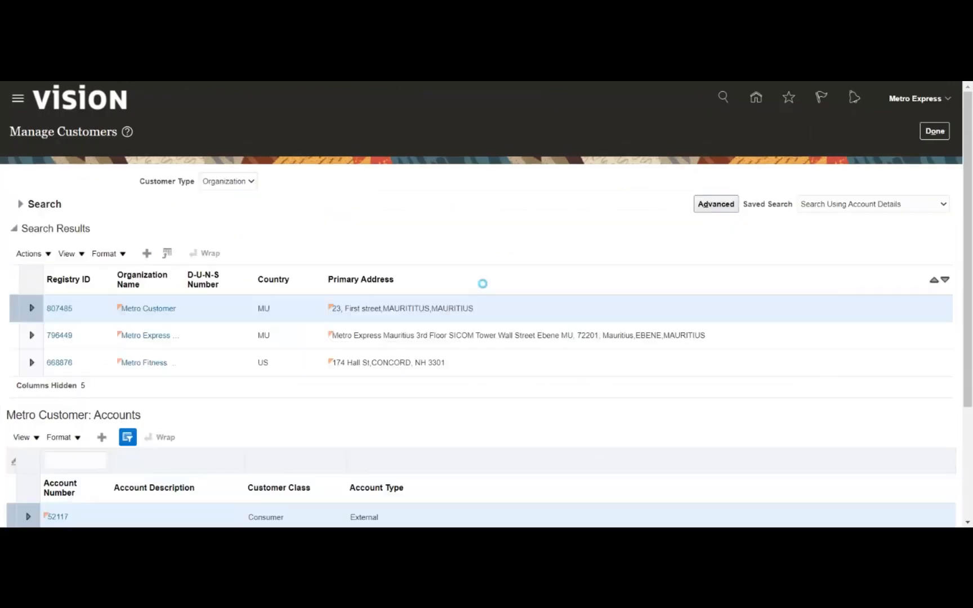
pyautogui.scroll(-2, 236, 435)
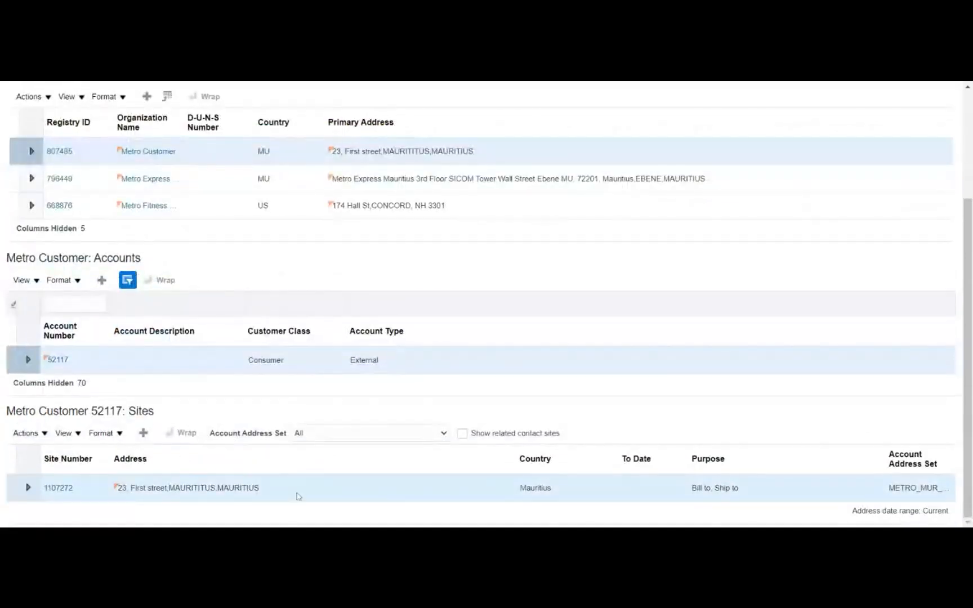
pyautogui.click(59, 488)
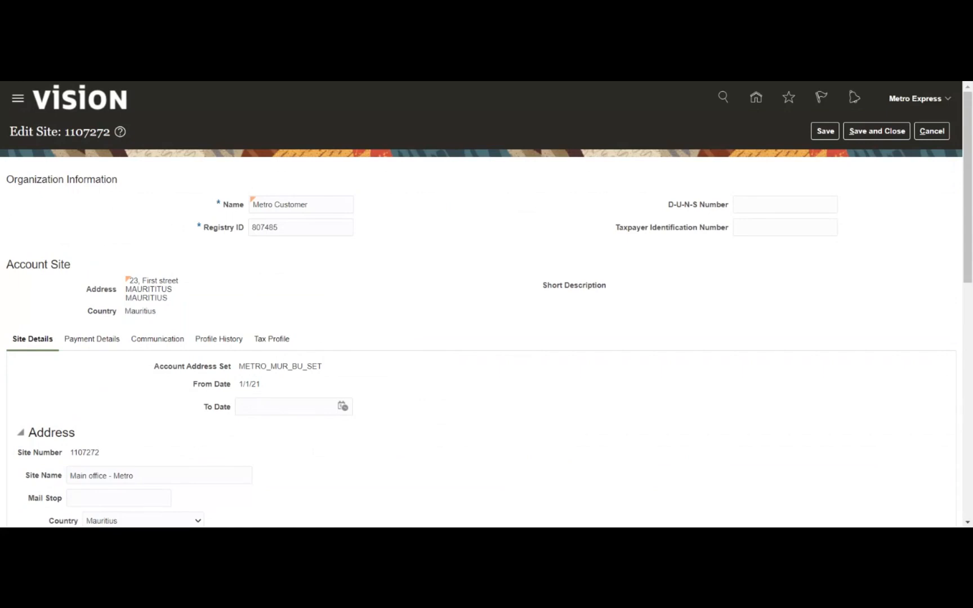
# - Start a new entry in the site's empty Reference Accounts section
pyautogui.scroll(-6, 3, 291)
pyautogui.scroll(-2, 3, 291)
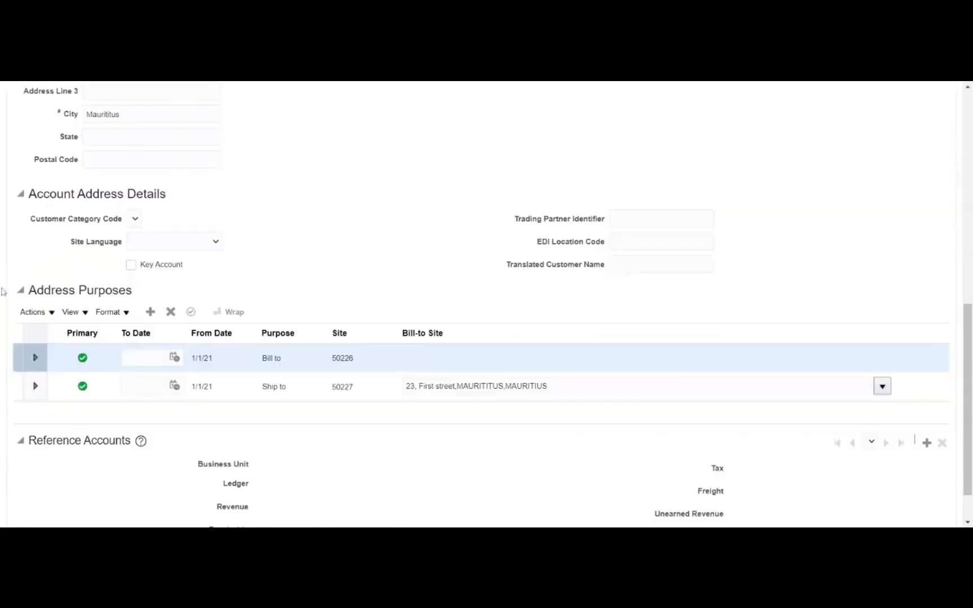
pyautogui.scroll(-1, 3, 292)
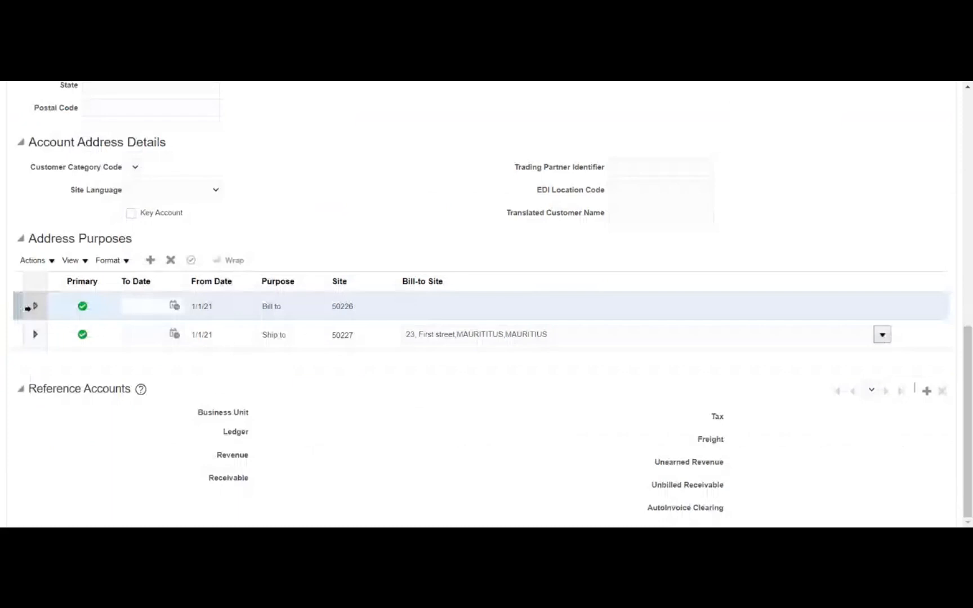
pyautogui.click(925, 395)
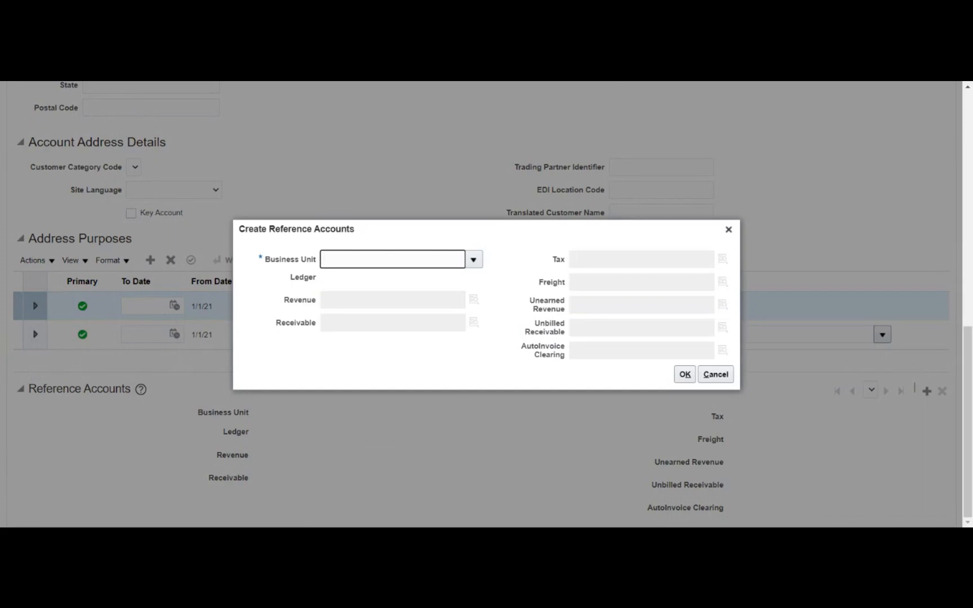
# - Find the Business Unit list empty and cancel the Create Reference Accounts dialog
pyautogui.click(471, 267)
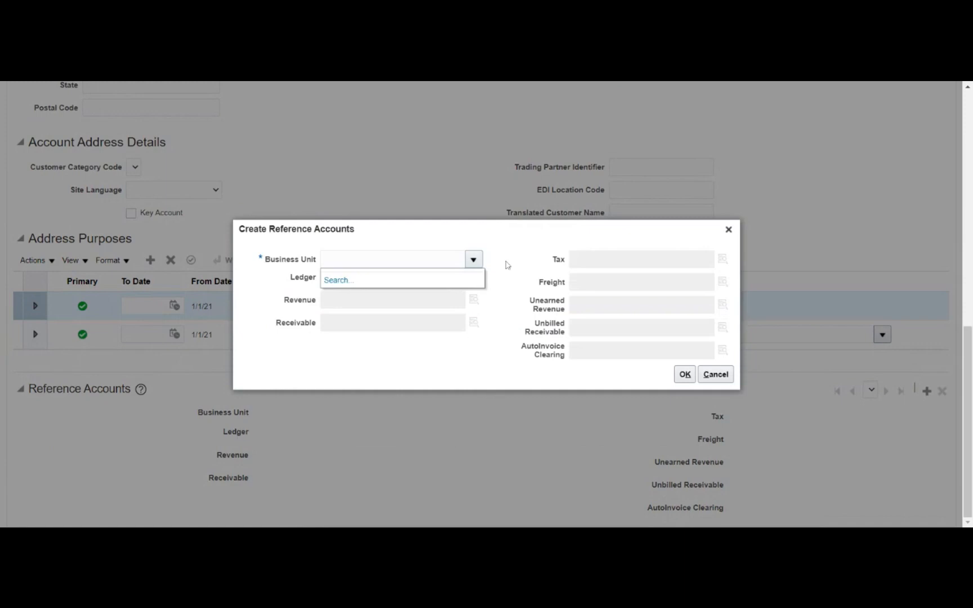
pyautogui.click(384, 243)
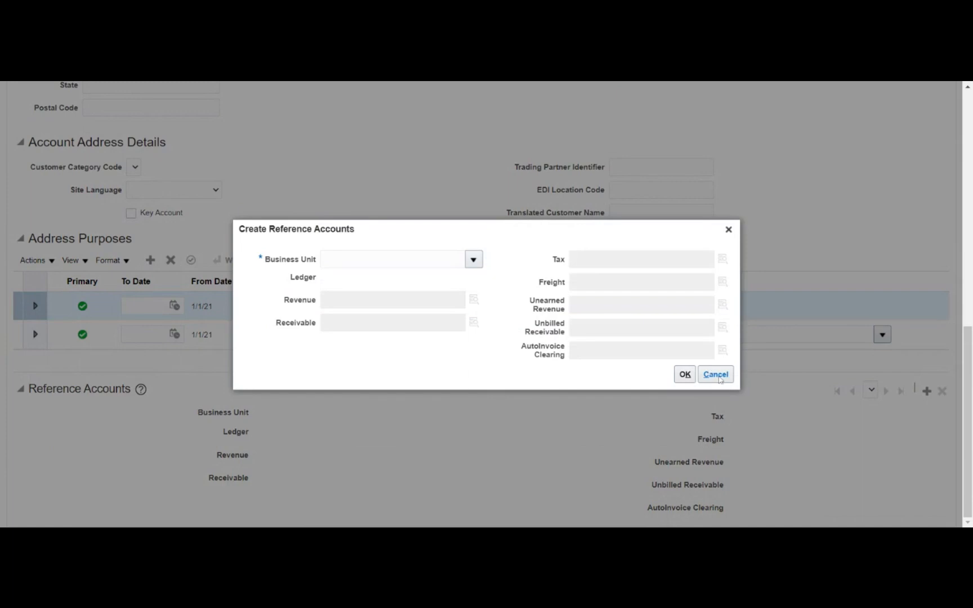
pyautogui.click(716, 375)
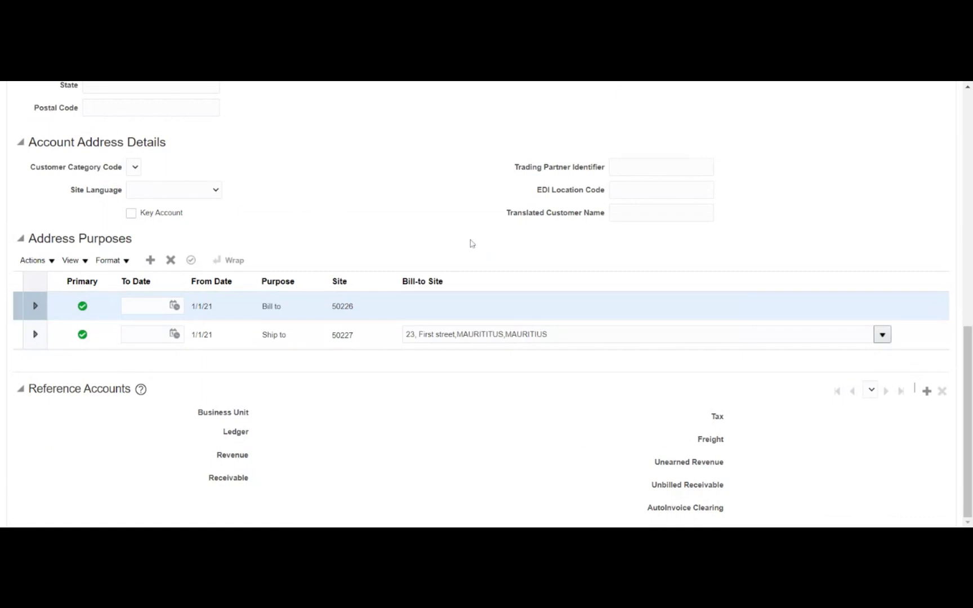
# - Try saving site 1107272 twice, dismissing the business unit and ledger errors each time
pyautogui.scroll(10, 472, 244)
pyautogui.click(824, 135)
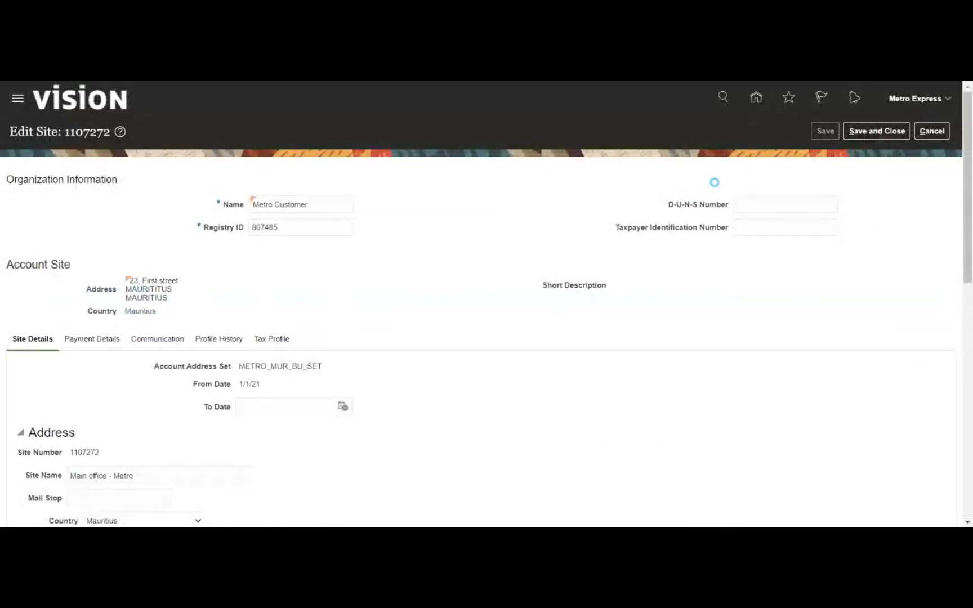
pyautogui.click(568, 233)
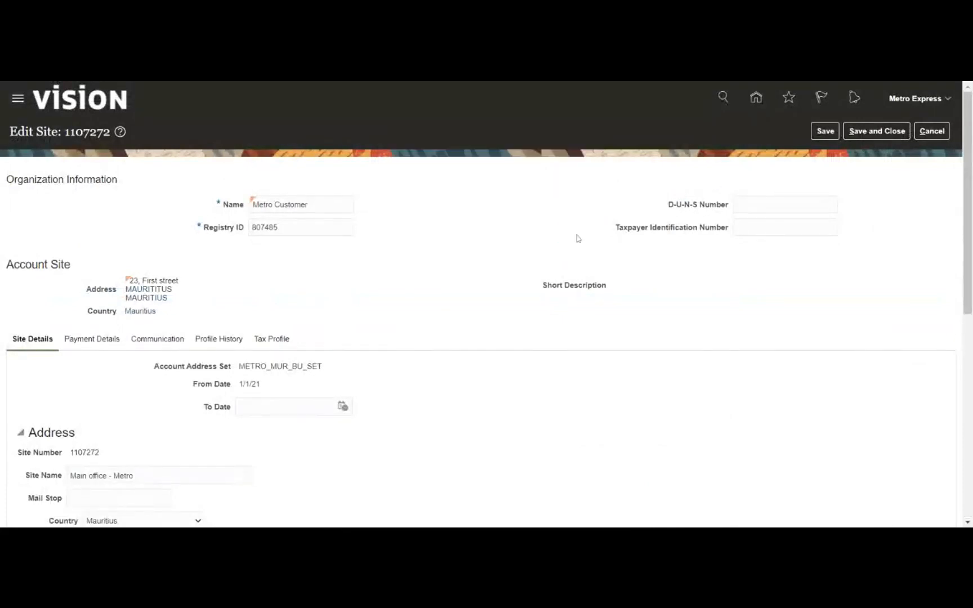
pyautogui.scroll(-7, 738, 358)
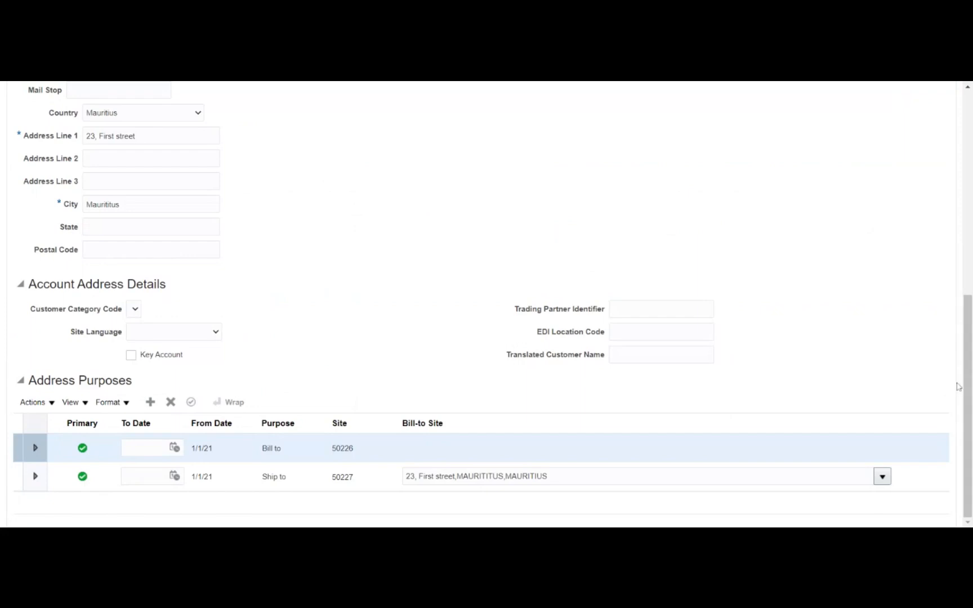
pyautogui.scroll(7, 773, 357)
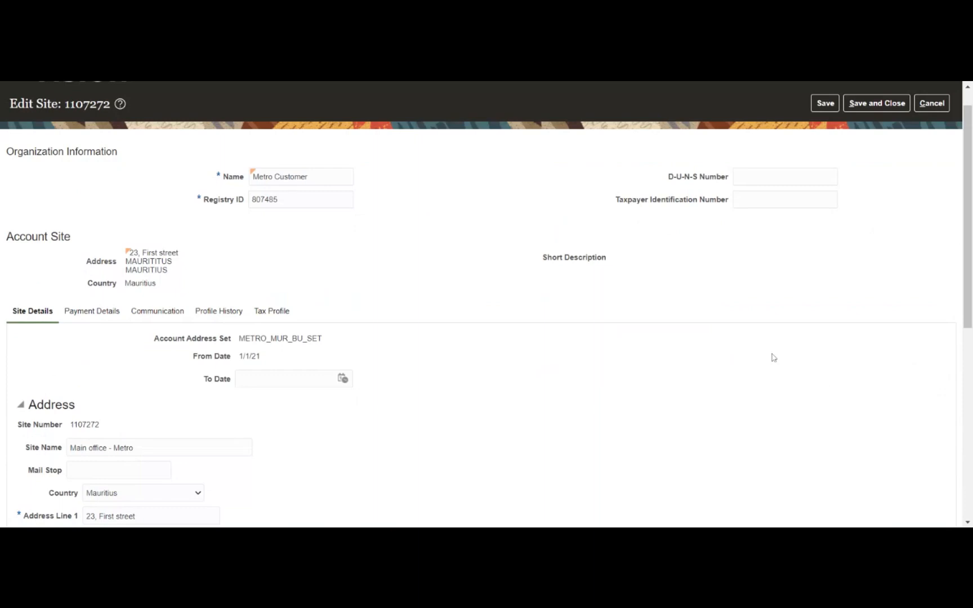
pyautogui.click(851, 111)
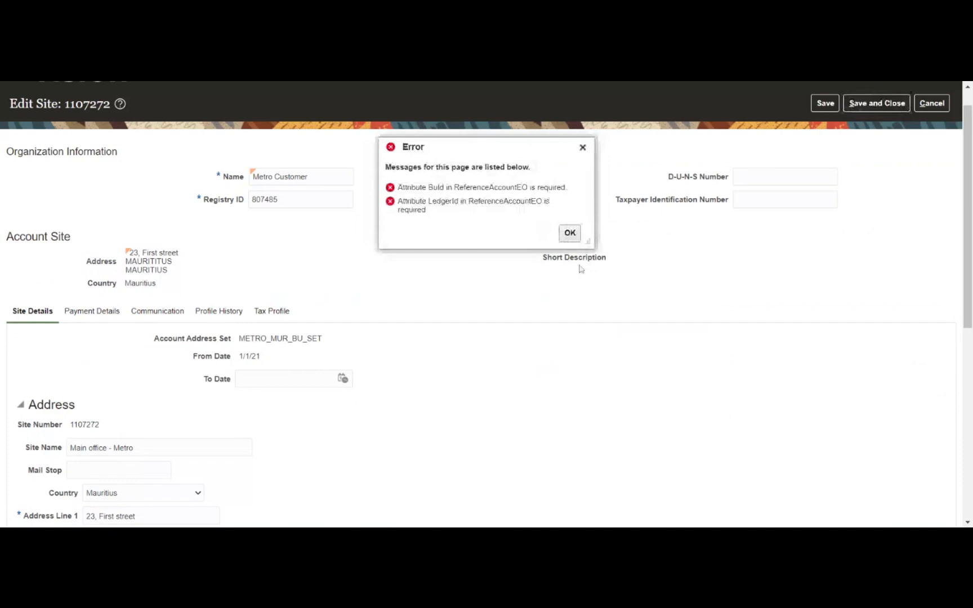
pyautogui.click(569, 232)
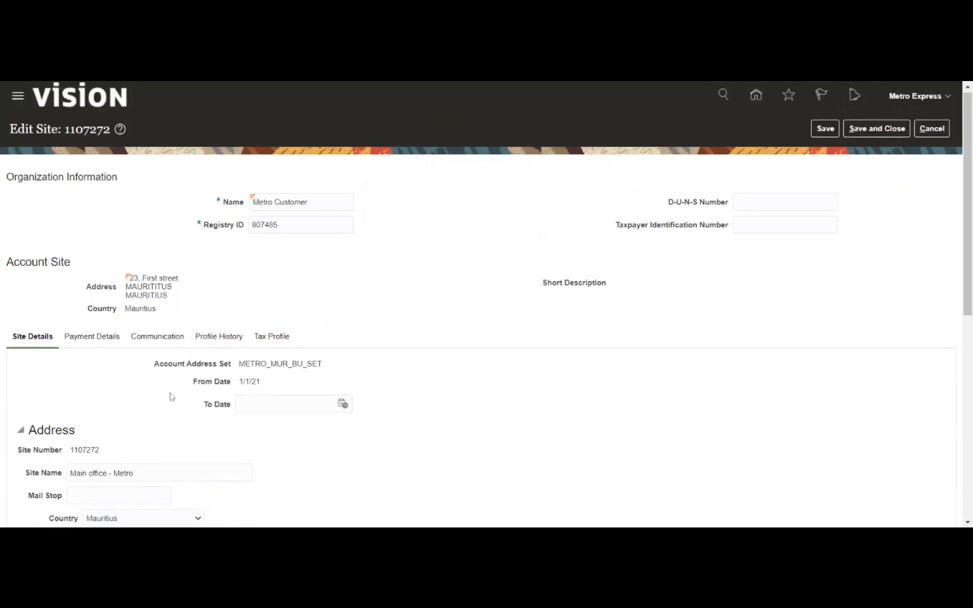
# - Select the Ship to purpose row, then cancel the site edits without saving
pyautogui.scroll(-4, 172, 397)
pyautogui.scroll(-3, 179, 396)
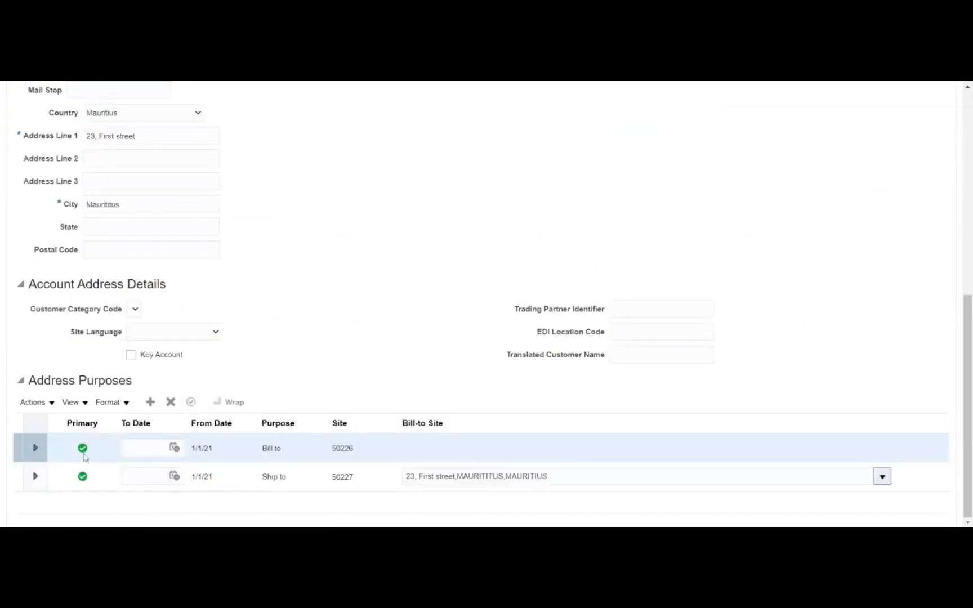
pyautogui.click(389, 488)
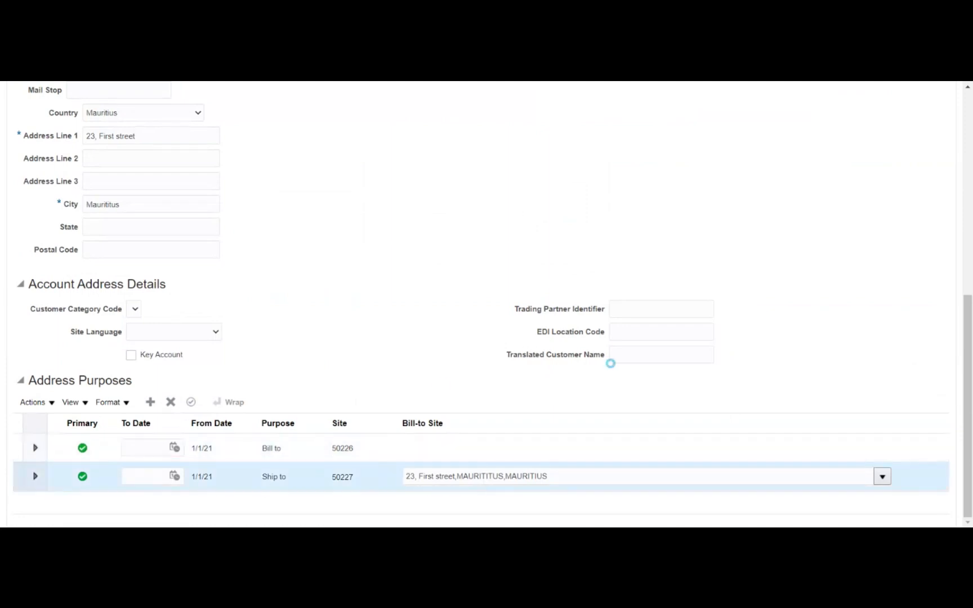
pyautogui.scroll(4, 349, 358)
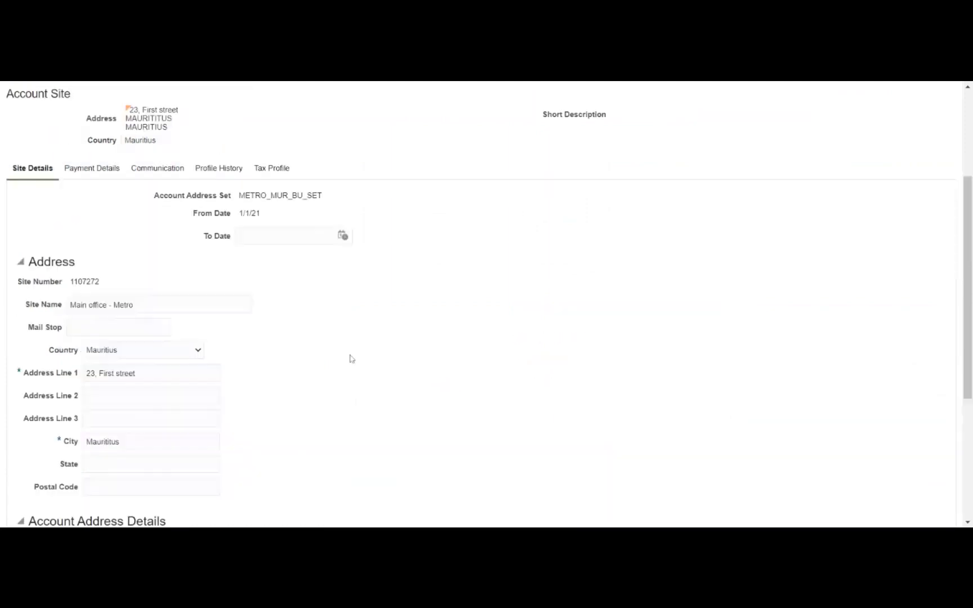
pyautogui.scroll(3, 782, 220)
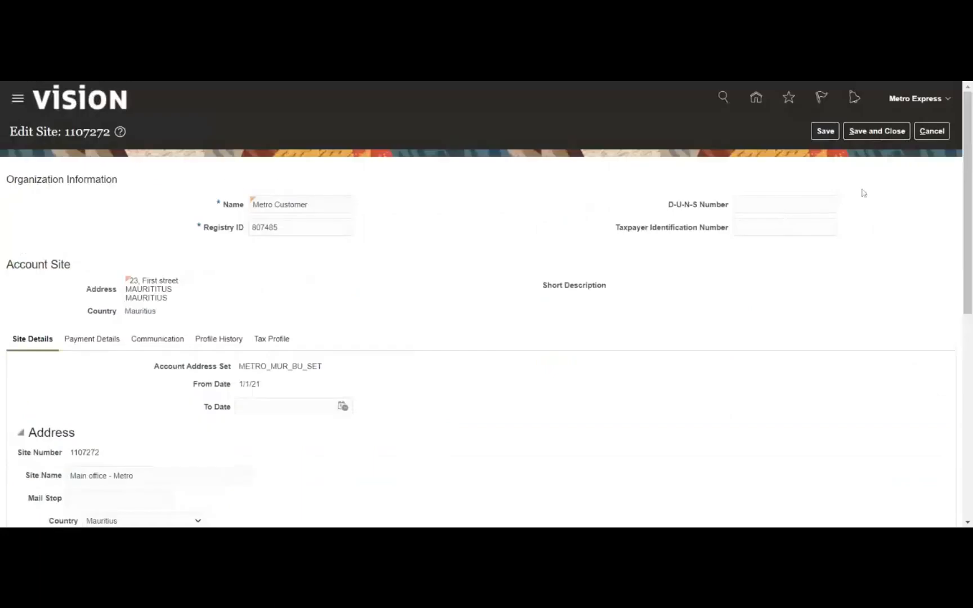
pyautogui.click(935, 130)
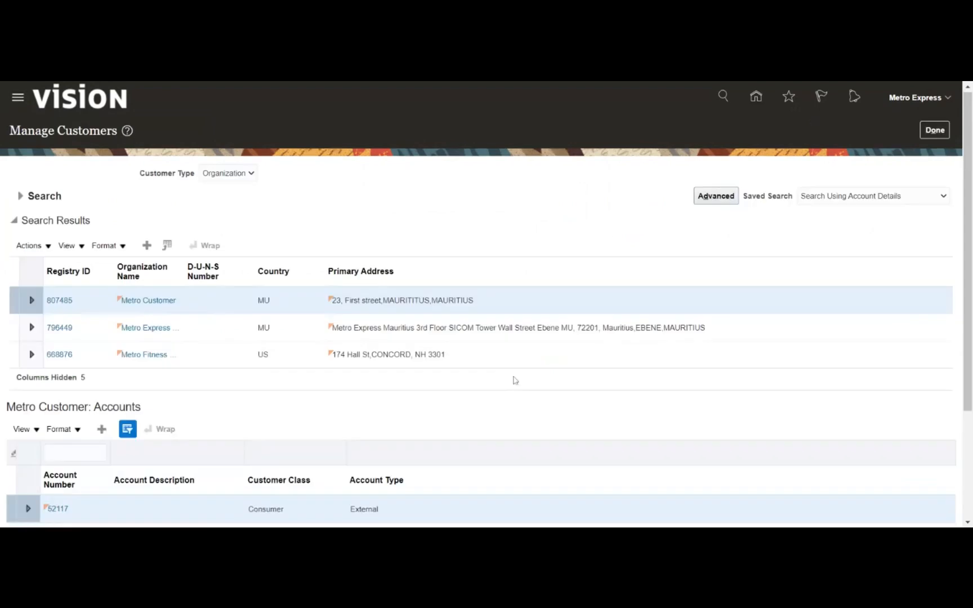
# - Review Metro Customer's sites, then finish with Done to return to the implementation project
pyautogui.scroll(-3, 513, 380)
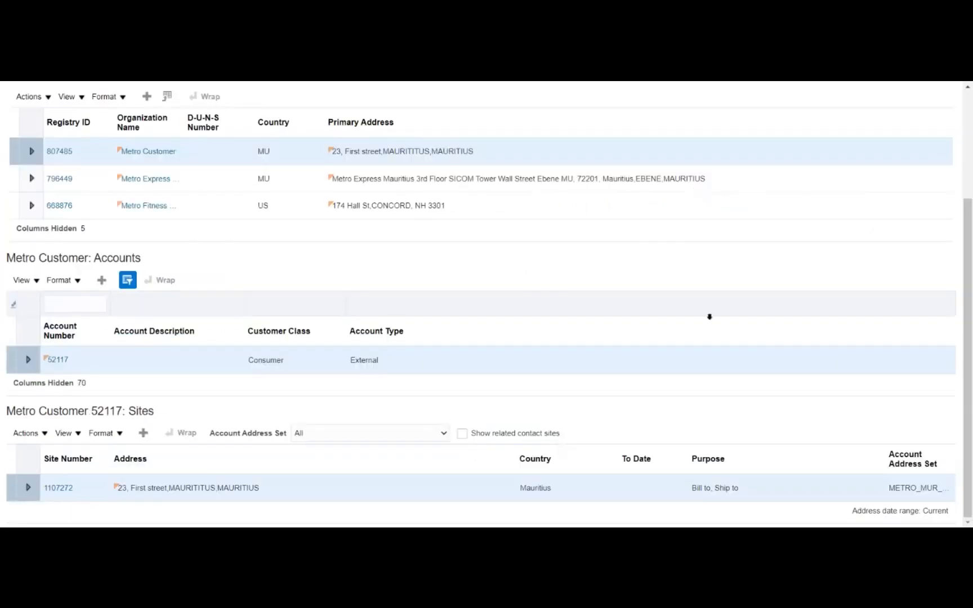
pyautogui.scroll(3, 702, 320)
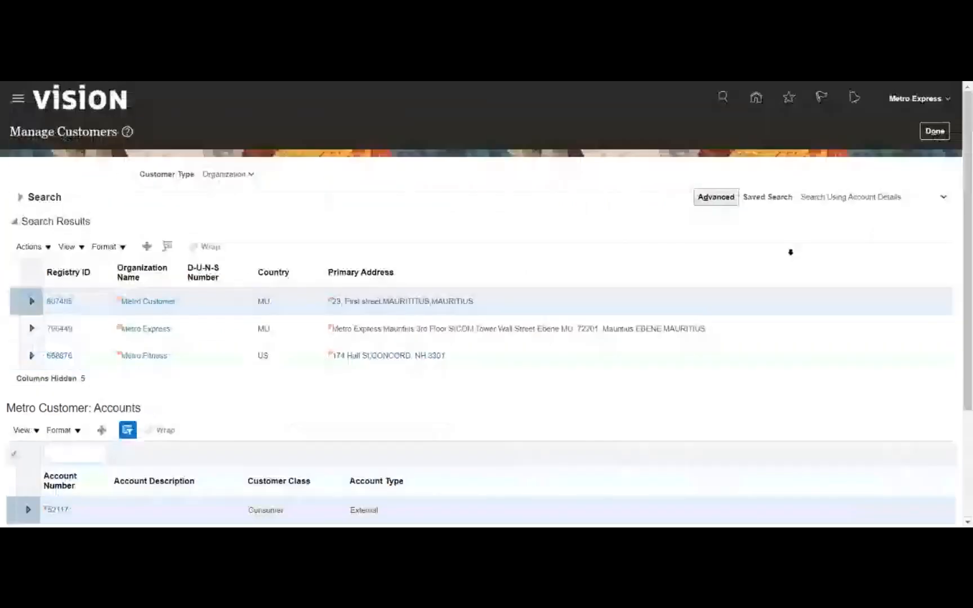
pyautogui.click(935, 131)
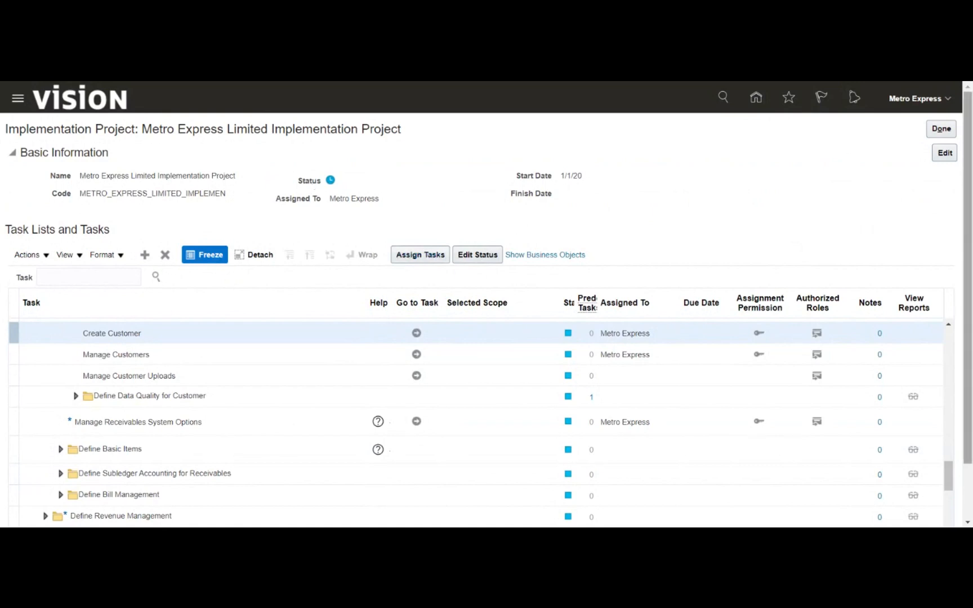
# - Search project tasks for 'data access user', find none, then exit to Compensation Management setup
pyautogui.click(89, 277)
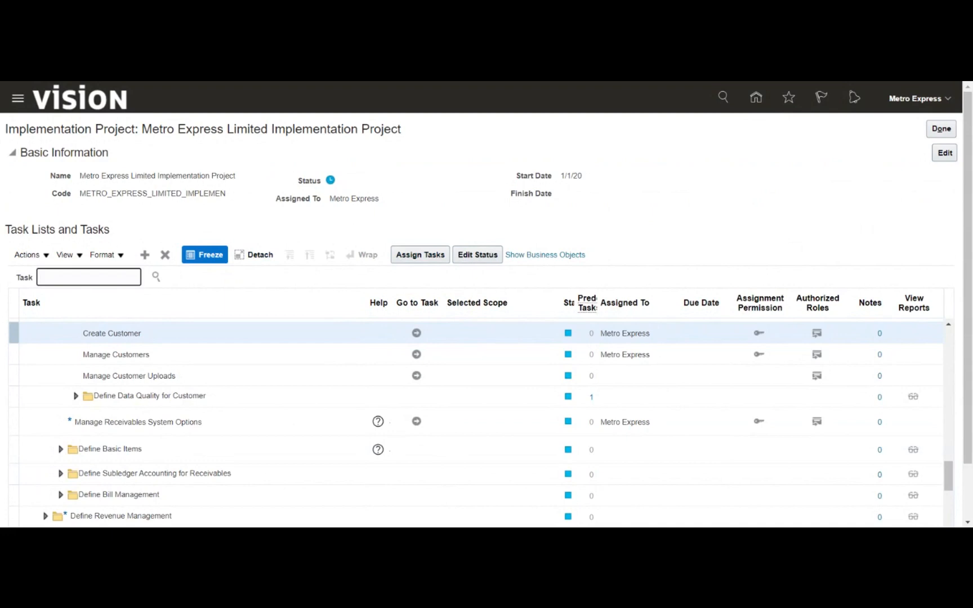
pyautogui.write('data access user')
pyautogui.press('Return')
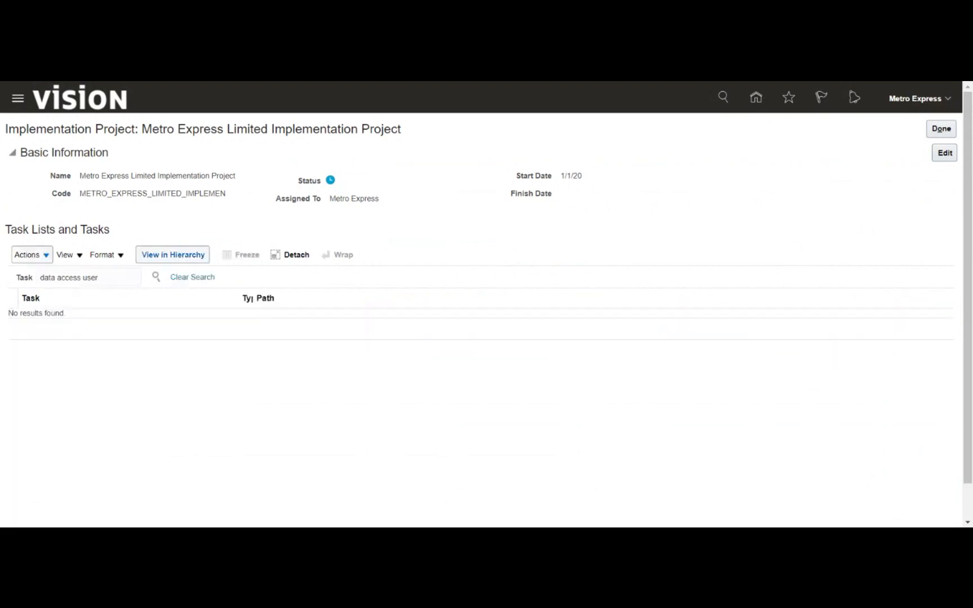
pyautogui.click(935, 130)
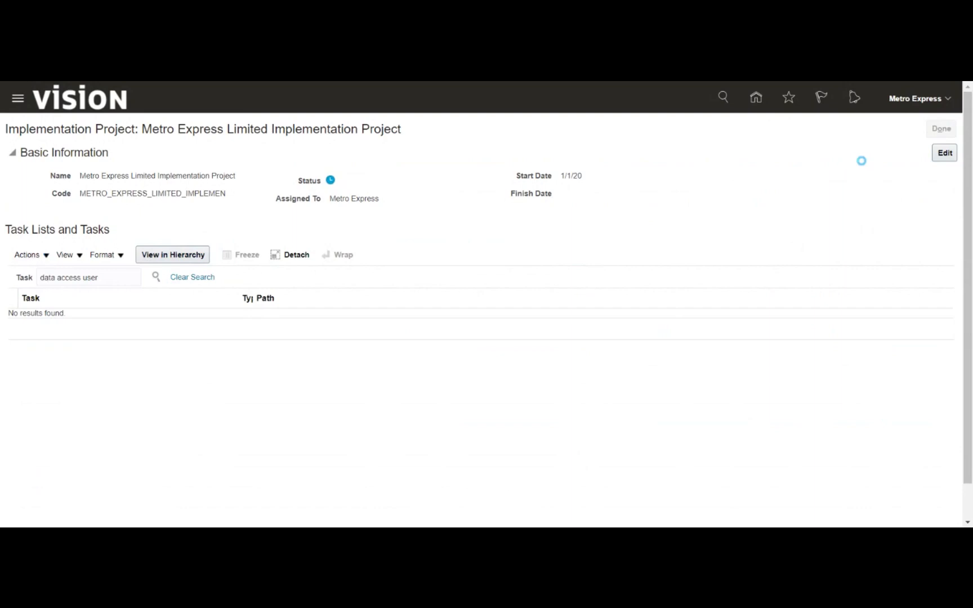
pyautogui.click(940, 130)
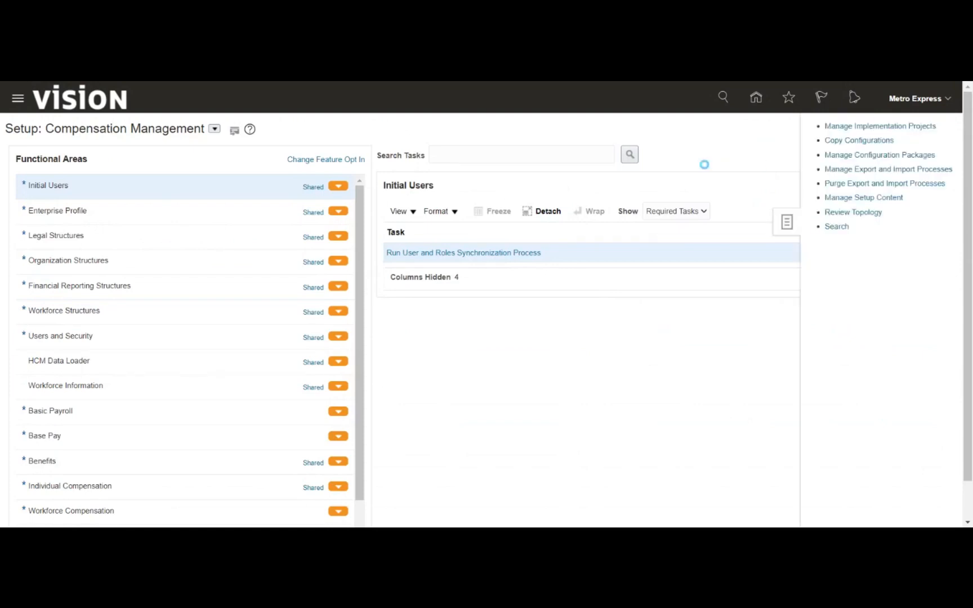
# - Search setup tasks for 'data access for user' and open Manage Inventory Organization Data Access for Users
pyautogui.click(295, 156)
pyautogui.write('data access for user')
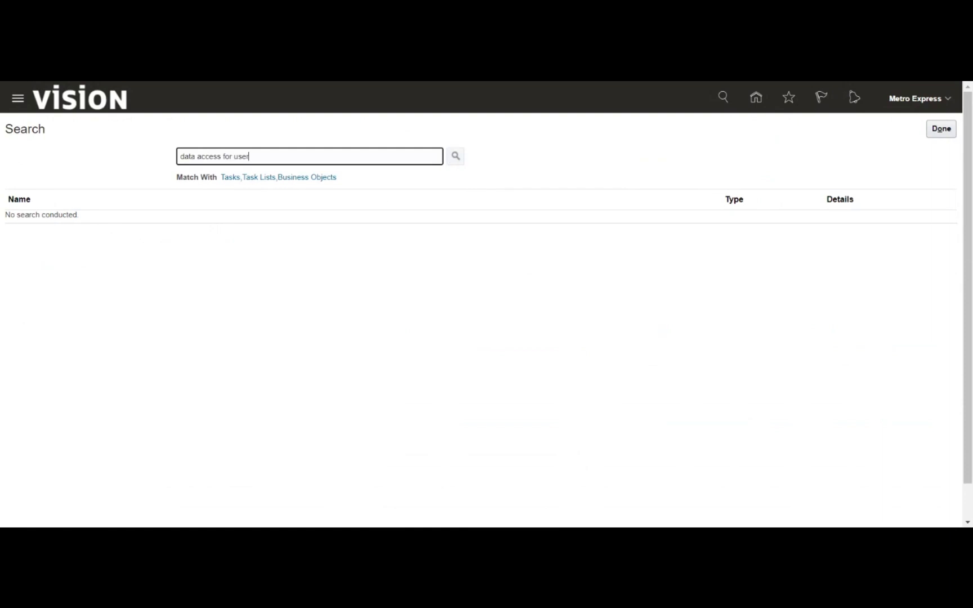
pyautogui.click(456, 156)
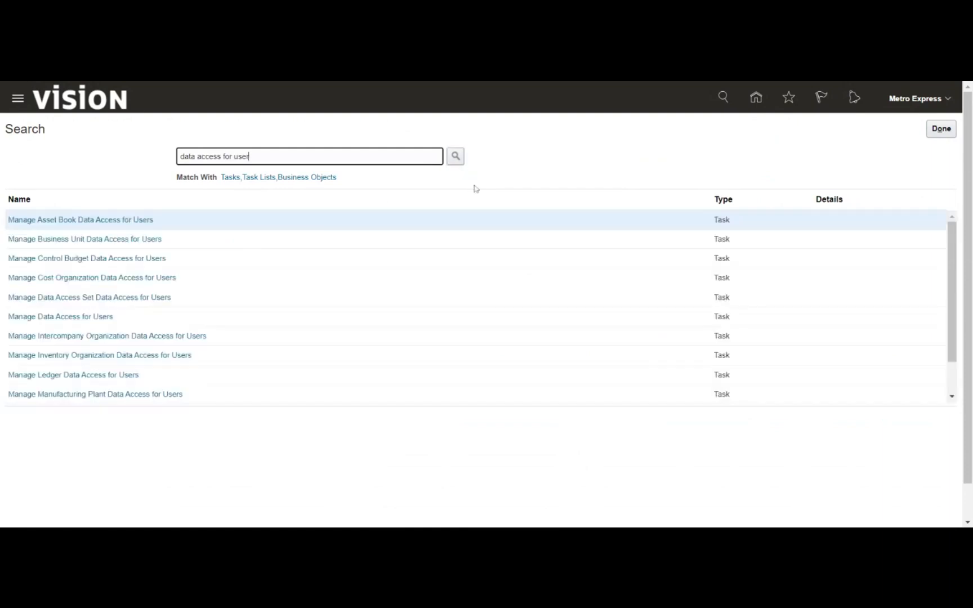
pyautogui.click(186, 355)
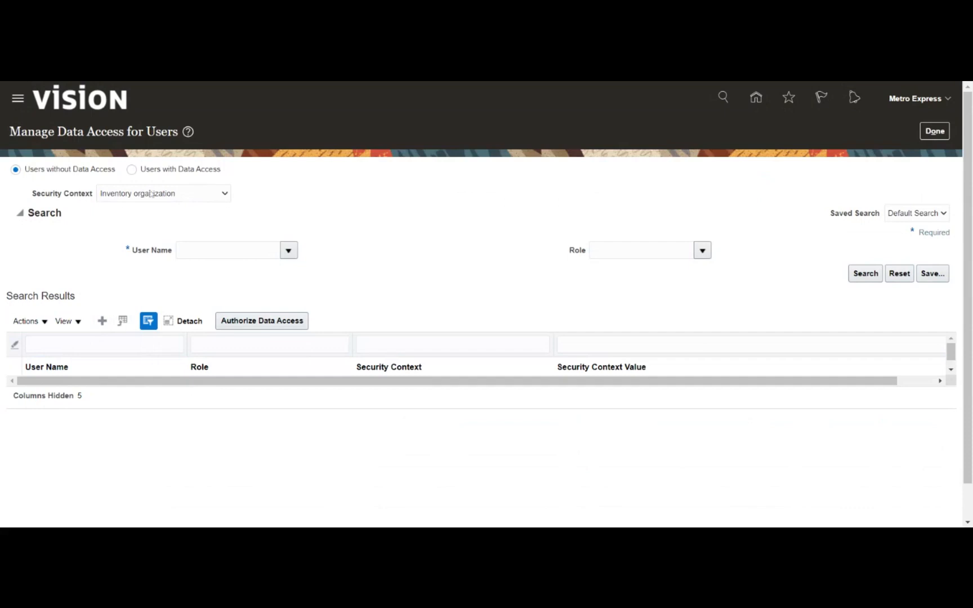
# - Add a data access row: matching Metro user, Accounts Receivable Manager role, Business unit context, Metro Business unit
pyautogui.click(102, 320)
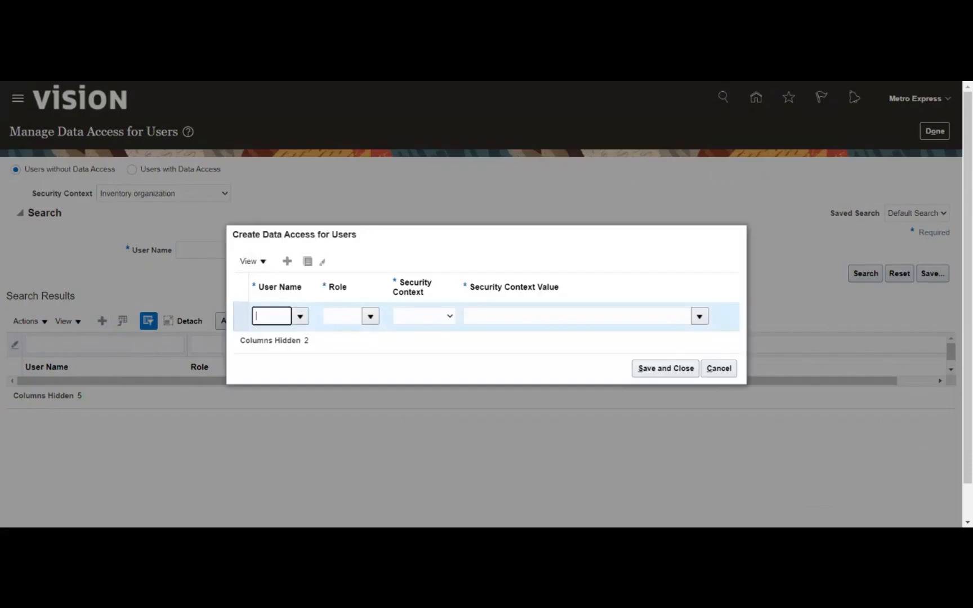
pyautogui.write('metro')
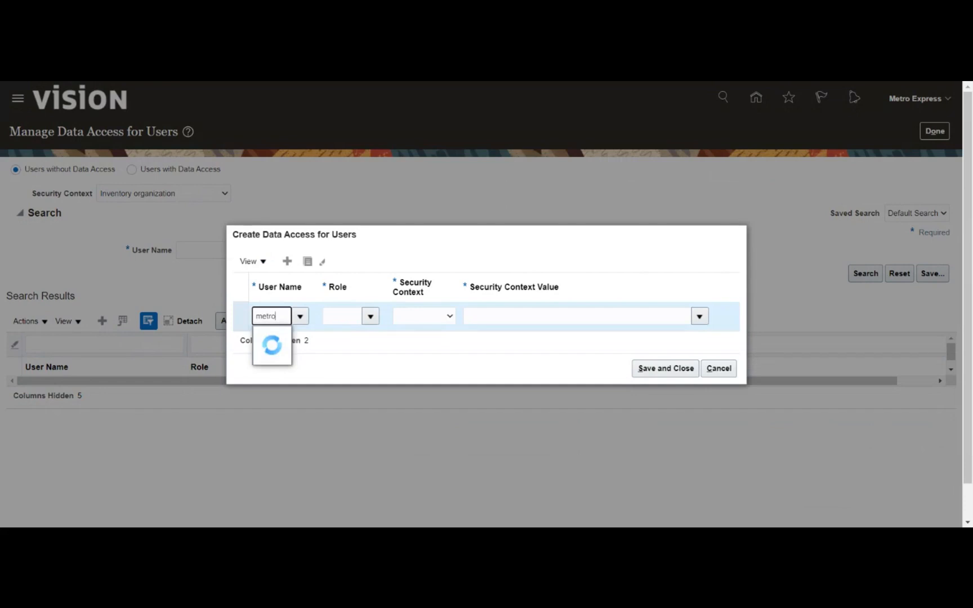
pyautogui.click(276, 338)
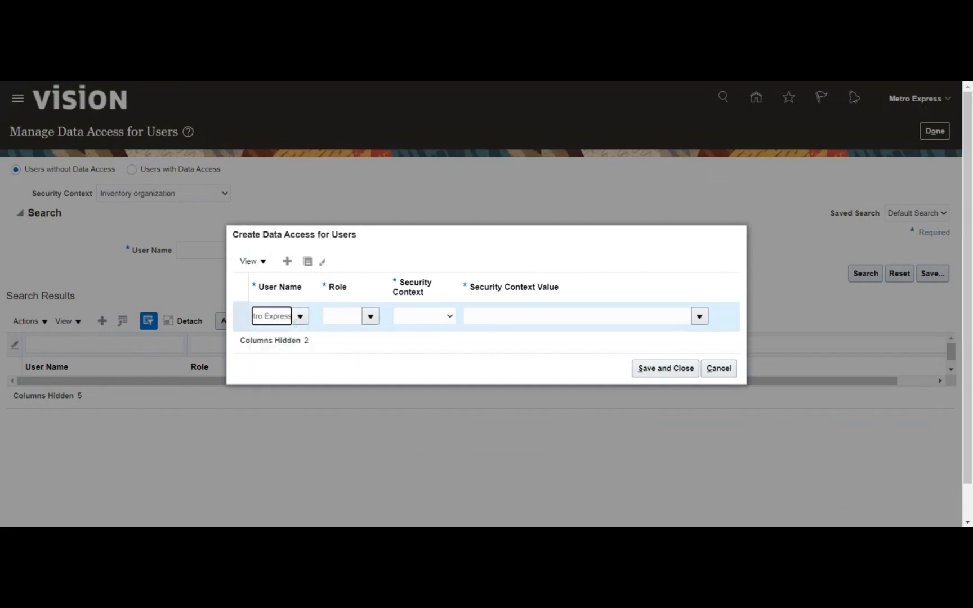
pyautogui.press('Tab')
pyautogui.click(370, 317)
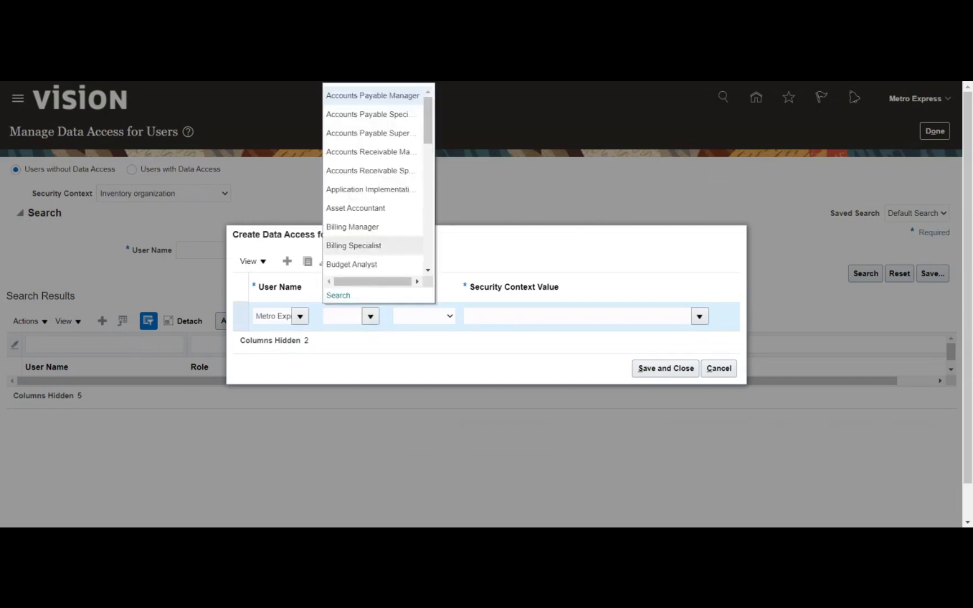
pyautogui.click(362, 157)
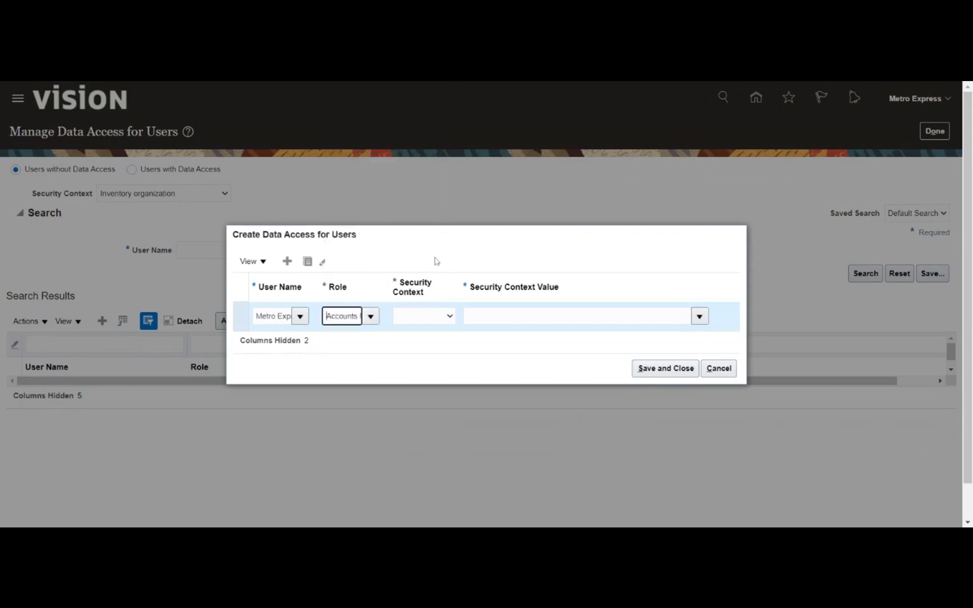
pyautogui.click(427, 319)
pyautogui.click(427, 330)
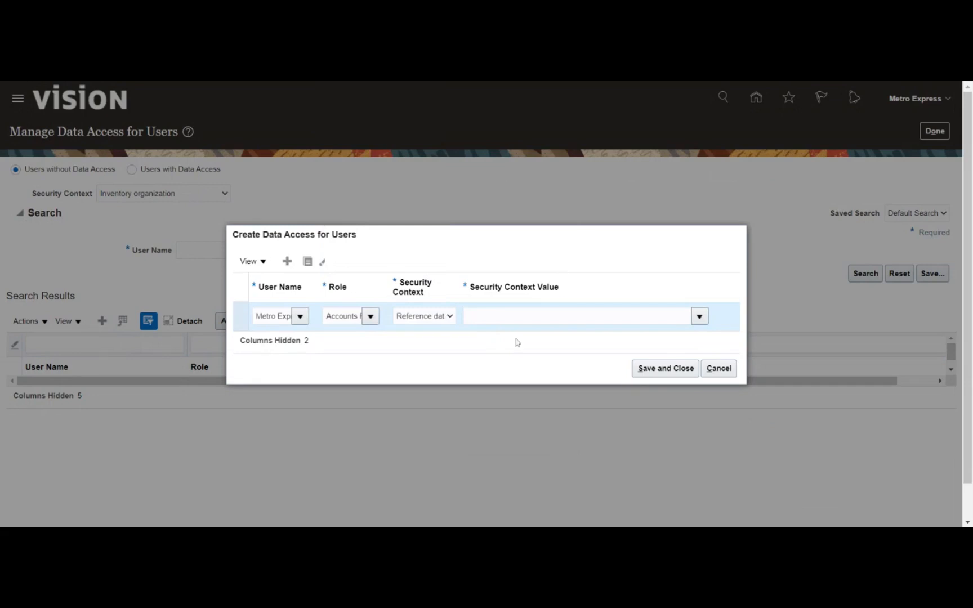
pyautogui.click(441, 317)
pyautogui.click(423, 340)
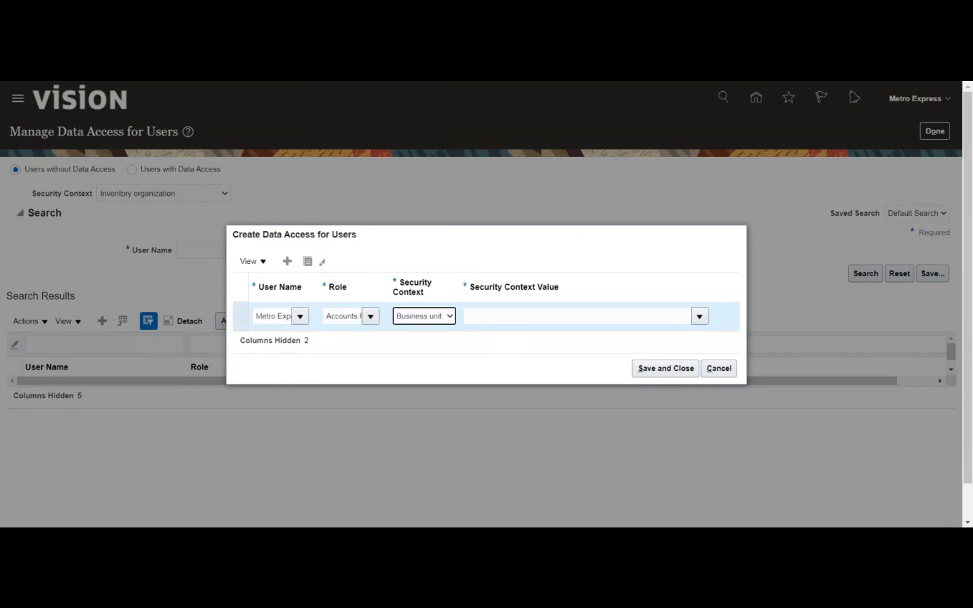
pyautogui.click(473, 316)
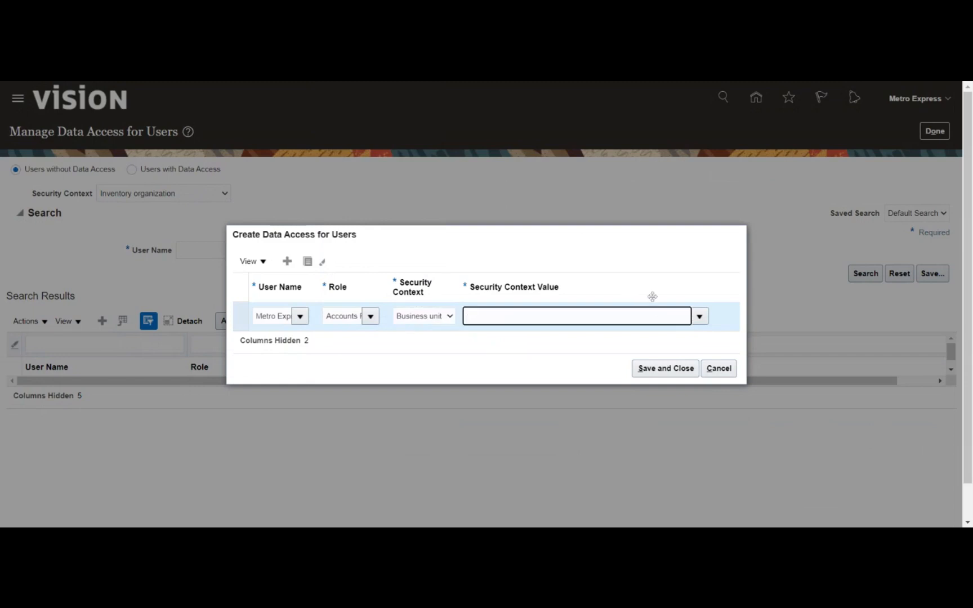
pyautogui.write('met')
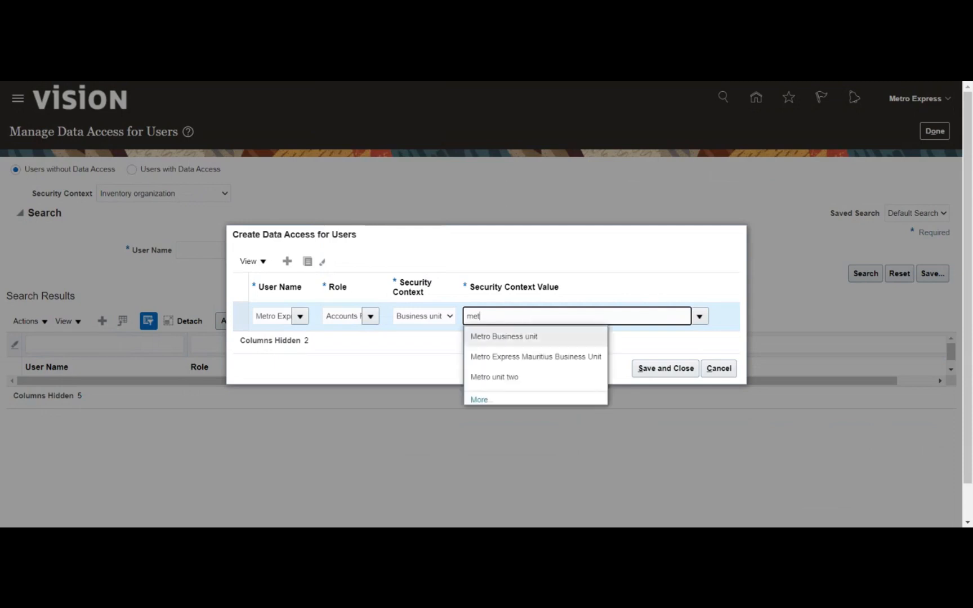
pyautogui.click(518, 348)
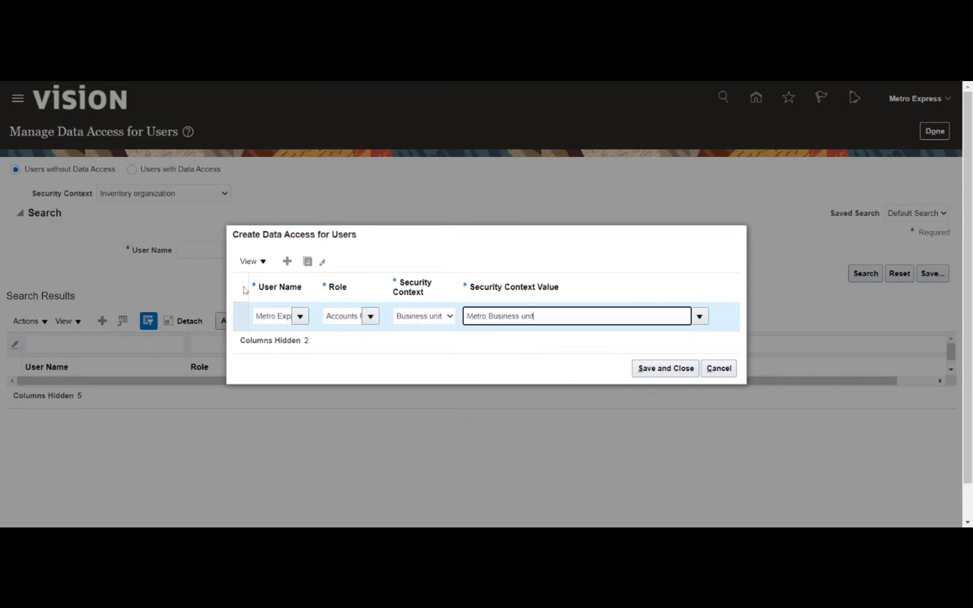
# - Add a second Accounts Receivable row for Metro Business unit, try saving, dismiss the duplicate error and cancel
pyautogui.click(284, 262)
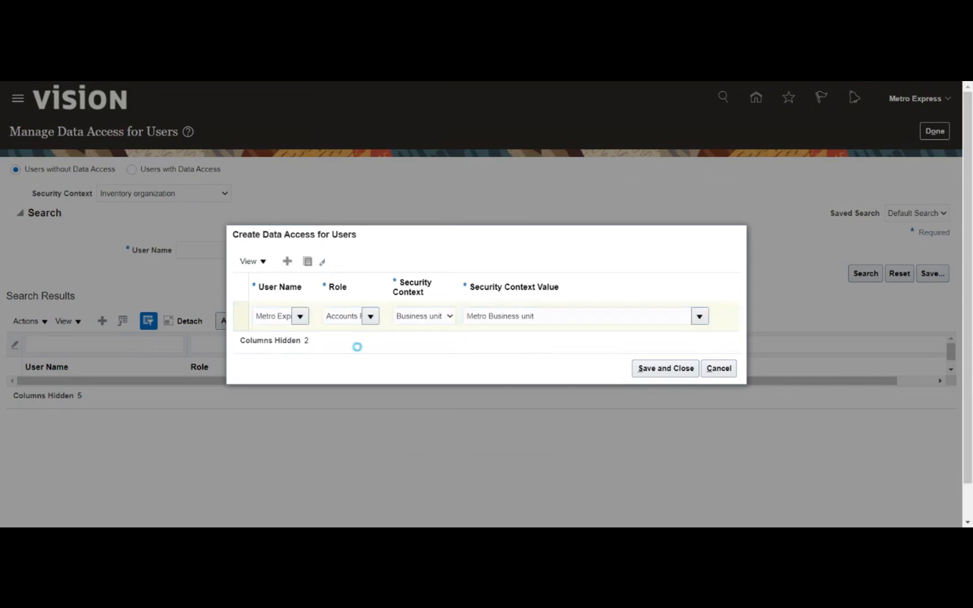
pyautogui.write('Metro')
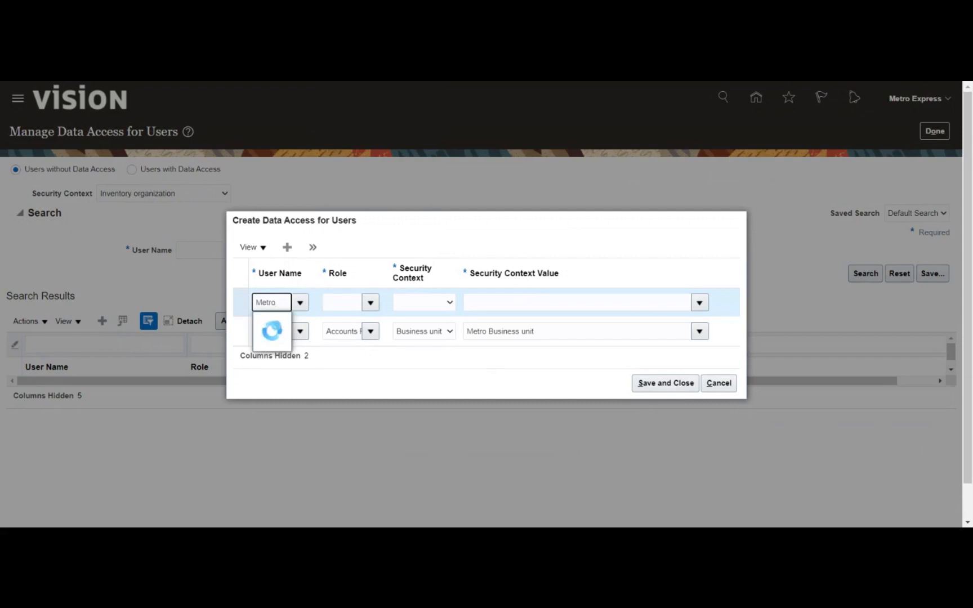
pyautogui.click(279, 320)
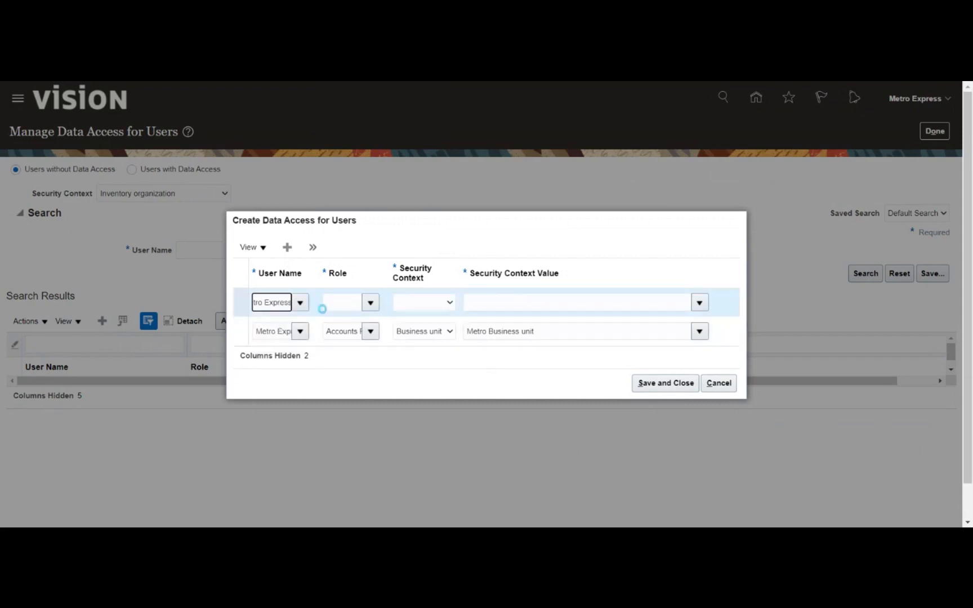
pyautogui.press('Tab')
pyautogui.write('acc')
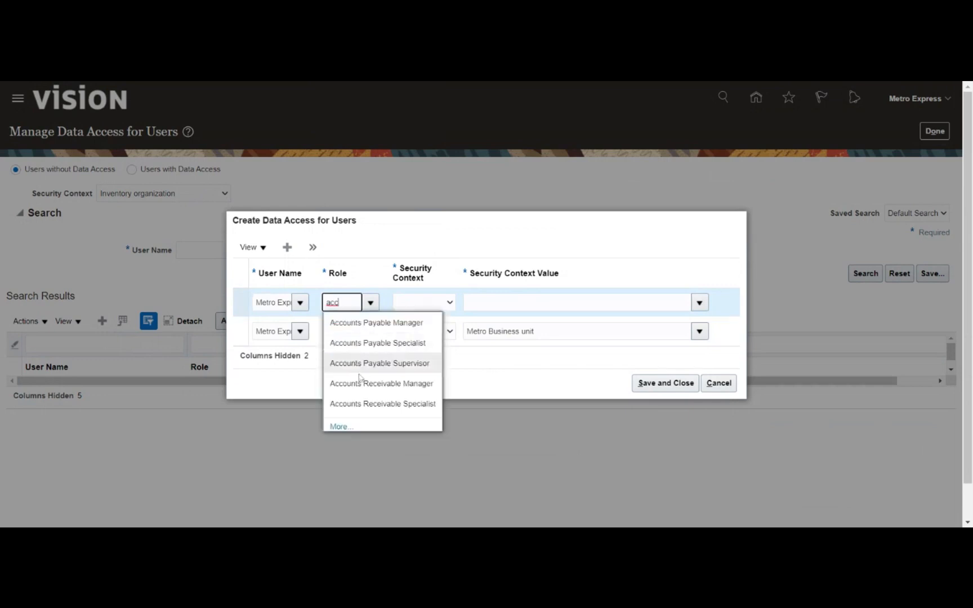
pyautogui.click(362, 391)
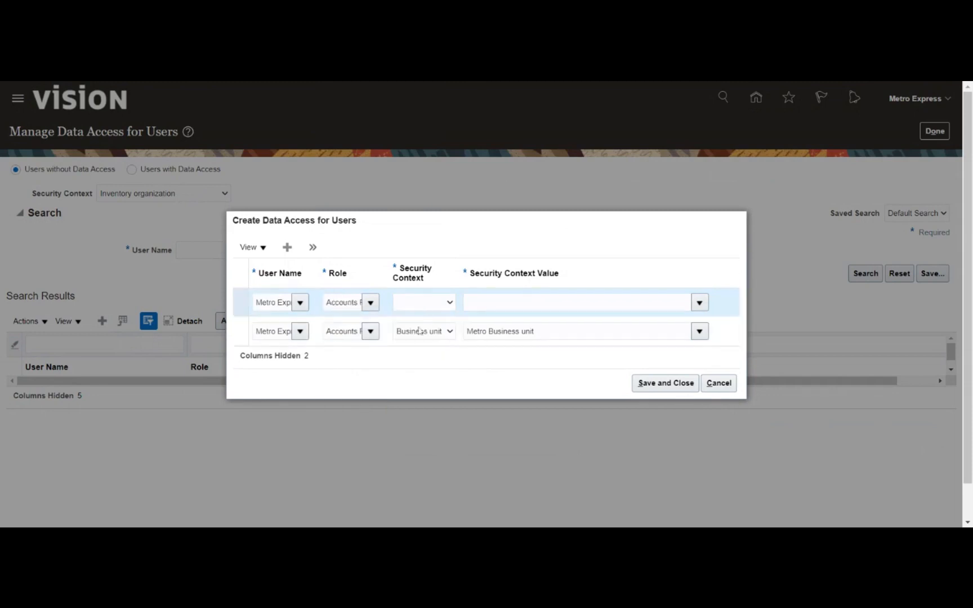
pyautogui.click(420, 332)
pyautogui.press('Tab')
pyautogui.write('Metro')
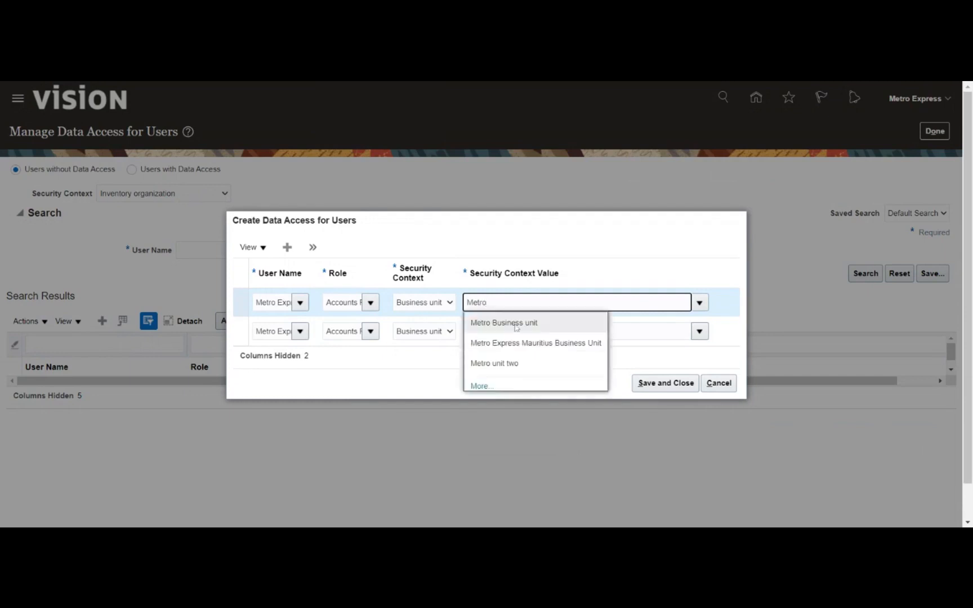
pyautogui.click(514, 324)
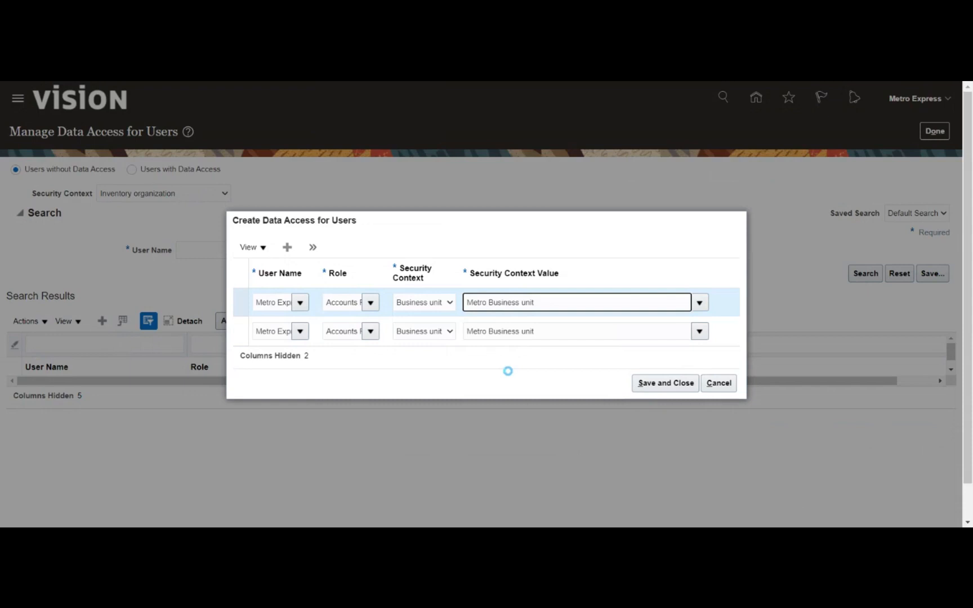
pyautogui.click(659, 383)
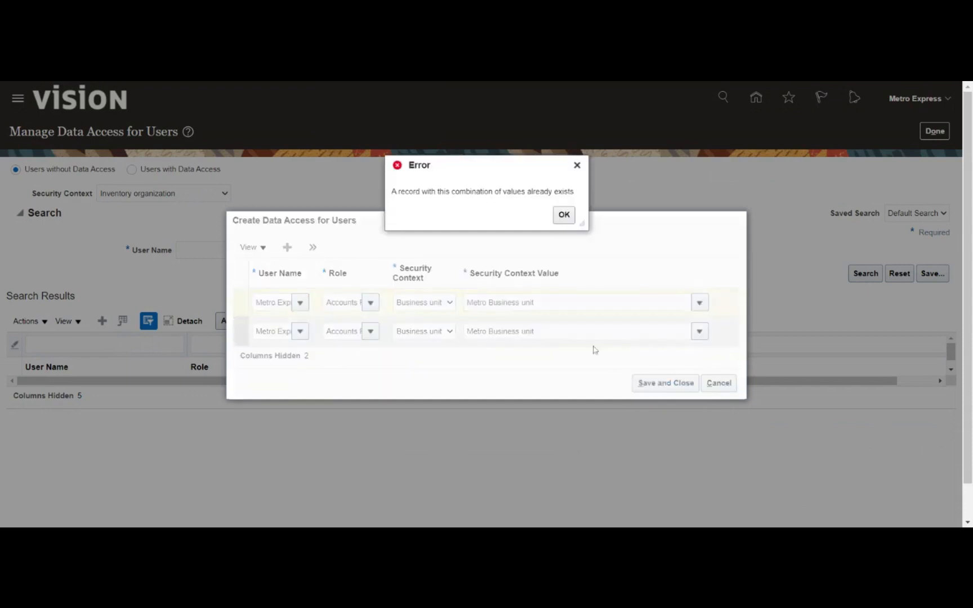
pyautogui.click(563, 216)
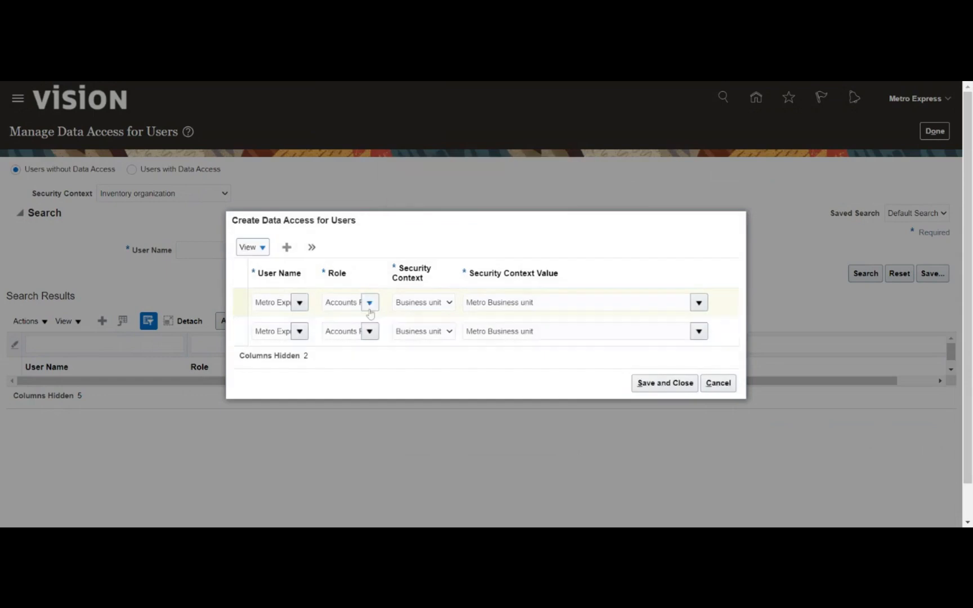
pyautogui.click(718, 384)
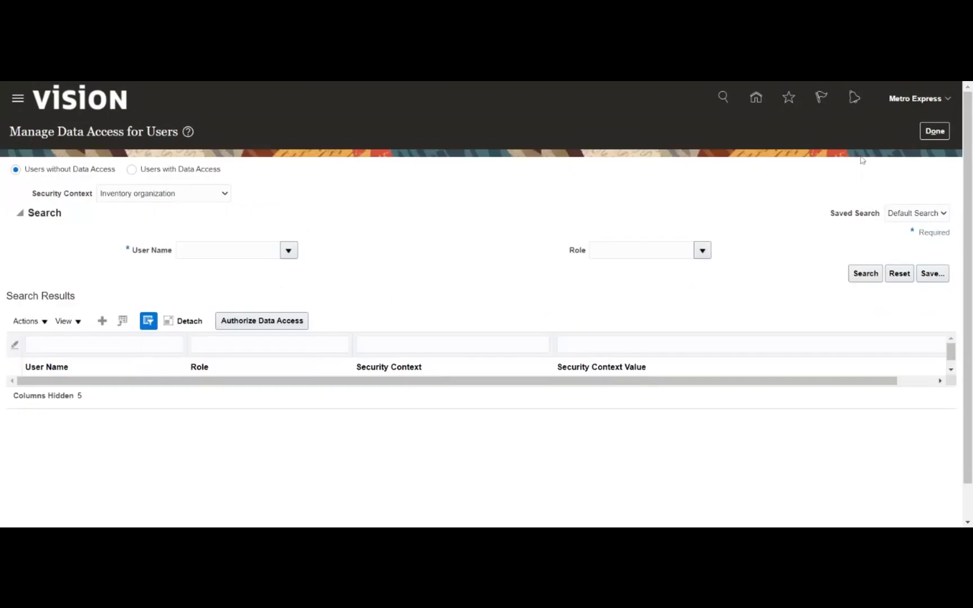
# - Return home and scroll the application group strip to the Receivables tab to show its apps
pyautogui.click(935, 131)
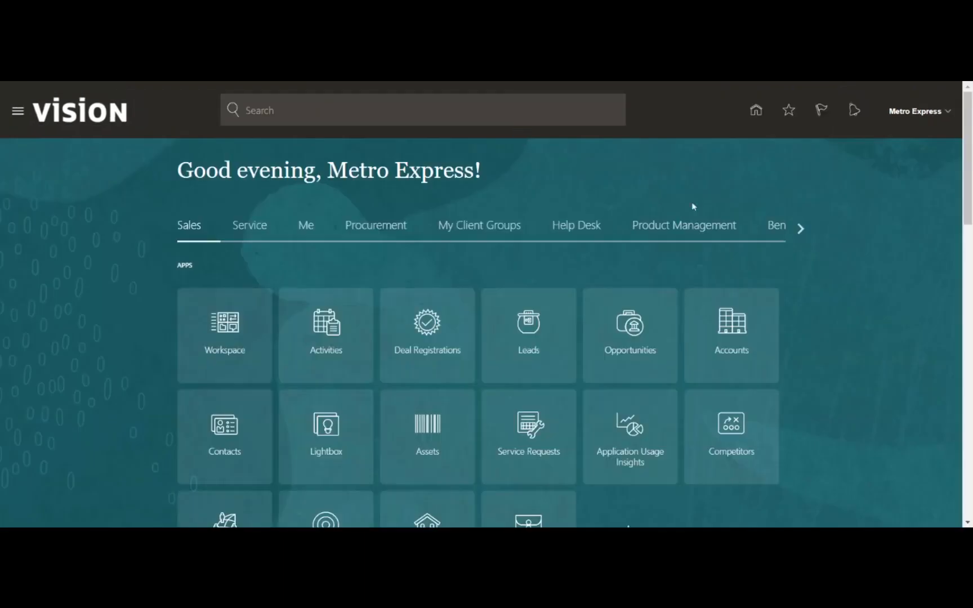
pyautogui.click(801, 231)
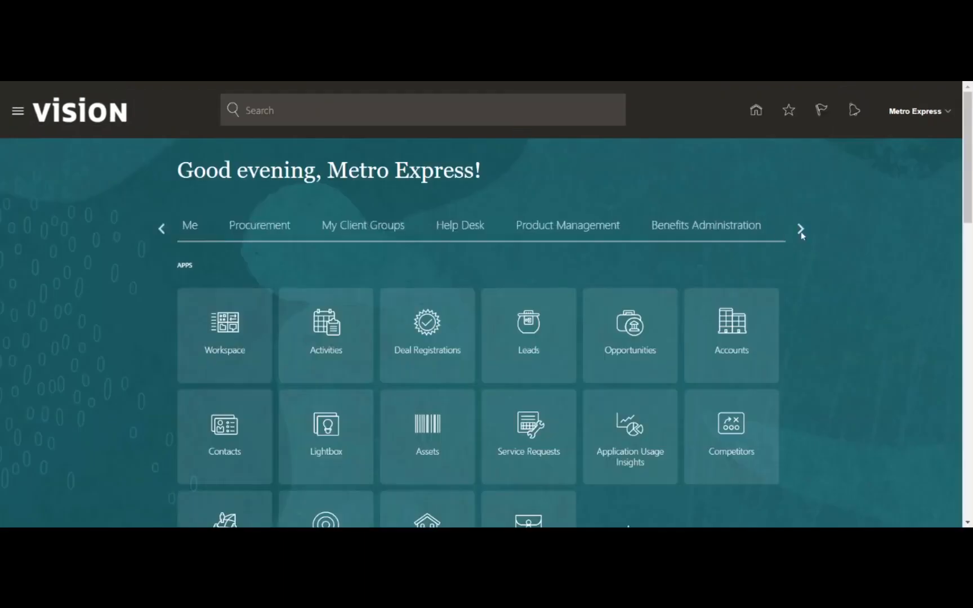
pyautogui.click(800, 231)
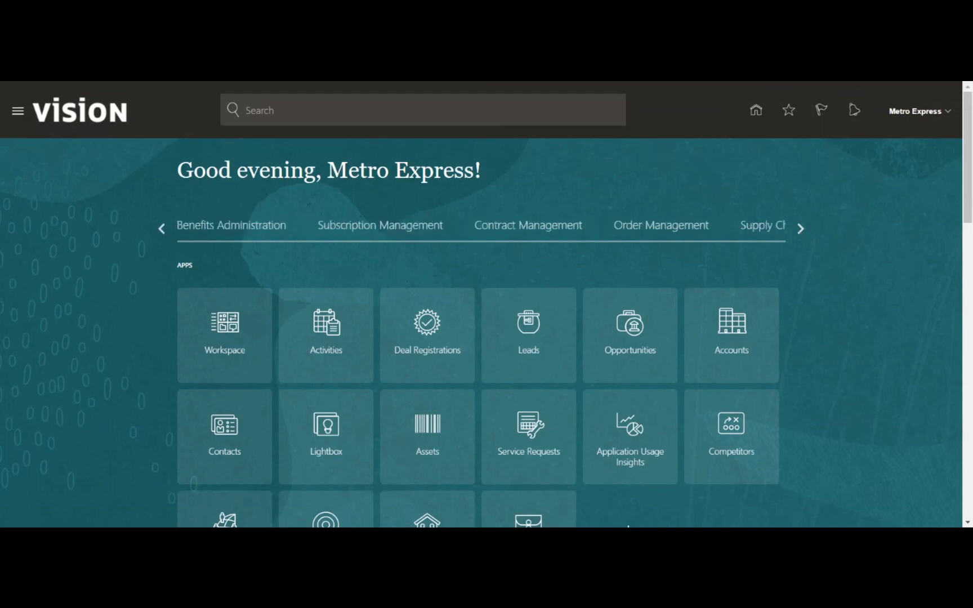
pyautogui.click(800, 230)
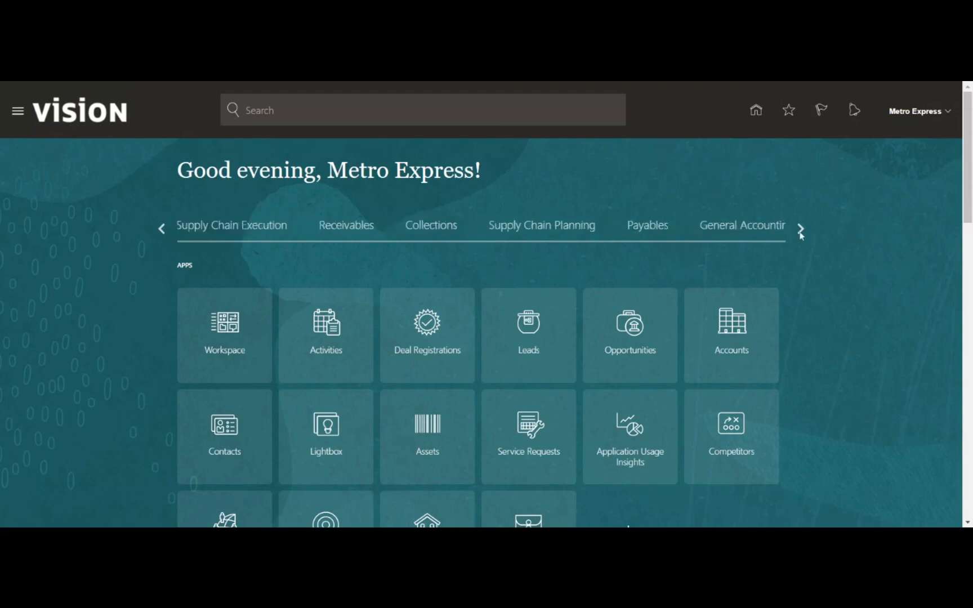
pyautogui.click(798, 230)
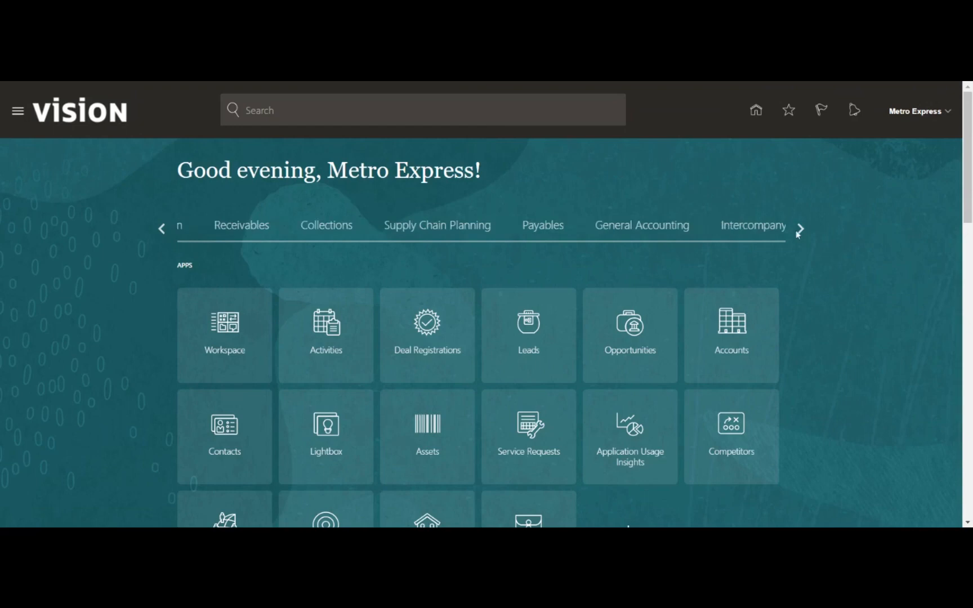
pyautogui.click(797, 232)
pyautogui.click(796, 232)
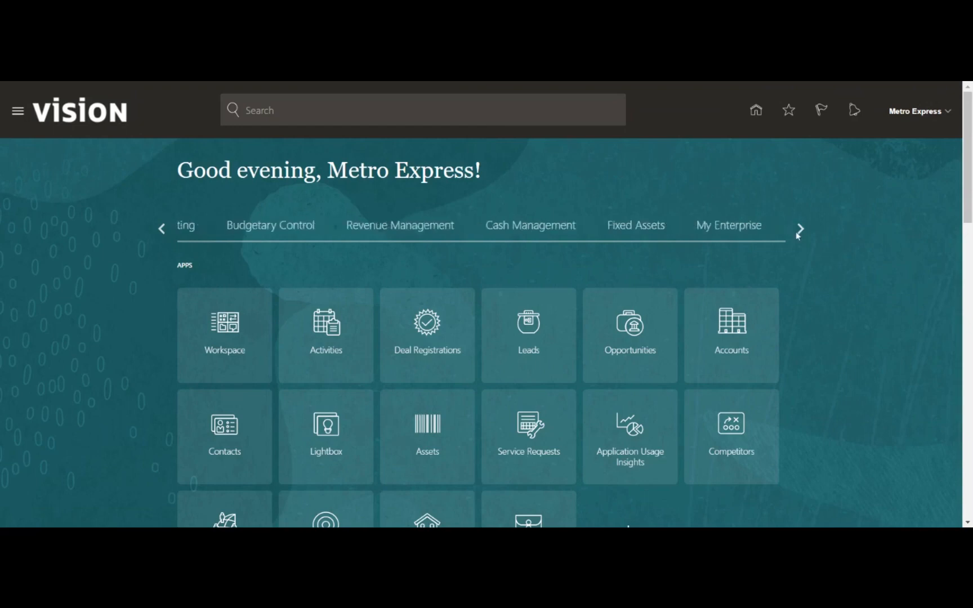
pyautogui.click(795, 231)
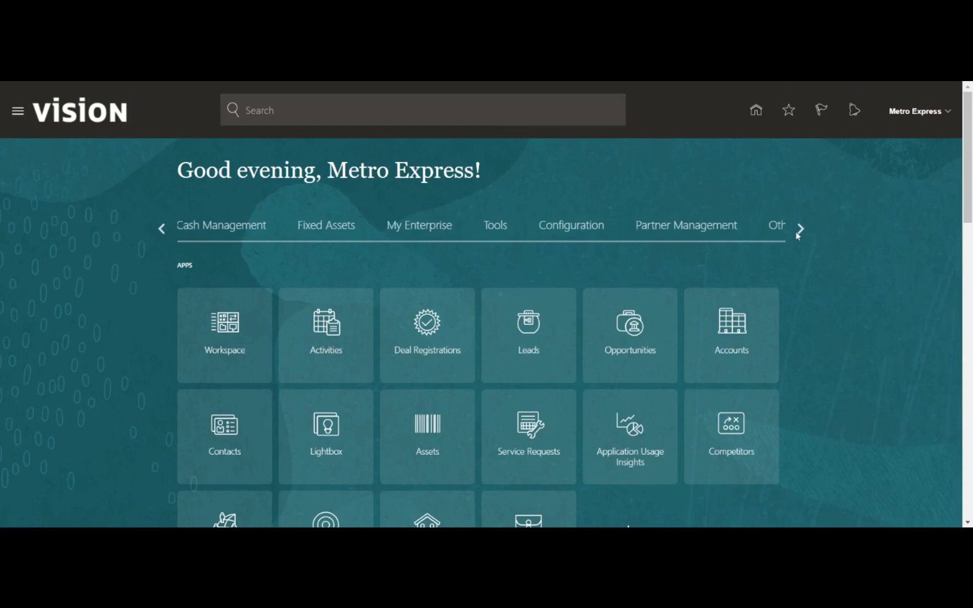
pyautogui.click(796, 231)
pyautogui.click(796, 231)
pyautogui.click(169, 233)
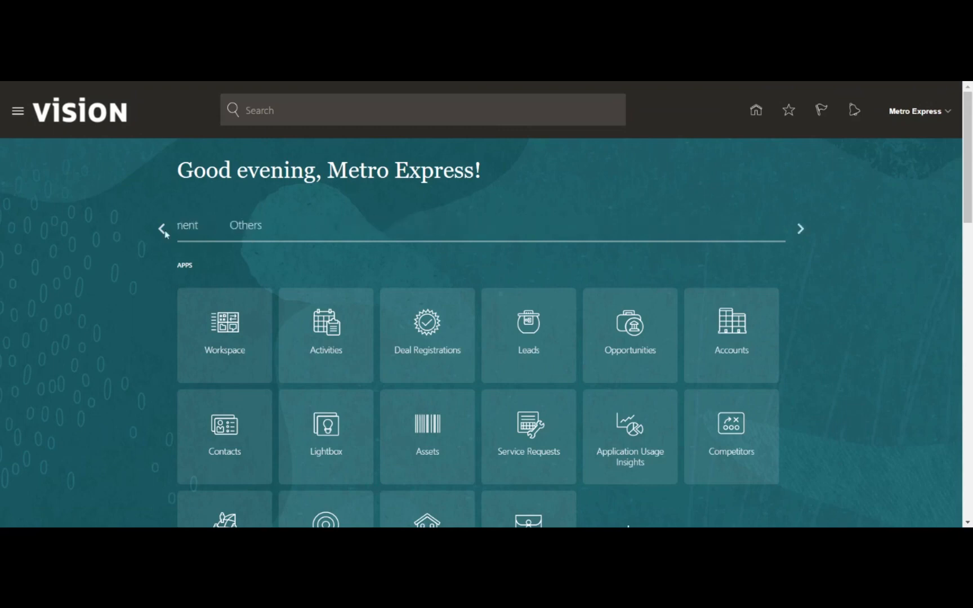
pyautogui.click(169, 234)
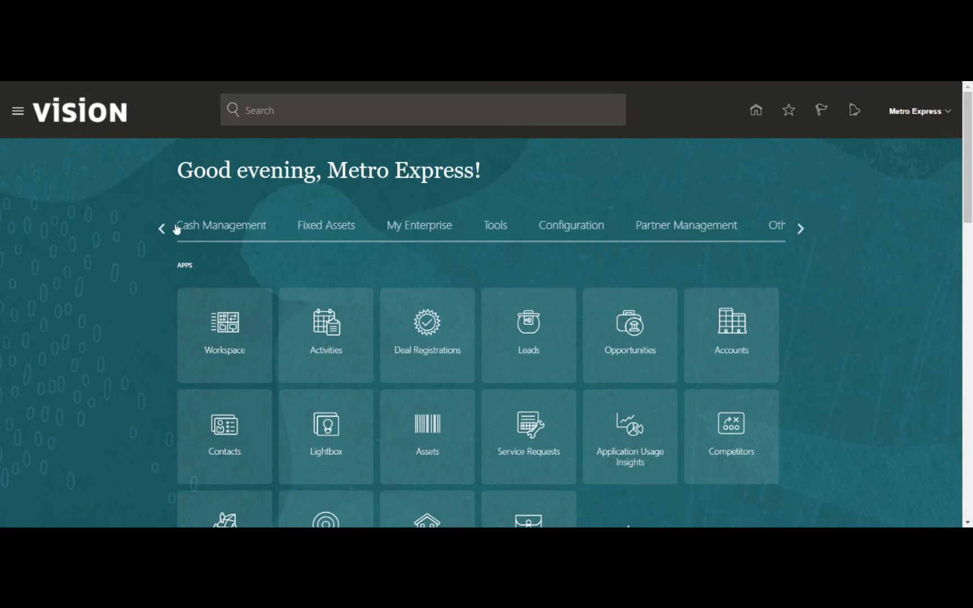
pyautogui.click(165, 231)
pyautogui.click(164, 230)
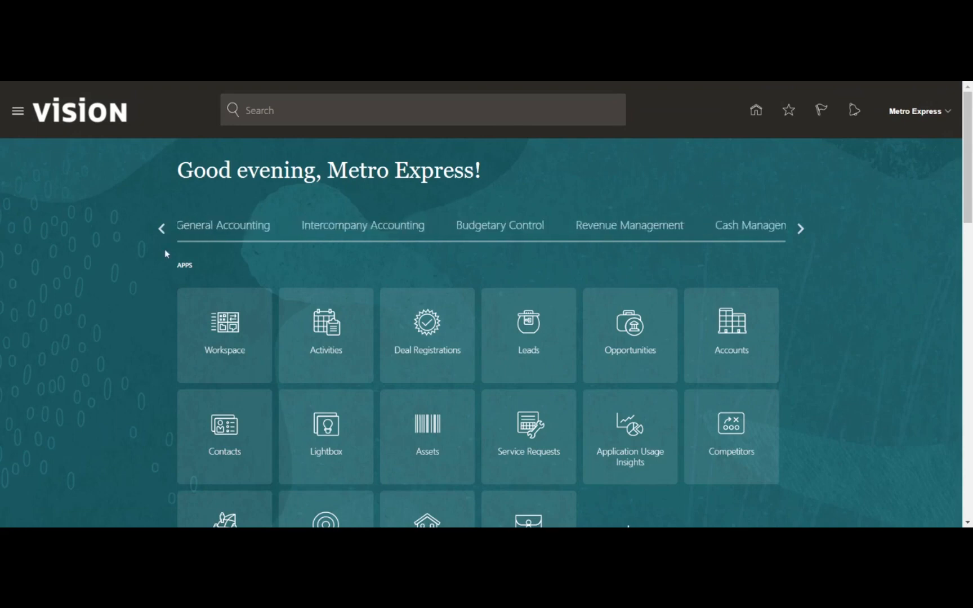
pyautogui.click(165, 230)
pyautogui.click(163, 229)
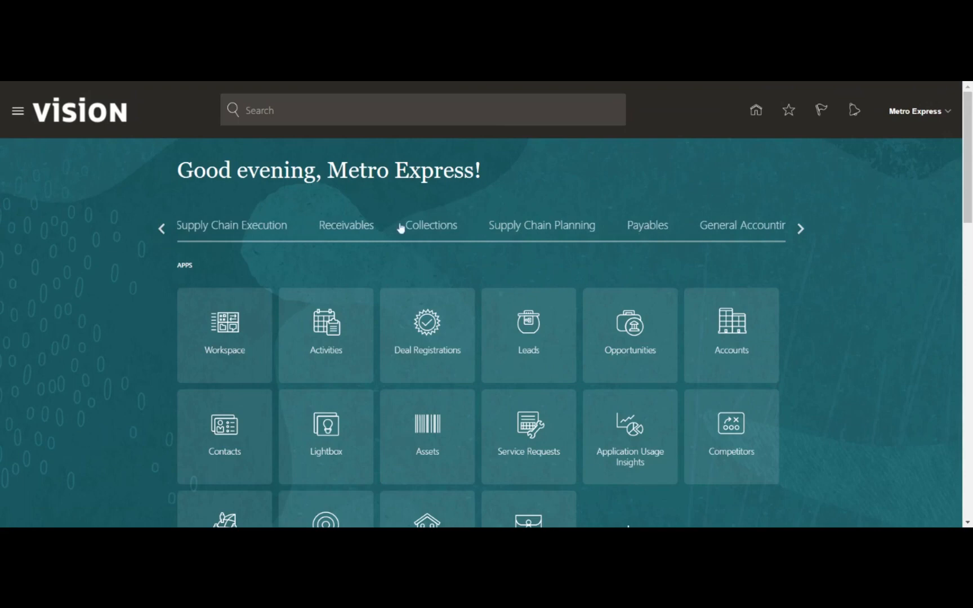
pyautogui.click(328, 233)
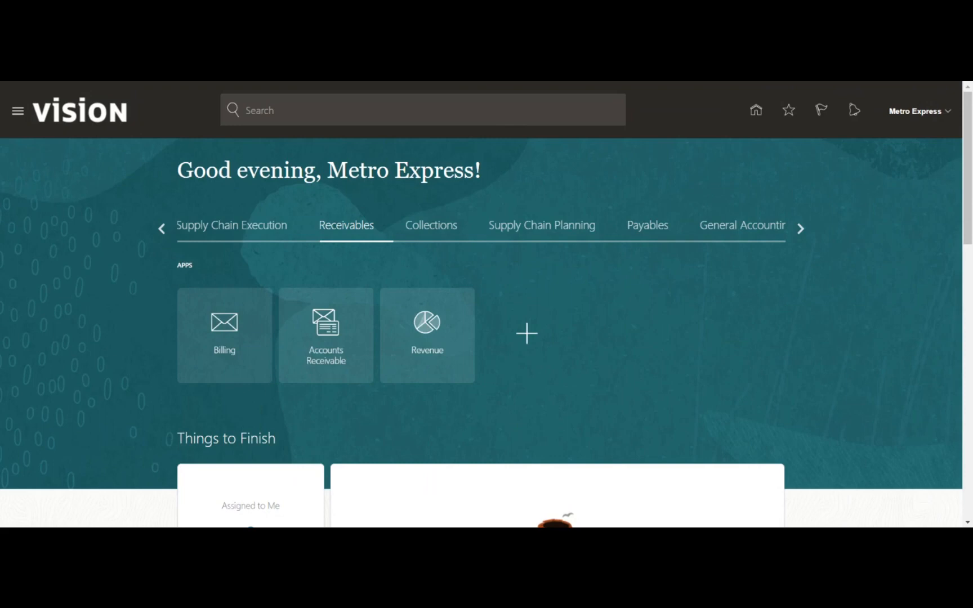
# - Open the Billing app tile under Receivables
pyautogui.click(225, 327)
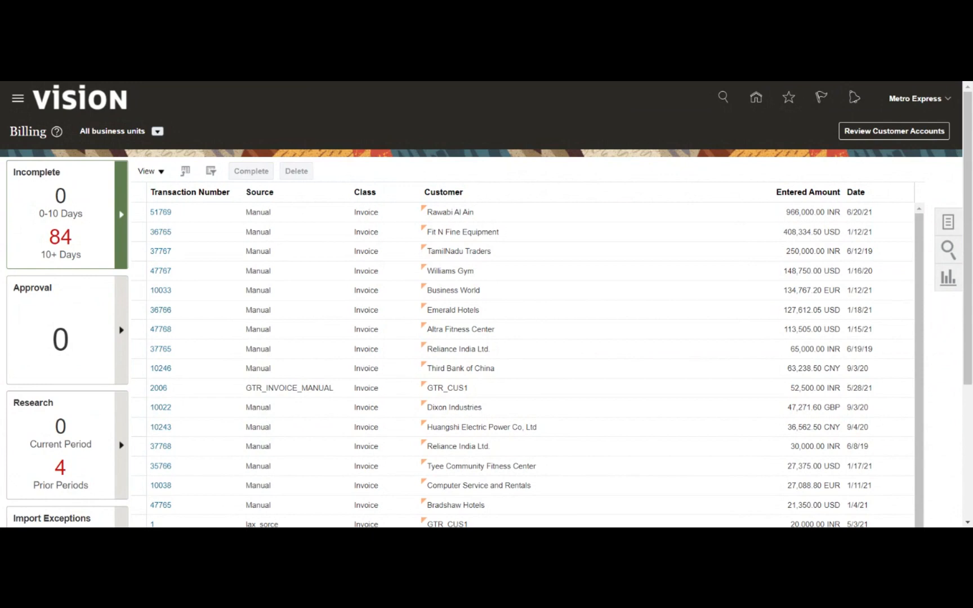
# - Check the Approval, Research and Import Exceptions queues, then show the Billing tasks panel
pyautogui.scroll(-3, 78, 280)
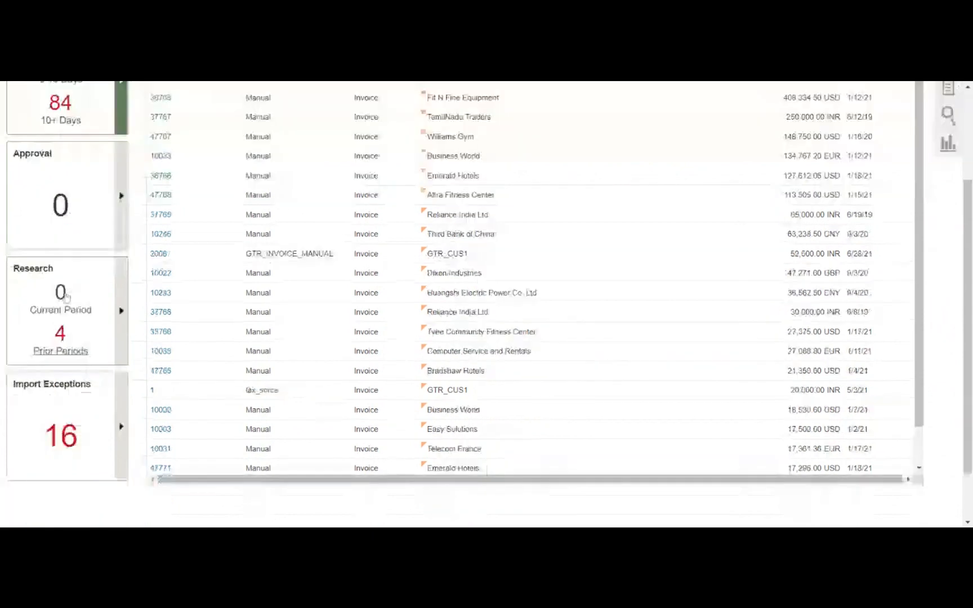
pyautogui.scroll(1, 67, 297)
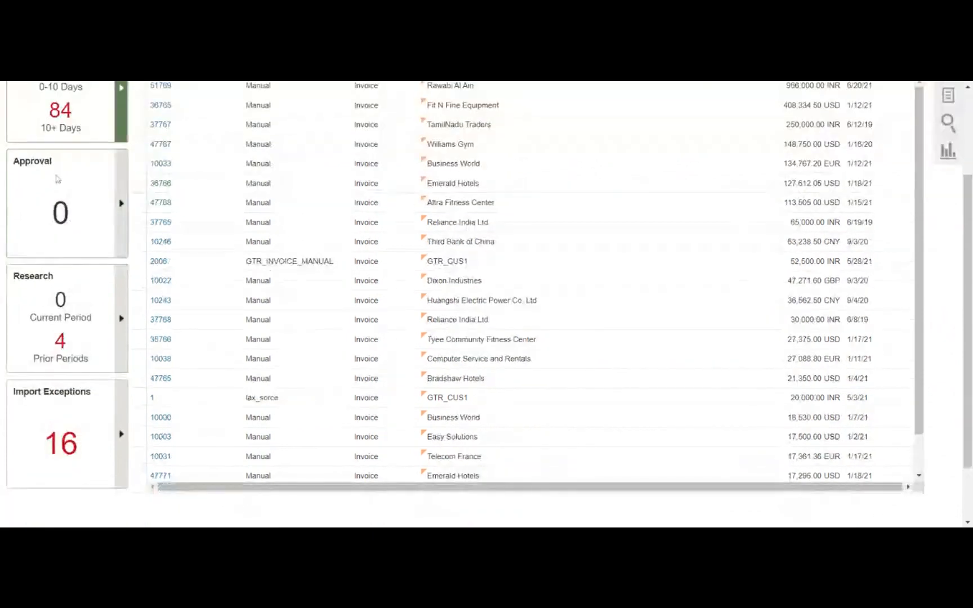
pyautogui.click(93, 191)
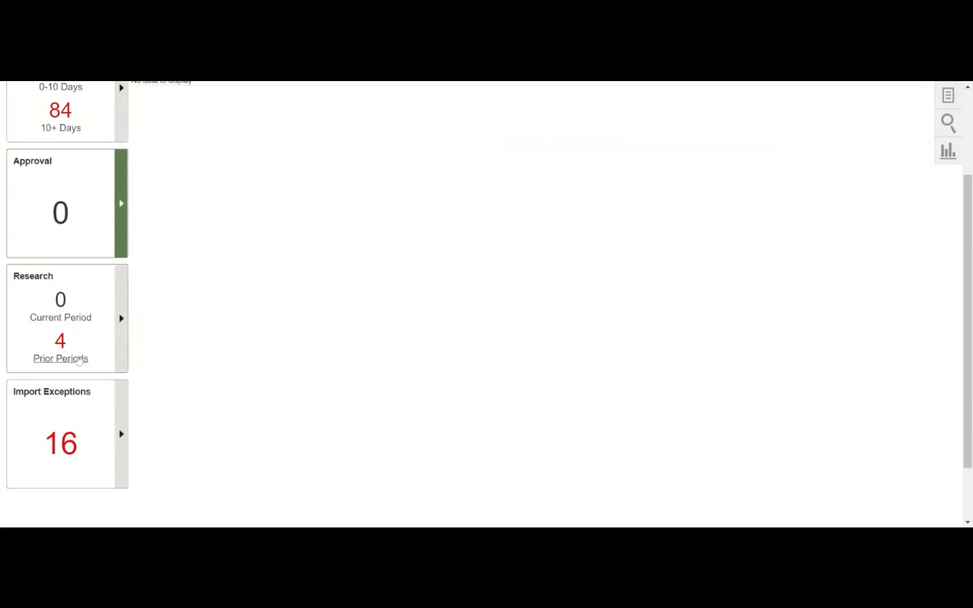
pyautogui.click(80, 361)
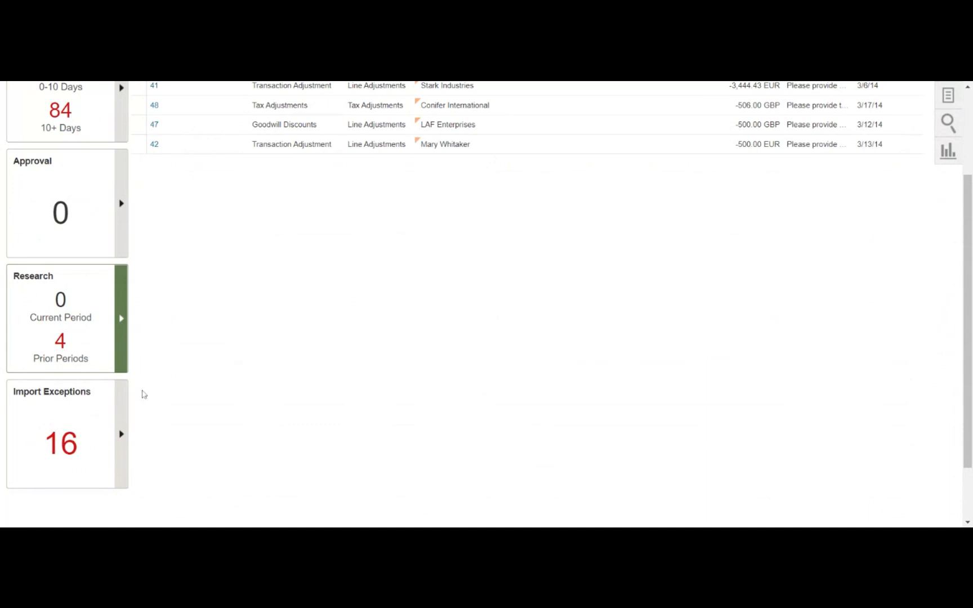
pyautogui.click(79, 423)
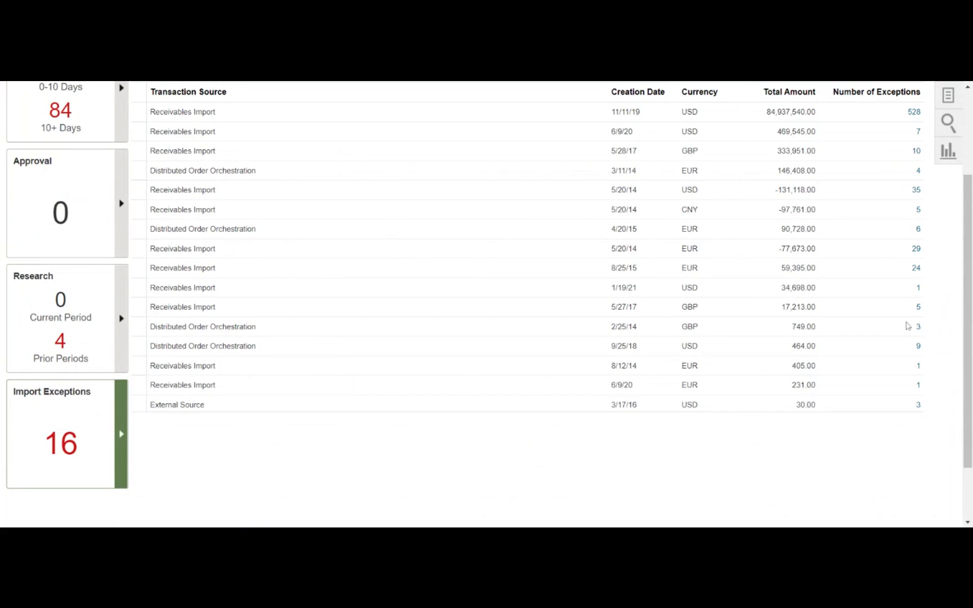
pyautogui.scroll(3, 908, 326)
pyautogui.click(949, 223)
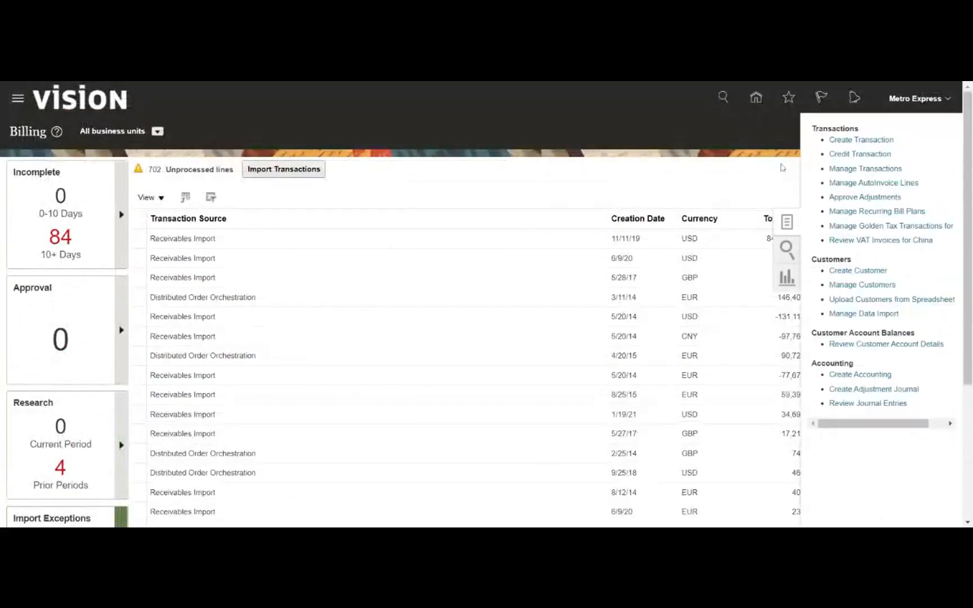
# - Start a new transaction for Metro Express Mauritius Business Unit with transaction source Manual
pyautogui.click(848, 140)
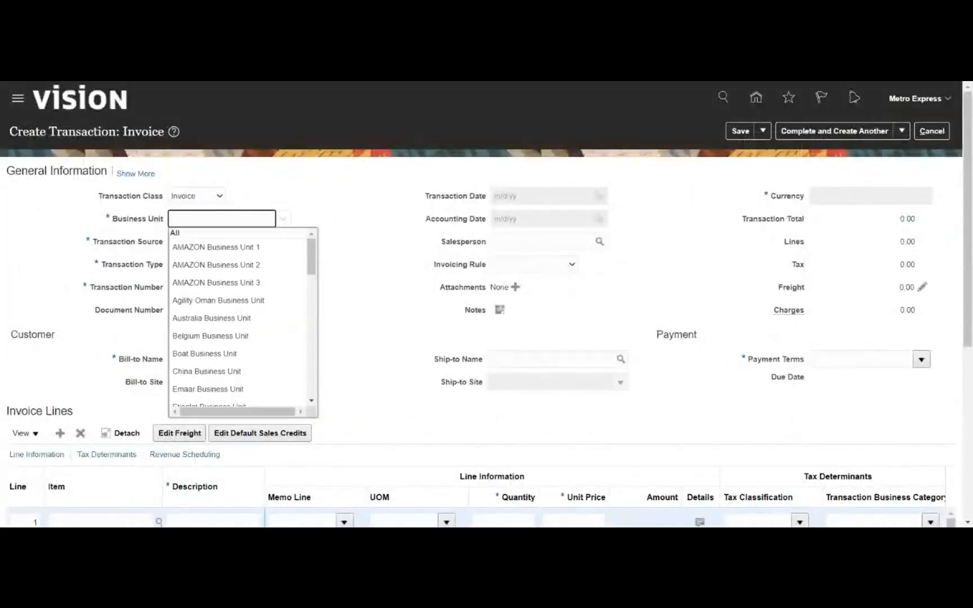
pyautogui.write('metro')
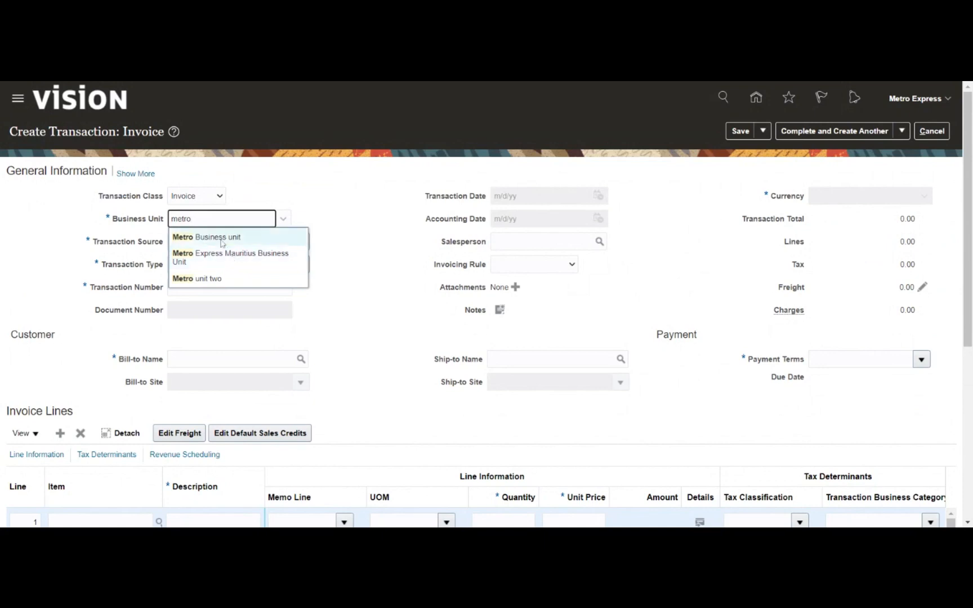
pyautogui.click(220, 258)
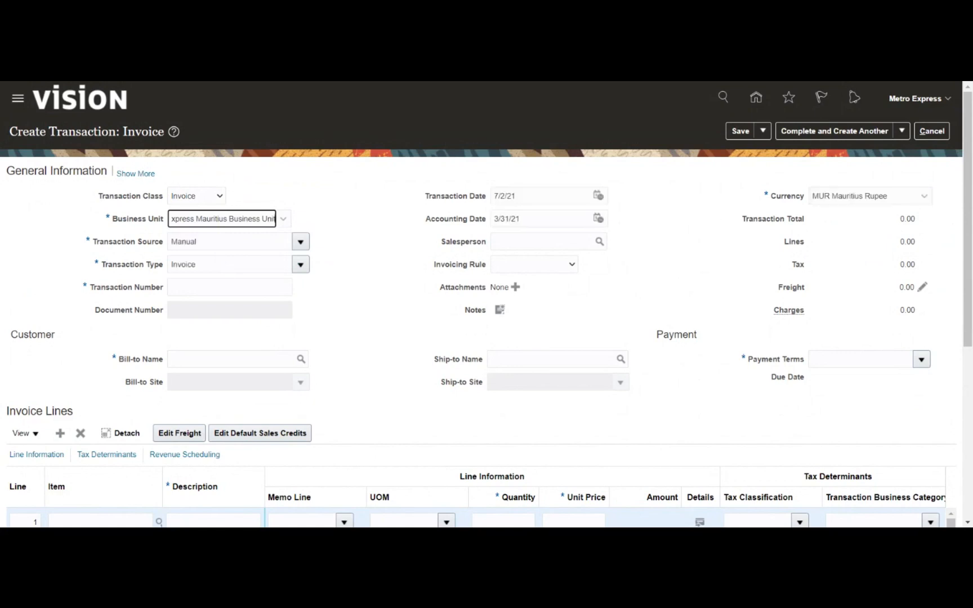
pyautogui.click(300, 242)
pyautogui.hotkey('ctrl', 'a')
pyautogui.write('Metr')
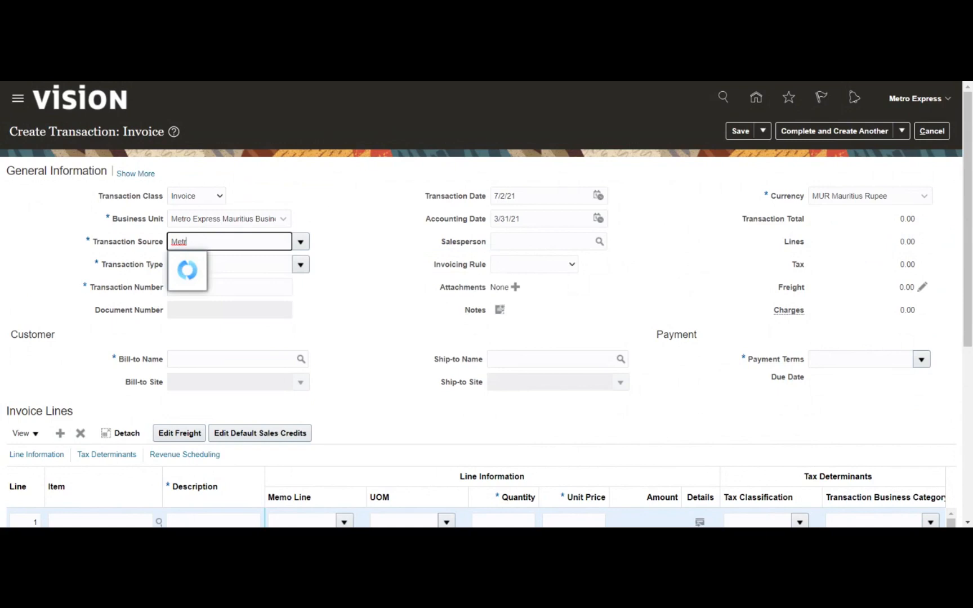
pyautogui.hotkey('ctrl', 'a')
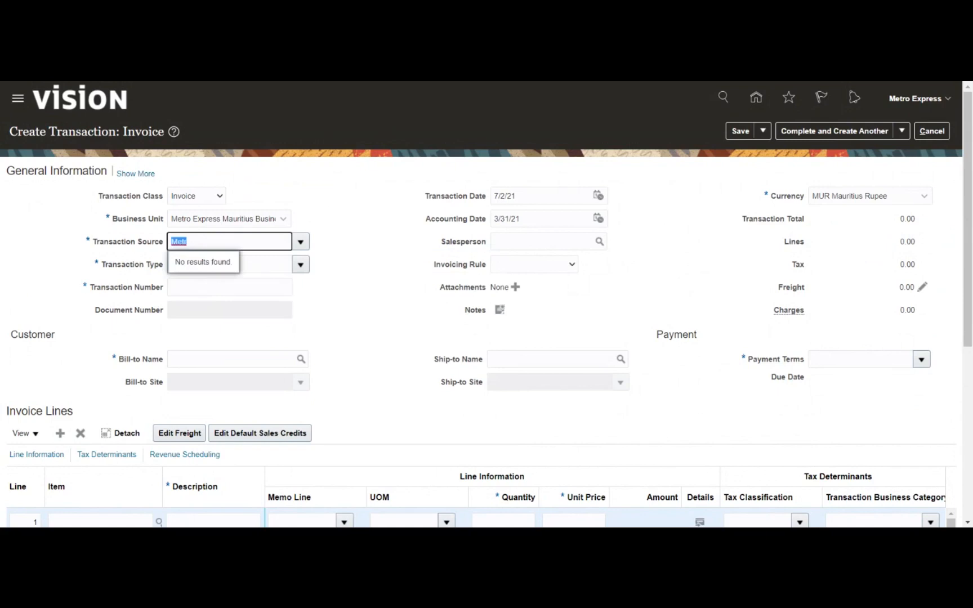
pyautogui.press('BackSpace')
pyautogui.write('manu')
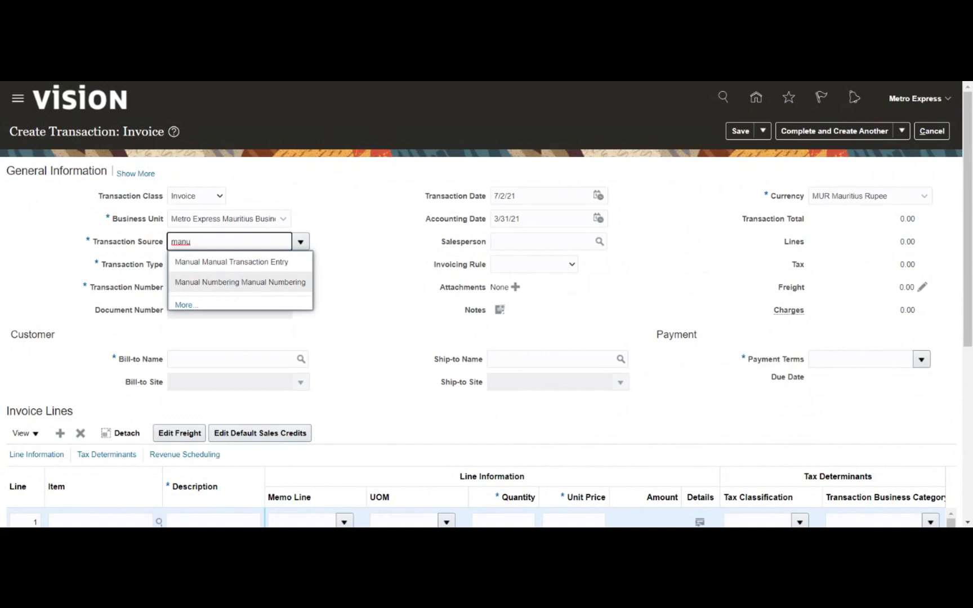
pyautogui.click(231, 263)
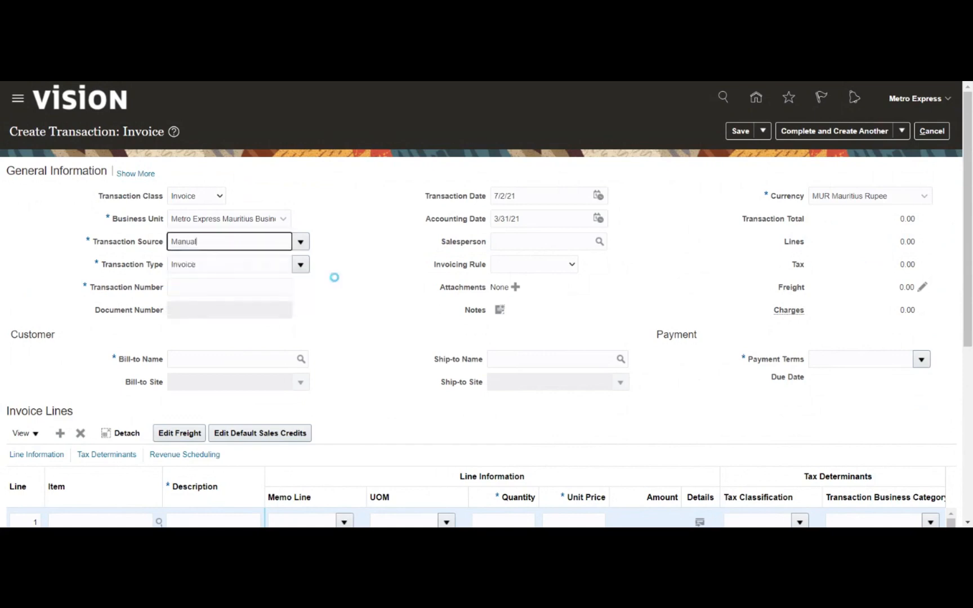
# - Keep Invoice as the transaction type and point out the Document Number field
pyautogui.click(300, 265)
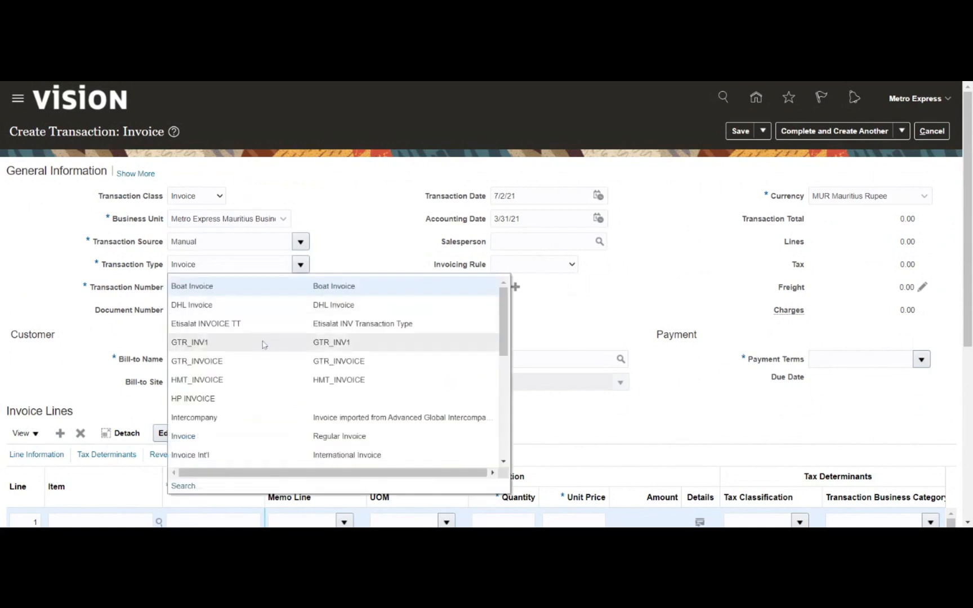
pyautogui.scroll(-5, 263, 344)
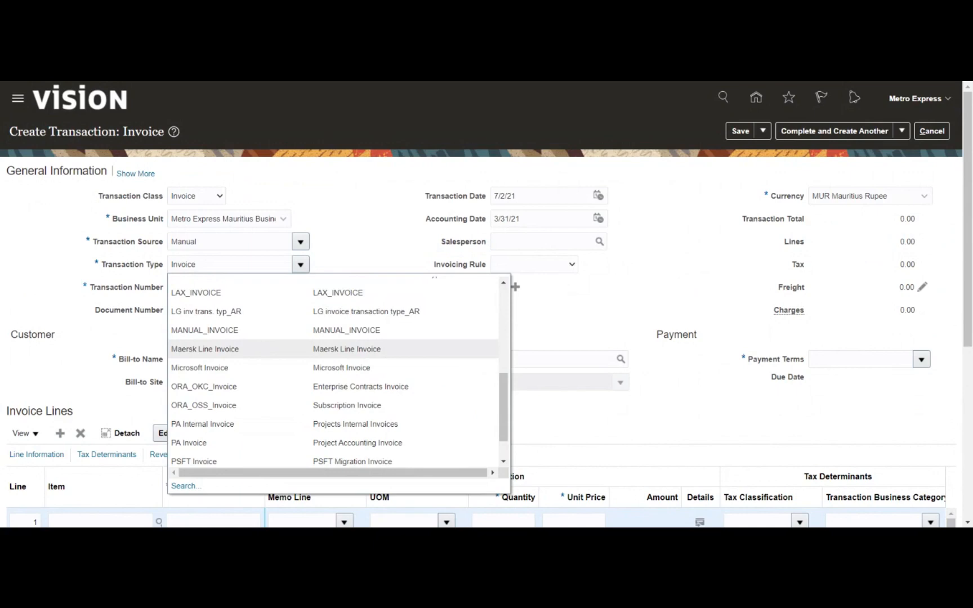
pyautogui.scroll(-3, 263, 343)
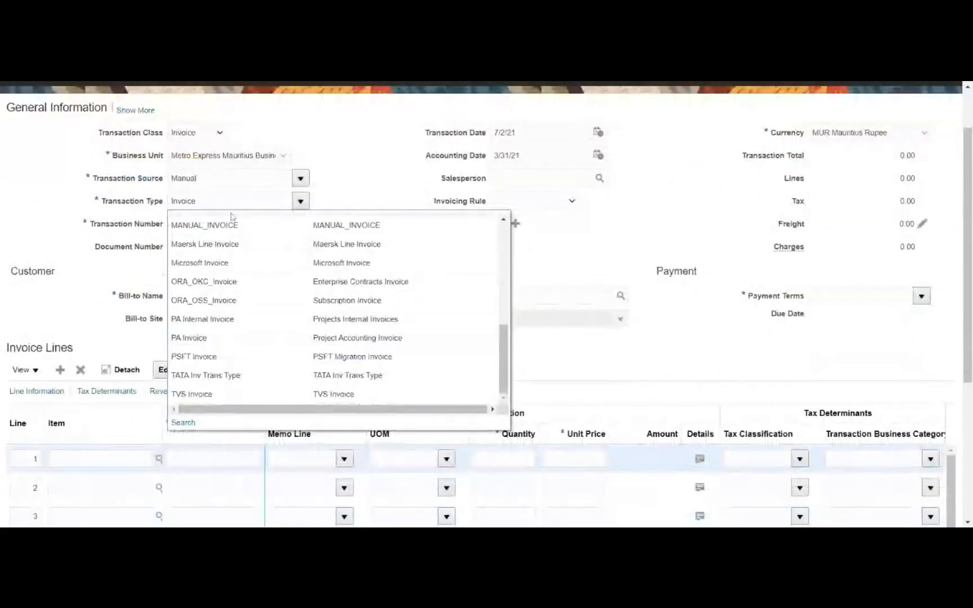
pyautogui.hotkey('ctrl', 'a')
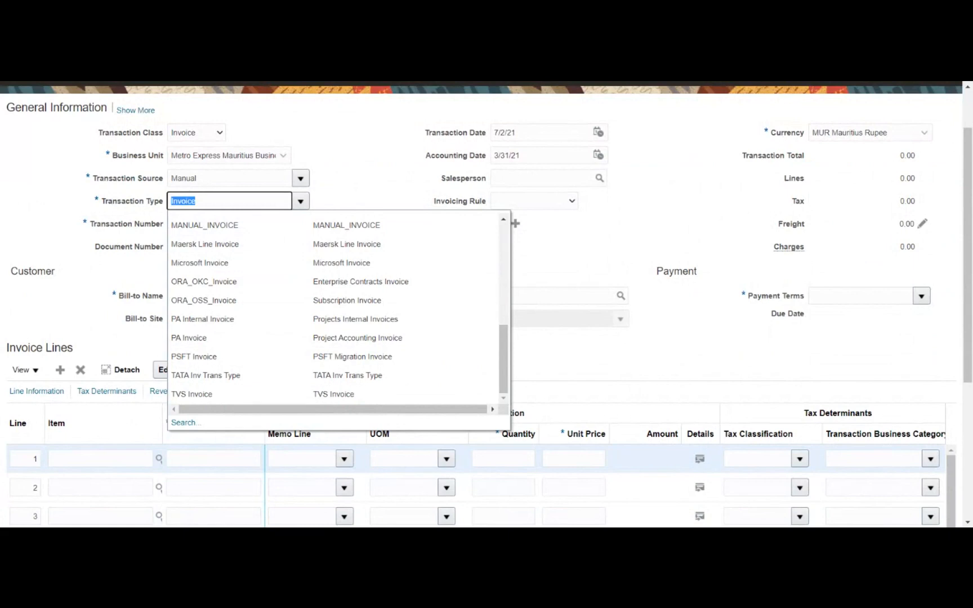
pyautogui.press('Escape')
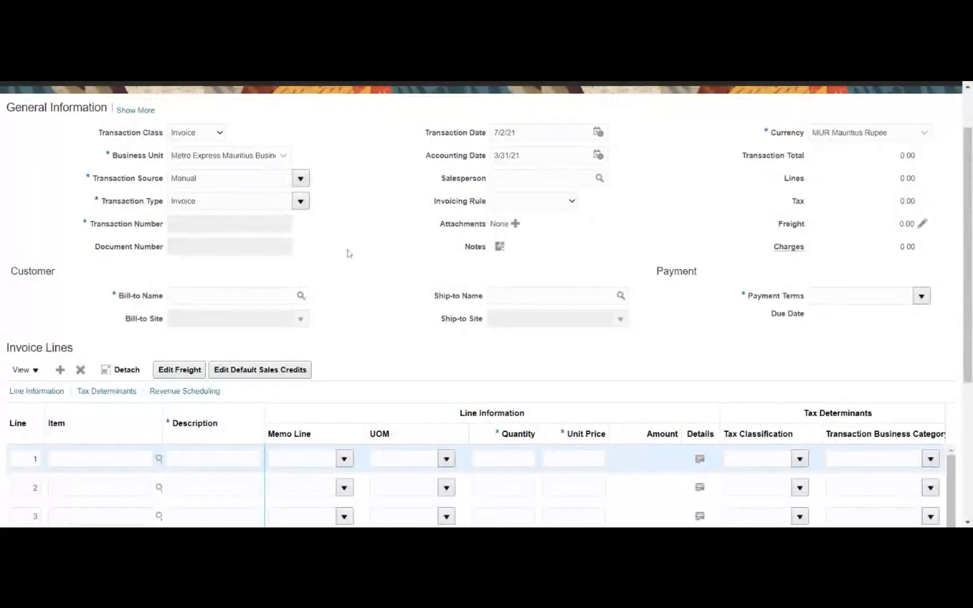
pyautogui.moveTo(101, 253); pyautogui.dragTo(165, 258)
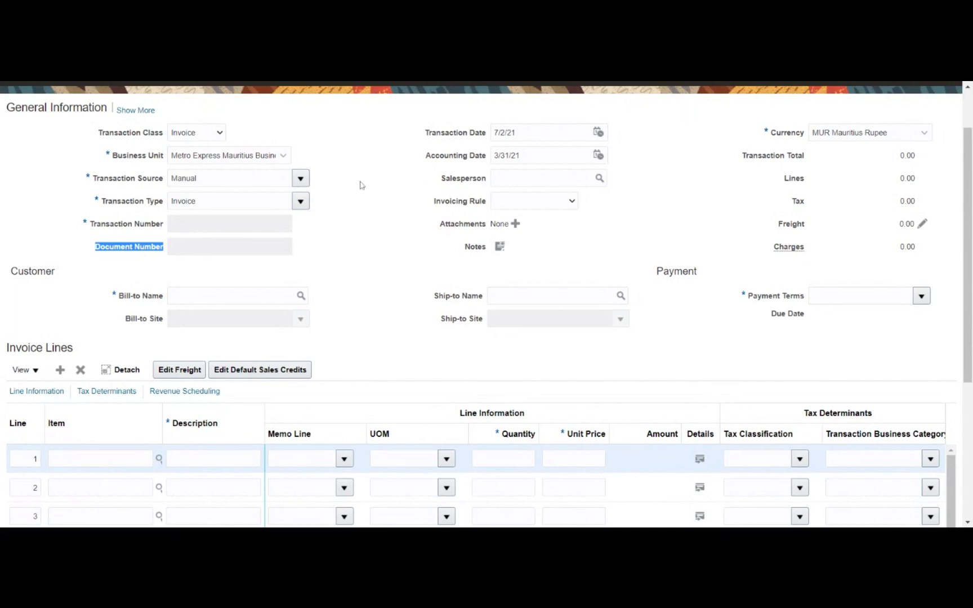
pyautogui.click(81, 247)
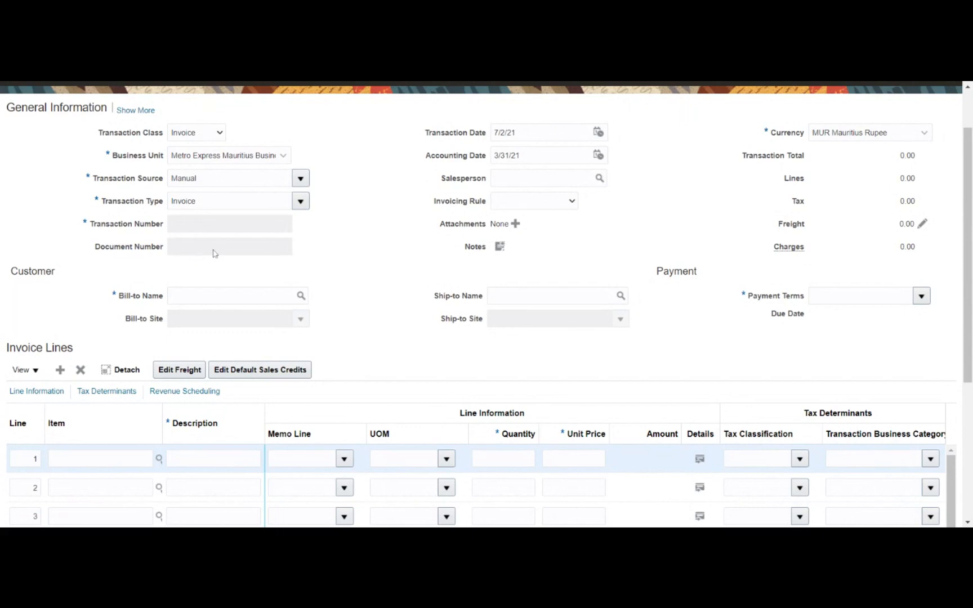
pyautogui.moveTo(90, 223); pyautogui.dragTo(166, 233)
pyautogui.click(318, 235)
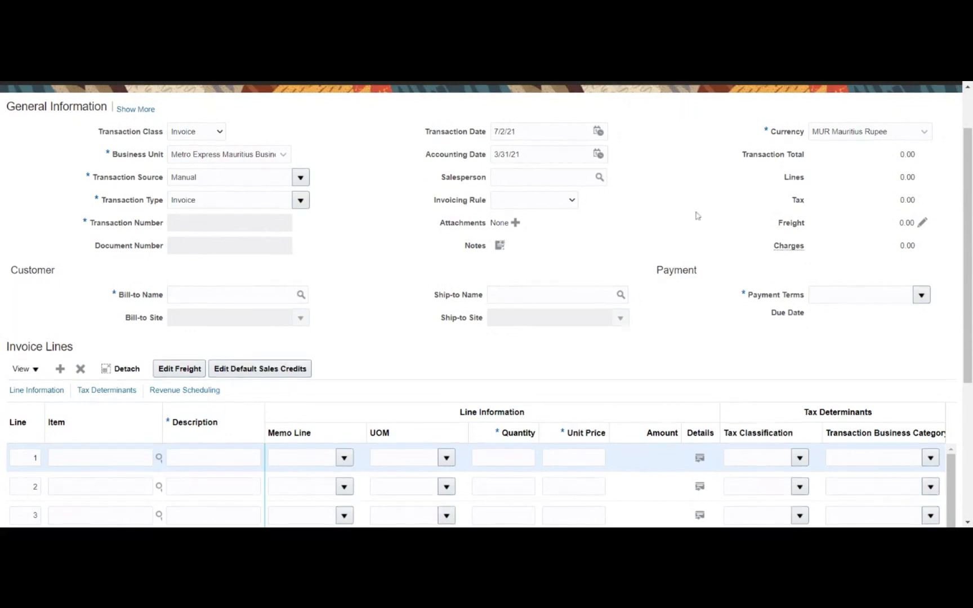
pyautogui.scroll(-3, 687, 225)
pyautogui.scroll(5, 370, 225)
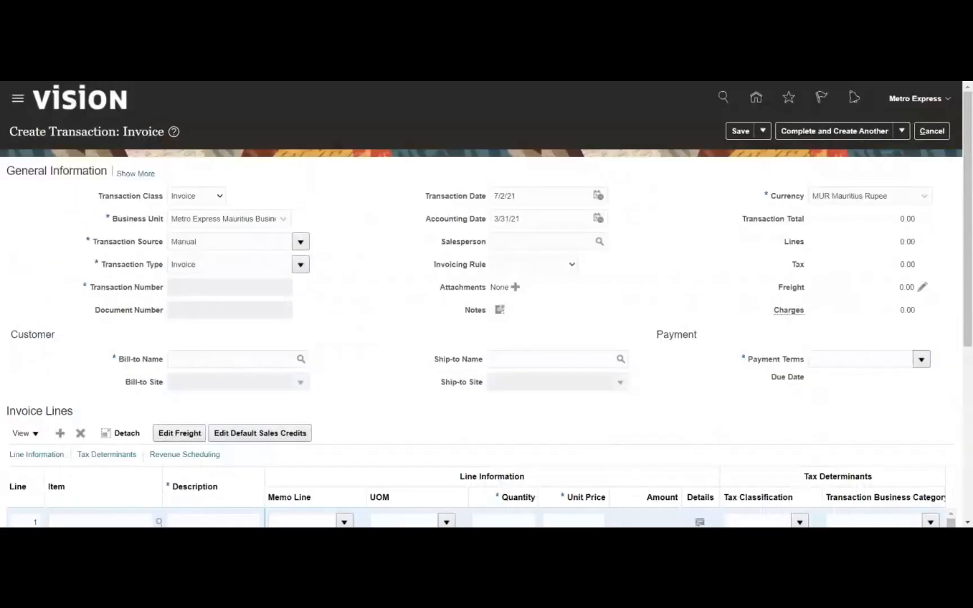
# - Open the bill-to customer search and run it with the name criterion cleared
pyautogui.write('Metro')
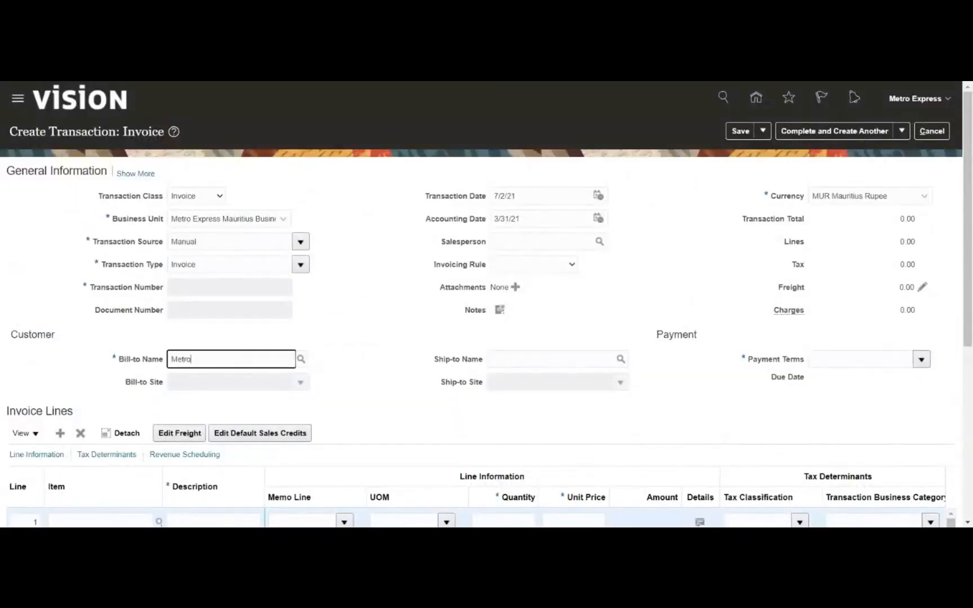
pyautogui.press('Tab')
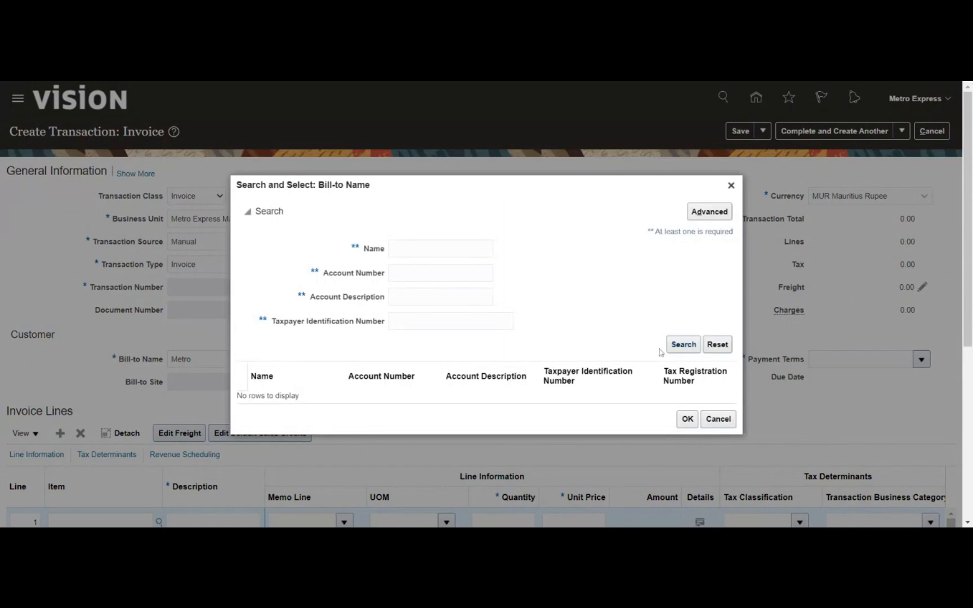
pyautogui.click(432, 252)
pyautogui.write('Metro')
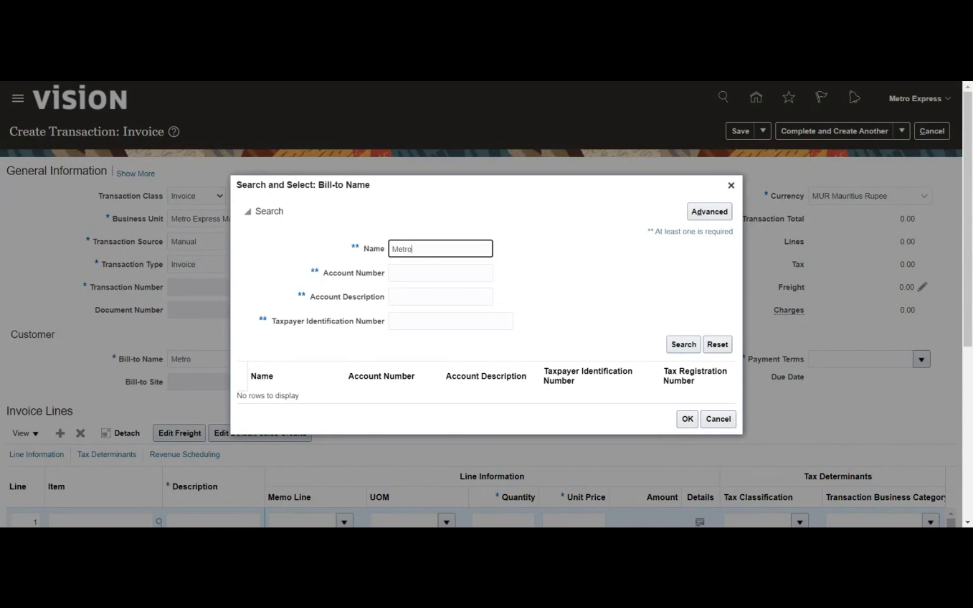
pyautogui.hotkey('ctrl', 'a')
pyautogui.press('BackSpace')
pyautogui.click(685, 348)
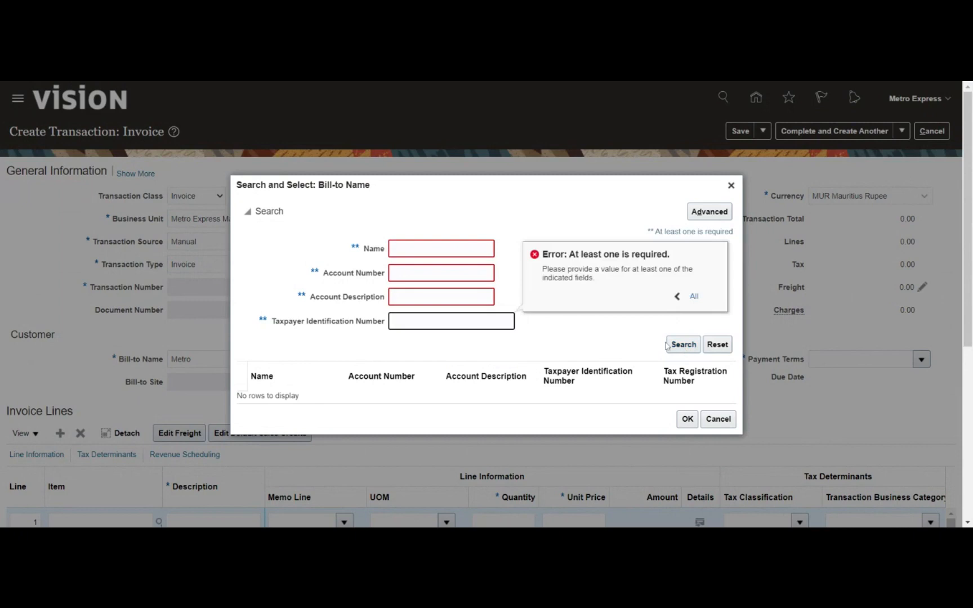
# - Run an advanced search with Name 'Does not equal' @ and select DHL Mauritius LTD
pyautogui.click(719, 216)
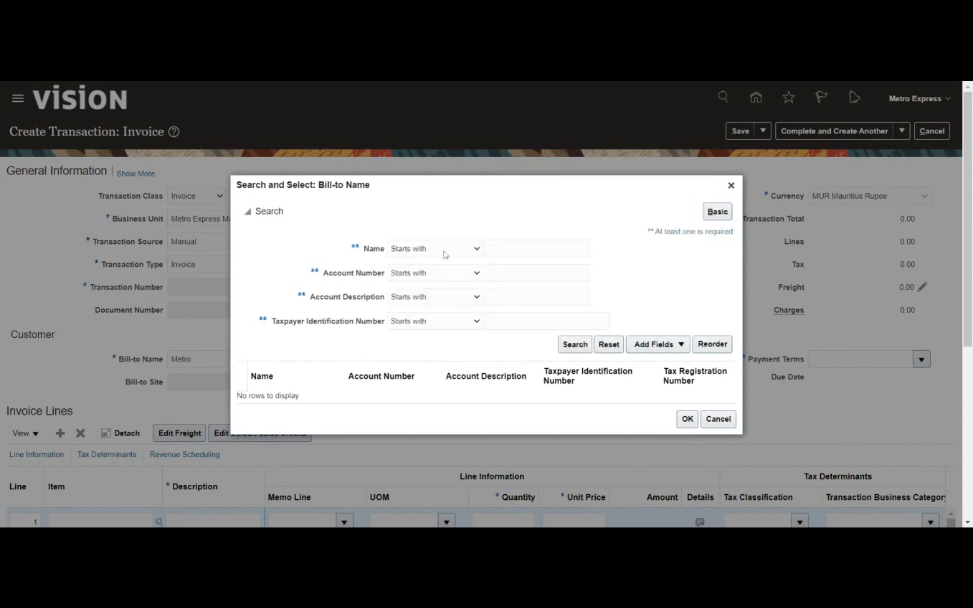
pyautogui.click(444, 251)
pyautogui.click(430, 290)
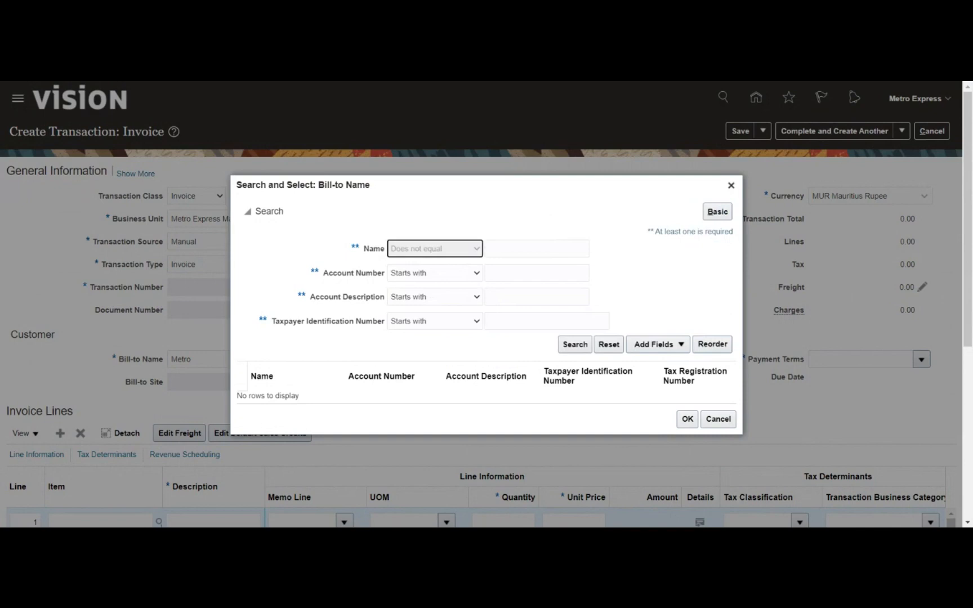
pyautogui.write('@')
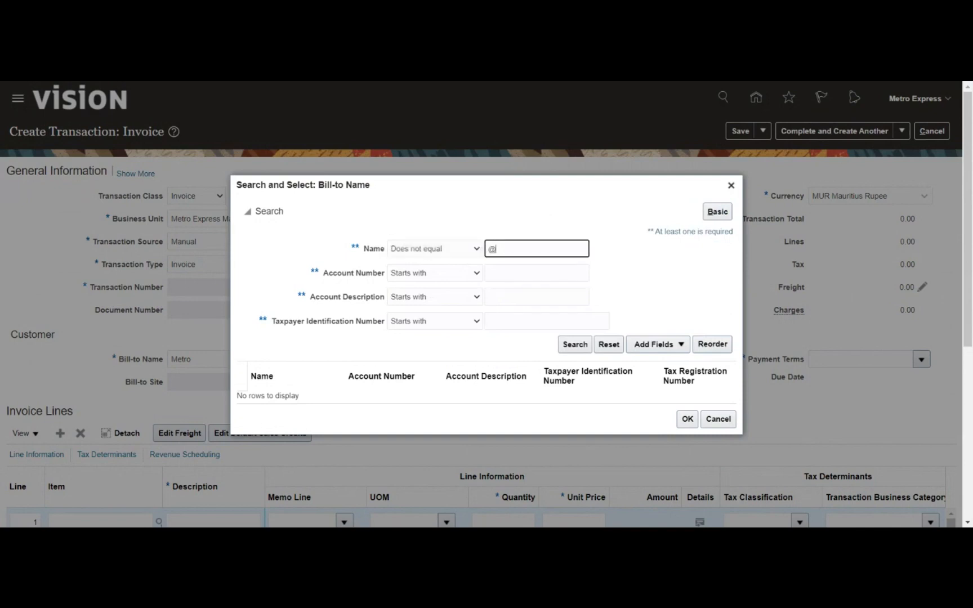
pyautogui.click(574, 343)
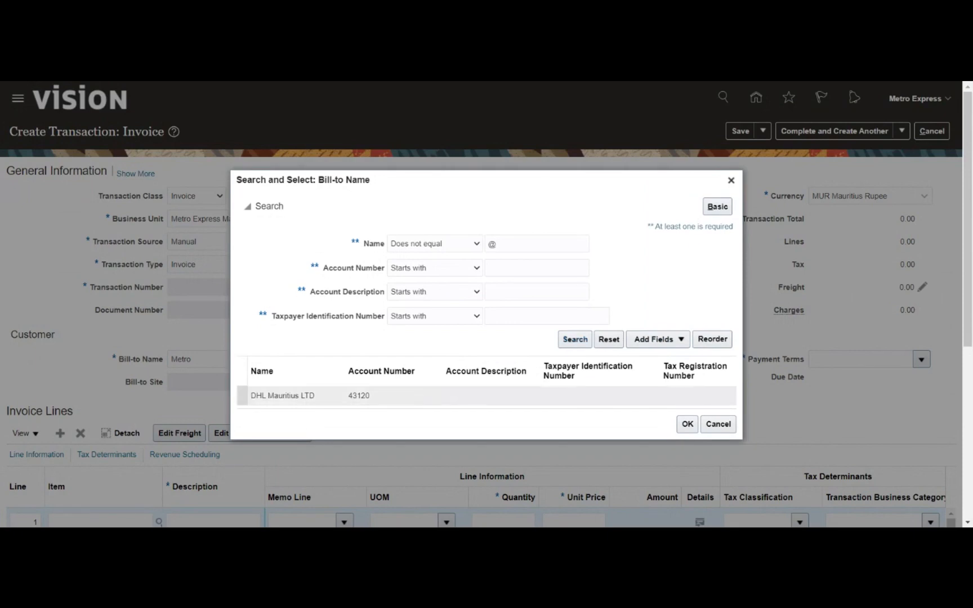
pyautogui.moveTo(386, 189); pyautogui.dragTo(501, 129)
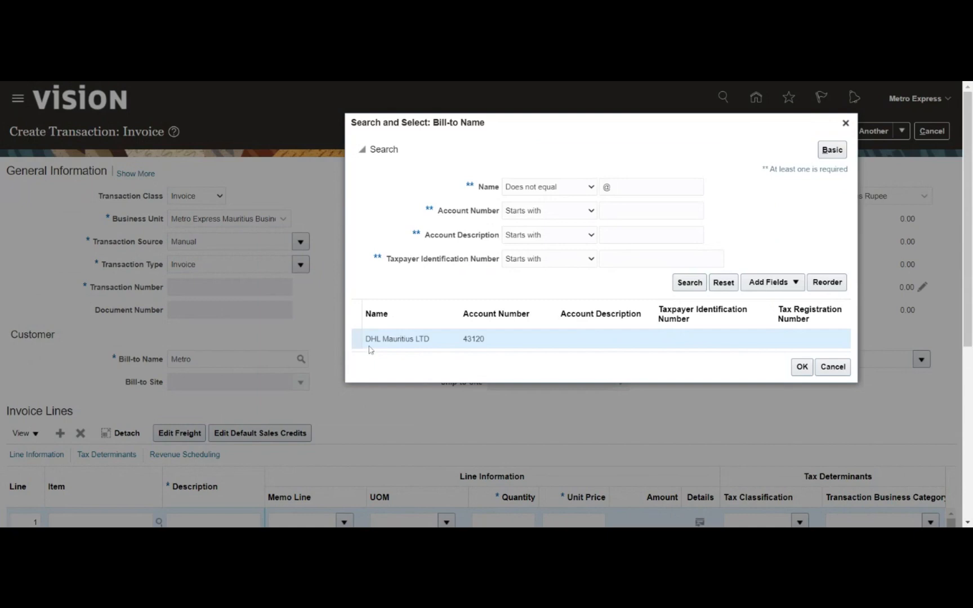
pyautogui.click(798, 371)
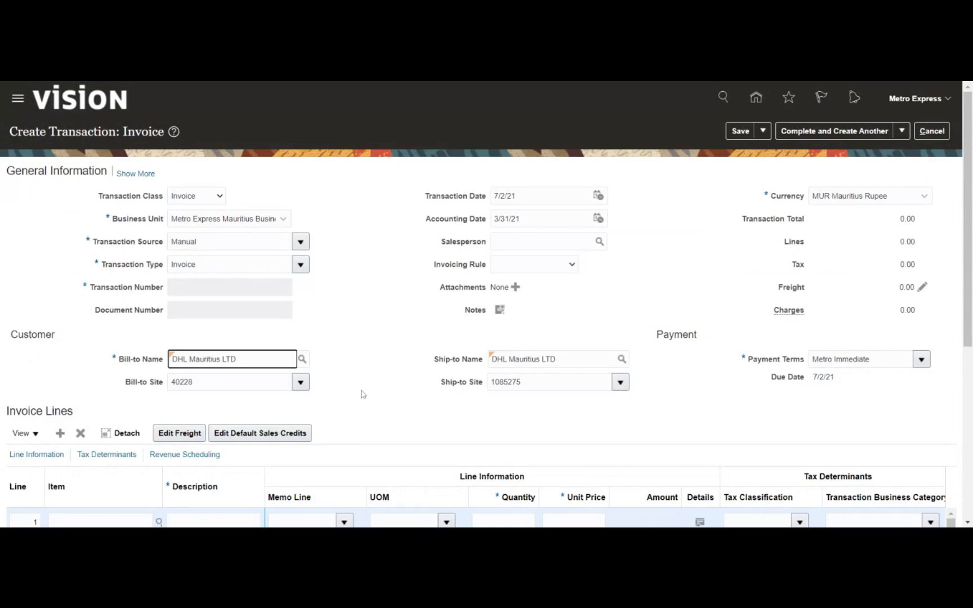
# - Enter invoice line 1 as 'Item purchase (Non-Inv)', quantity 10, unit price 1000
pyautogui.scroll(-3, 380, 341)
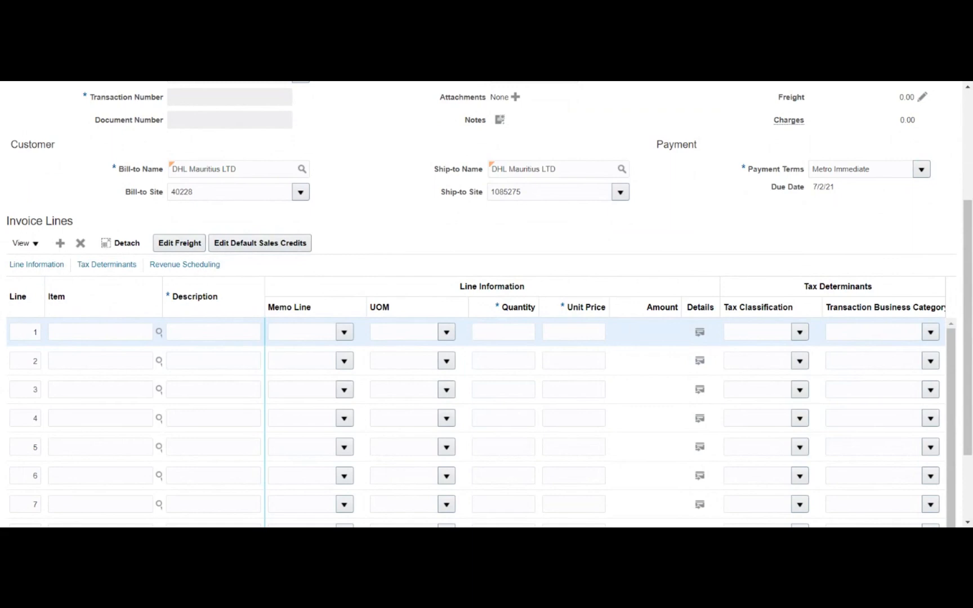
pyautogui.click(301, 332)
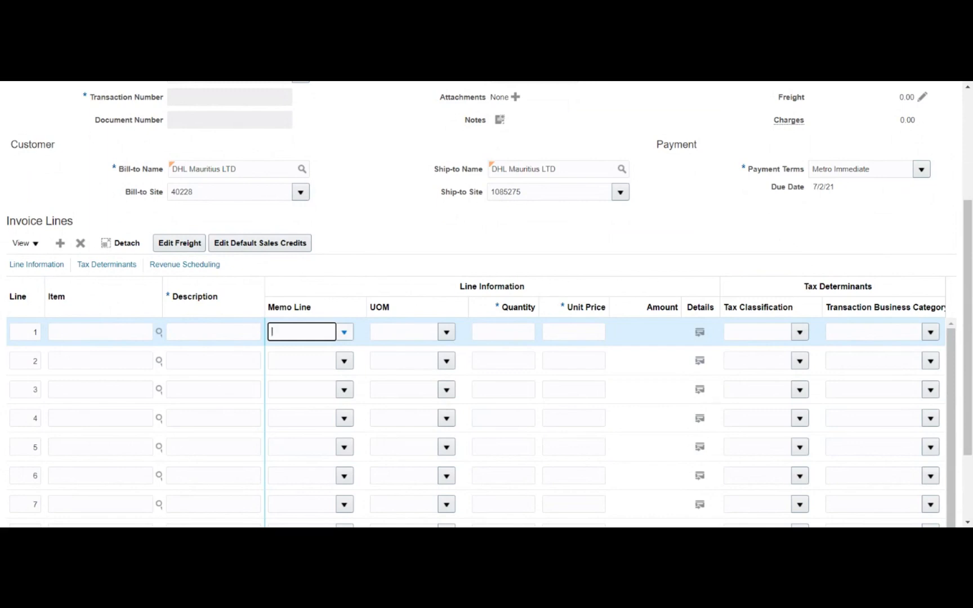
pyautogui.hotkey('shift', 'Tab')
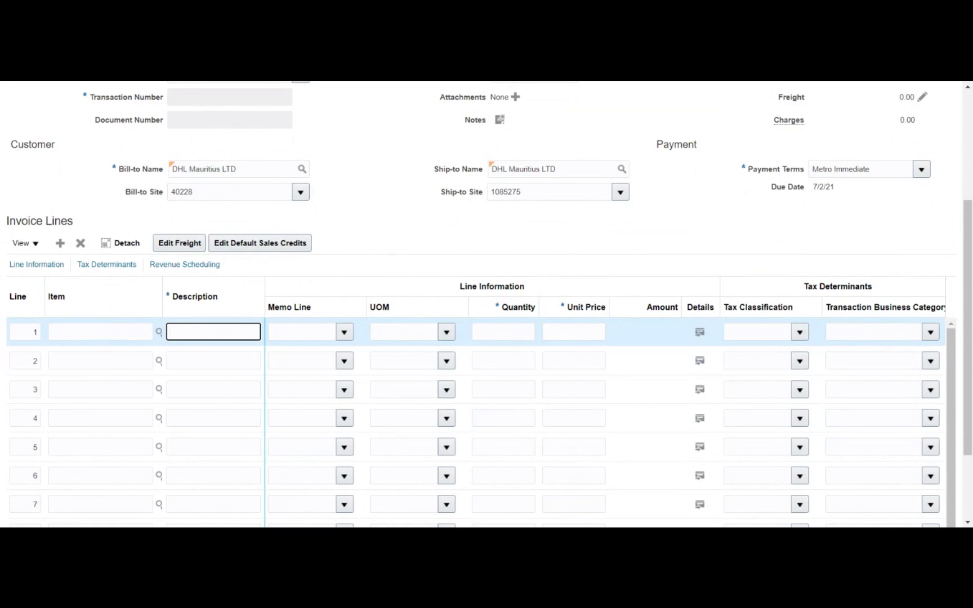
pyautogui.write('It')
pyautogui.write('m purchase (Non-Inv)')
pyautogui.press('Tab')
pyautogui.press('Tab')
pyautogui.press('Tab')
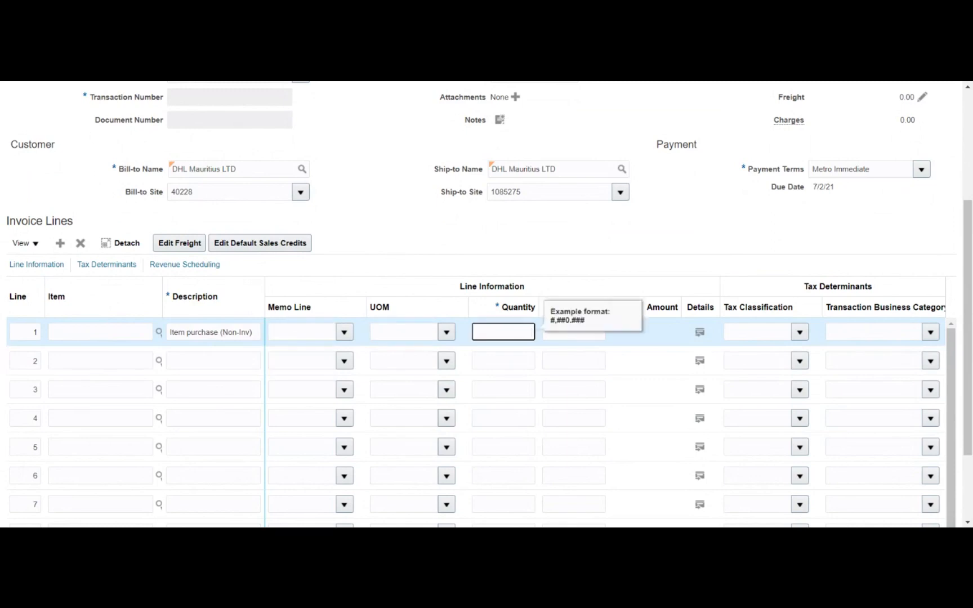
pyautogui.write('10')
pyautogui.press('Tab')
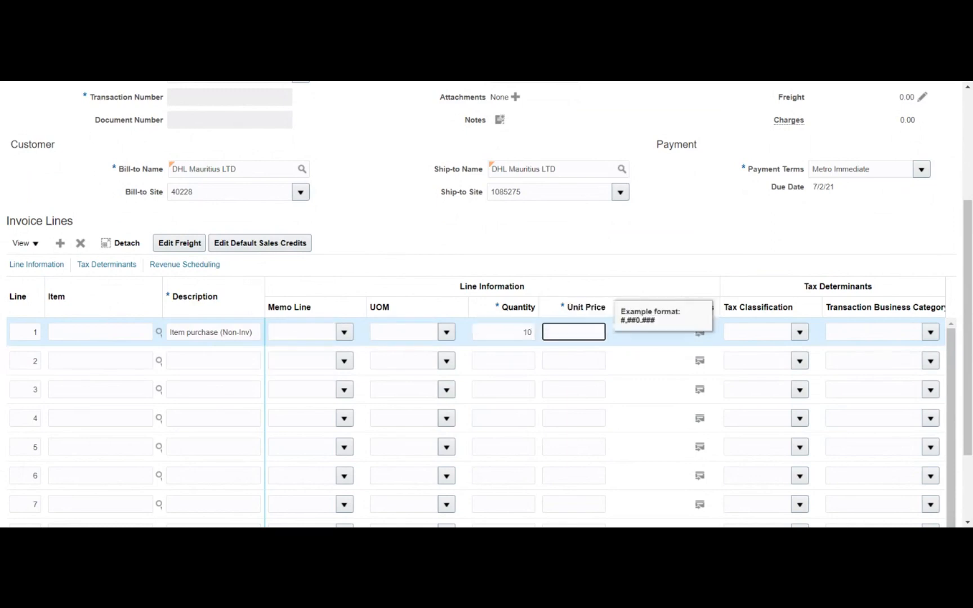
pyautogui.write('1000')
pyautogui.press('Tab')
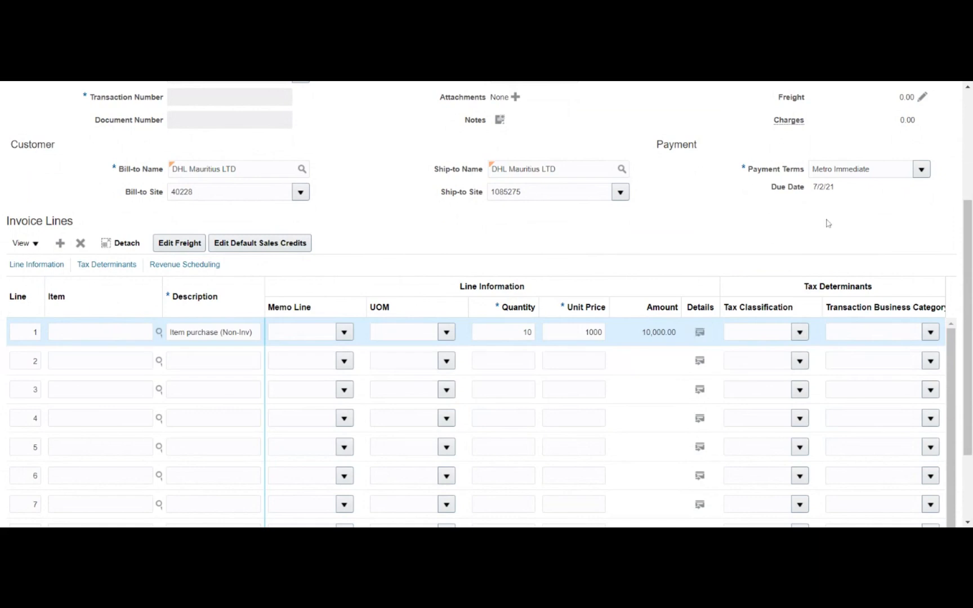
pyautogui.scroll(-3, 917, 235)
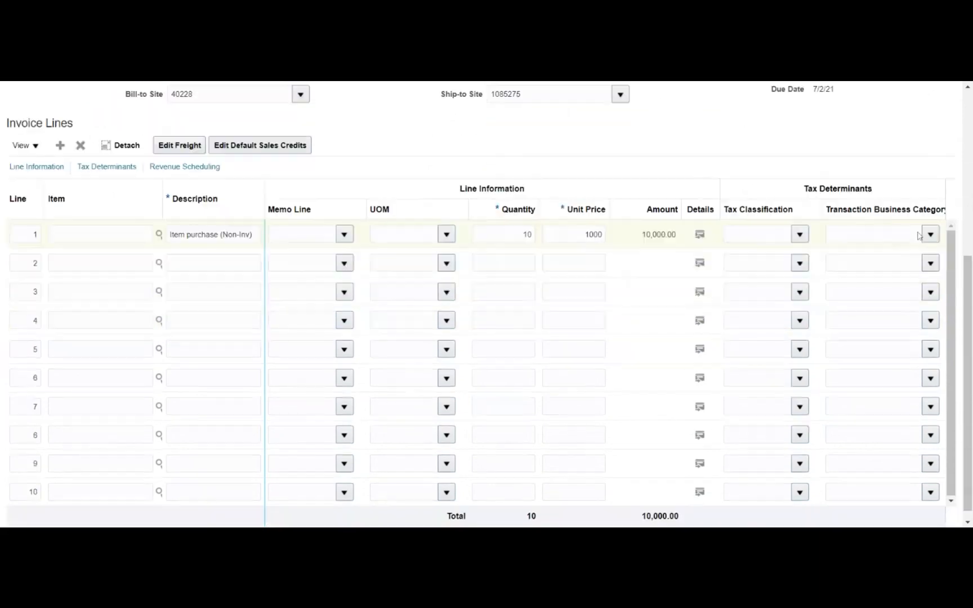
pyautogui.scroll(8, 487, 304)
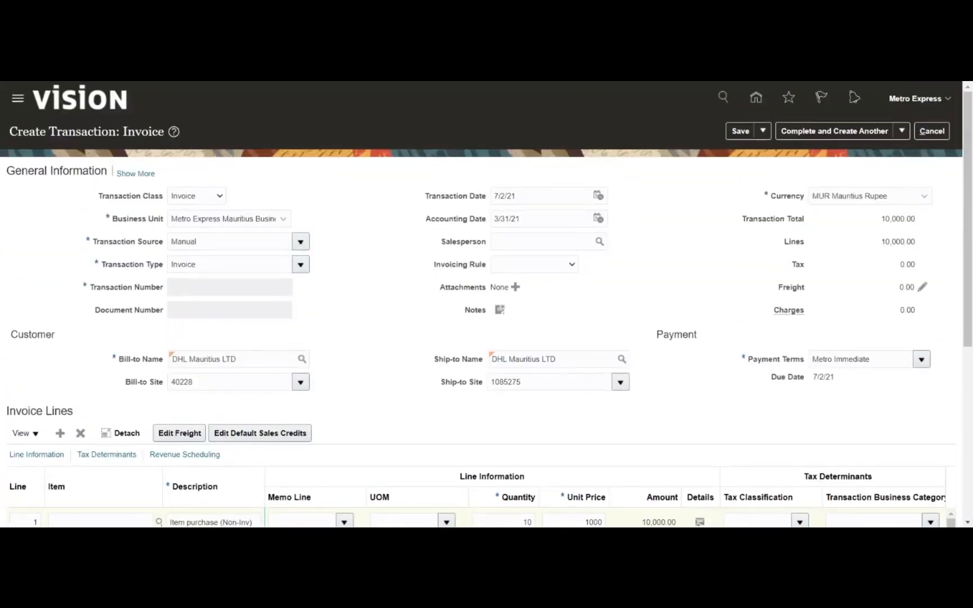
# - Save the invoice and note its new transaction number 53765
pyautogui.scroll(-5, 480, 288)
pyautogui.scroll(5, 480, 288)
pyautogui.click(735, 133)
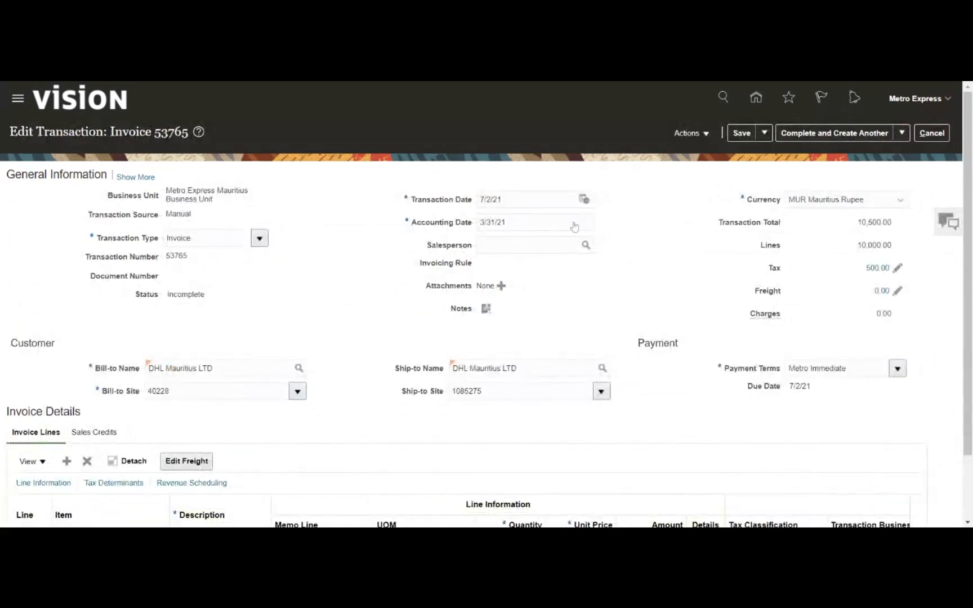
pyautogui.moveTo(166, 256); pyautogui.dragTo(191, 266)
# - Attempt Complete and Review, then dismiss the invalid distribution error
pyautogui.click(899, 140)
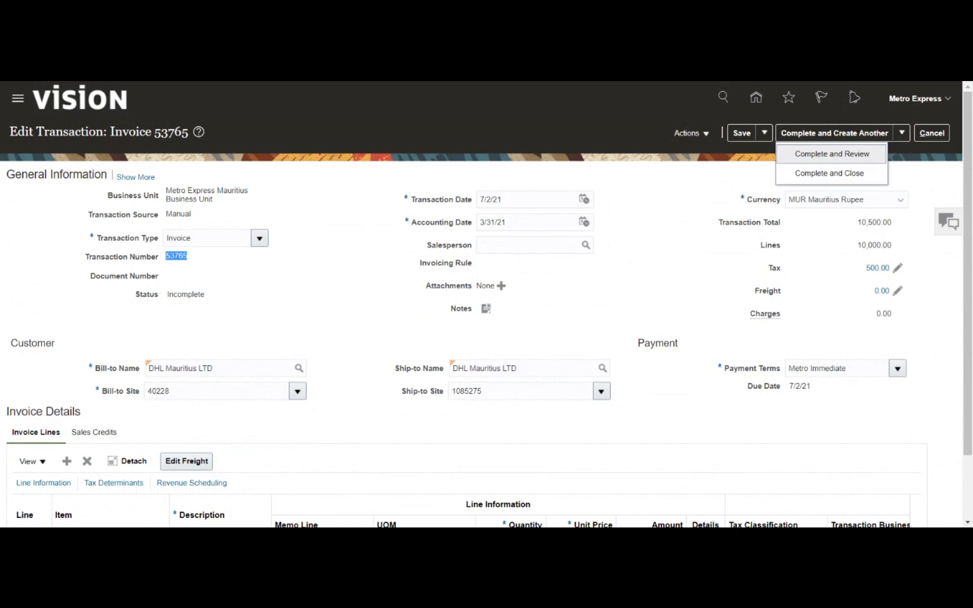
pyautogui.click(853, 157)
pyautogui.click(853, 159)
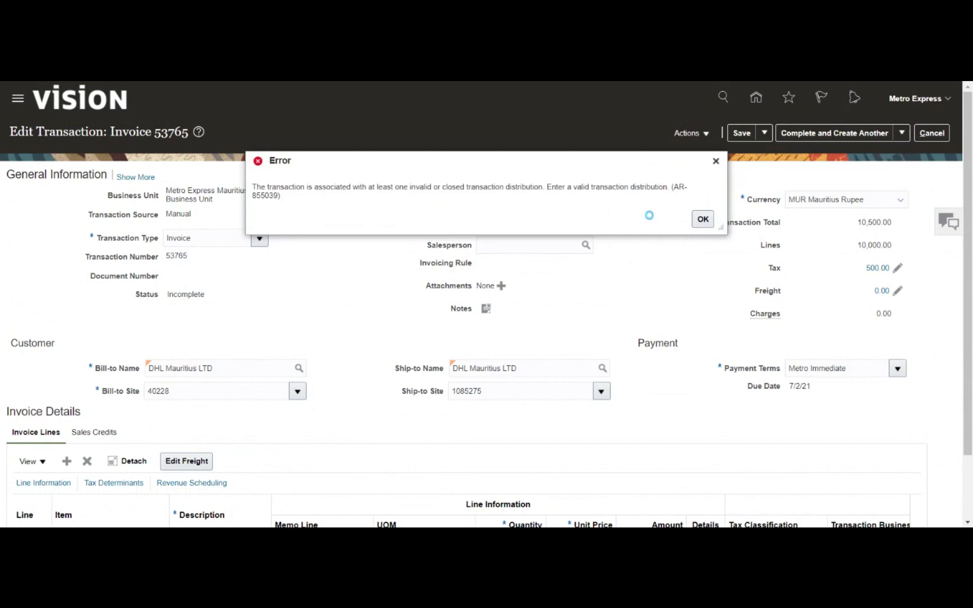
pyautogui.click(703, 219)
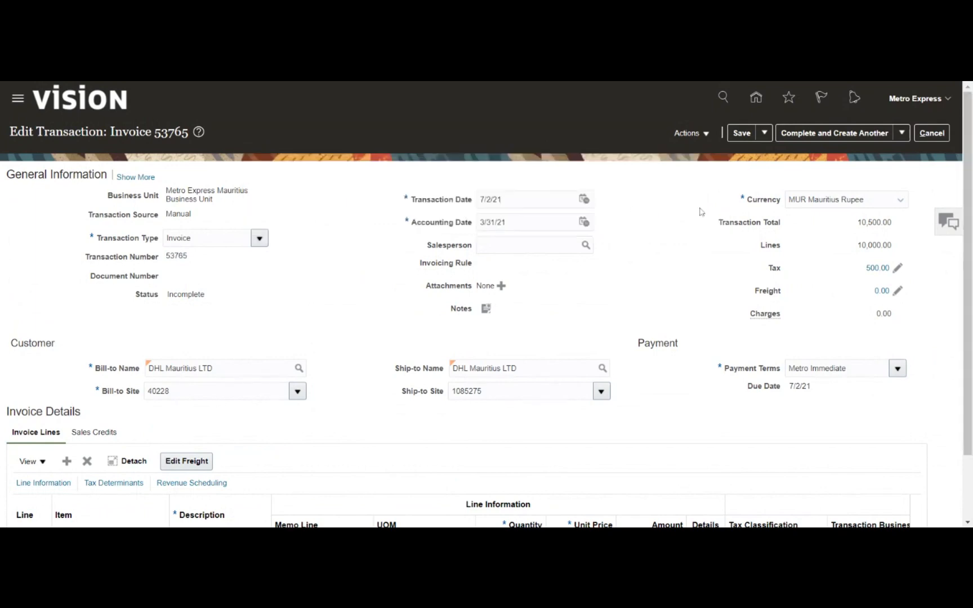
# - Open Edit Distributions and inspect the tax line's empty distribution account
pyautogui.click(702, 133)
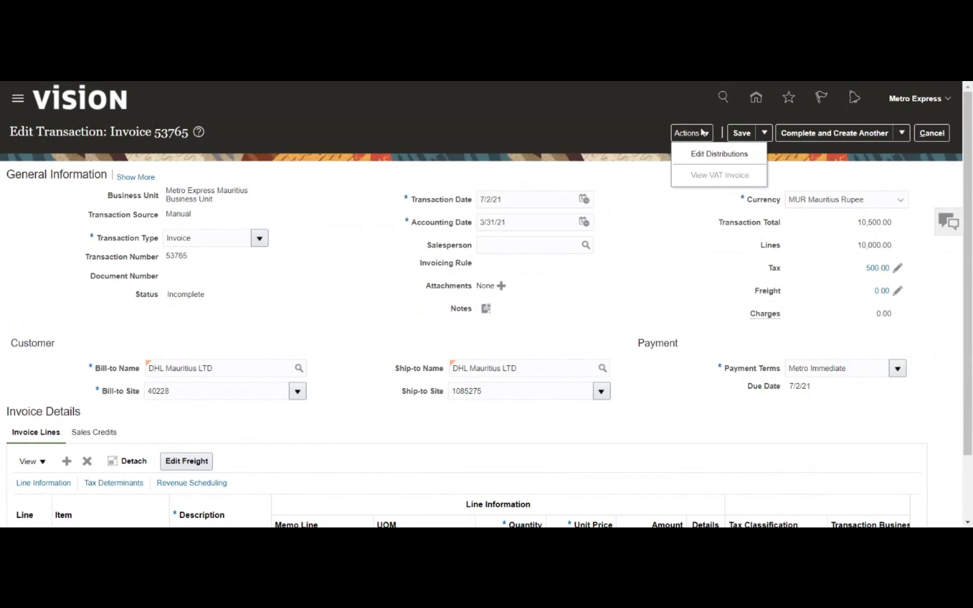
pyautogui.click(708, 153)
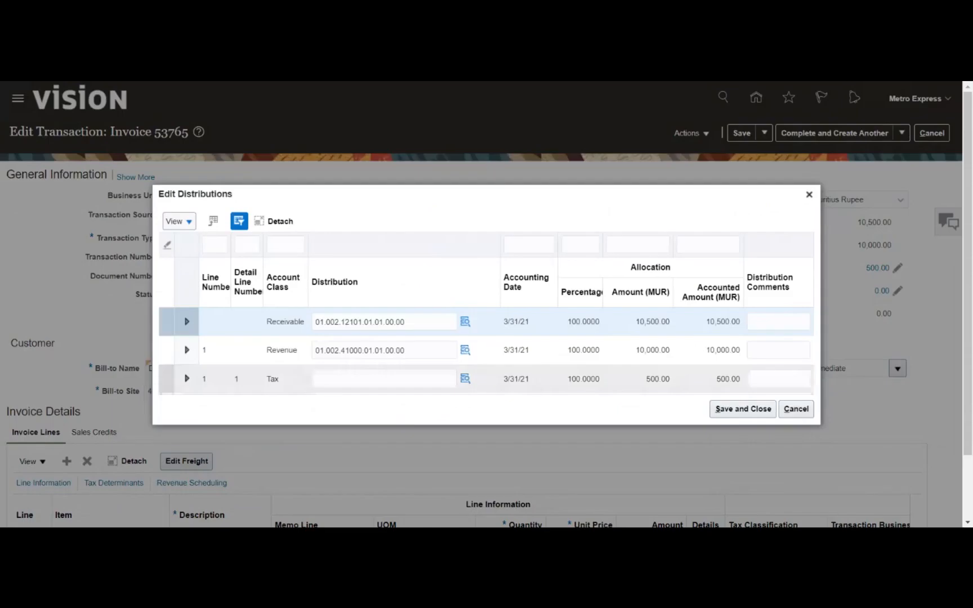
pyautogui.click(384, 379)
pyautogui.click(465, 383)
pyautogui.click(465, 380)
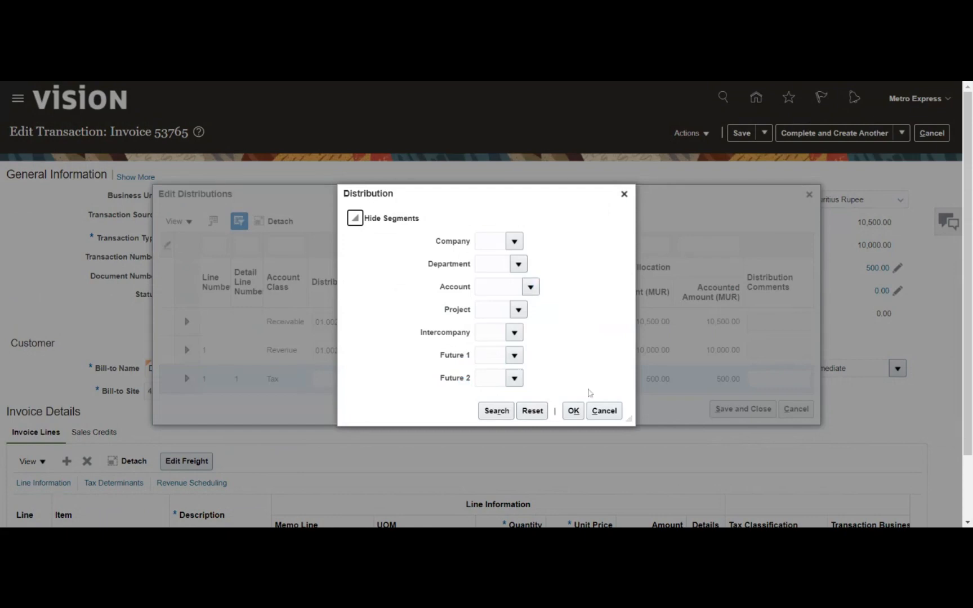
pyautogui.click(596, 409)
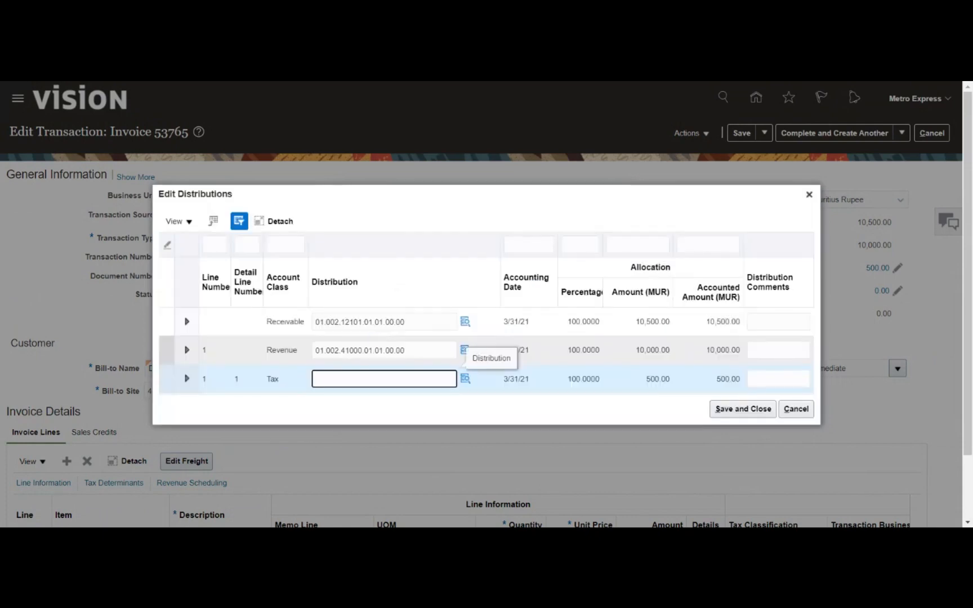
# - Copy the revenue distribution 01.002.41000.01.01.00.00 into the tax line's distribution
pyautogui.click(408, 350)
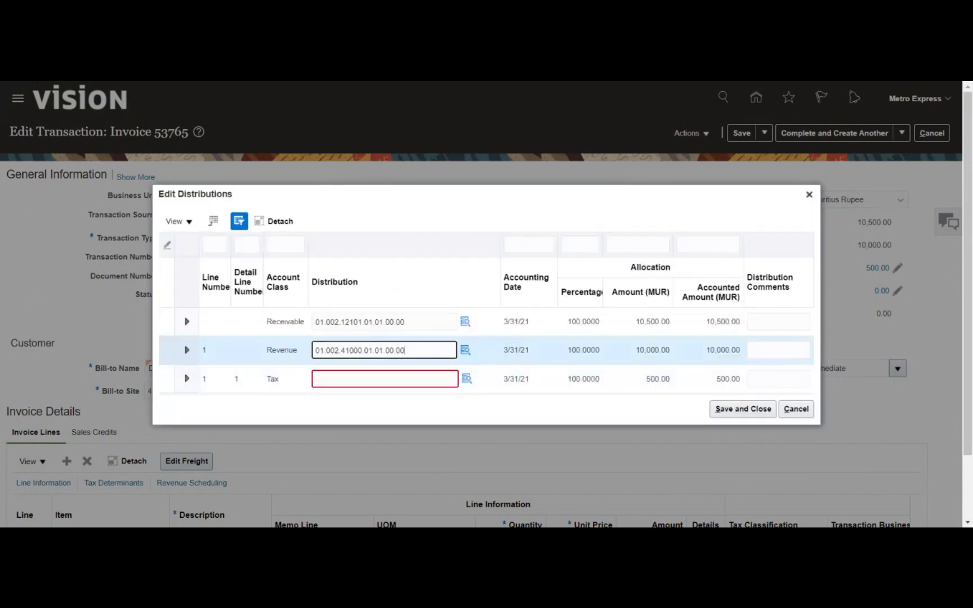
pyautogui.hotkey('ctrl', 'a')
pyautogui.hotkey('ctrl', 'c')
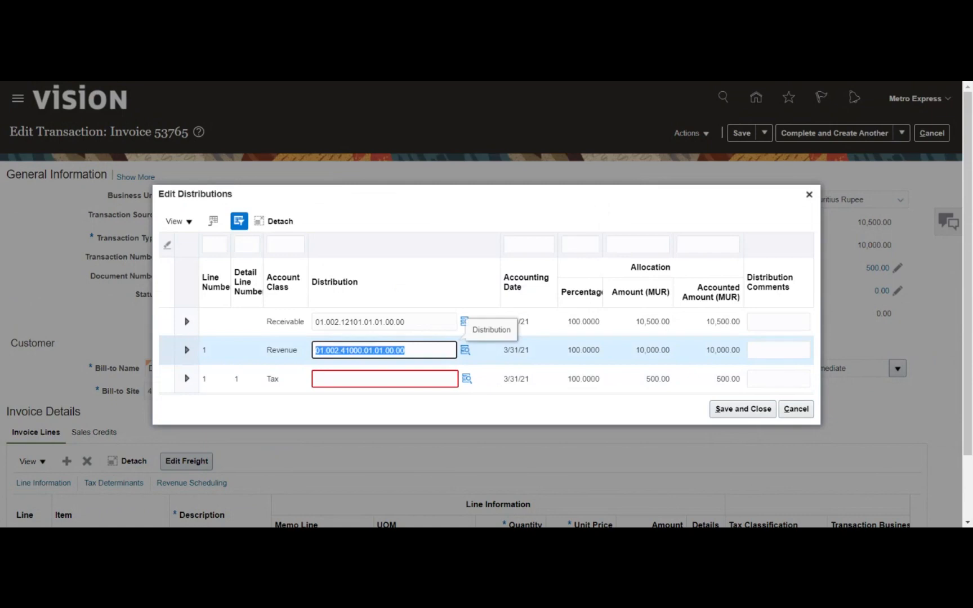
pyautogui.click(412, 380)
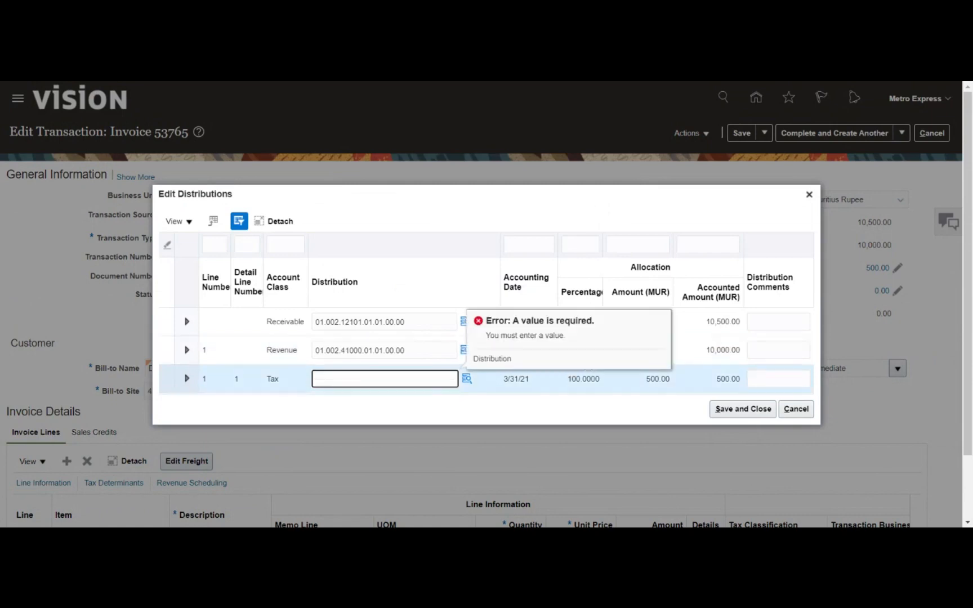
pyautogui.hotkey('ctrl', 'v')
# - Replace the tax distribution account 41000 with 13200 Sales Tax Receivable, found via '%tax%', and save the distributions
pyautogui.click(467, 381)
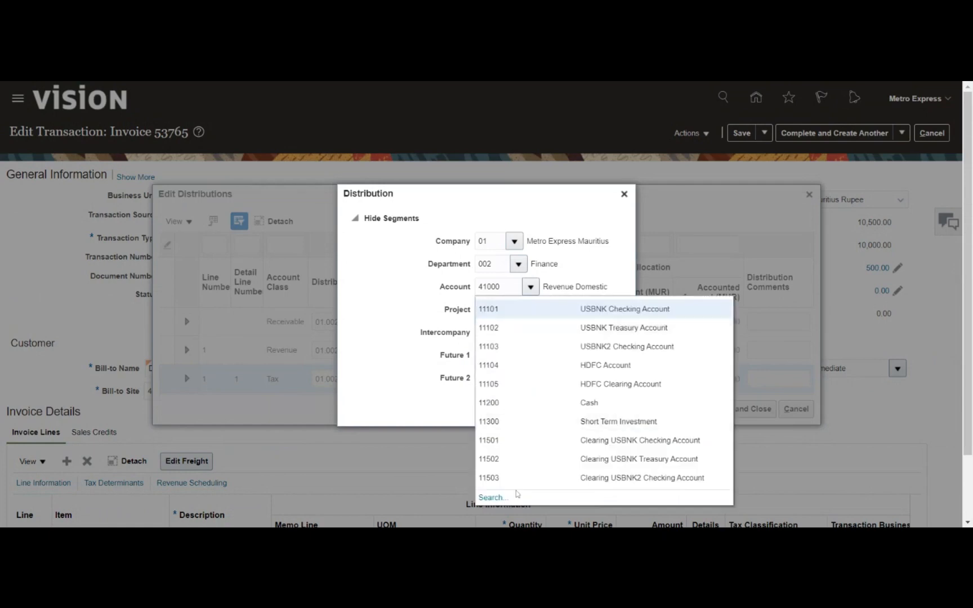
pyautogui.click(492, 501)
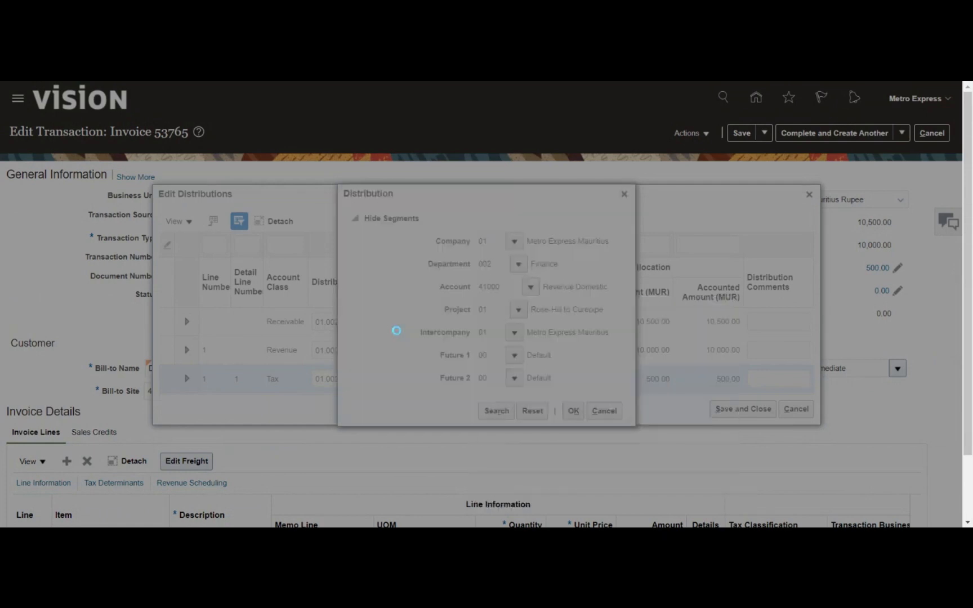
pyautogui.hotkey('ctrl', 'a')
pyautogui.press('BackSpace')
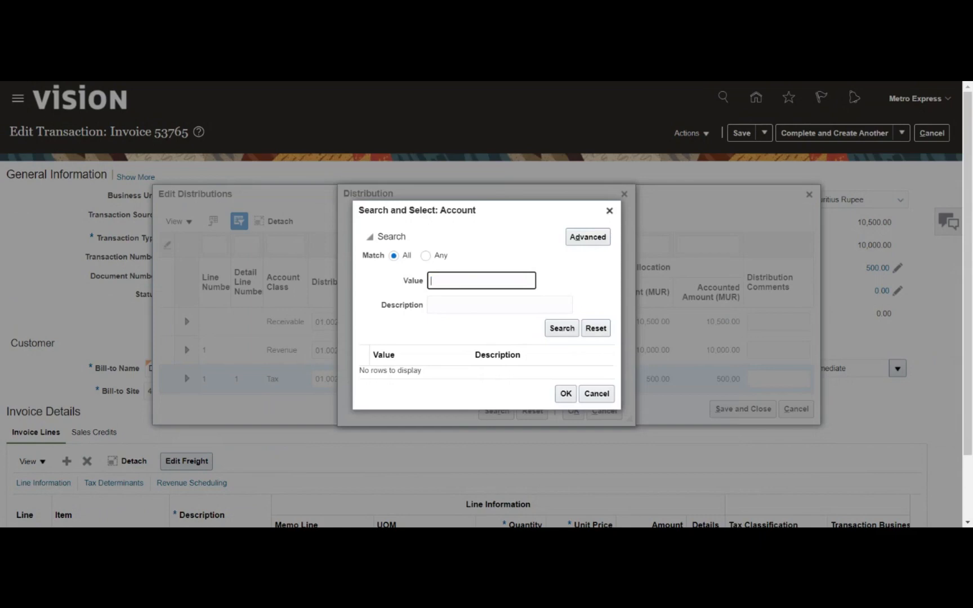
pyautogui.click(500, 305)
pyautogui.write('%ta')
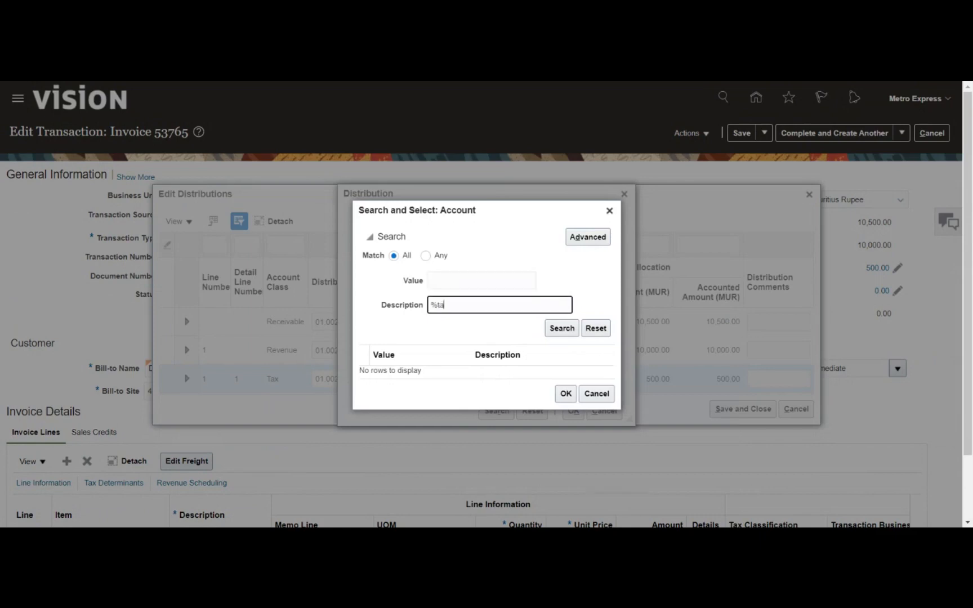
pyautogui.write('x%')
pyautogui.click(559, 329)
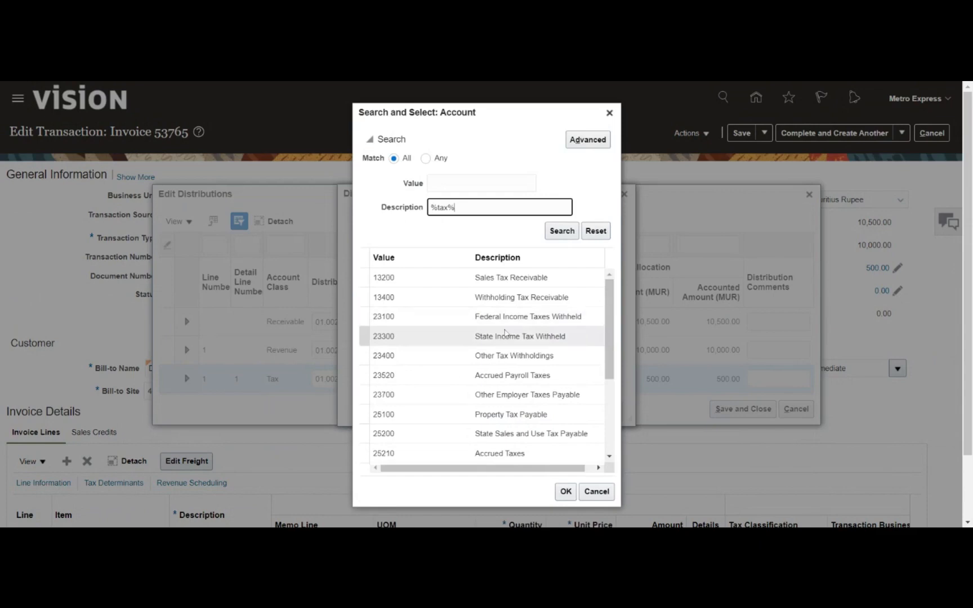
pyautogui.click(510, 278)
pyautogui.click(565, 492)
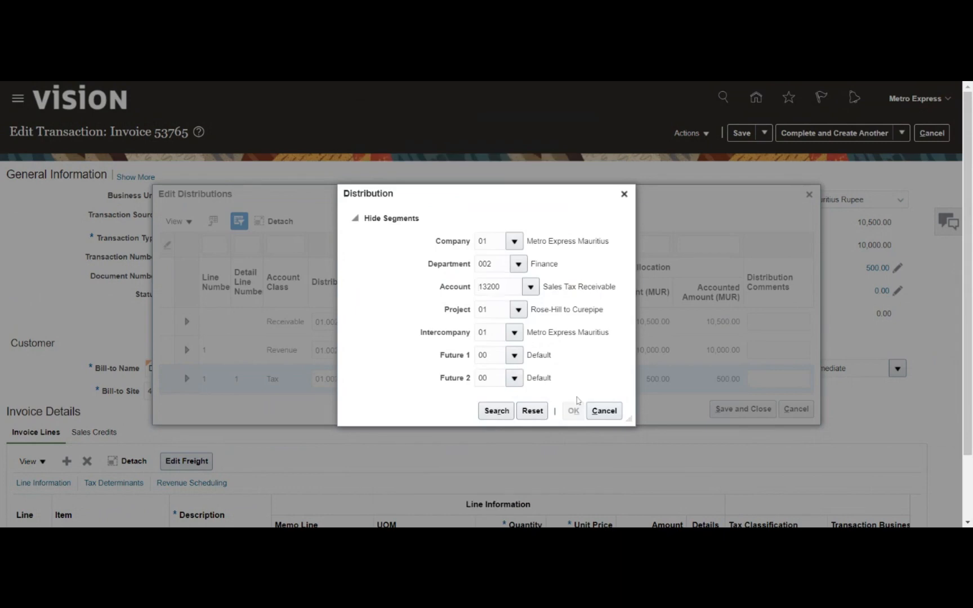
pyautogui.click(737, 411)
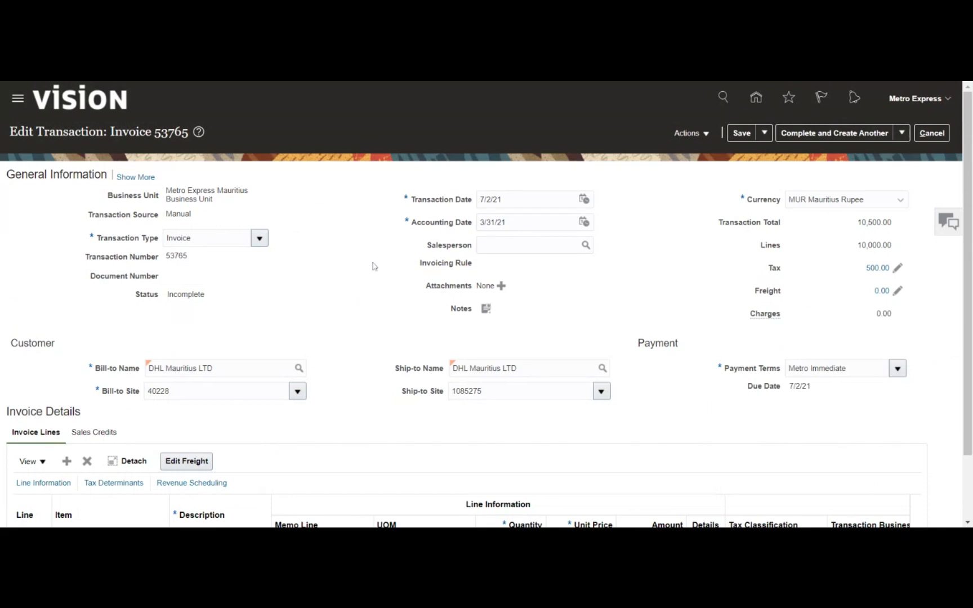
# - Save invoice 53765, then complete it and open it for review
pyautogui.click(744, 135)
pyautogui.click(901, 133)
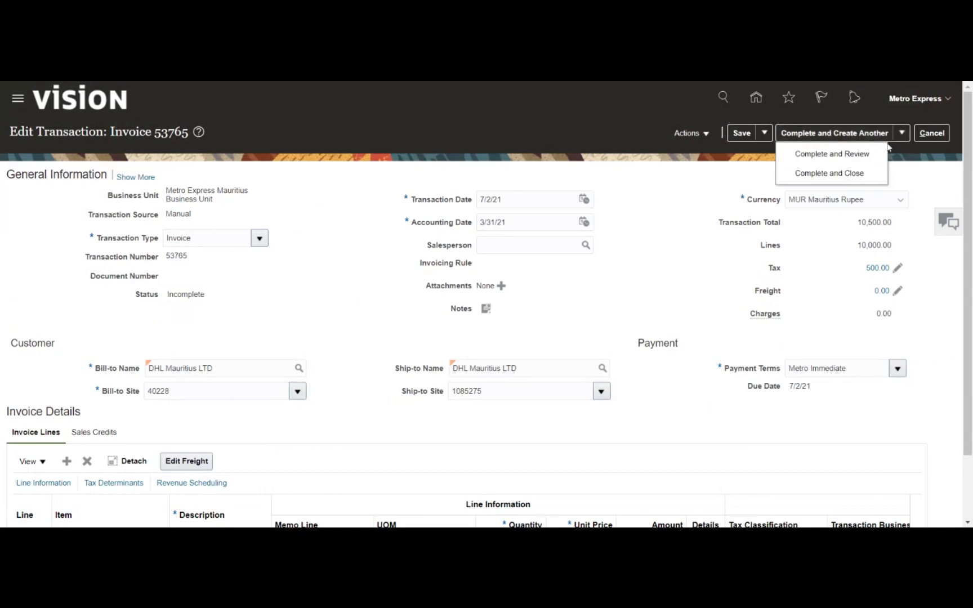
pyautogui.click(832, 154)
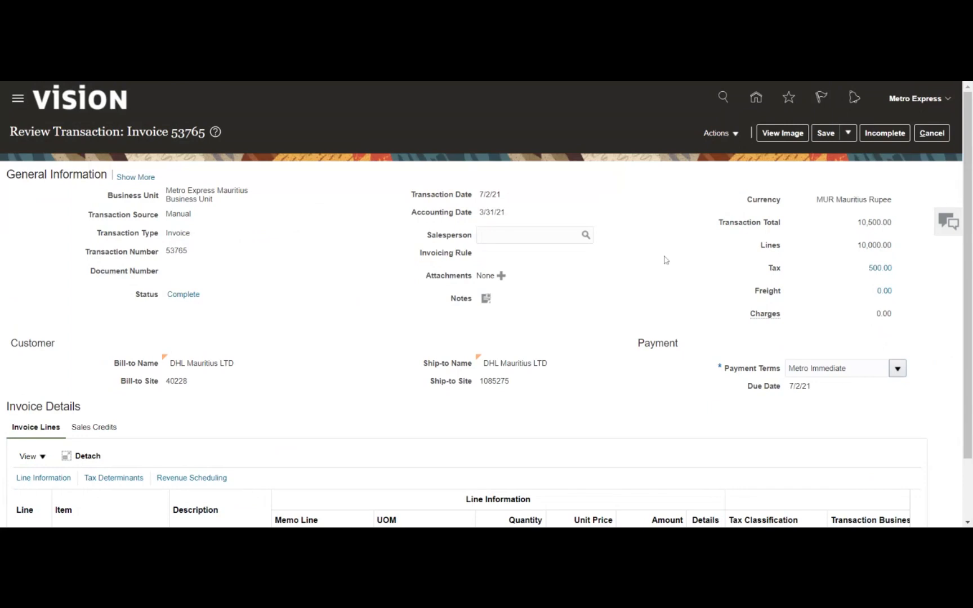
# - Check the Complete status tracker, which shows not yet accounted, posted or paid
pyautogui.click(186, 295)
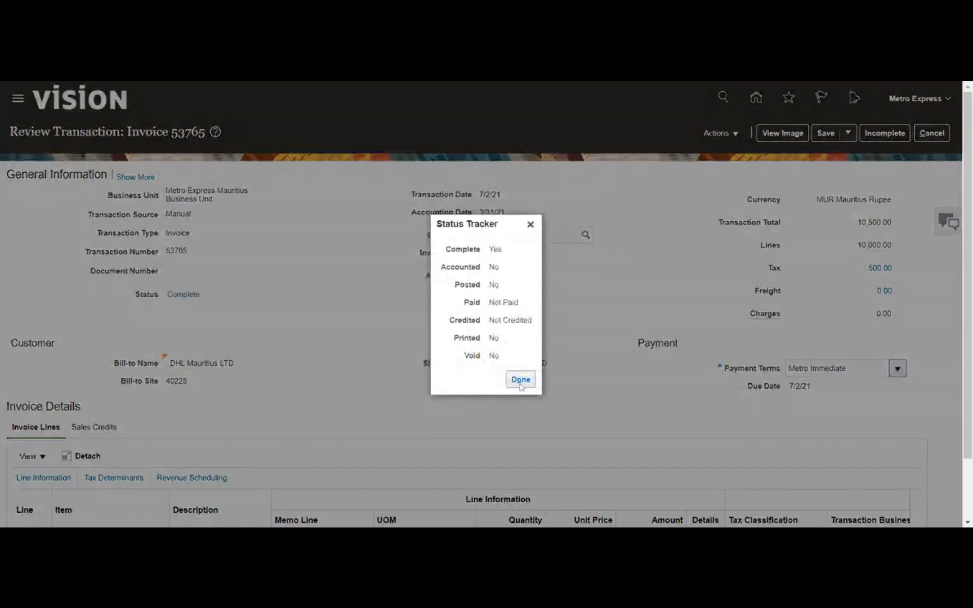
pyautogui.click(520, 381)
pyautogui.click(521, 380)
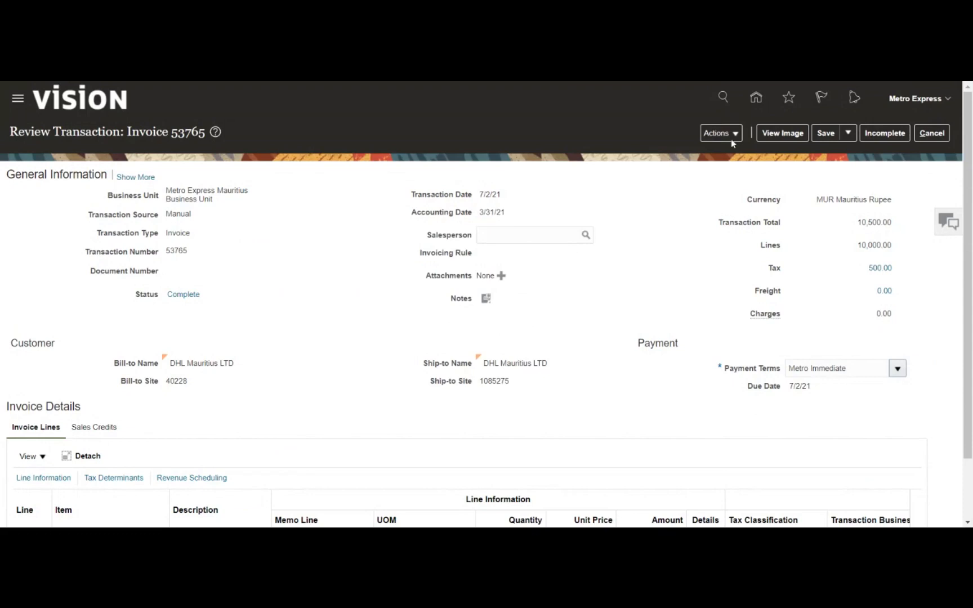
# - Post invoice 53765 to the ledger and view its accounting lines for 12101, 41000 and 13200
pyautogui.click(729, 137)
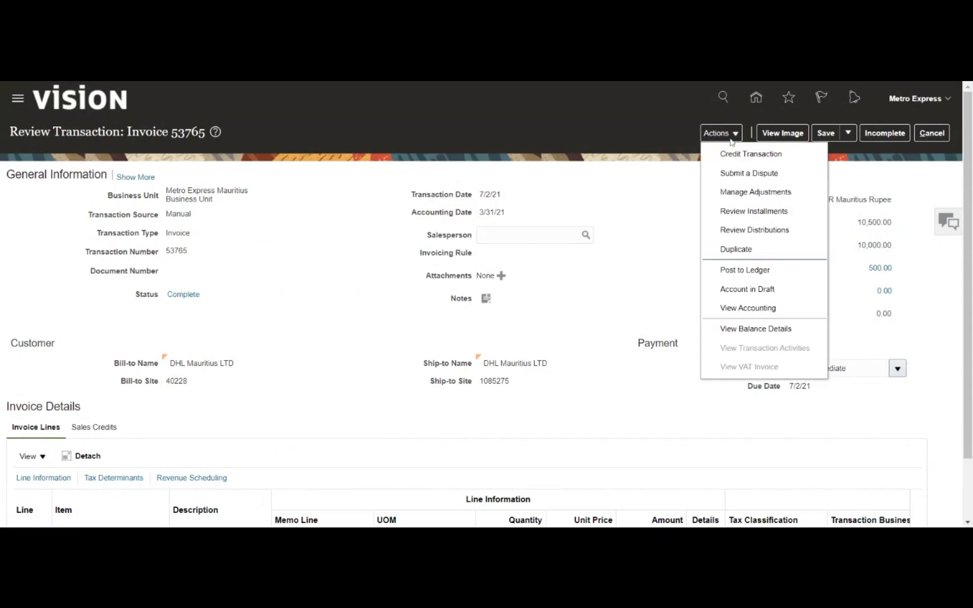
pyautogui.click(728, 274)
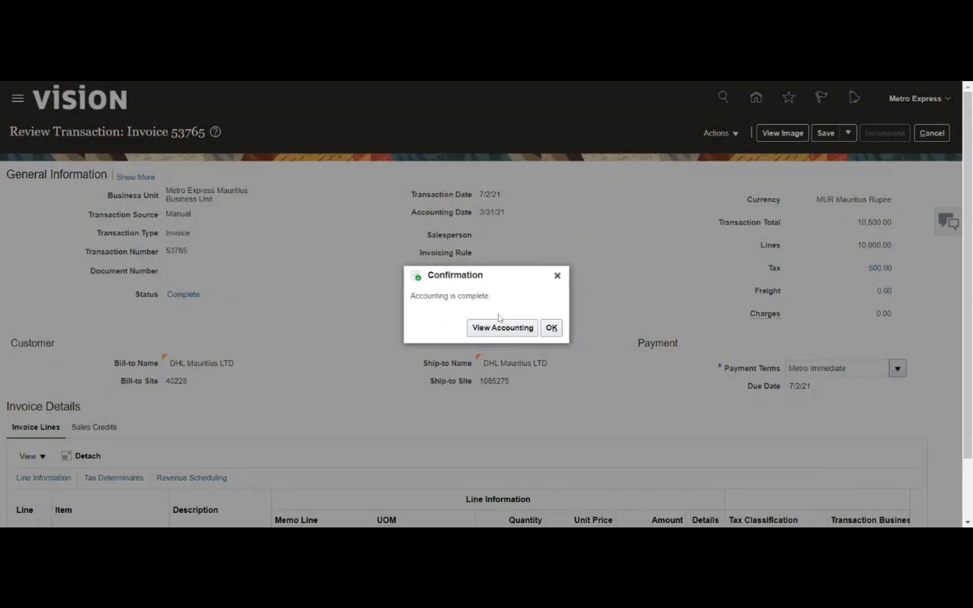
pyautogui.click(518, 325)
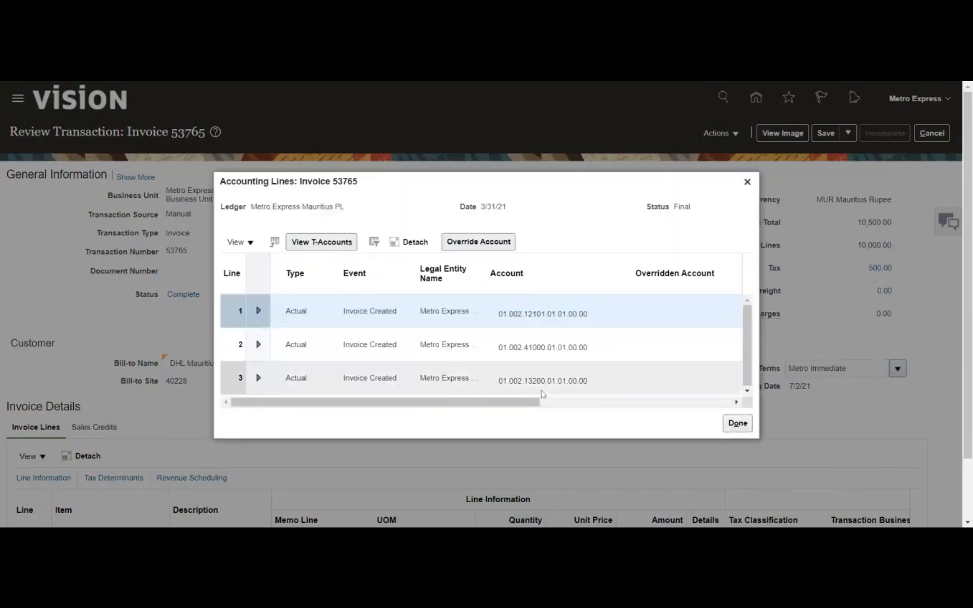
# - Check the 10,500 receivable debit and the 10,000 revenue and 500 tax credits, then close
pyautogui.moveTo(525, 403); pyautogui.dragTo(722, 404)
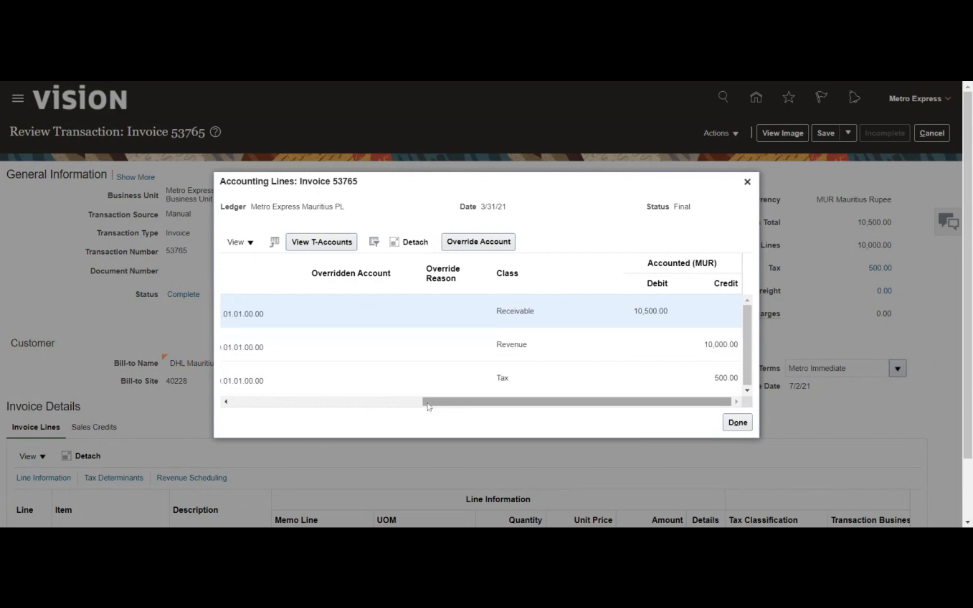
pyautogui.moveTo(477, 404); pyautogui.dragTo(375, 404)
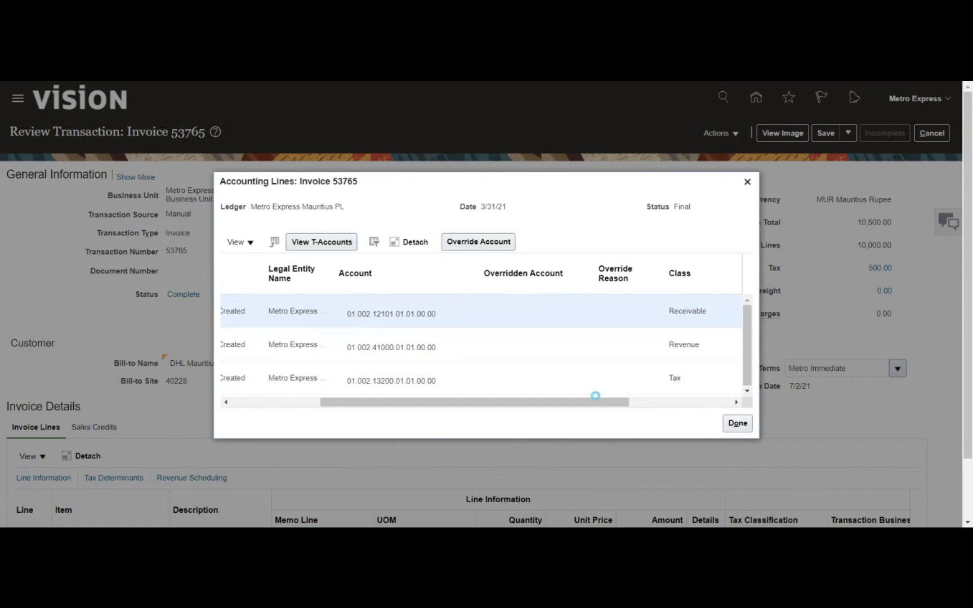
pyautogui.moveTo(580, 406); pyautogui.dragTo(684, 405)
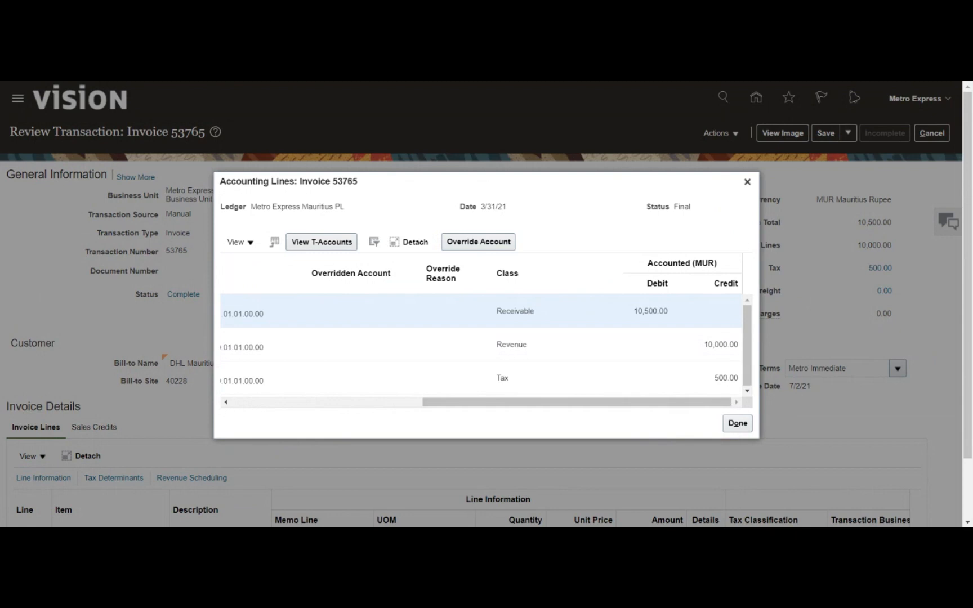
pyautogui.click(738, 423)
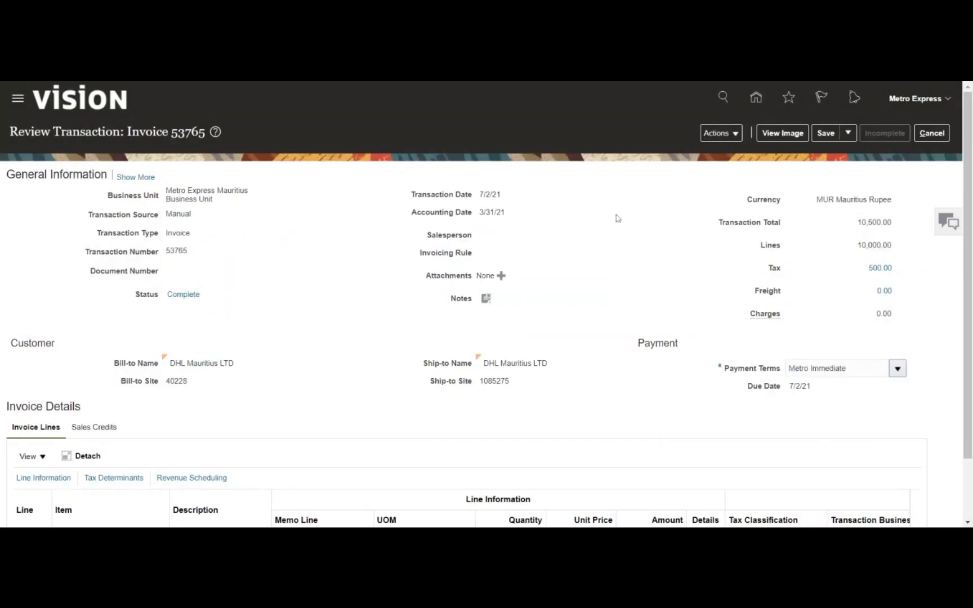
# - Save and close invoice 53765, acknowledging the saved confirmation
pyautogui.click(849, 138)
pyautogui.click(845, 153)
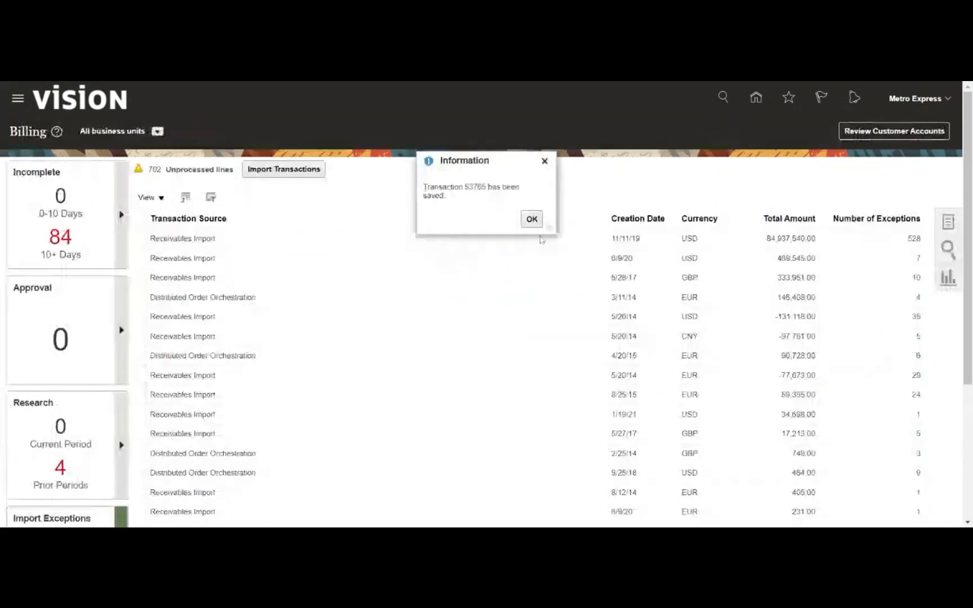
pyautogui.click(534, 219)
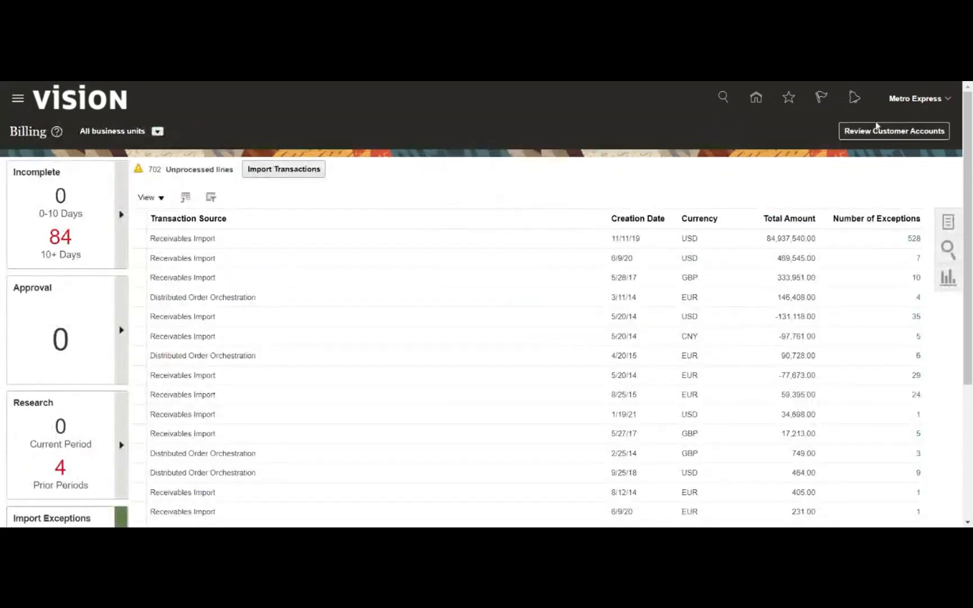